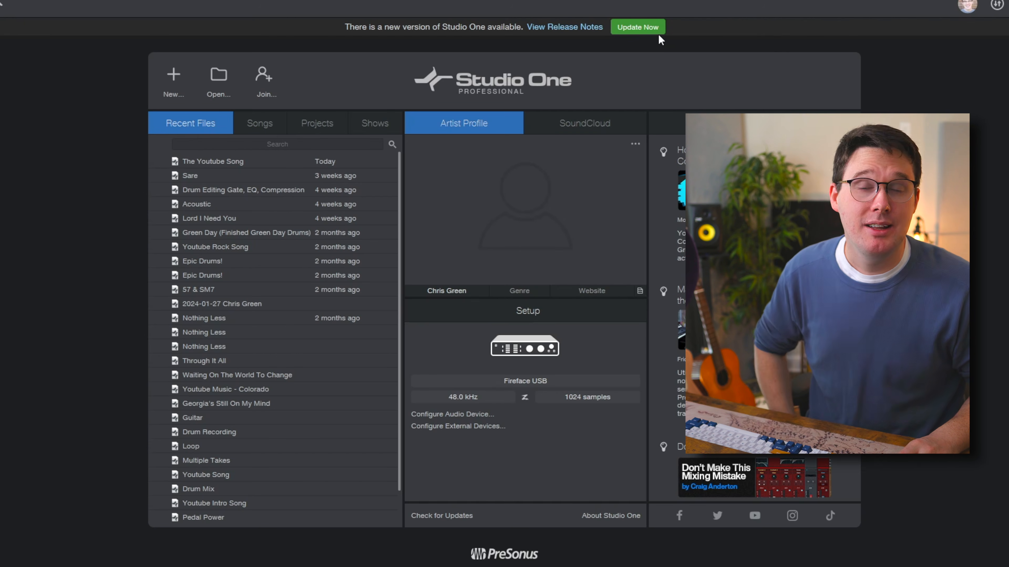
Step: Start the offered program update and check whether the installed version is current
{"action": "left_click", "coordinate": [642, 28]}
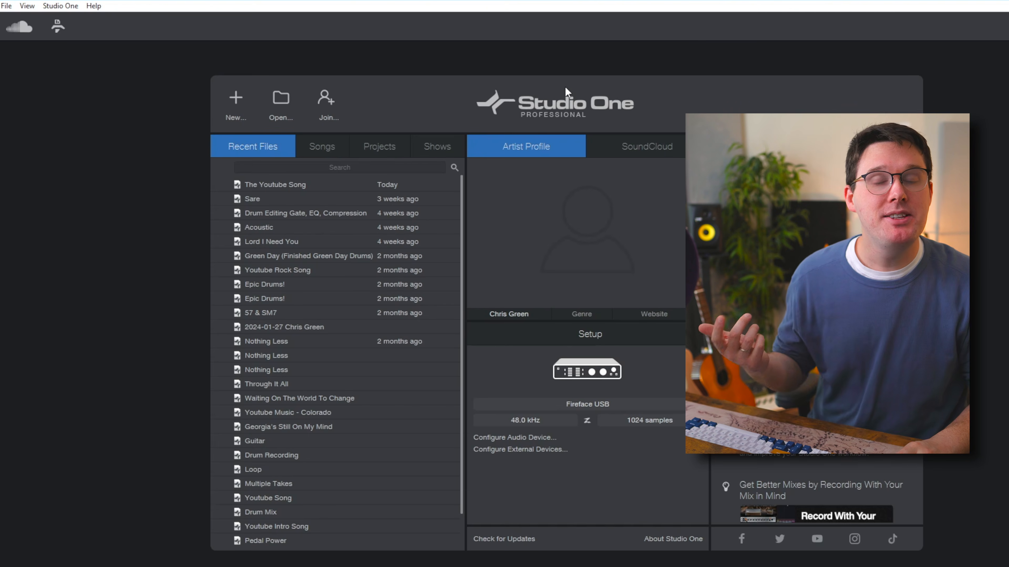
{"action": "left_click", "coordinate": [525, 544]}
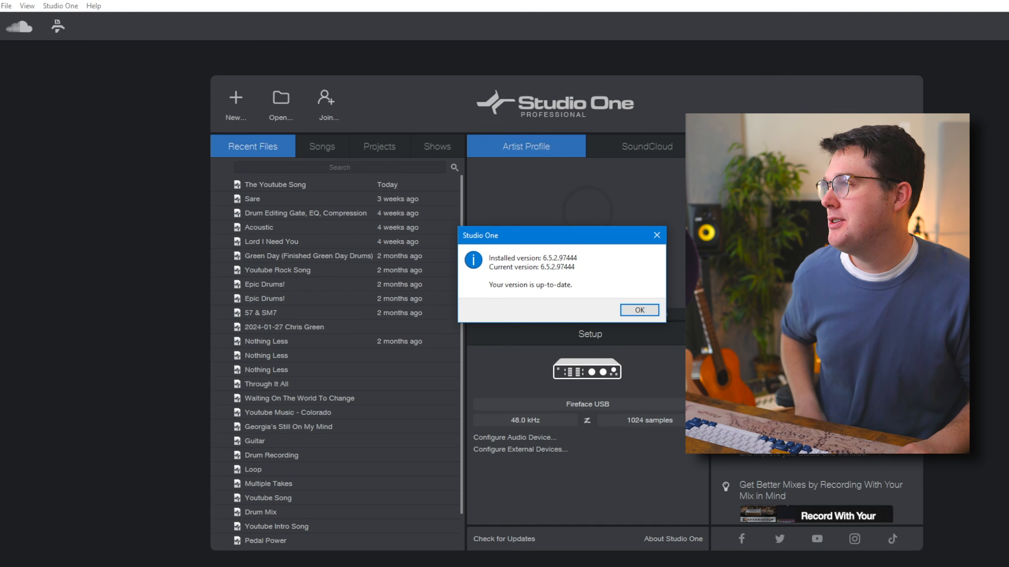
{"action": "left_click", "coordinate": [639, 311]}
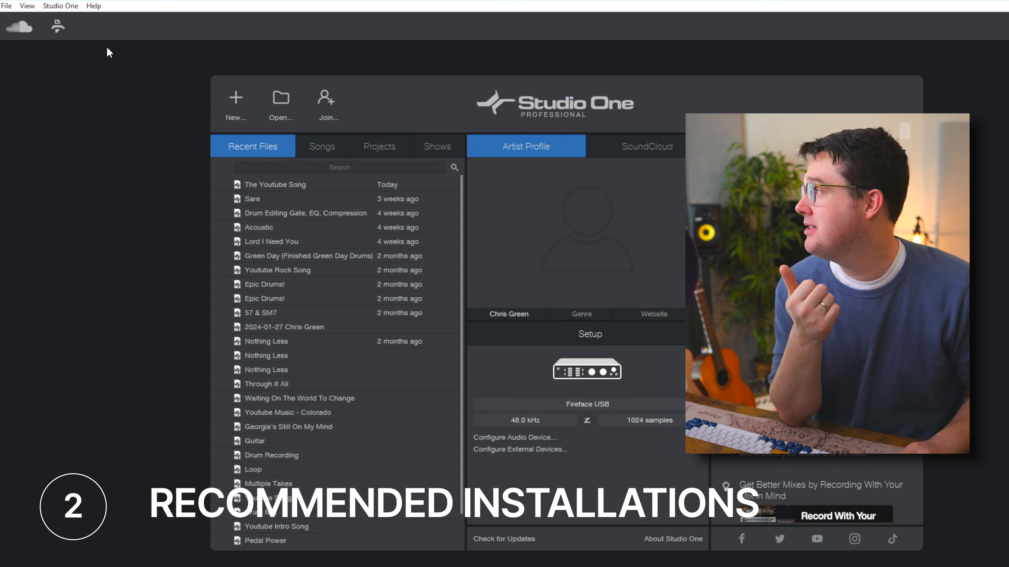
Step: Open the Studio One Installation window and review the list of installed content
{"action": "left_click", "coordinate": [67, 6]}
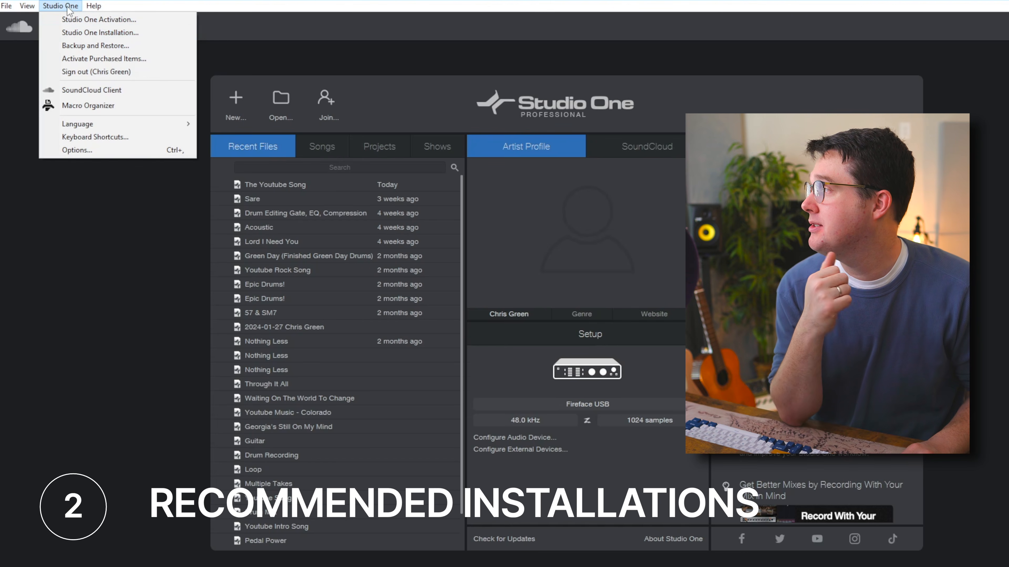
{"action": "left_click", "coordinate": [81, 32]}
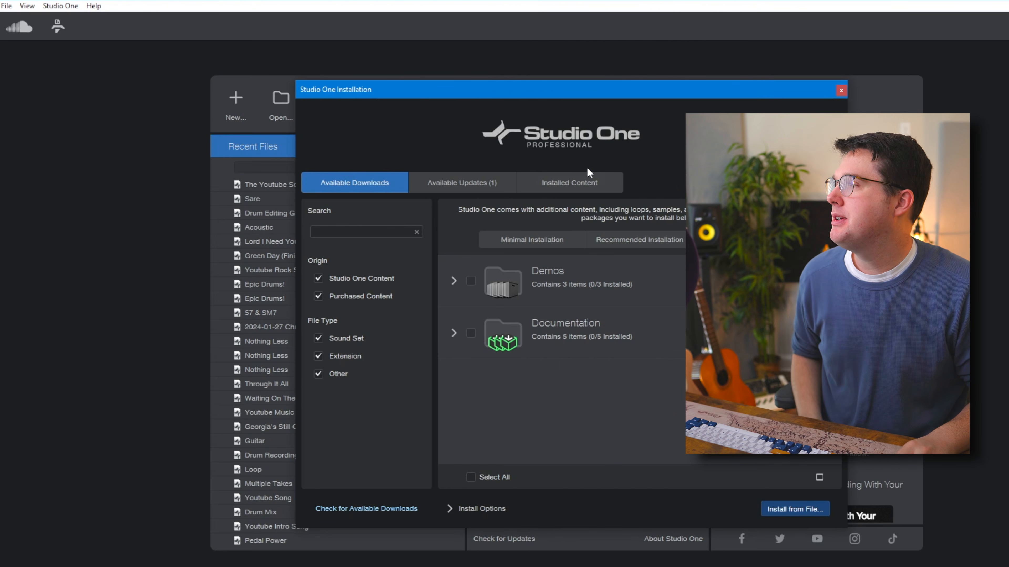
{"action": "left_click", "coordinate": [585, 177]}
{"action": "scroll", "coordinate": [656, 350], "scroll_direction": "down", "scroll_amount": 2}
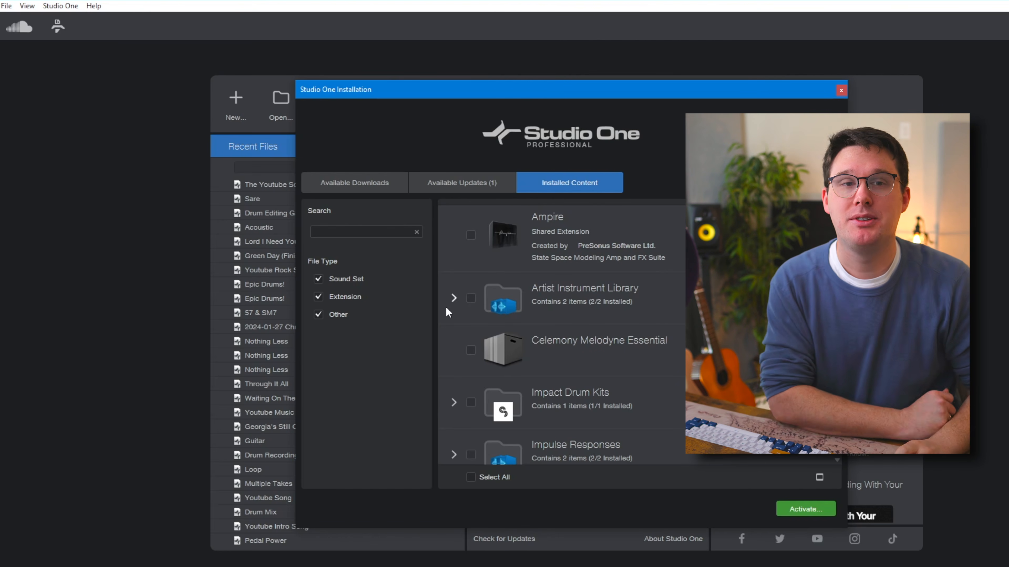
{"action": "scroll", "coordinate": [676, 333], "scroll_direction": "down", "scroll_amount": 3}
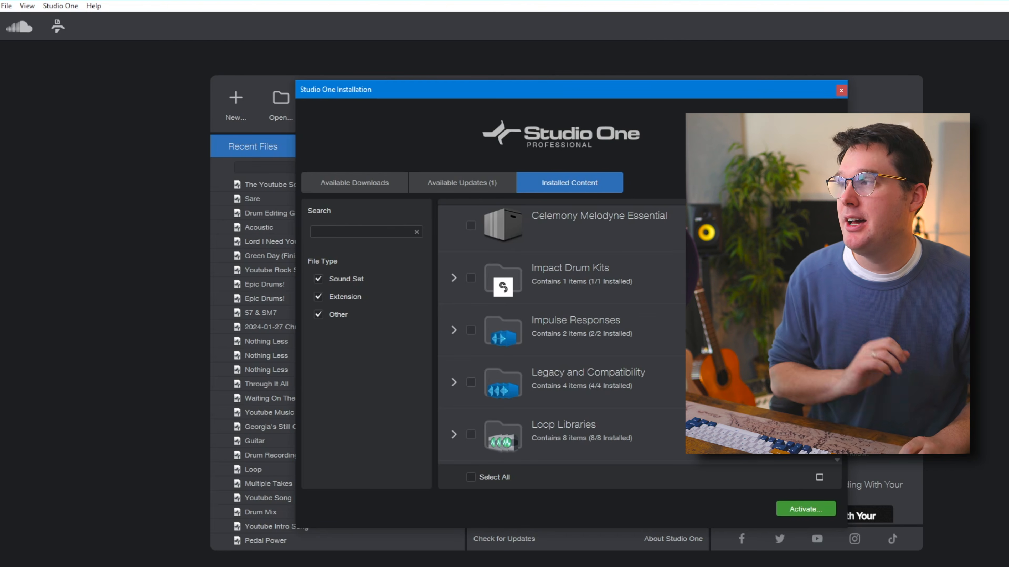
{"action": "scroll", "coordinate": [664, 340], "scroll_direction": "down", "scroll_amount": 3}
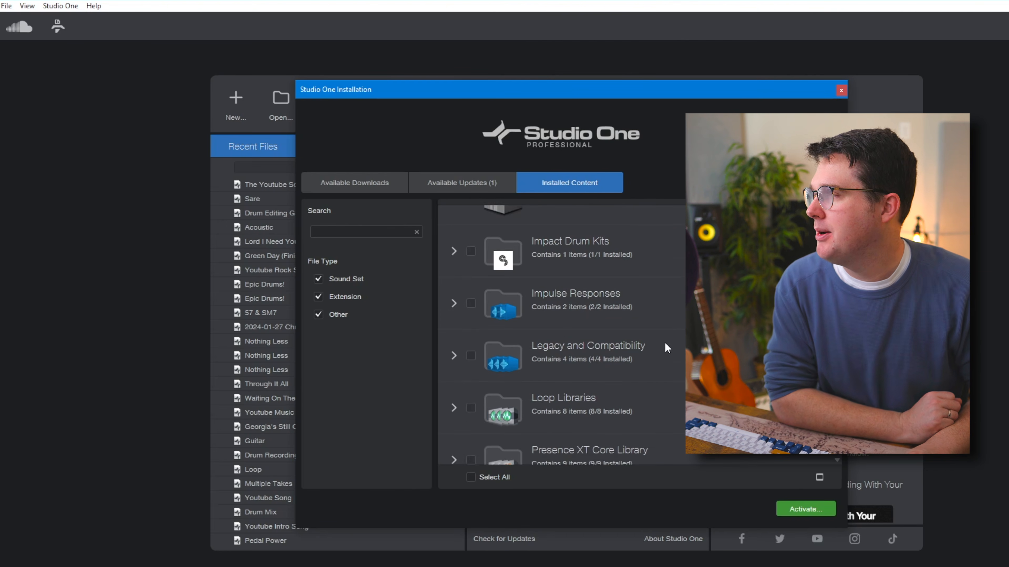
{"action": "scroll", "coordinate": [665, 332], "scroll_direction": "down", "scroll_amount": 1}
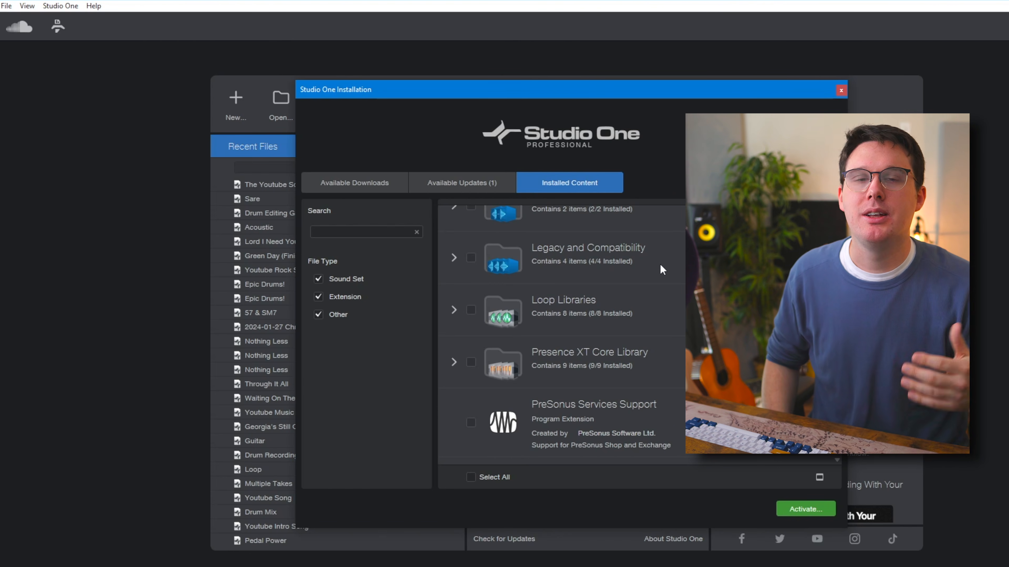
Step: Compare the available downloads with the installed content and examine the install options, including the install source choices
{"action": "left_click", "coordinate": [364, 178]}
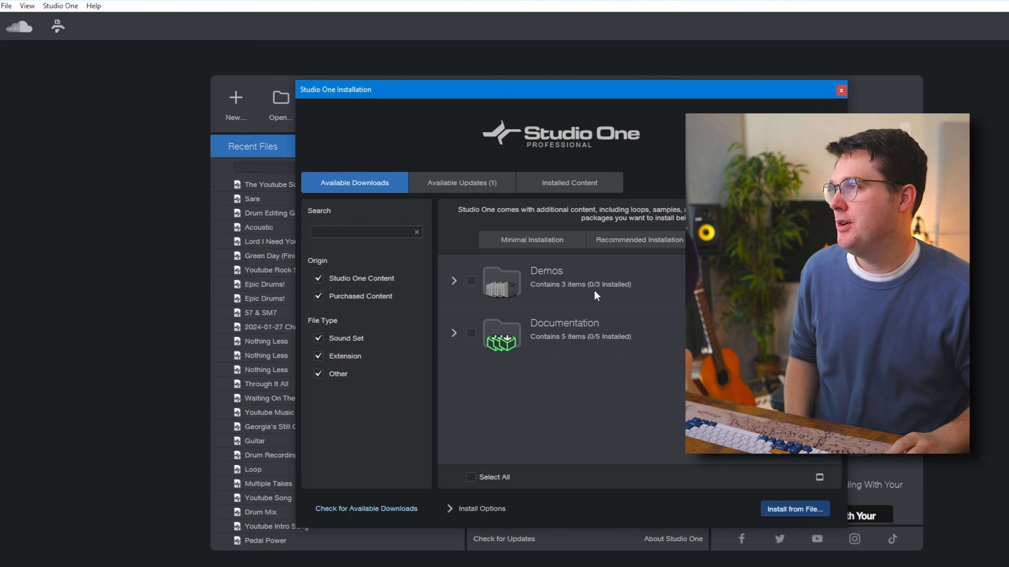
{"action": "left_click", "coordinate": [586, 183]}
{"action": "left_click", "coordinate": [367, 184]}
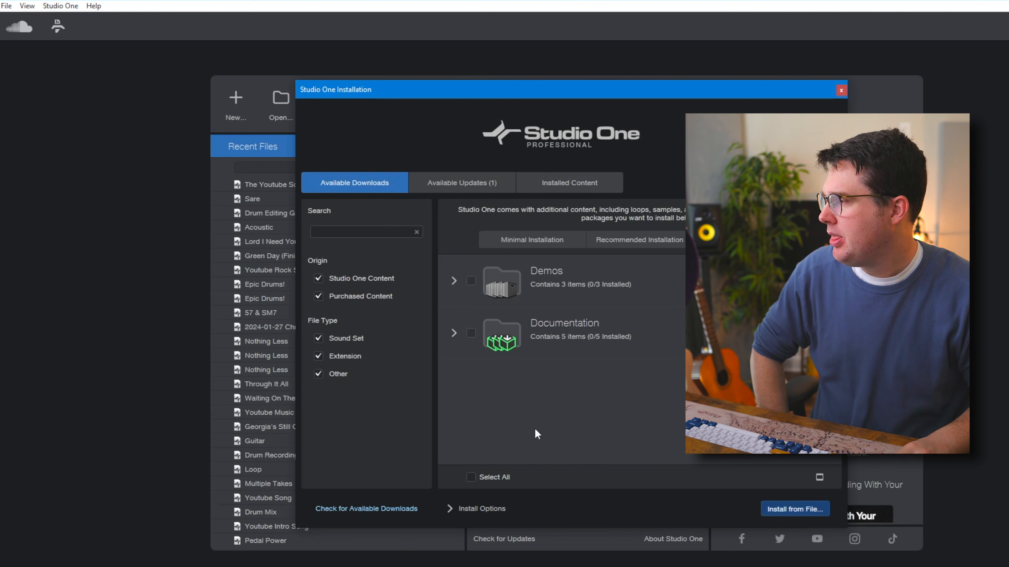
{"action": "left_click", "coordinate": [451, 507]}
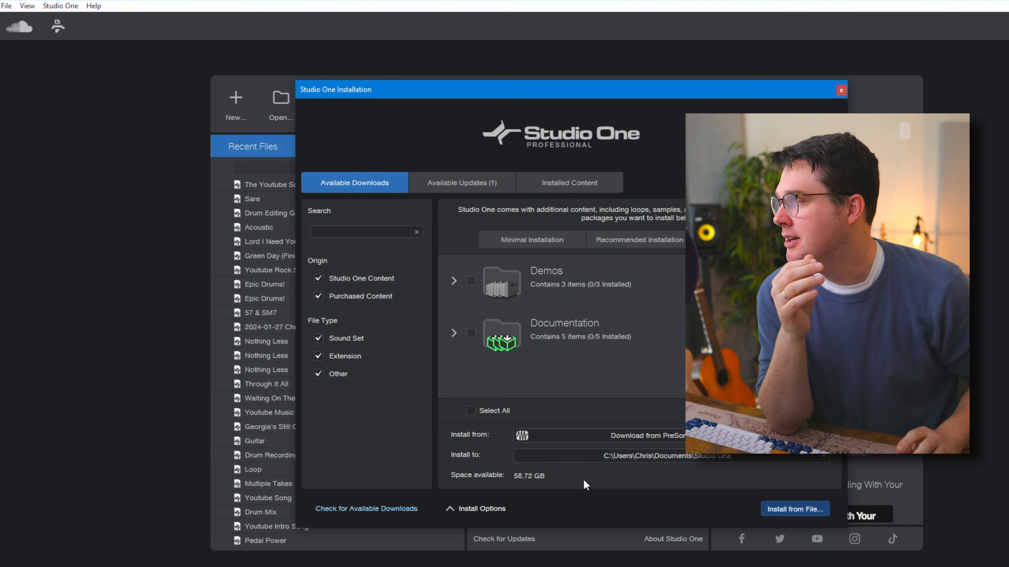
{"action": "left_click", "coordinate": [597, 437]}
{"action": "left_click", "coordinate": [598, 437]}
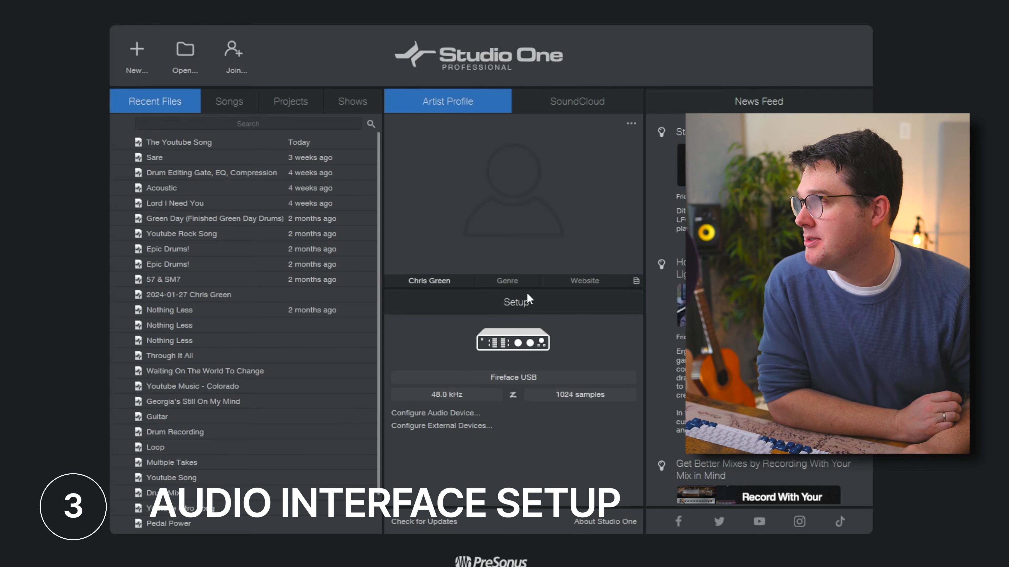
Step: Choose Fireface USB as the audio device in the audio setup and accept the options
{"action": "left_click", "coordinate": [506, 381]}
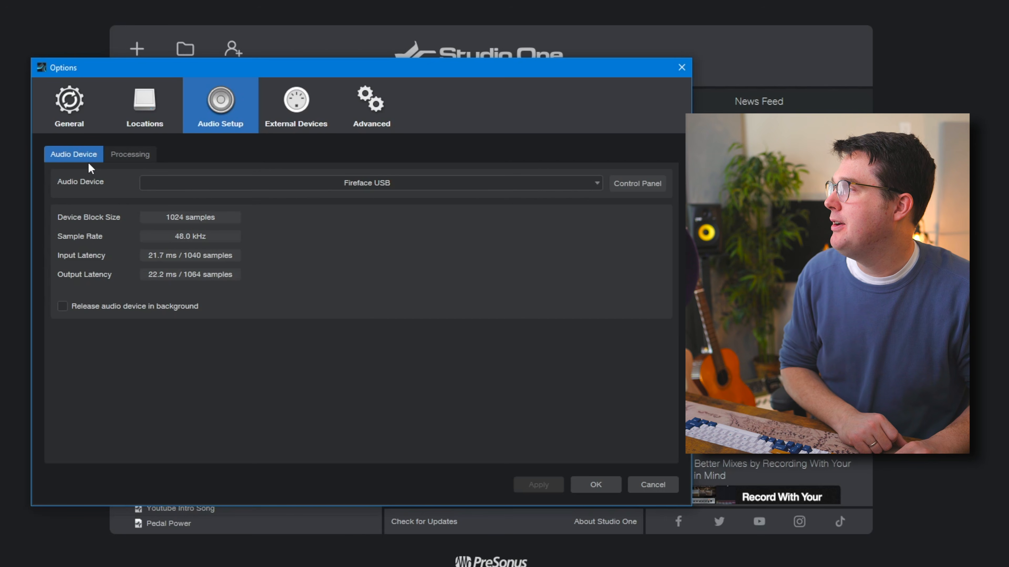
{"action": "left_click", "coordinate": [381, 182]}
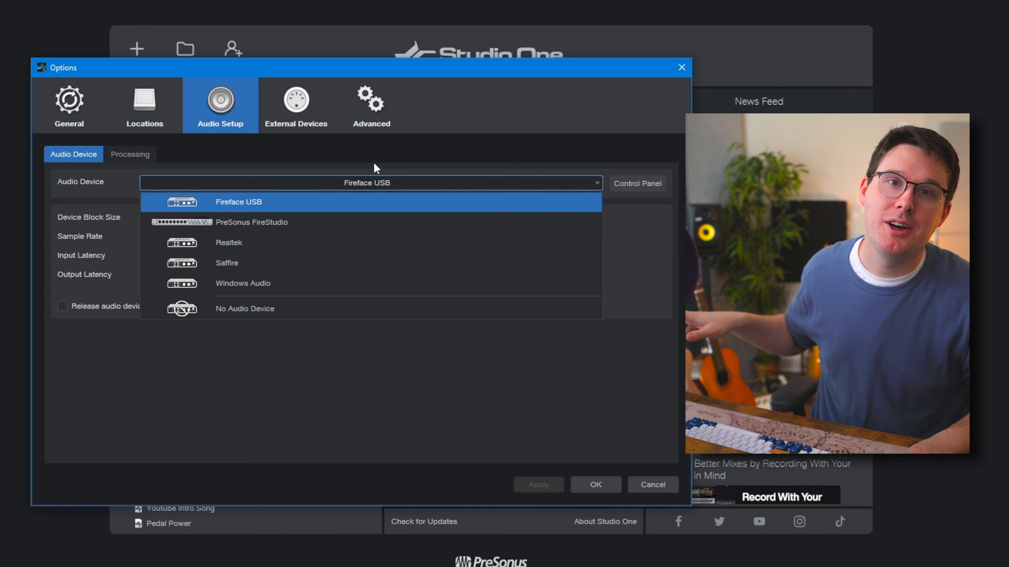
{"action": "left_click", "coordinate": [355, 204]}
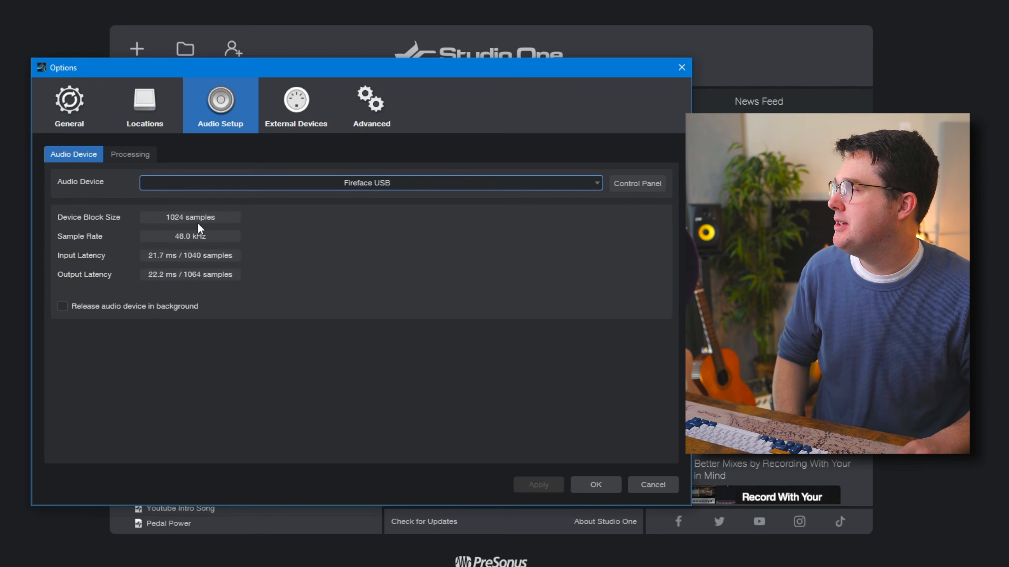
{"action": "left_click", "coordinate": [594, 485]}
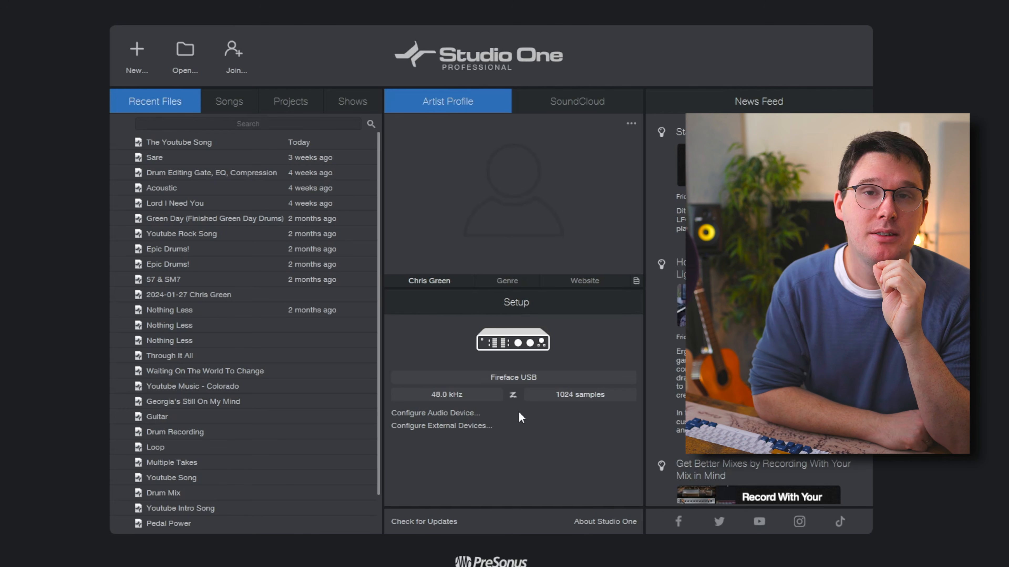
Step: Set up a New Keyboard external device with manufacturer Casio and device name Privia
{"action": "left_click", "coordinate": [436, 429]}
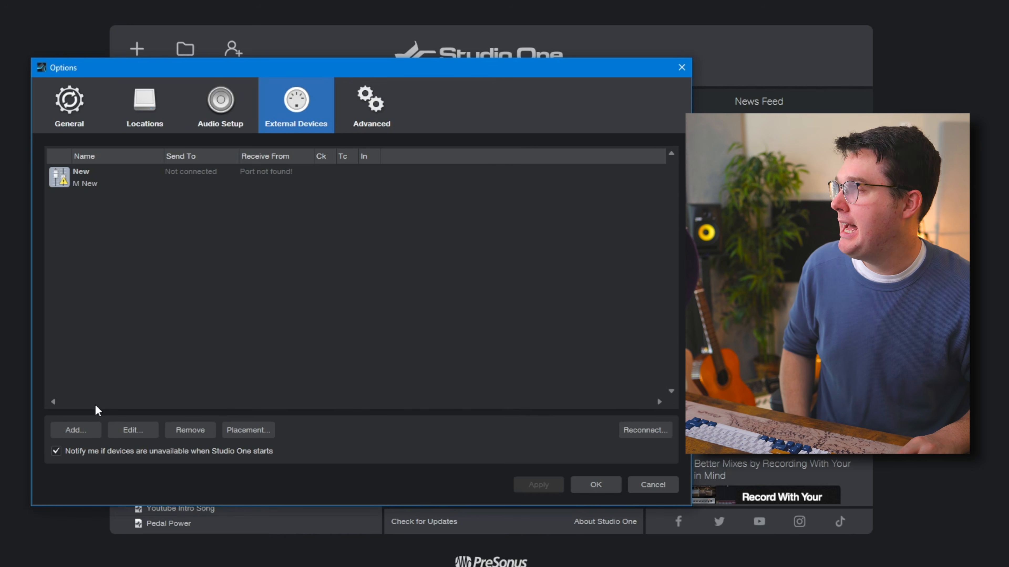
{"action": "left_click", "coordinate": [74, 435]}
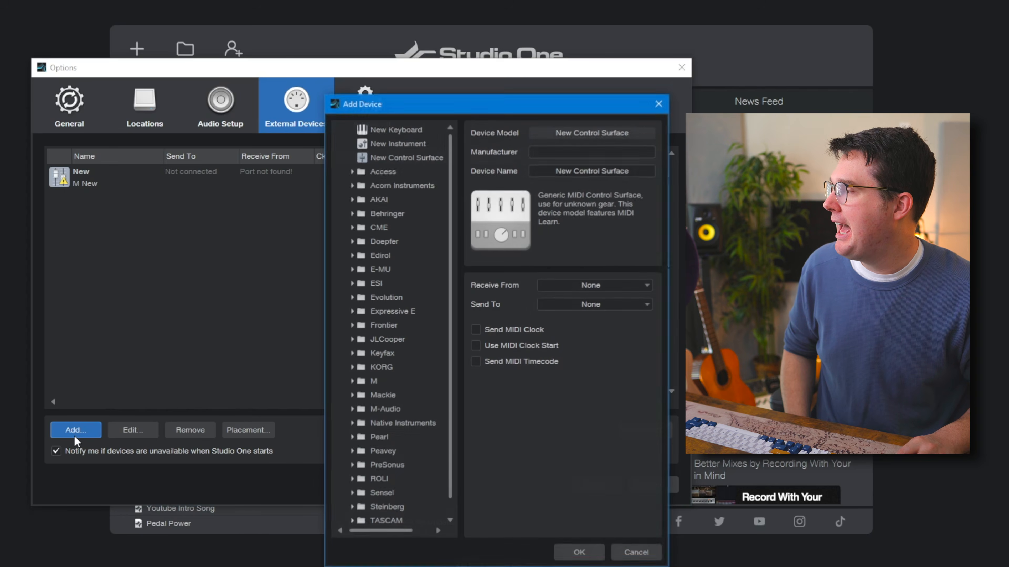
{"action": "left_click", "coordinate": [434, 131]}
{"action": "left_click_drag", "start_coordinate": [466, 103], "coordinate": [428, 97]}
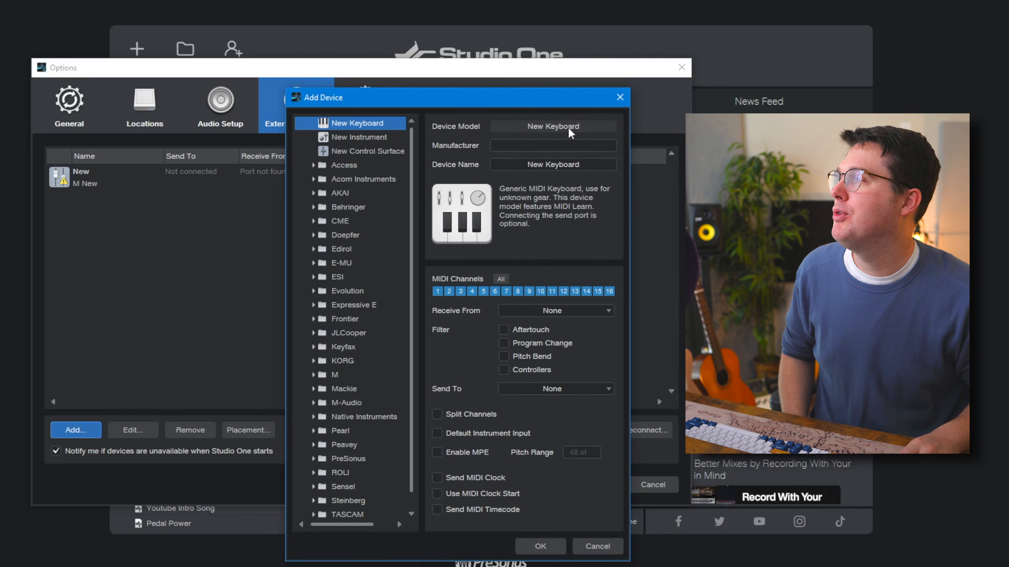
{"action": "left_click", "coordinate": [561, 148]}
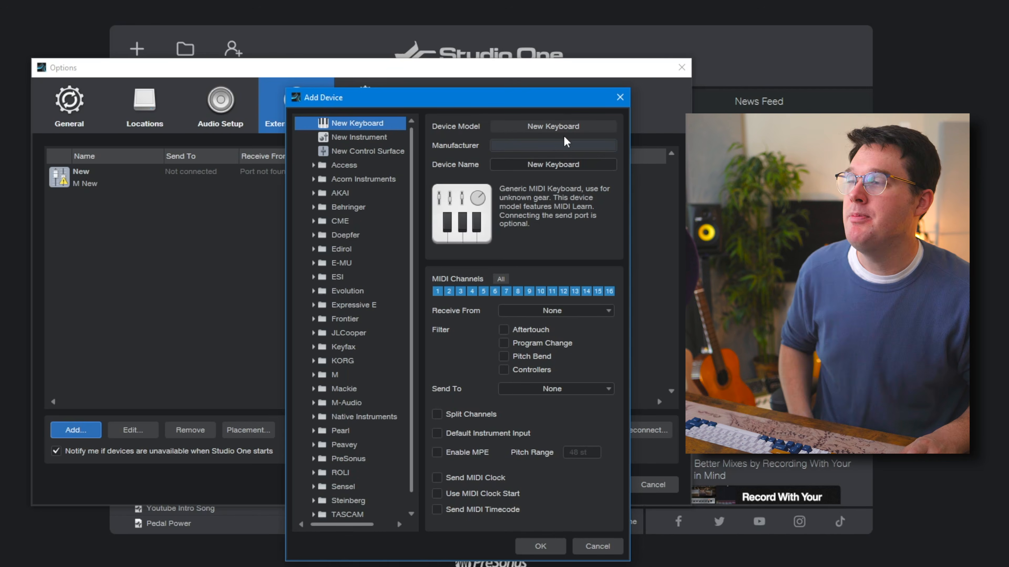
{"action": "type", "text": "Casio"}
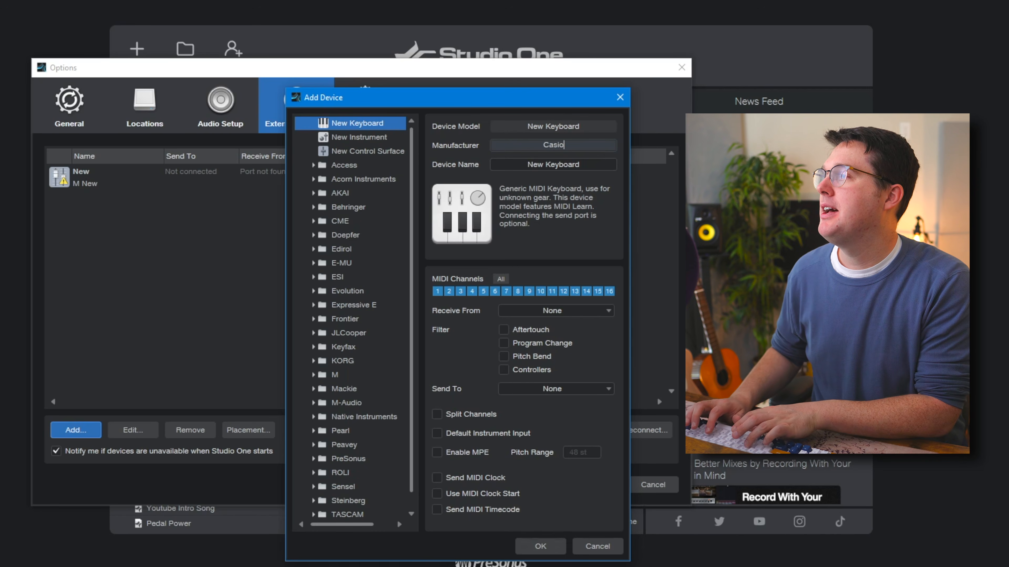
{"action": "key", "text": "Tab"}
{"action": "type", "text": "Privia"}
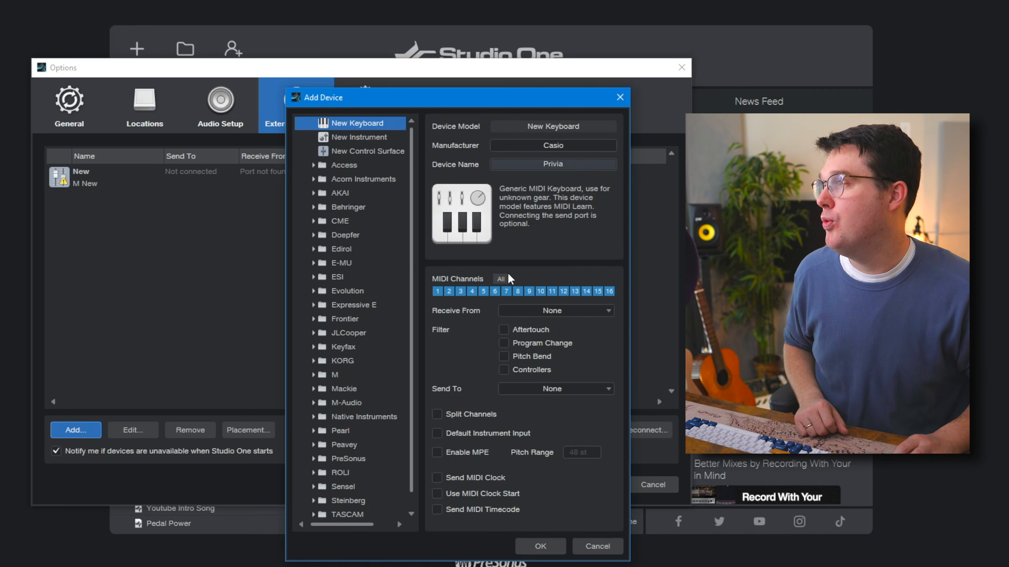
Step: Review the keyboard's Receive From and Send To ports, keep both at None, and save the new device
{"action": "left_click", "coordinate": [582, 308]}
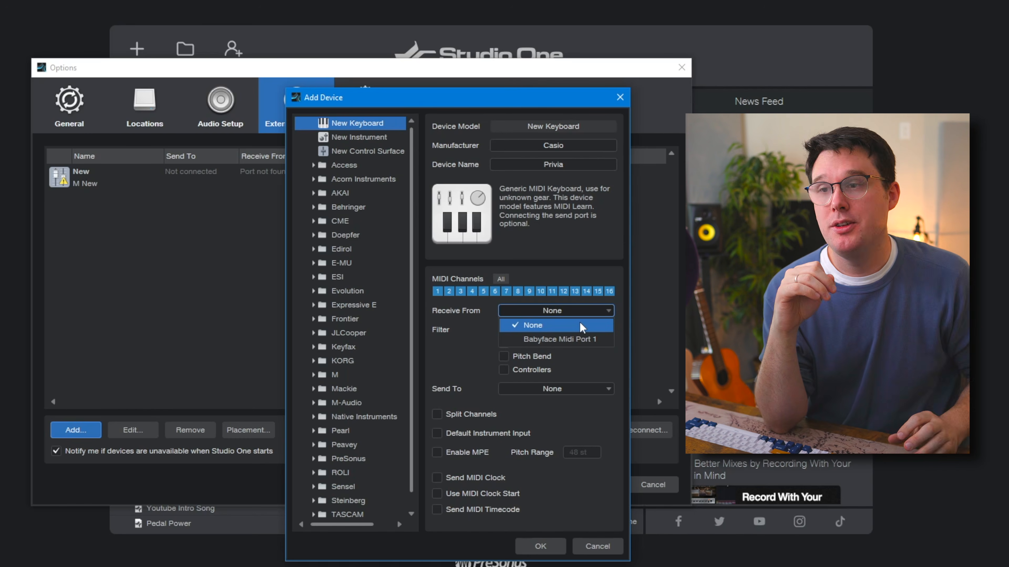
{"action": "left_click", "coordinate": [624, 301]}
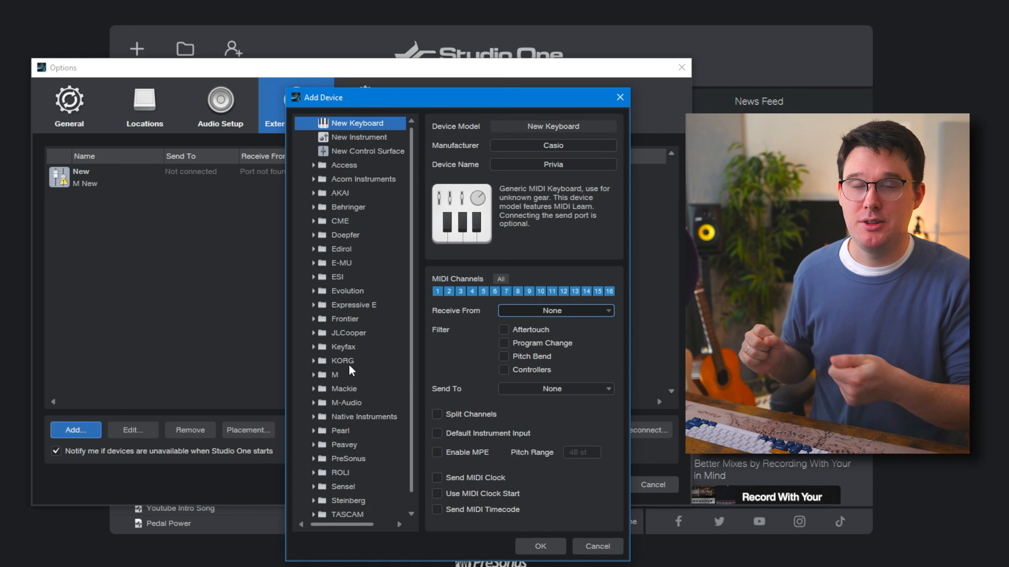
{"action": "left_click", "coordinate": [571, 310]}
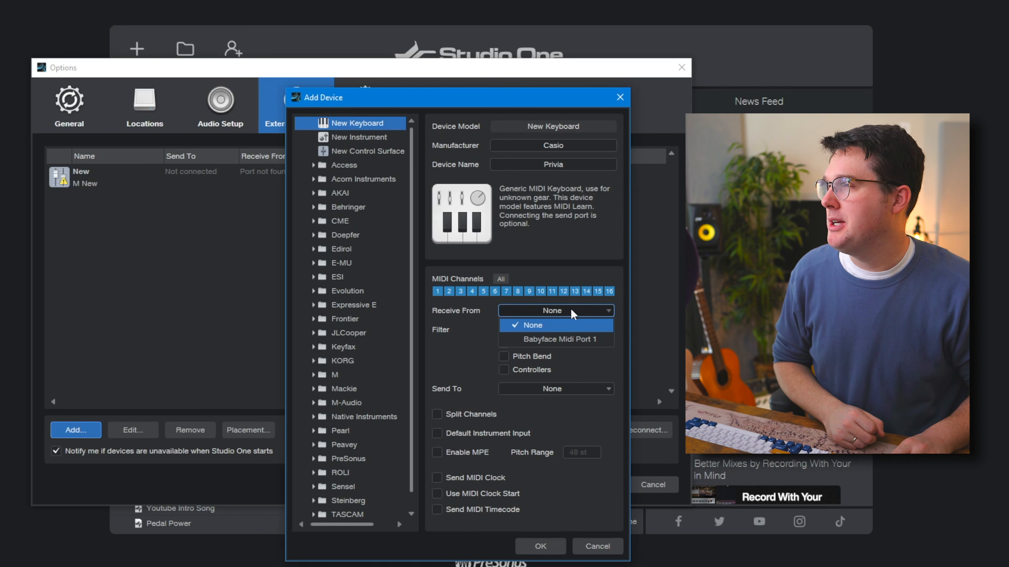
{"action": "left_click", "coordinate": [571, 311]}
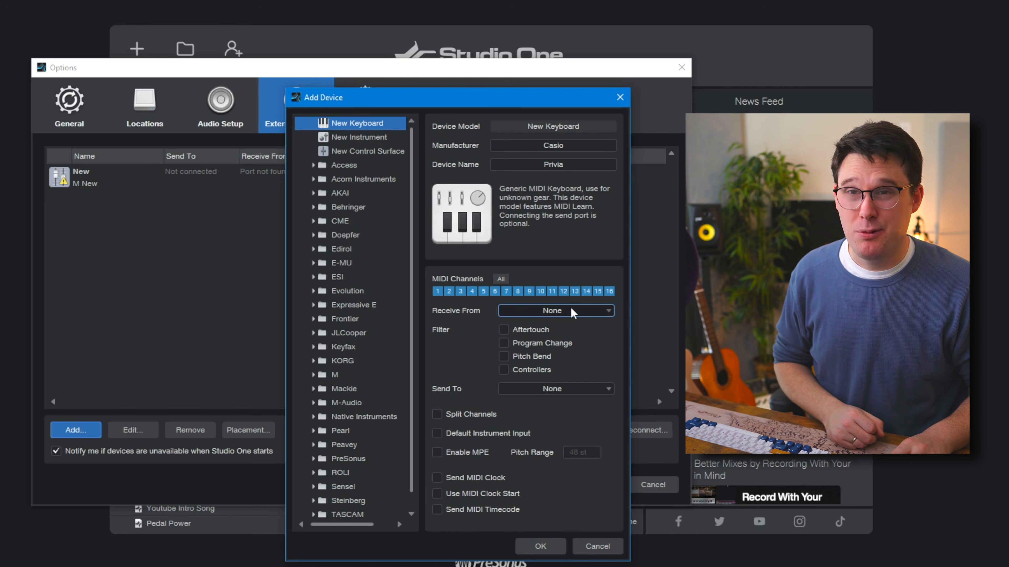
{"action": "left_click", "coordinate": [586, 390]}
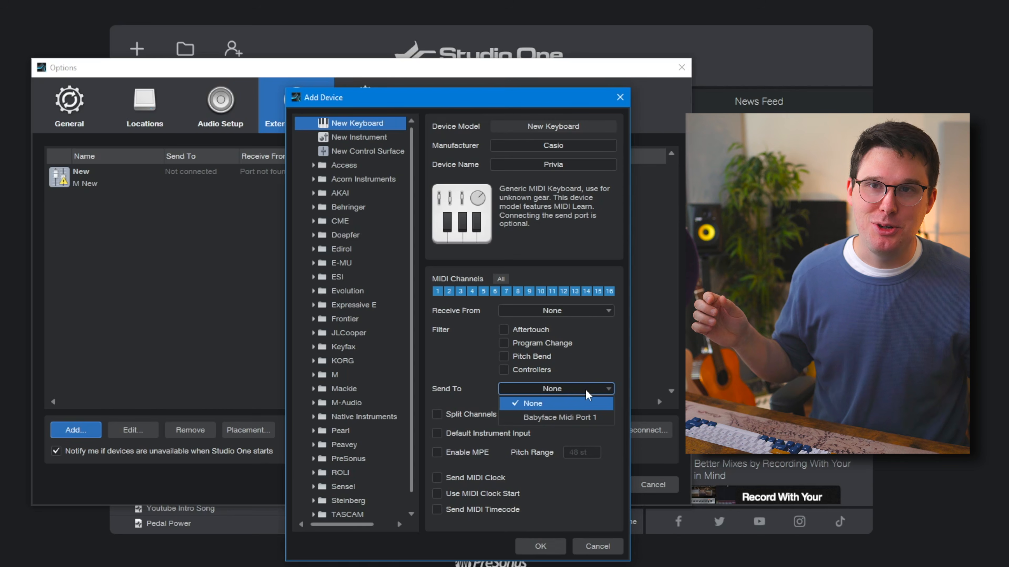
{"action": "left_click", "coordinate": [565, 391]}
{"action": "left_click", "coordinate": [540, 547]}
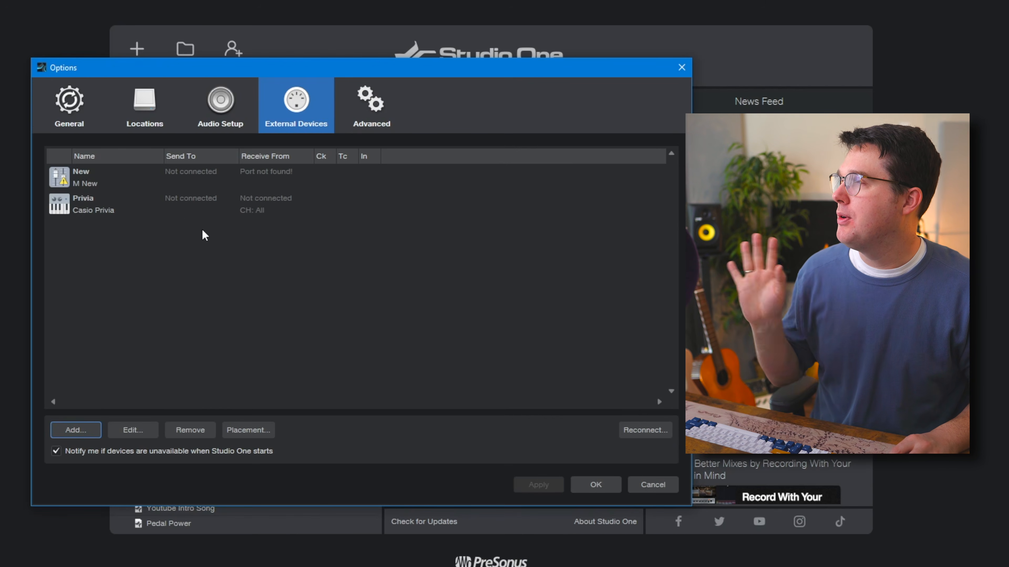
{"action": "left_click", "coordinate": [603, 490]}
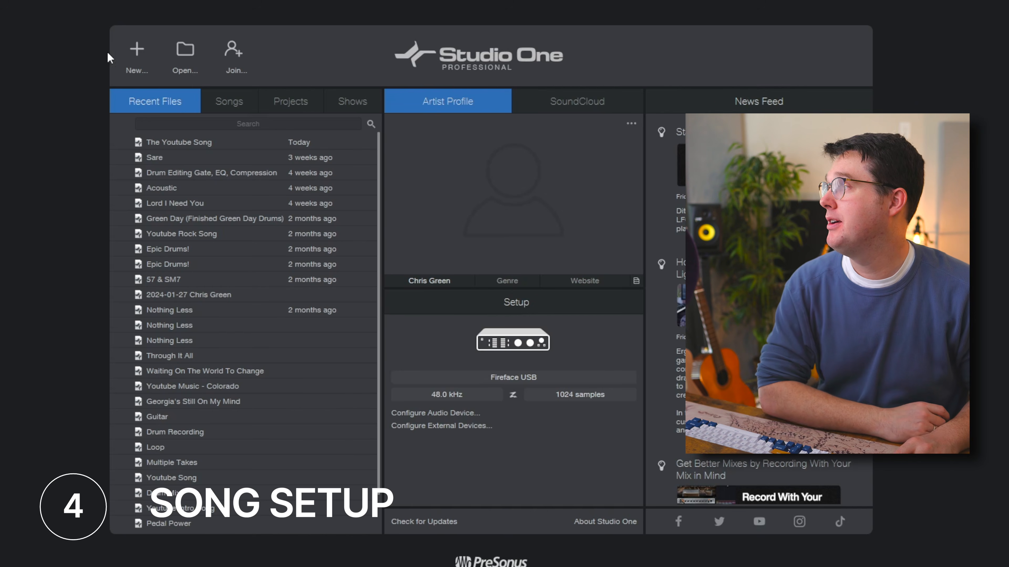
Step: Start a new Record and Mix song named Blue Bird and review its save location, keeping the Studio One Song Files folder
{"action": "left_click", "coordinate": [132, 60]}
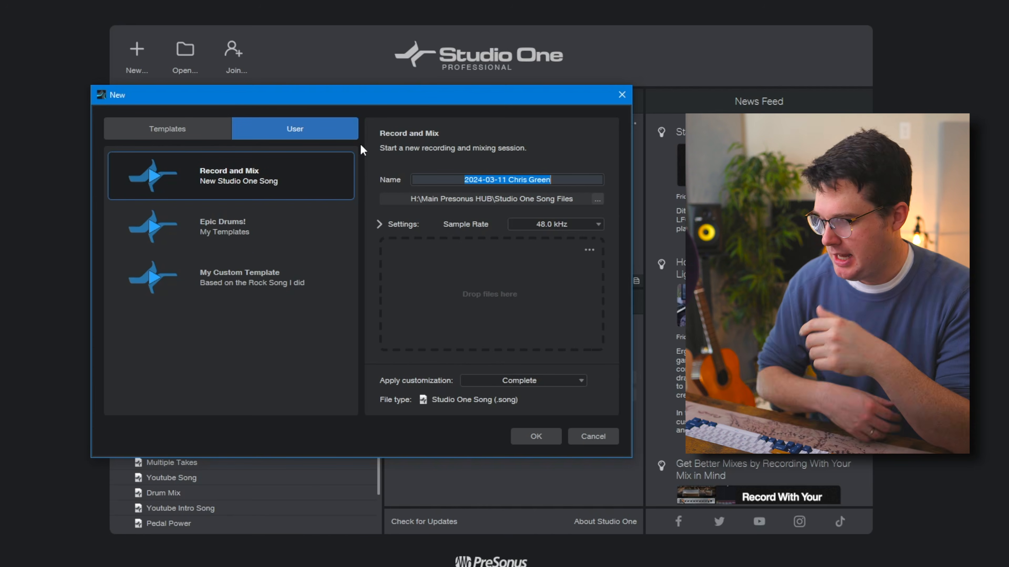
{"action": "type", "text": "Blue Bird"}
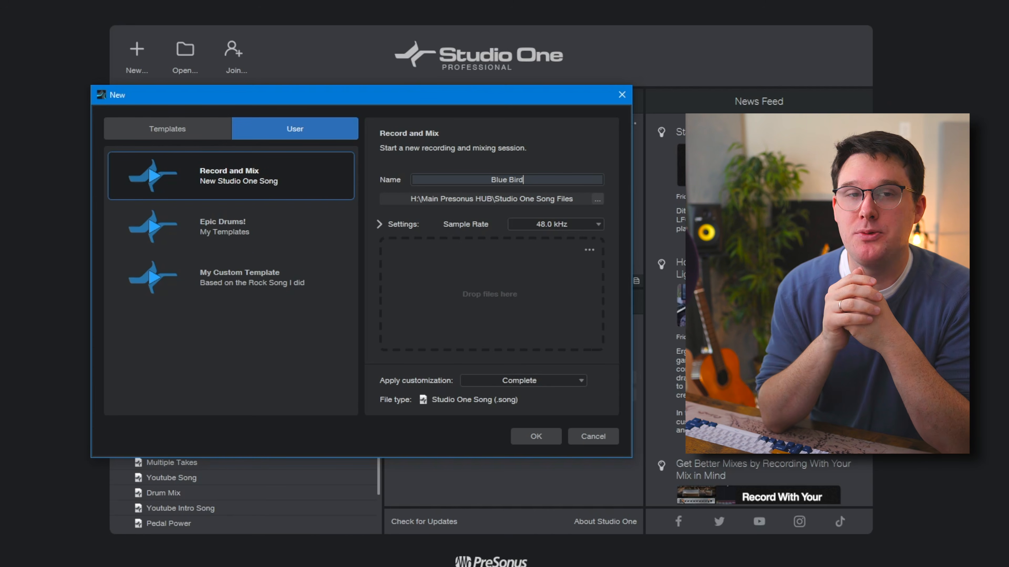
{"action": "left_click", "coordinate": [600, 199]}
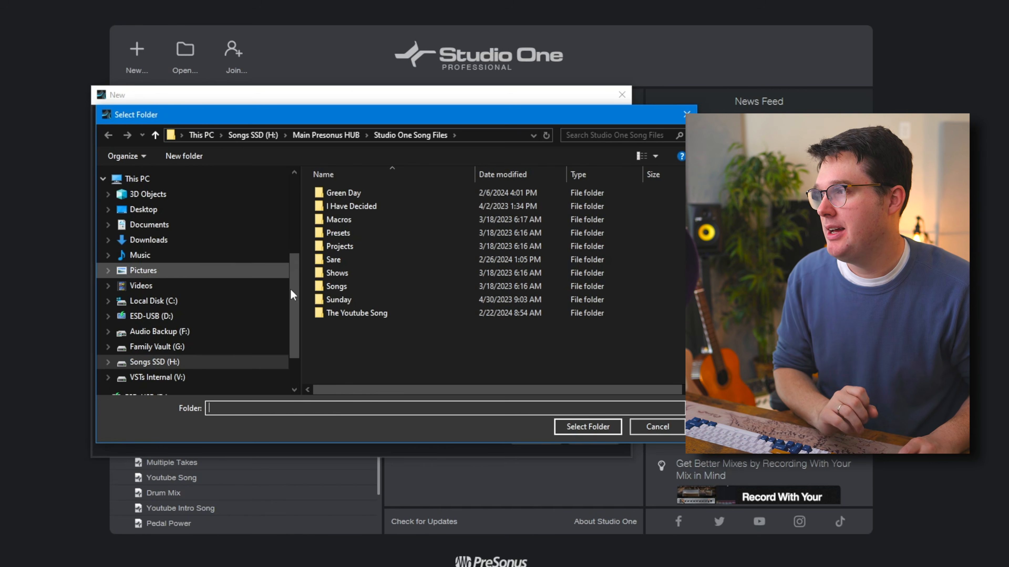
{"action": "left_click", "coordinate": [655, 425]}
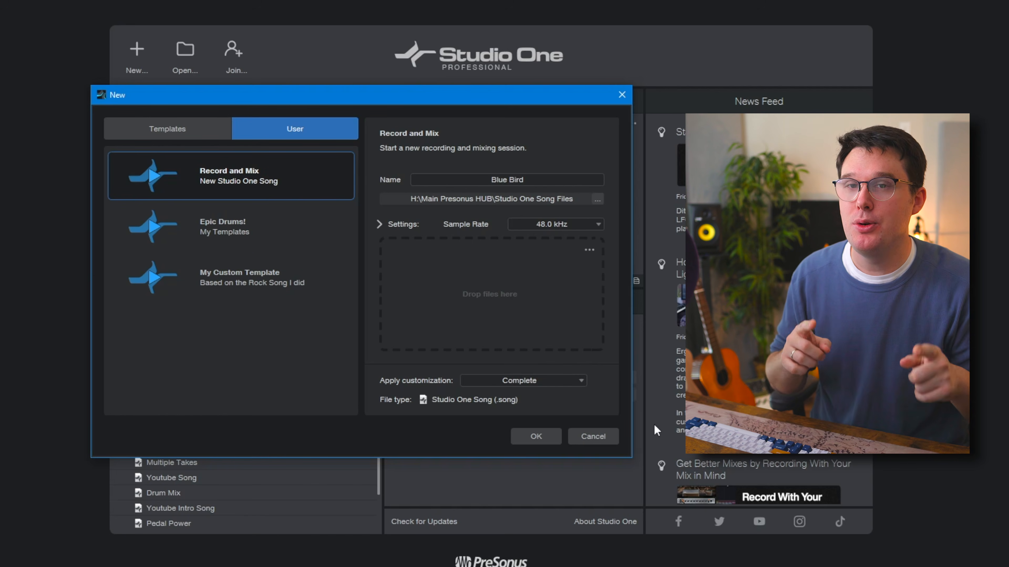
Step: Keep the song's sample rate at 48.0 kHz and create the song
{"action": "left_click", "coordinate": [580, 225]}
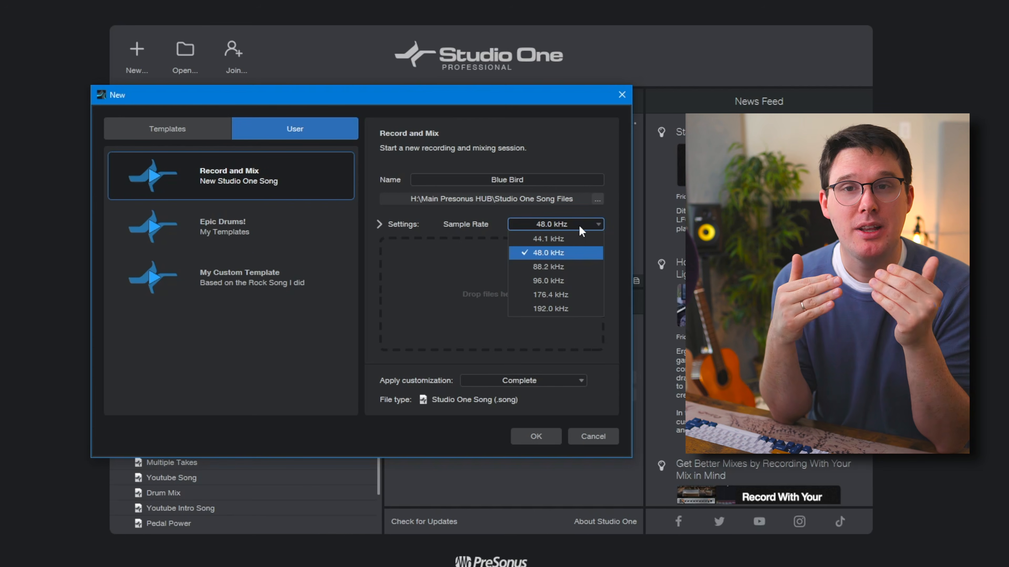
{"action": "left_click", "coordinate": [577, 252]}
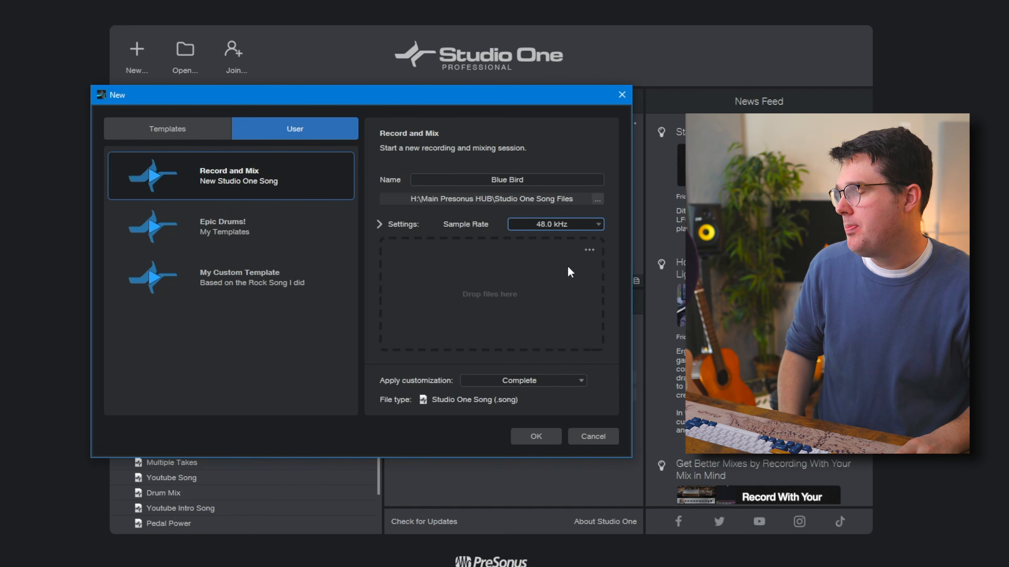
{"action": "left_click", "coordinate": [536, 436]}
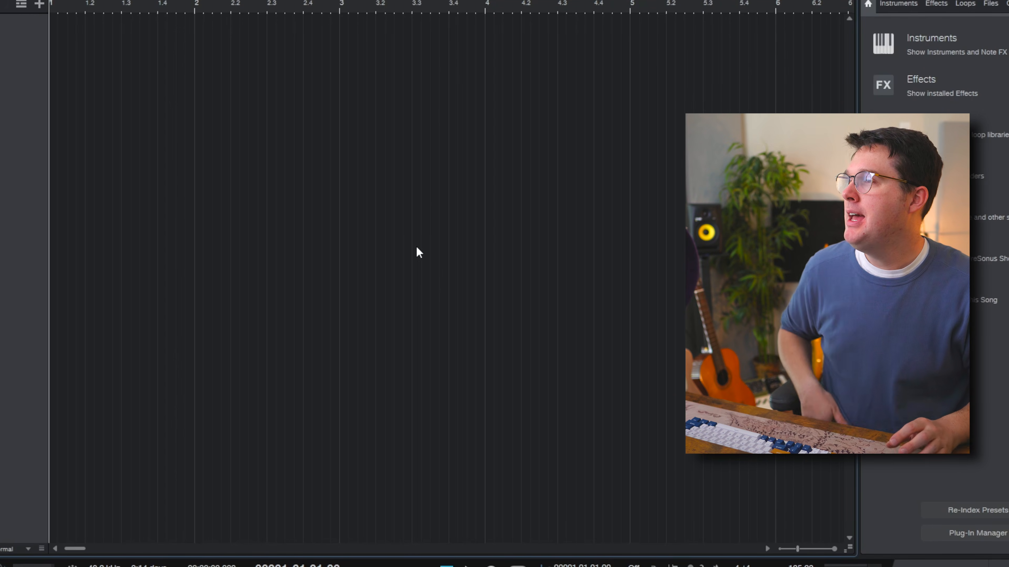
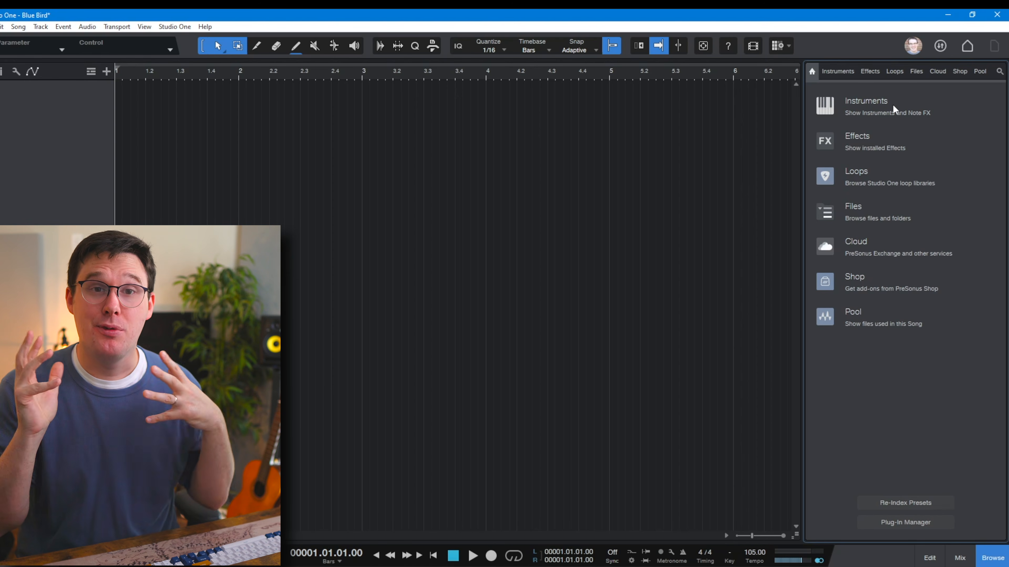
Step: Add the PreSonus Impact instrument to the empty arrangement as a new track
{"action": "left_click", "coordinate": [876, 103]}
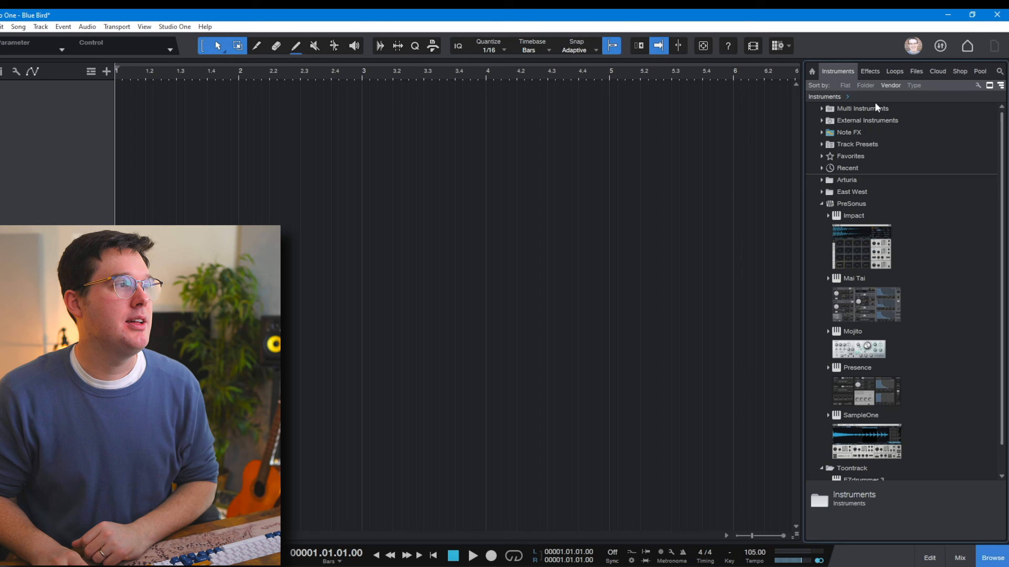
{"action": "scroll", "coordinate": [894, 278], "scroll_direction": "down", "scroll_amount": 1}
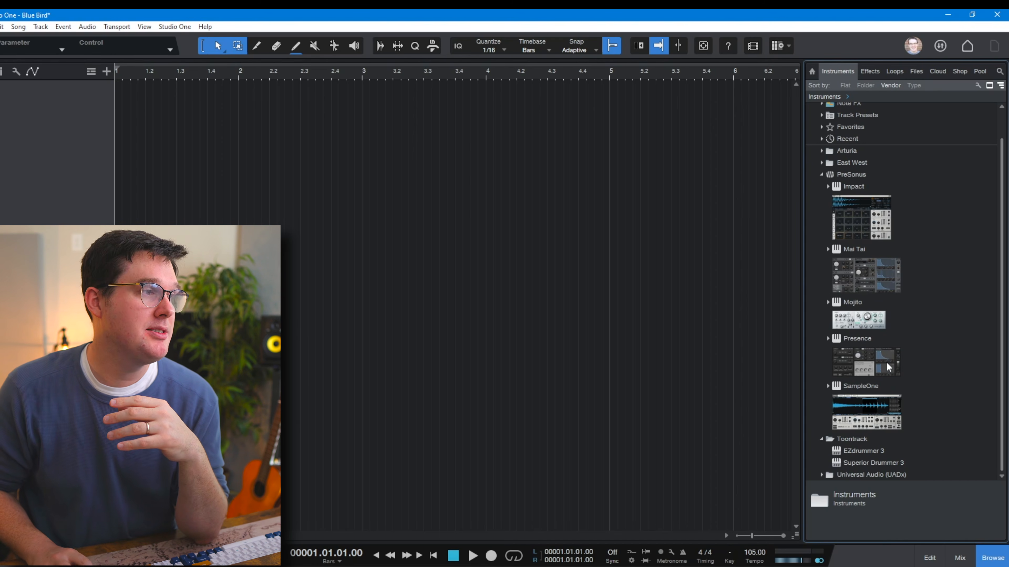
{"action": "left_click_drag", "start_coordinate": [878, 222], "coordinate": [141, 92]}
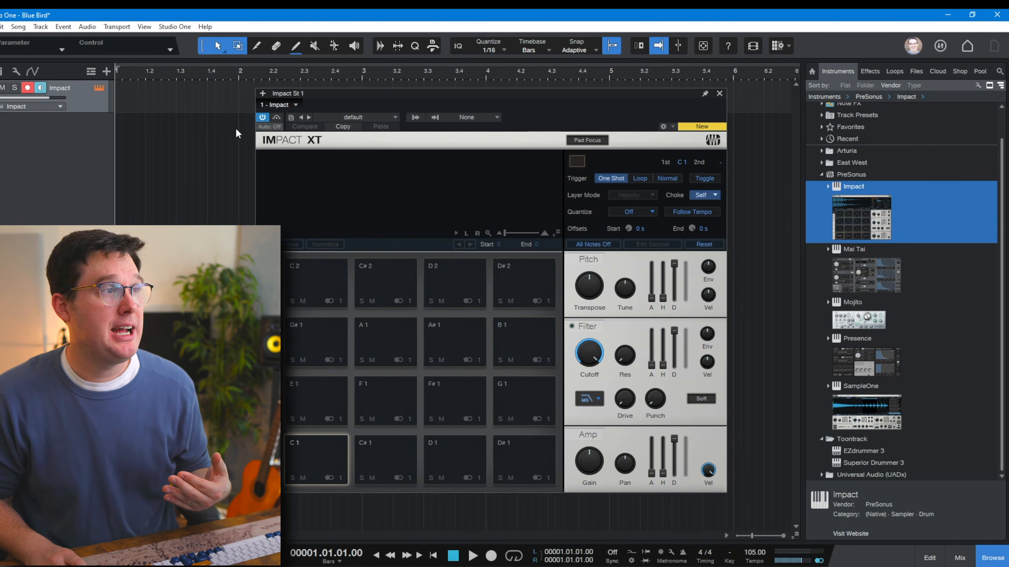
Step: Load the Detroit Kit preset into the Impact drum sampler
{"action": "left_click", "coordinate": [382, 118]}
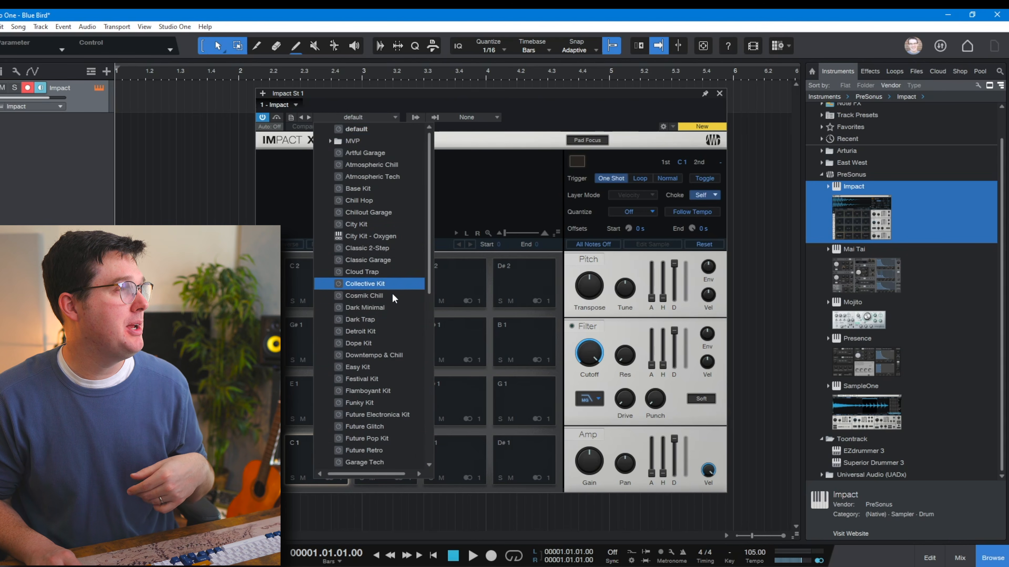
{"action": "scroll", "coordinate": [391, 315], "scroll_direction": "down", "scroll_amount": 3}
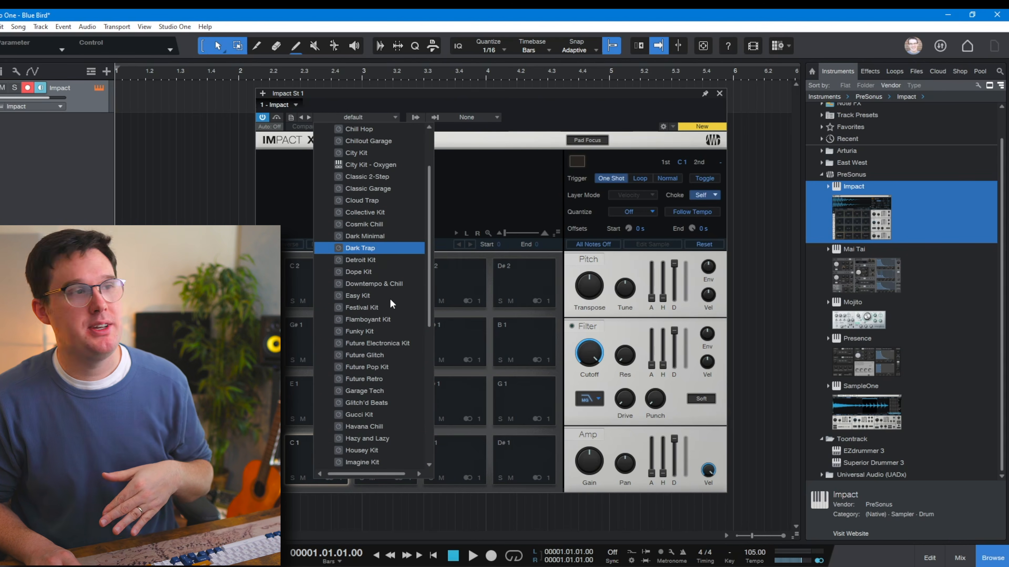
{"action": "left_click", "coordinate": [391, 259]}
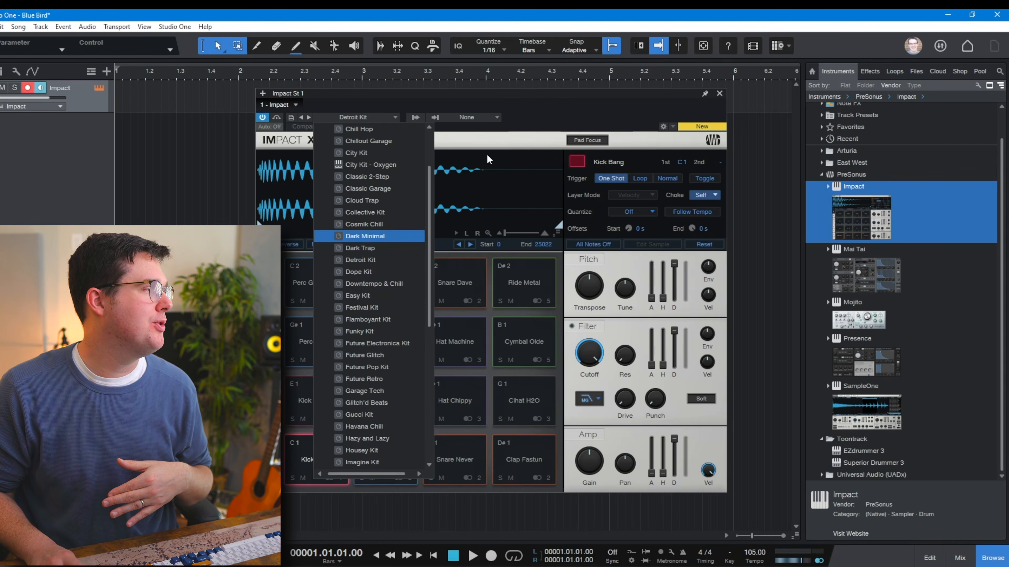
{"action": "left_click", "coordinate": [528, 96]}
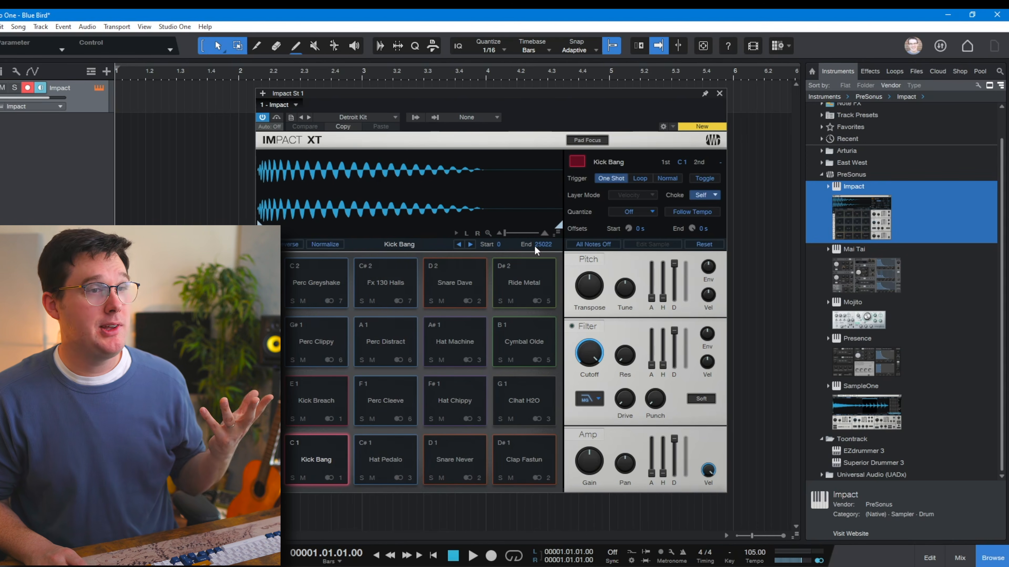
Step: Audition the Snare Dave, Ride Metal and Cymbal Olde pads in Impact and close the instrument window
{"action": "left_click", "coordinate": [461, 285]}
{"action": "left_click", "coordinate": [512, 278]}
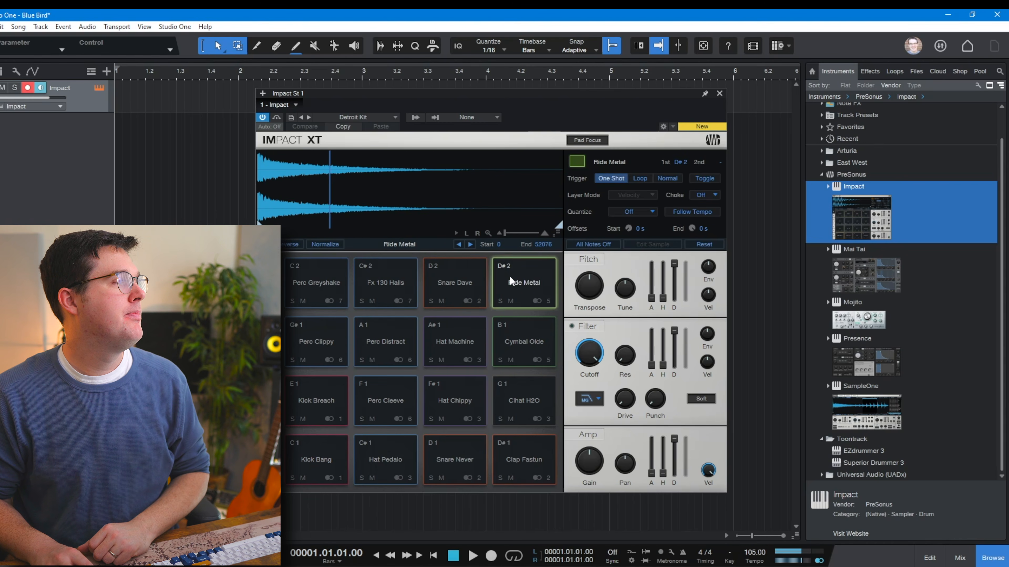
{"action": "left_click", "coordinate": [524, 348]}
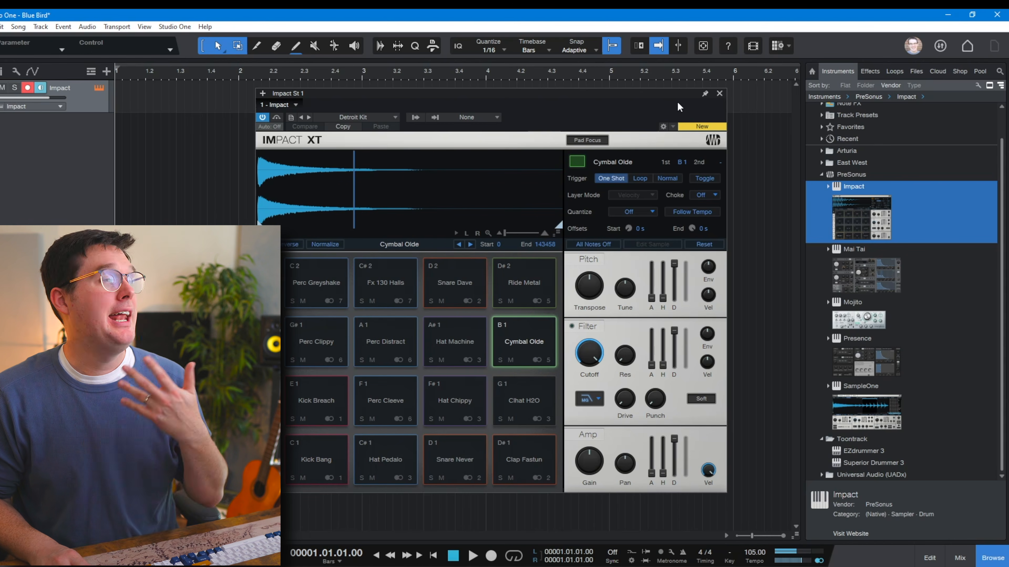
{"action": "left_click", "coordinate": [720, 94]}
Step: Add a Presence instrument track with the French Horn Full brass preset and audition it on the on-screen keyboard
{"action": "left_click_drag", "start_coordinate": [865, 359], "coordinate": [202, 139]}
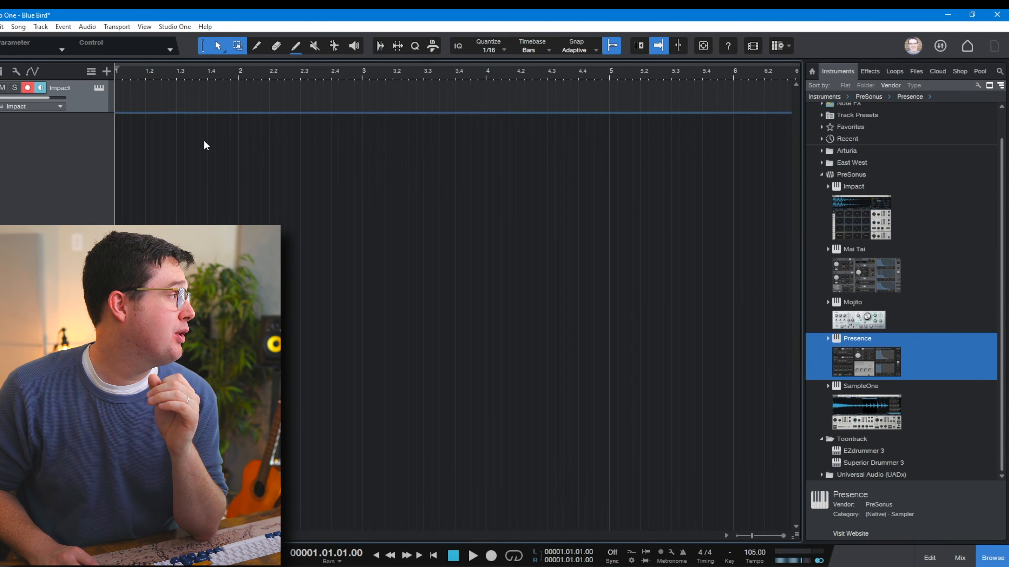
{"action": "left_click", "coordinate": [368, 116]}
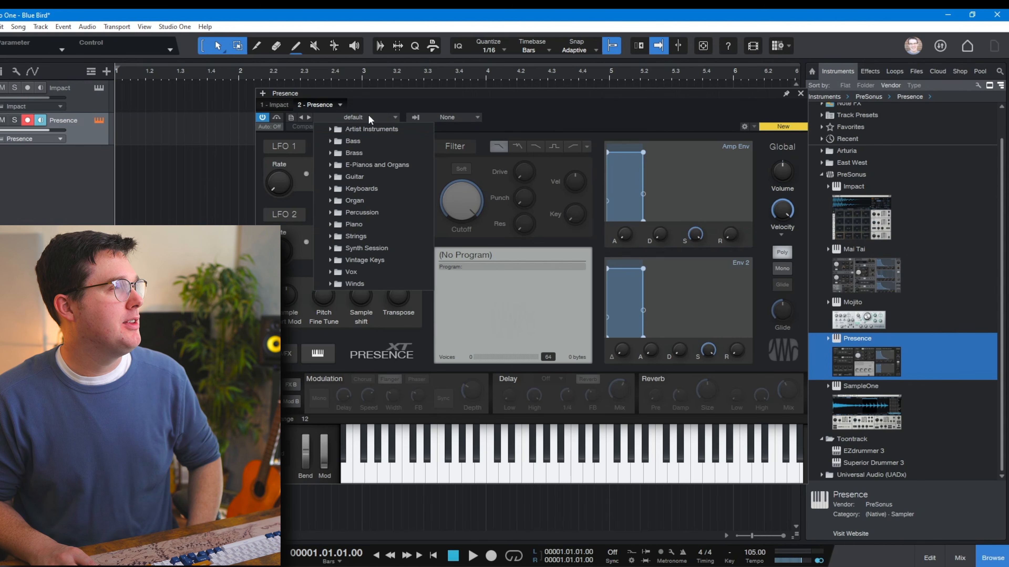
{"action": "left_click", "coordinate": [381, 151]}
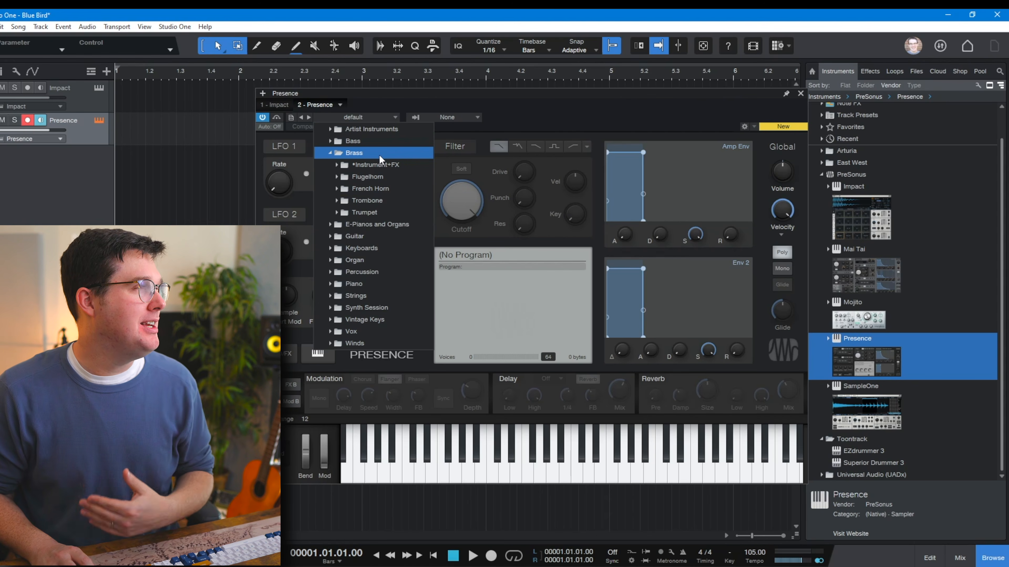
{"action": "left_click", "coordinate": [399, 188]}
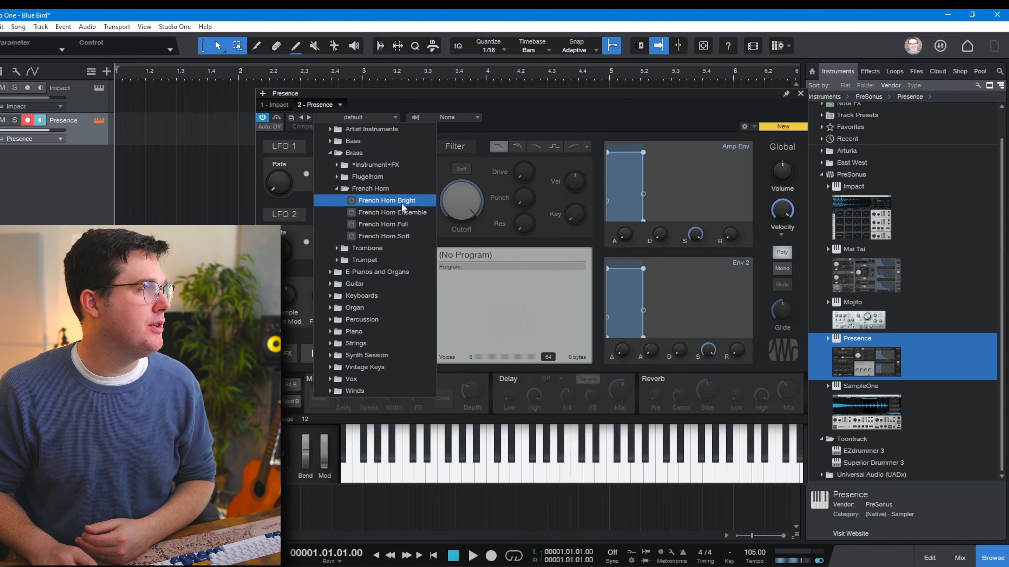
{"action": "left_click", "coordinate": [414, 222]}
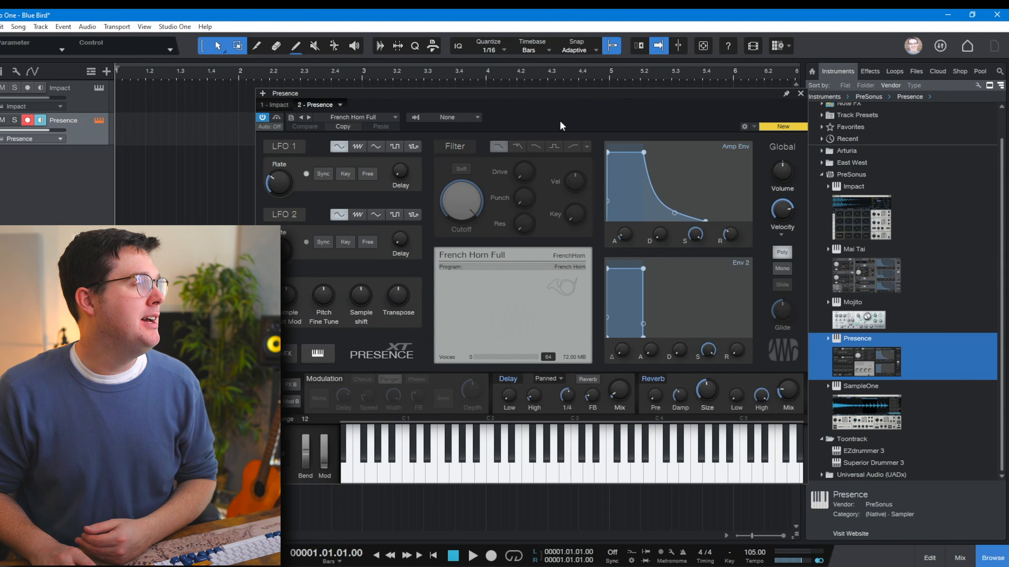
{"action": "left_click", "coordinate": [572, 475]}
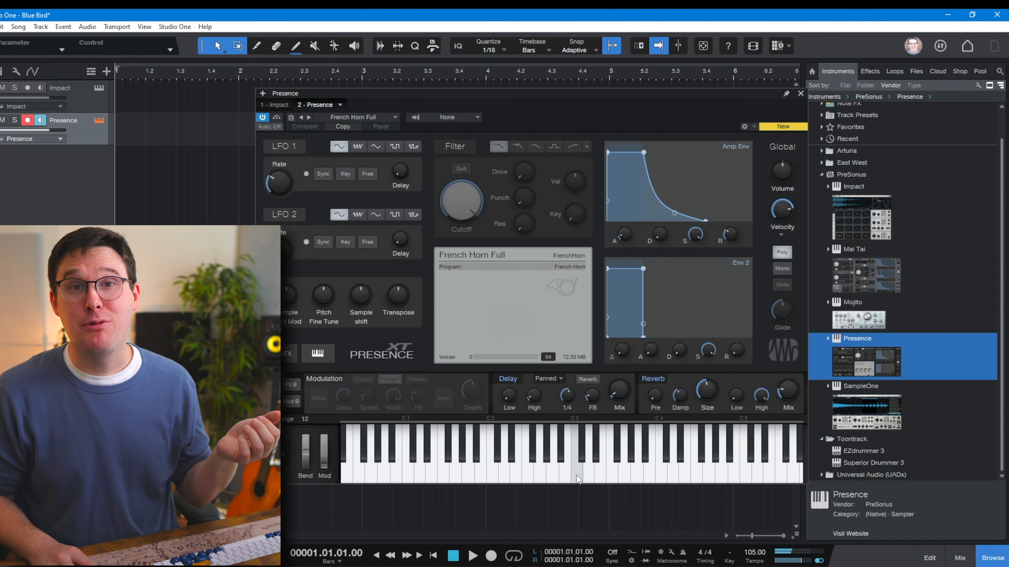
{"action": "left_click", "coordinate": [800, 93]}
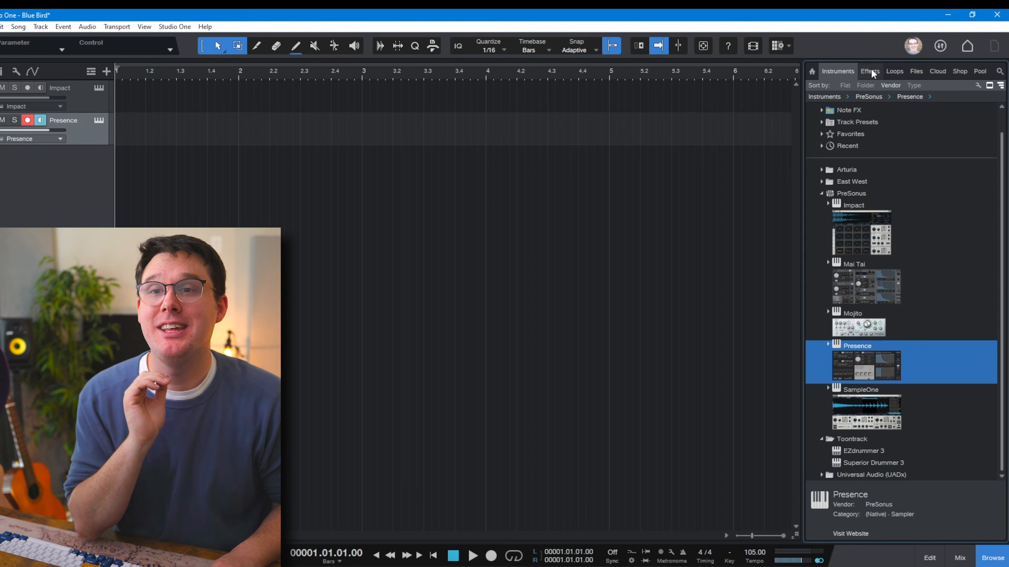
Step: Examine the effect vendors and look through the included PreSonus effect plug-ins
{"action": "left_click", "coordinate": [869, 71]}
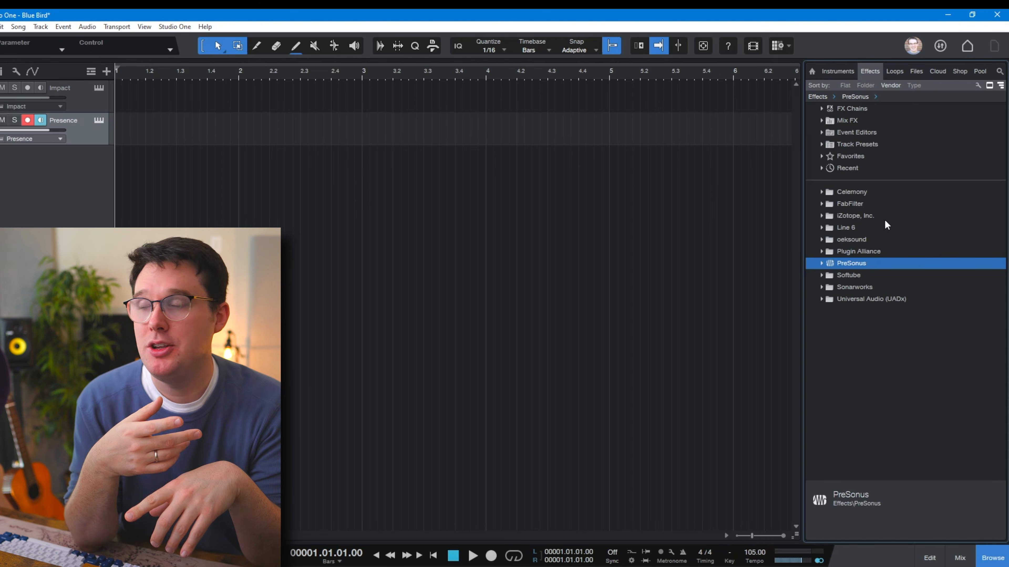
{"action": "left_click", "coordinate": [821, 263]}
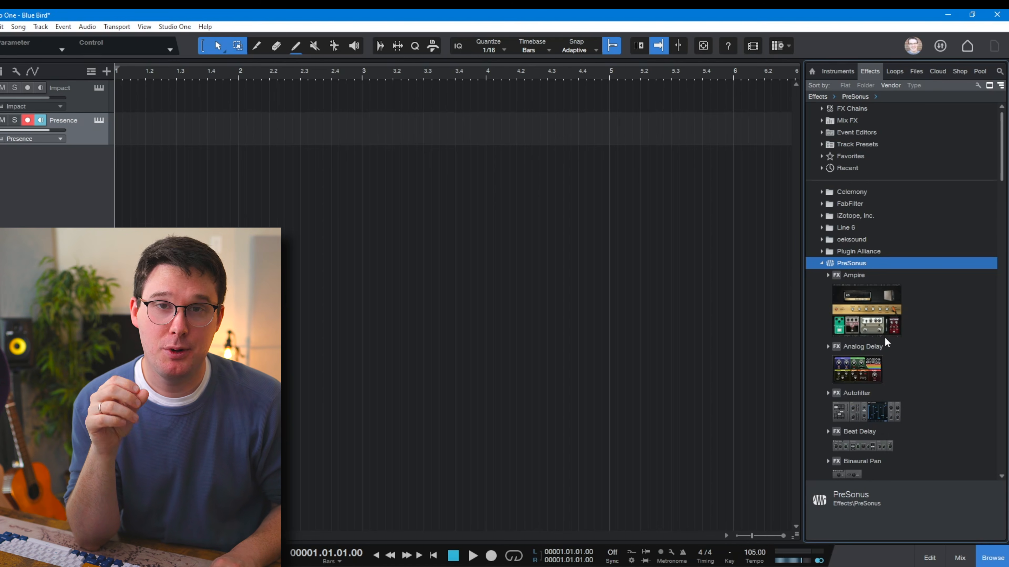
{"action": "scroll", "coordinate": [899, 366], "scroll_direction": "down", "scroll_amount": 5}
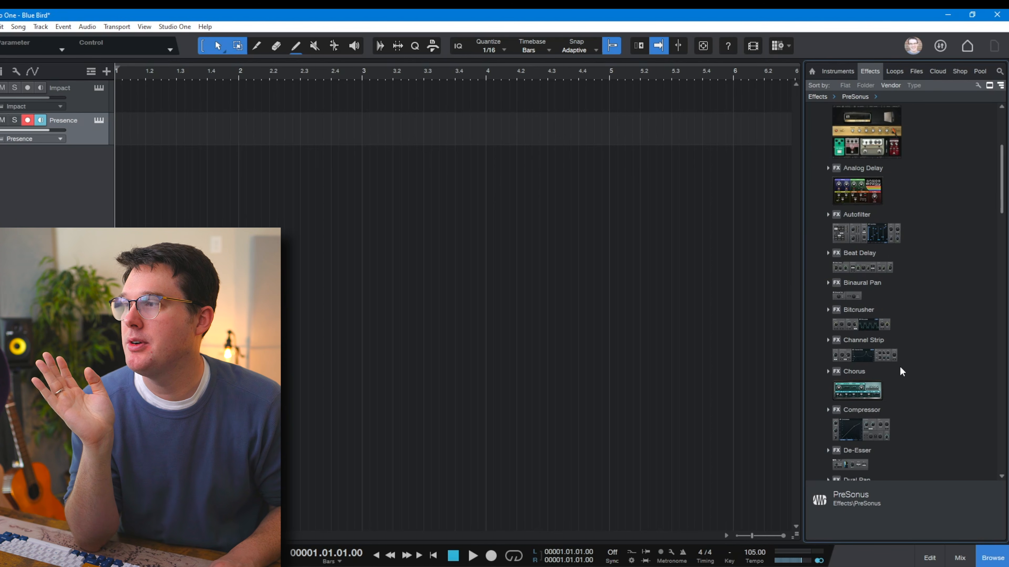
{"action": "scroll", "coordinate": [882, 287], "scroll_direction": "up", "scroll_amount": 1}
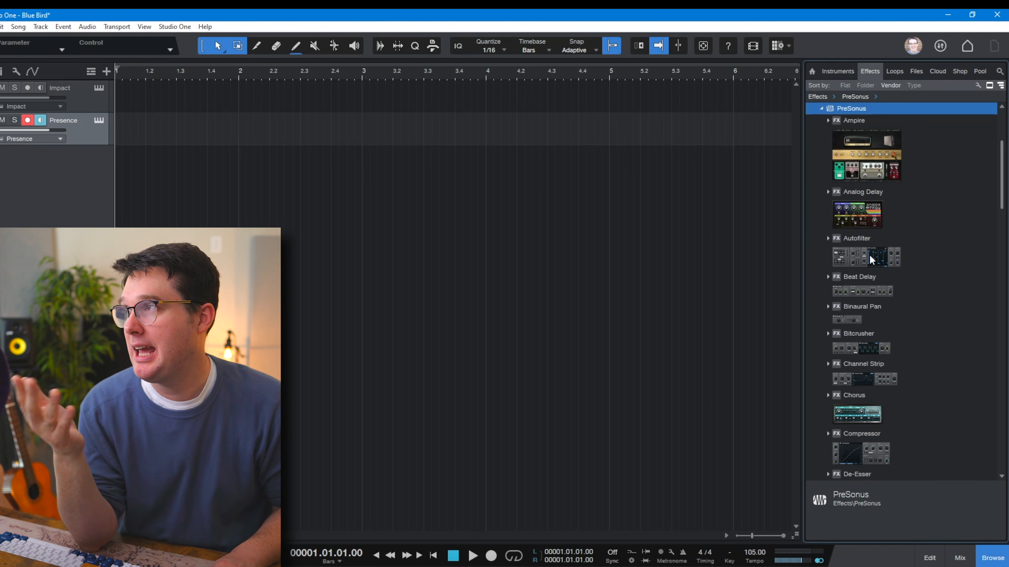
{"action": "scroll", "coordinate": [877, 270], "scroll_direction": "up", "scroll_amount": 1}
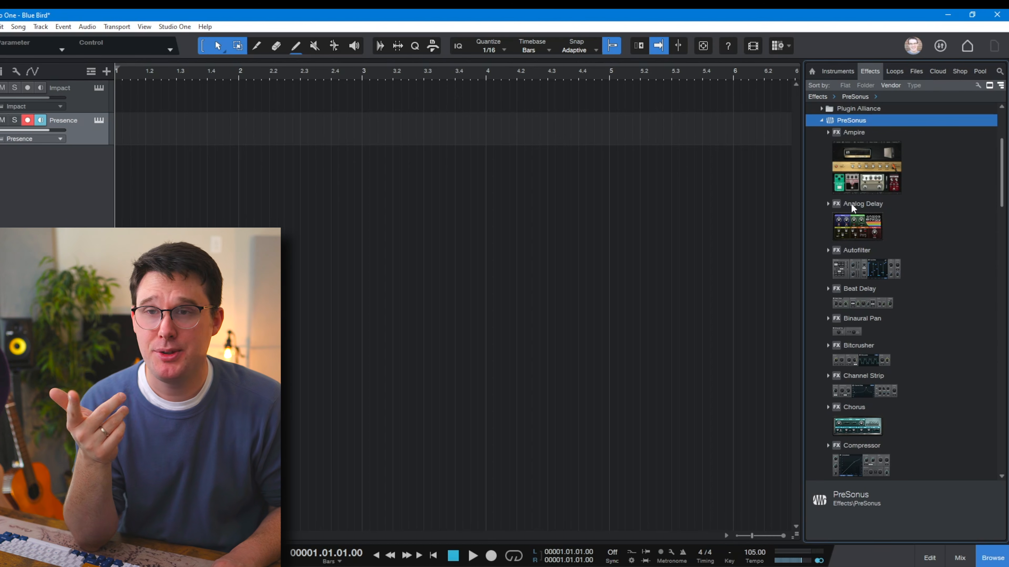
{"action": "scroll", "coordinate": [858, 272], "scroll_direction": "down", "scroll_amount": 4}
{"action": "scroll", "coordinate": [858, 272], "scroll_direction": "down", "scroll_amount": 4}
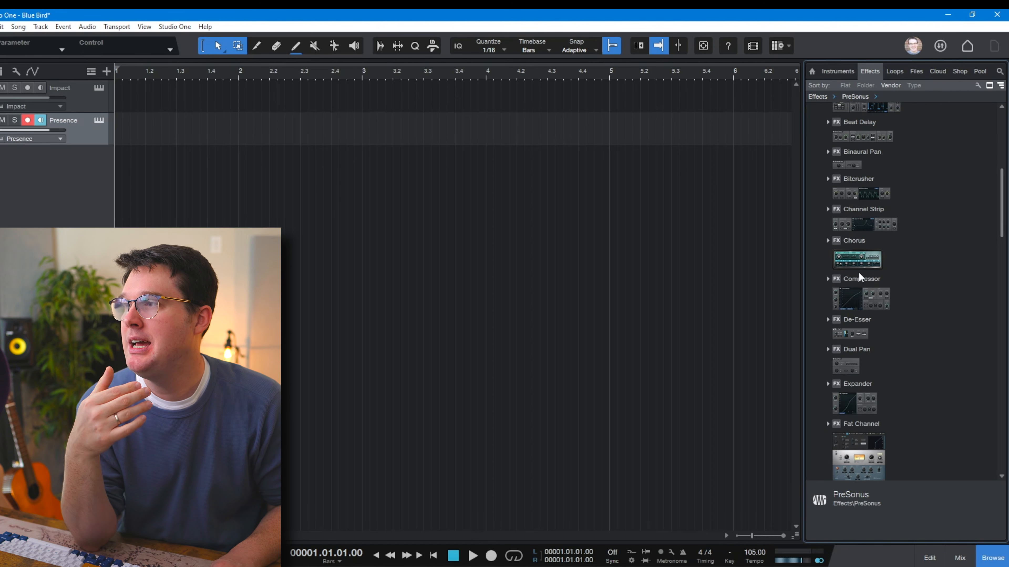
{"action": "scroll", "coordinate": [855, 254], "scroll_direction": "down", "scroll_amount": 4}
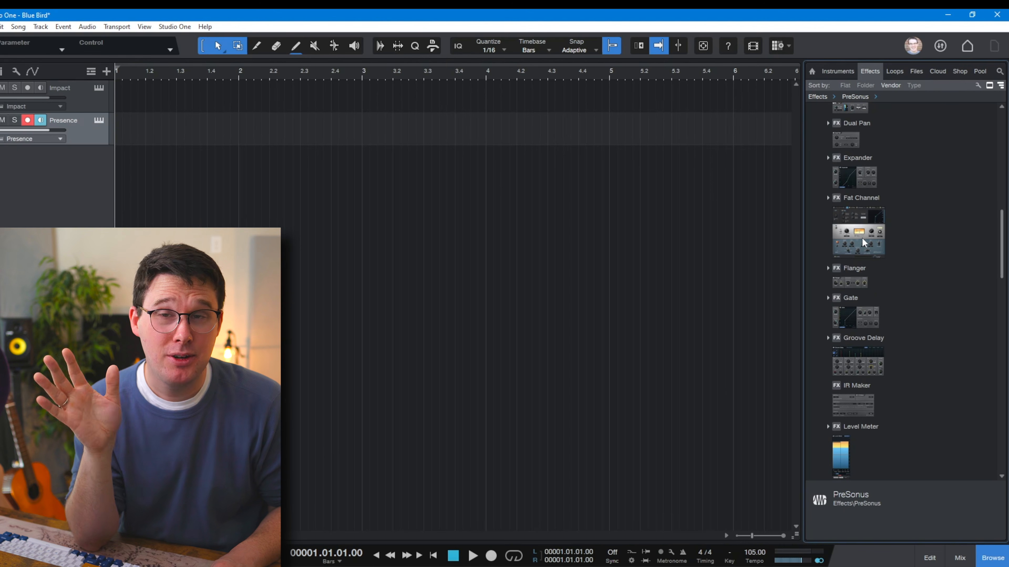
{"action": "scroll", "coordinate": [878, 325], "scroll_direction": "down", "scroll_amount": 5}
{"action": "scroll", "coordinate": [877, 326], "scroll_direction": "down", "scroll_amount": 3}
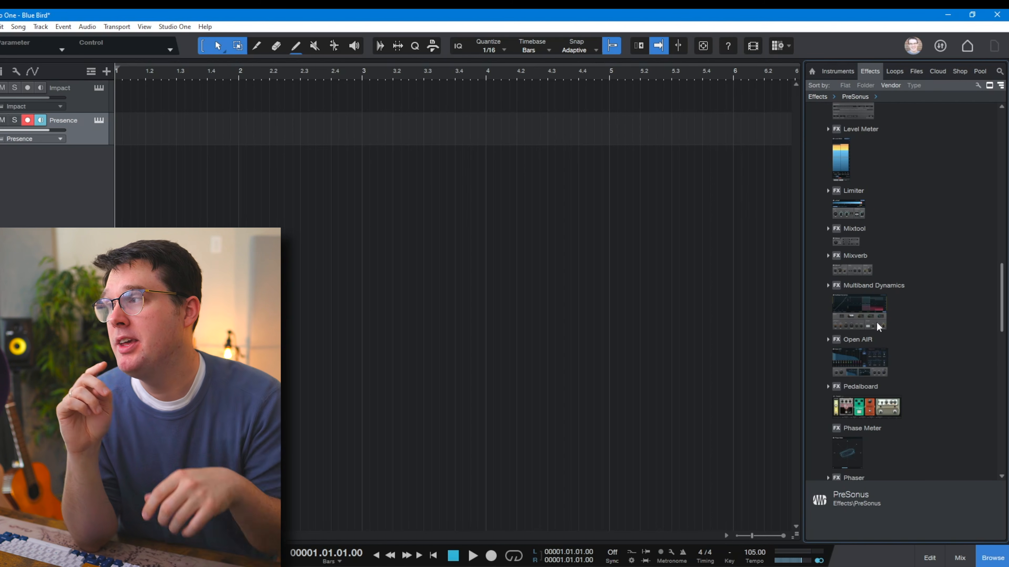
{"action": "scroll", "coordinate": [945, 346], "scroll_direction": "down", "scroll_amount": 3}
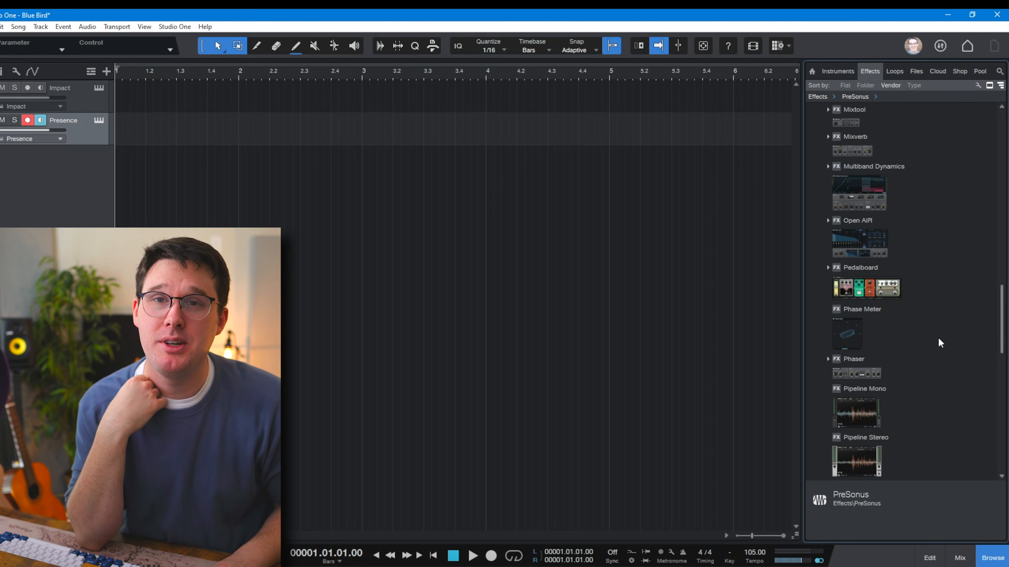
{"action": "scroll", "coordinate": [937, 338], "scroll_direction": "up", "scroll_amount": 7}
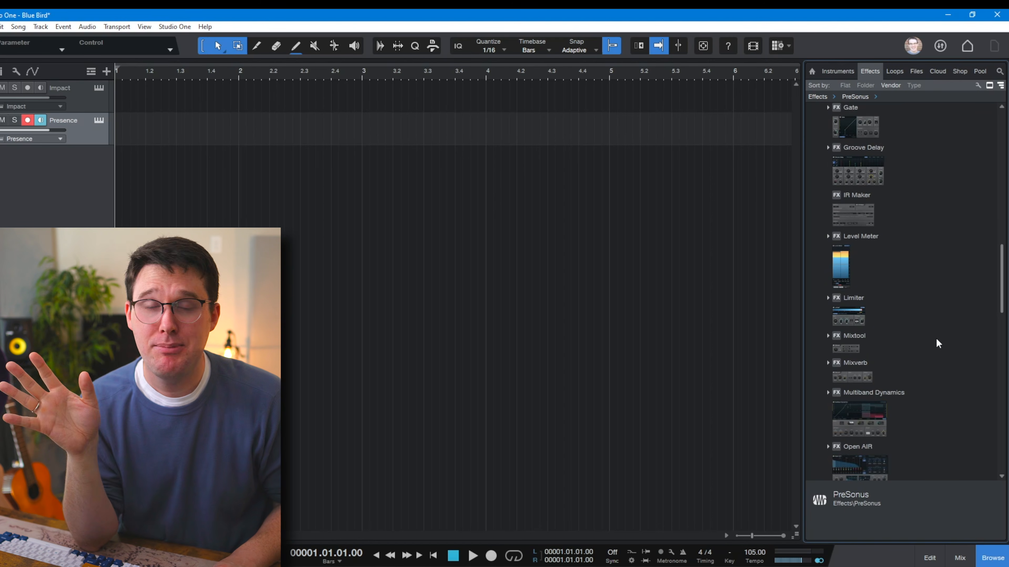
{"action": "scroll", "coordinate": [935, 338], "scroll_direction": "up", "scroll_amount": 5}
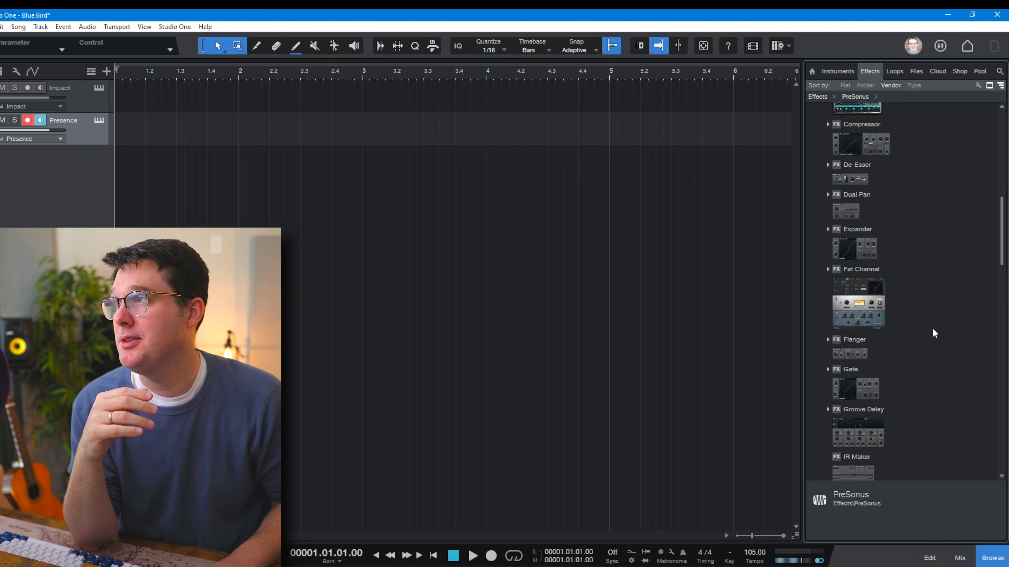
Step: Show the loop library with its hats and Drums folders collapsed, and sort the loops by Style
{"action": "scroll", "coordinate": [891, 239], "scroll_direction": "up", "scroll_amount": 3}
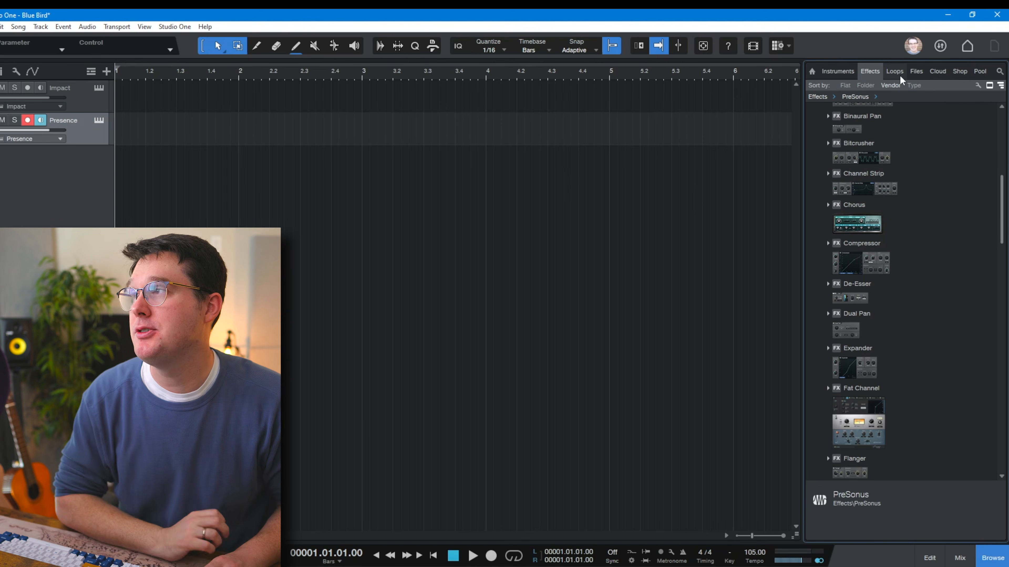
{"action": "left_click", "coordinate": [891, 71]}
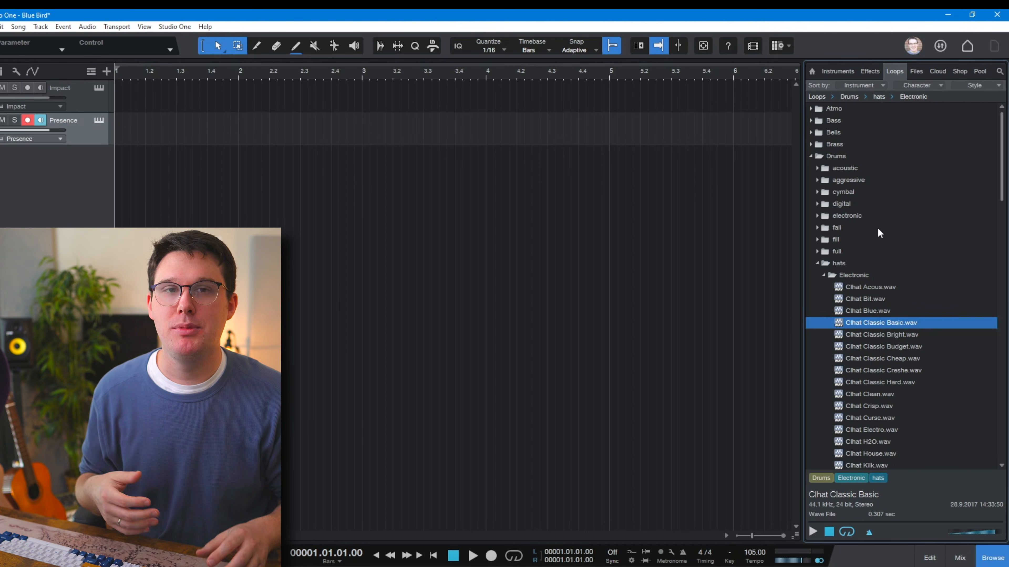
{"action": "left_click", "coordinate": [816, 262]}
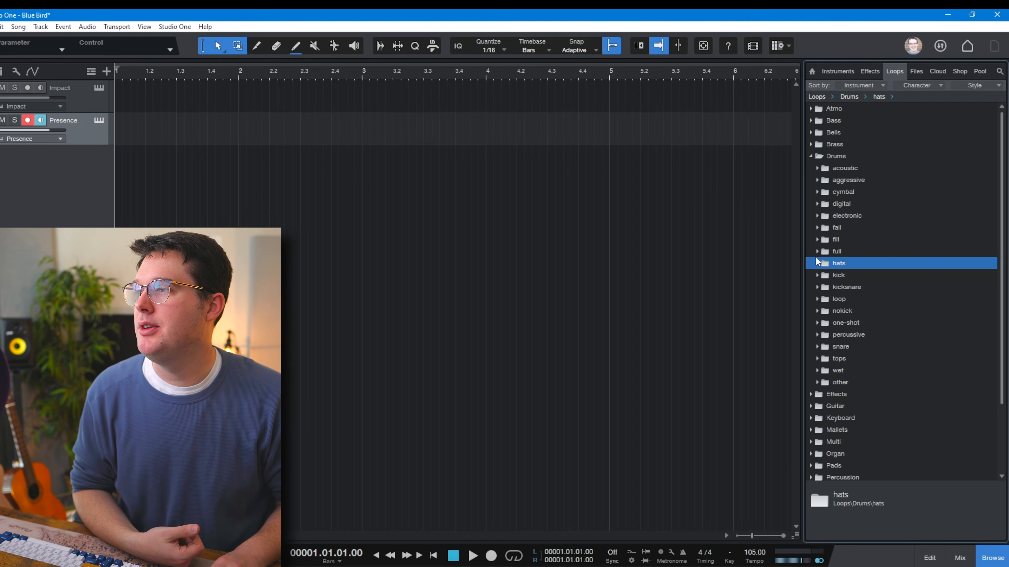
{"action": "left_click", "coordinate": [808, 156]}
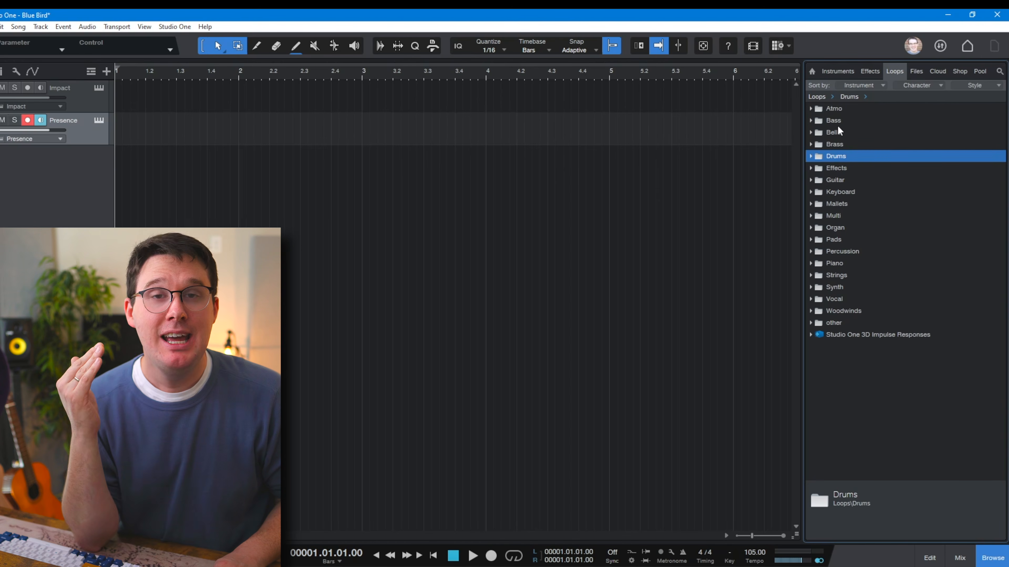
{"action": "left_click", "coordinate": [863, 82]}
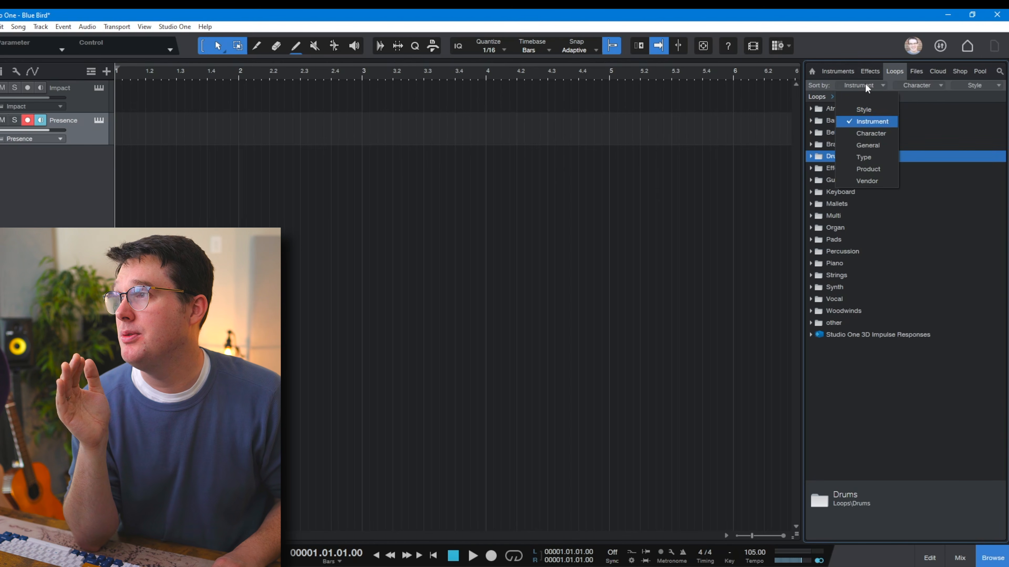
{"action": "left_click", "coordinate": [881, 100]}
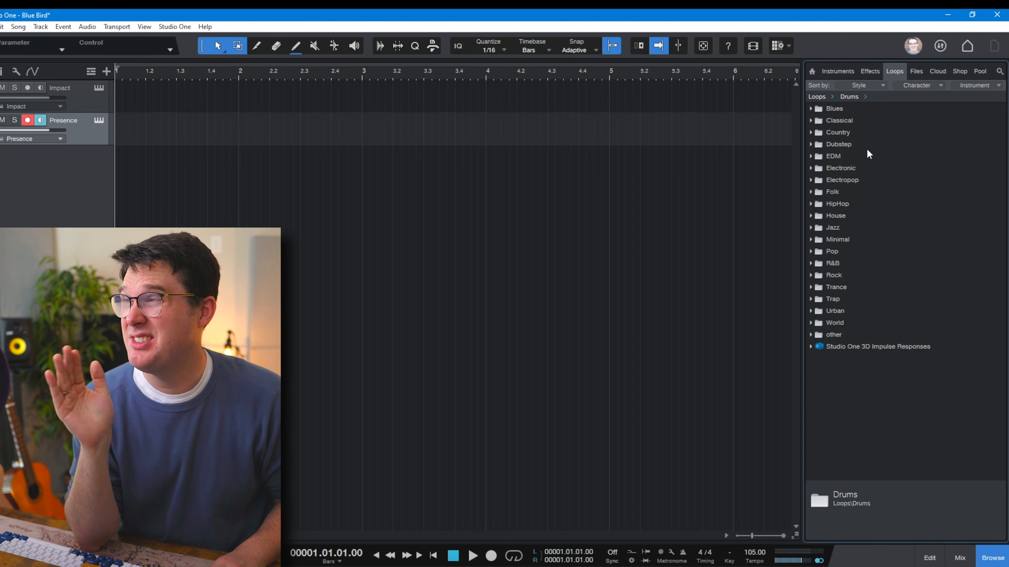
Step: Add the edm_bs128_bostik_D audioloop from the EDM animated Bass loops to a new track at bar 2
{"action": "left_click", "coordinate": [810, 156]}
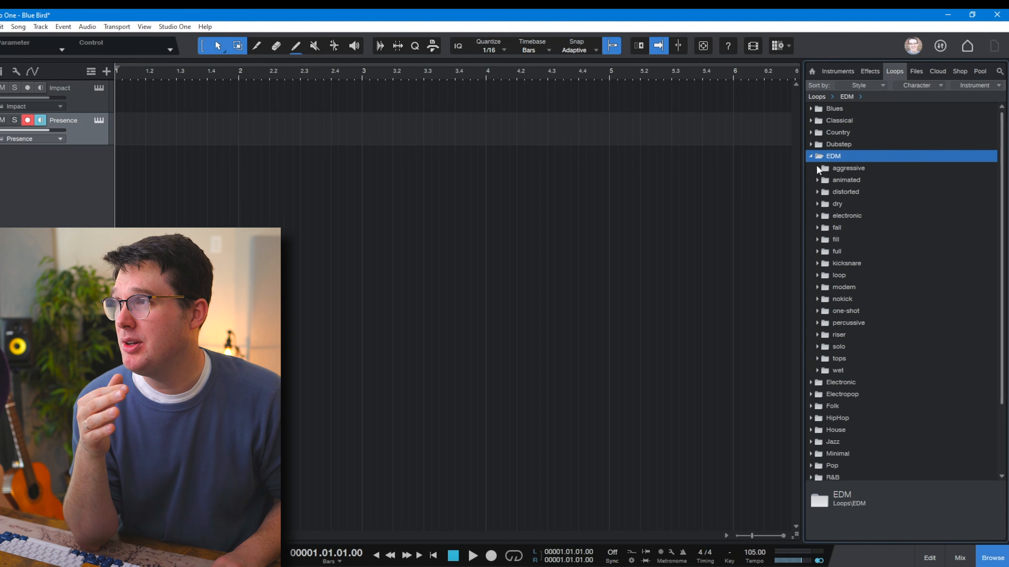
{"action": "left_click", "coordinate": [816, 179]}
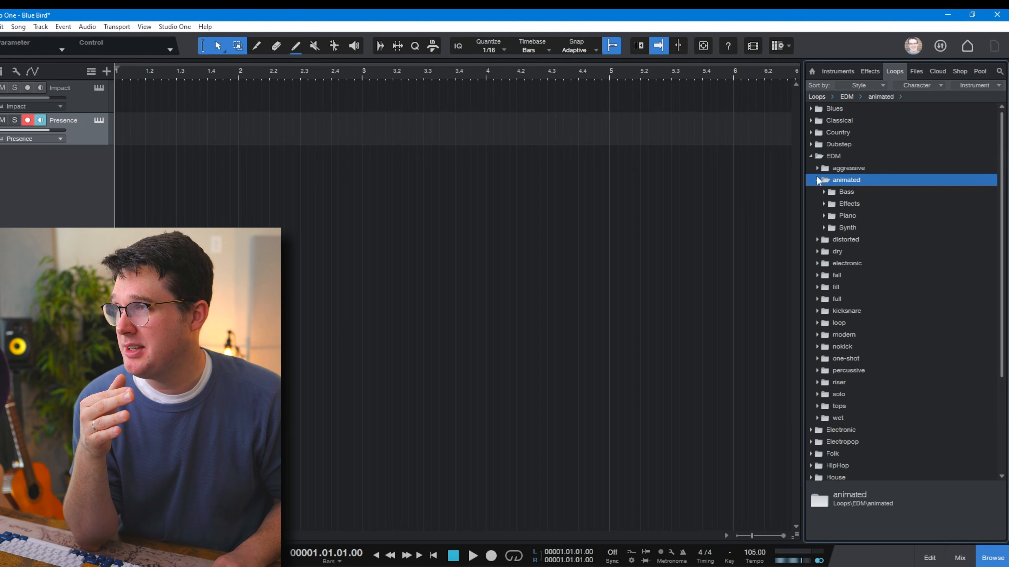
{"action": "left_click", "coordinate": [823, 192]}
{"action": "left_click_drag", "start_coordinate": [872, 204], "coordinate": [259, 161]}
Step: Play back the bass loop from bar 2 and delete the loop event from its track
{"action": "left_click", "coordinate": [232, 74]}
{"action": "left_click", "coordinate": [238, 76]}
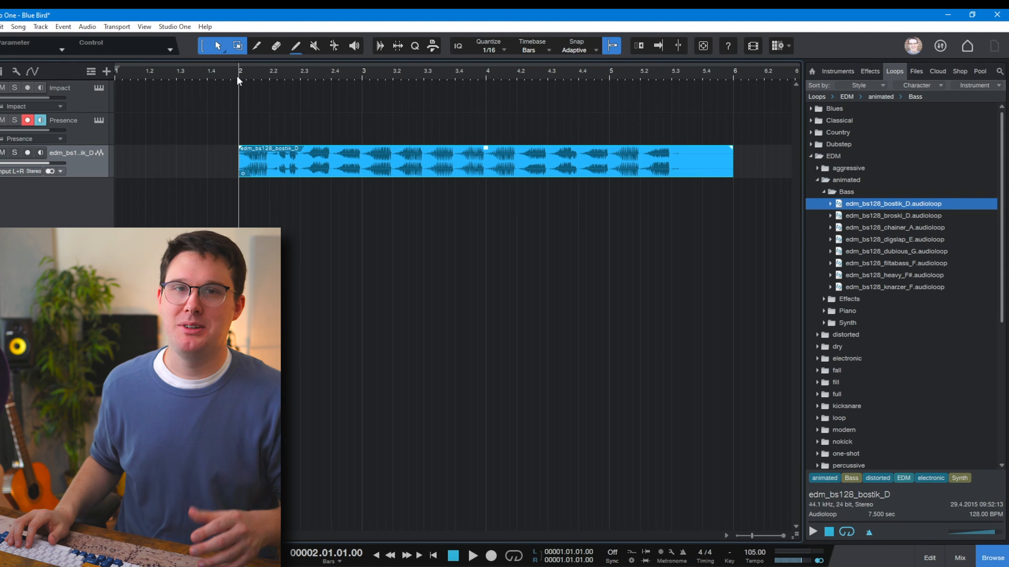
{"action": "key", "text": "f"}
{"action": "key", "text": "space"}
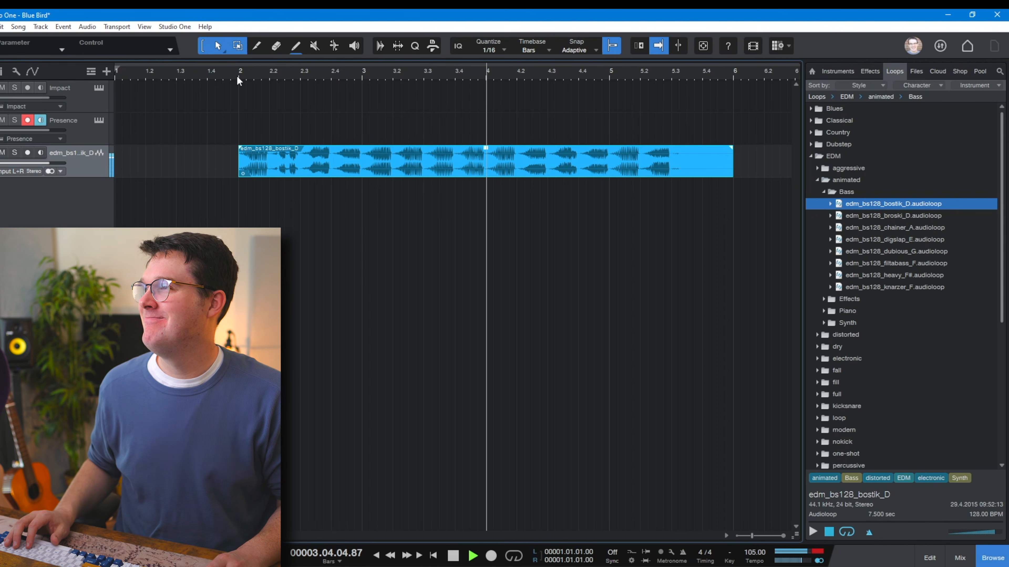
{"action": "key", "text": "space"}
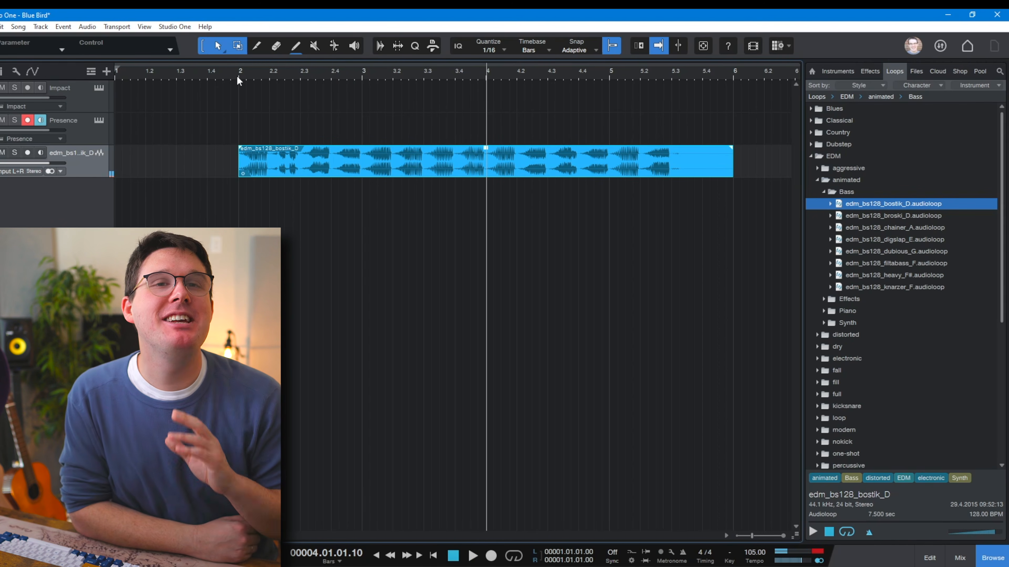
{"action": "key", "text": "Delete"}
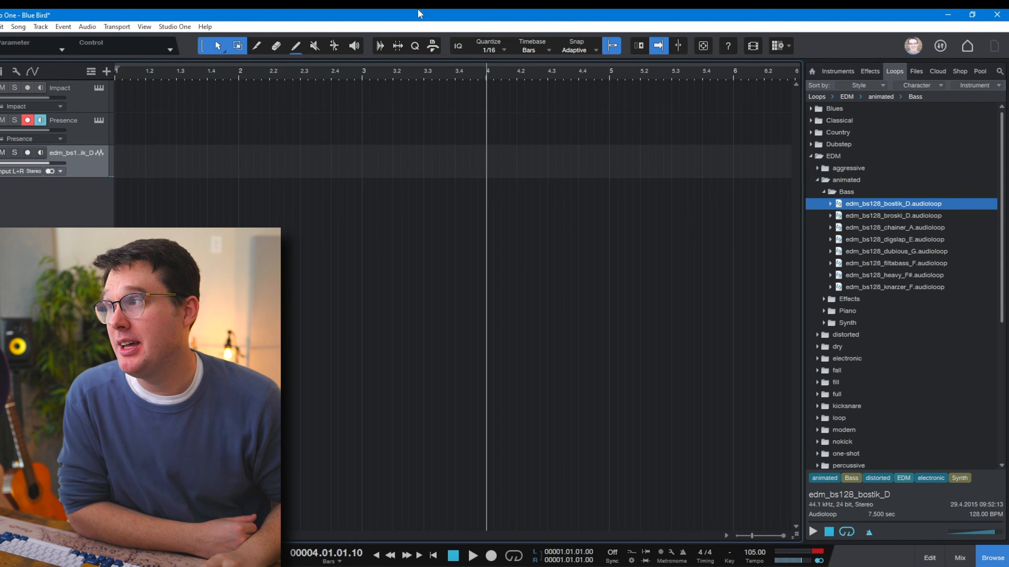
Step: Look through the browser's file locations, including the Documents folder, and its Cloud and Shop sections
{"action": "left_click", "coordinate": [916, 70]}
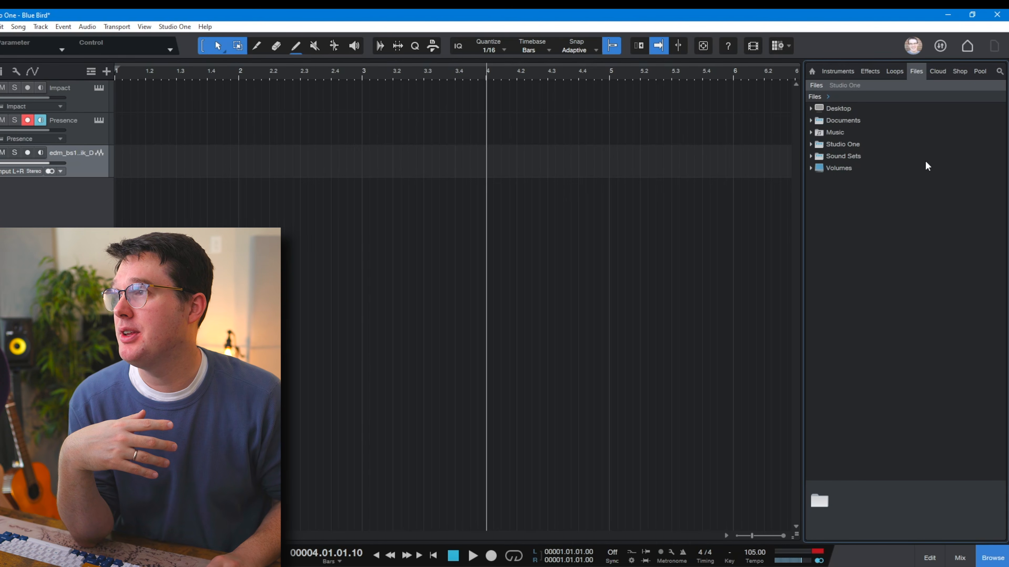
{"action": "left_click", "coordinate": [809, 120]}
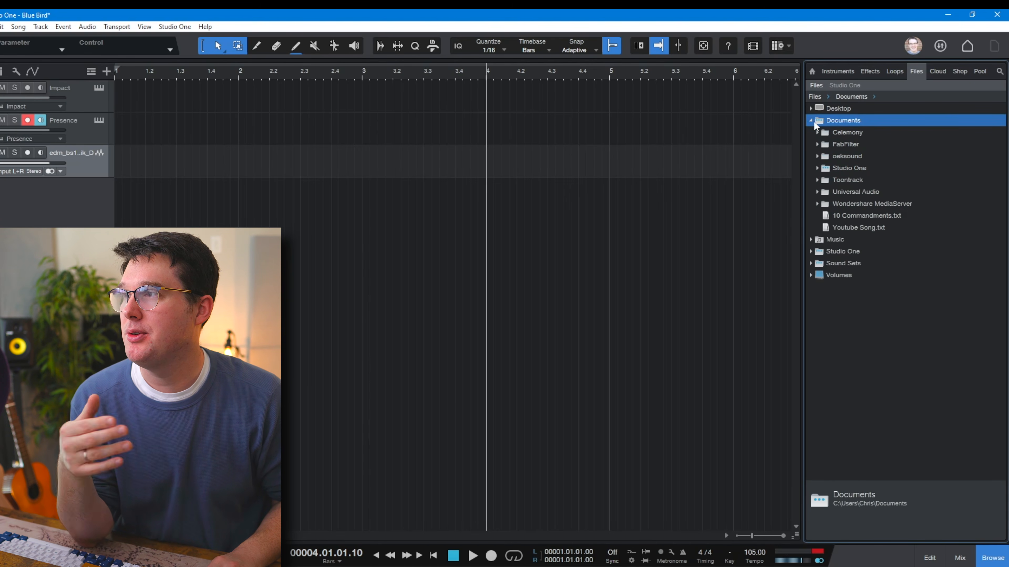
{"action": "left_click", "coordinate": [812, 123]}
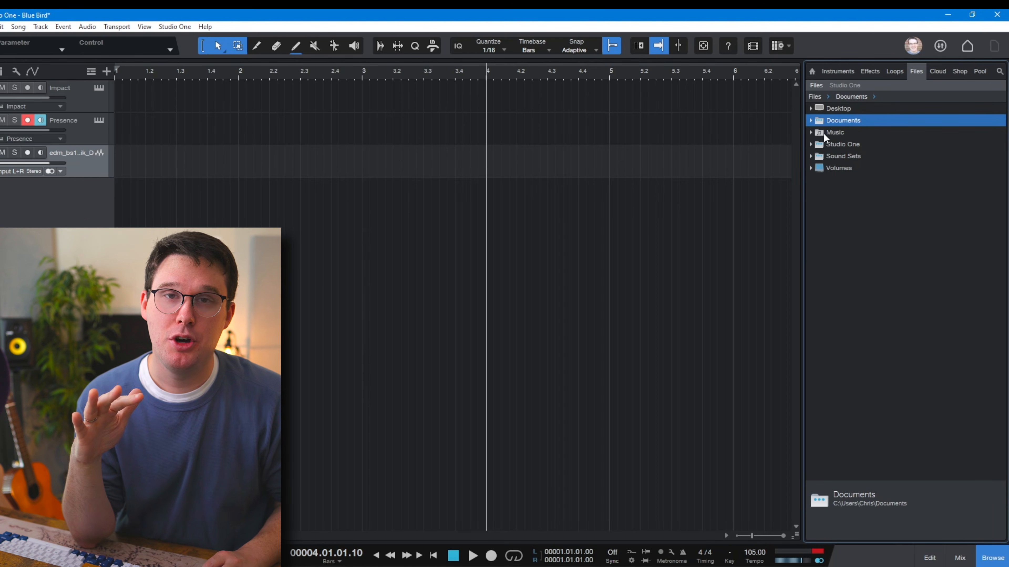
{"action": "left_click", "coordinate": [940, 73]}
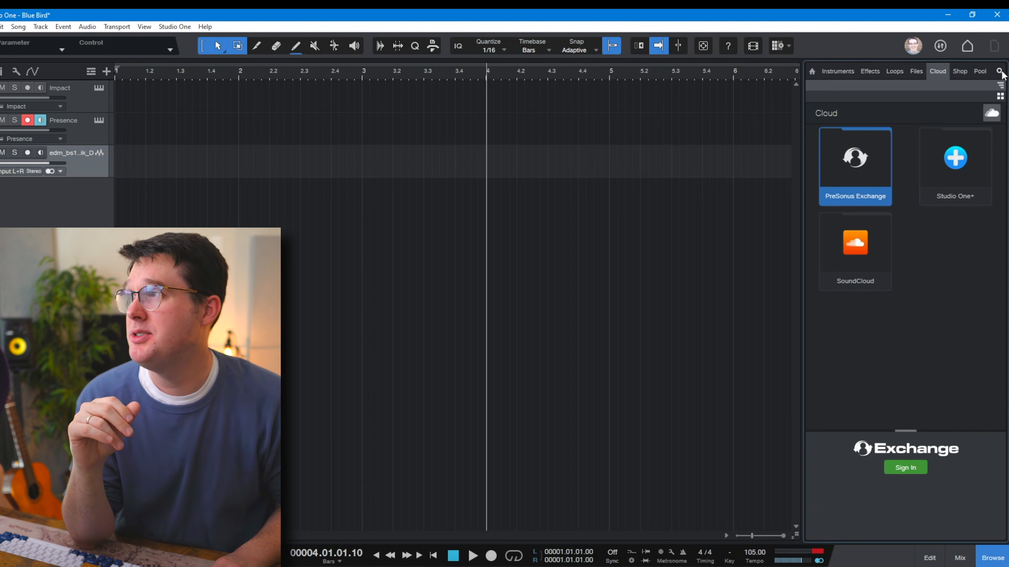
{"action": "left_click", "coordinate": [968, 74]}
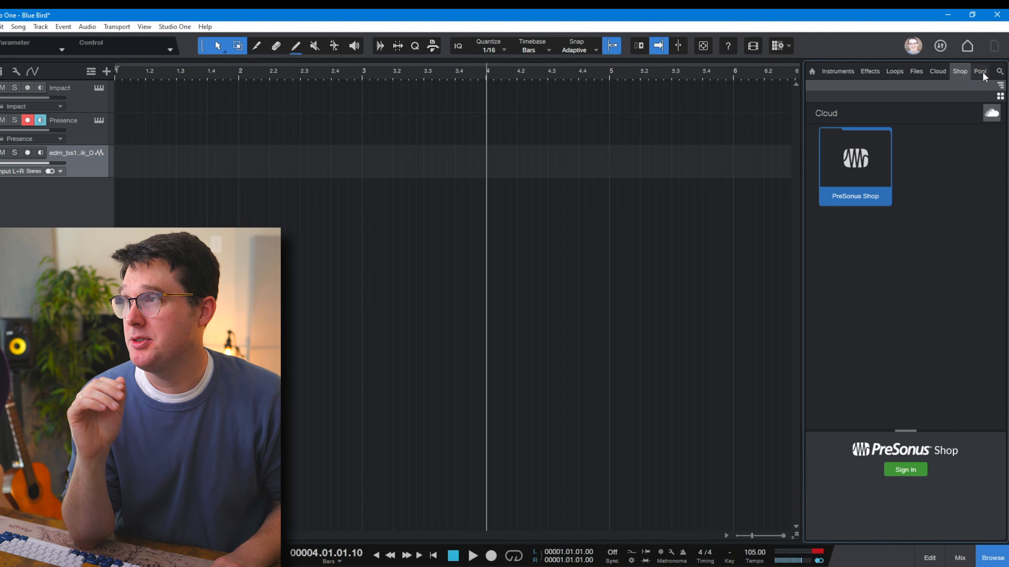
Step: Place the edm_bs128_bostik_D loop from the song's Pool on its audio track at bar 3 and play it from there
{"action": "left_click", "coordinate": [981, 73]}
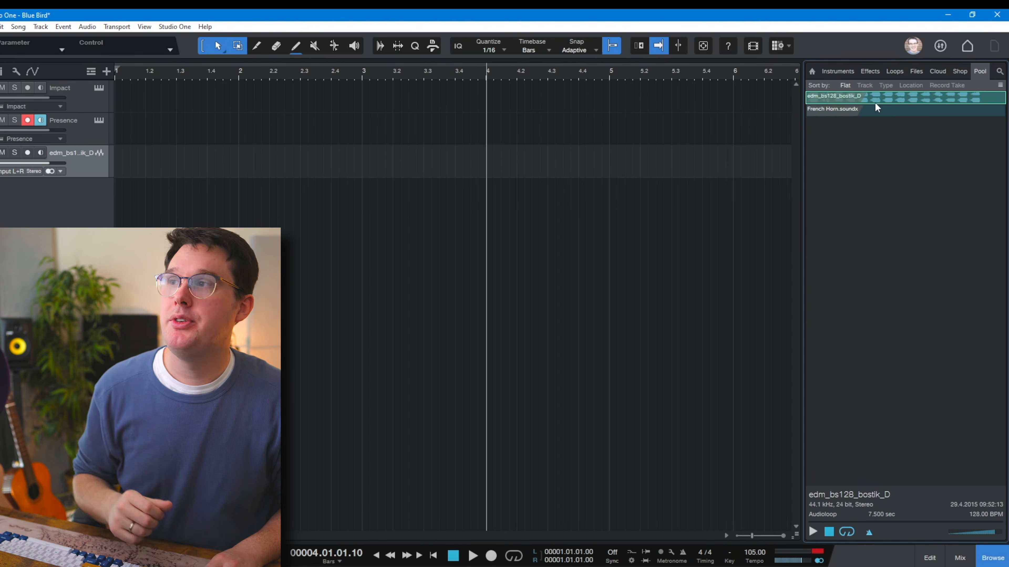
{"action": "left_click_drag", "start_coordinate": [881, 97], "coordinate": [385, 149]}
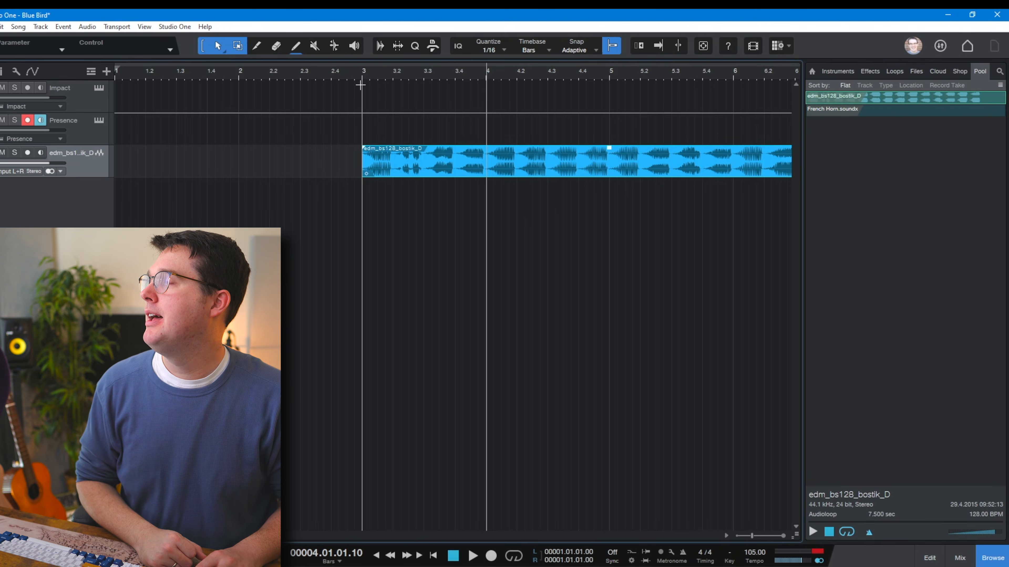
{"action": "left_click", "coordinate": [359, 76]}
{"action": "key", "text": "f"}
{"action": "key", "text": "space"}
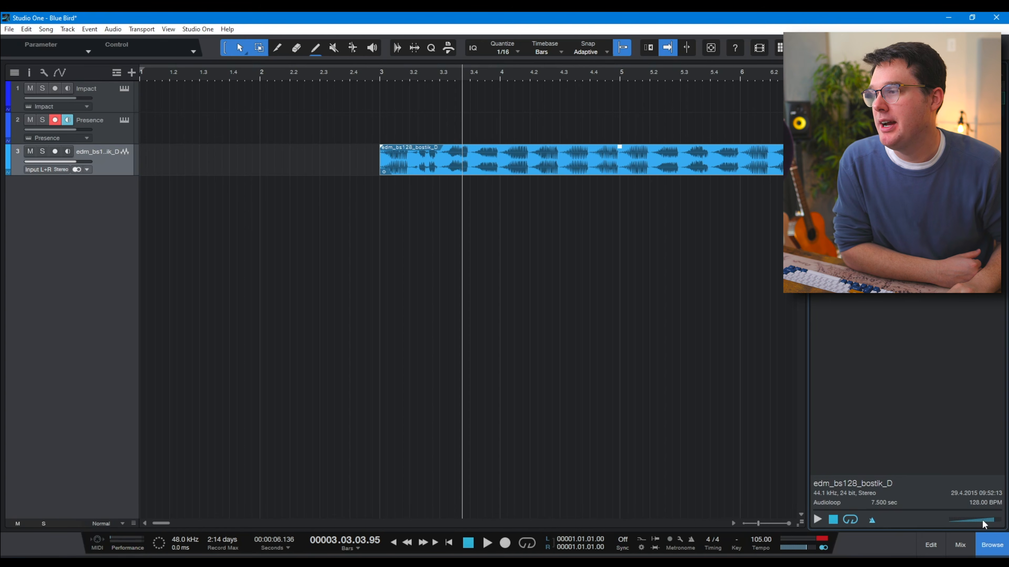
Step: Show the mix console, make it taller and enlarge the Sends area of the channels
{"action": "left_click", "coordinate": [960, 547]}
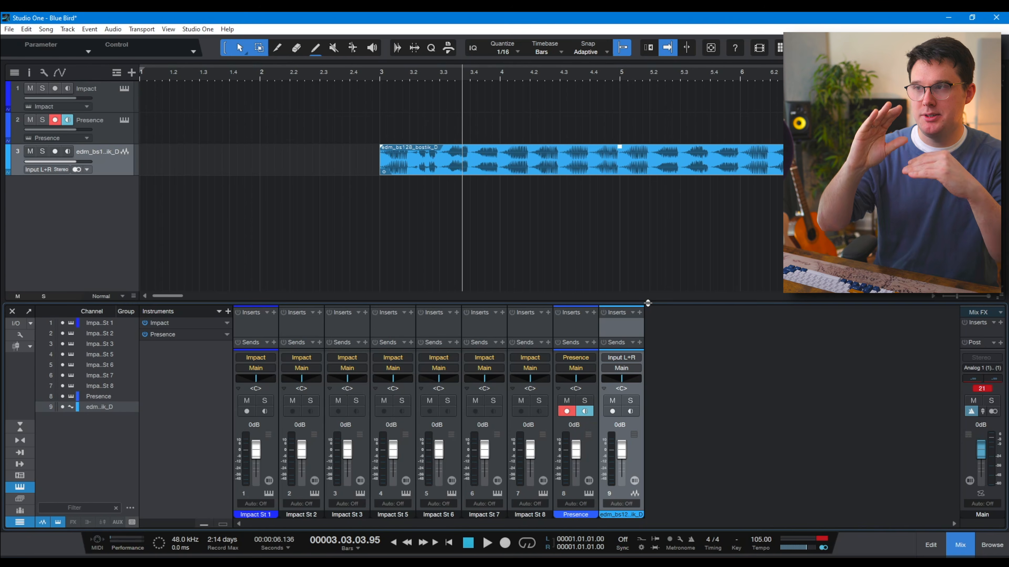
{"action": "left_click_drag", "start_coordinate": [648, 303], "coordinate": [654, 233]}
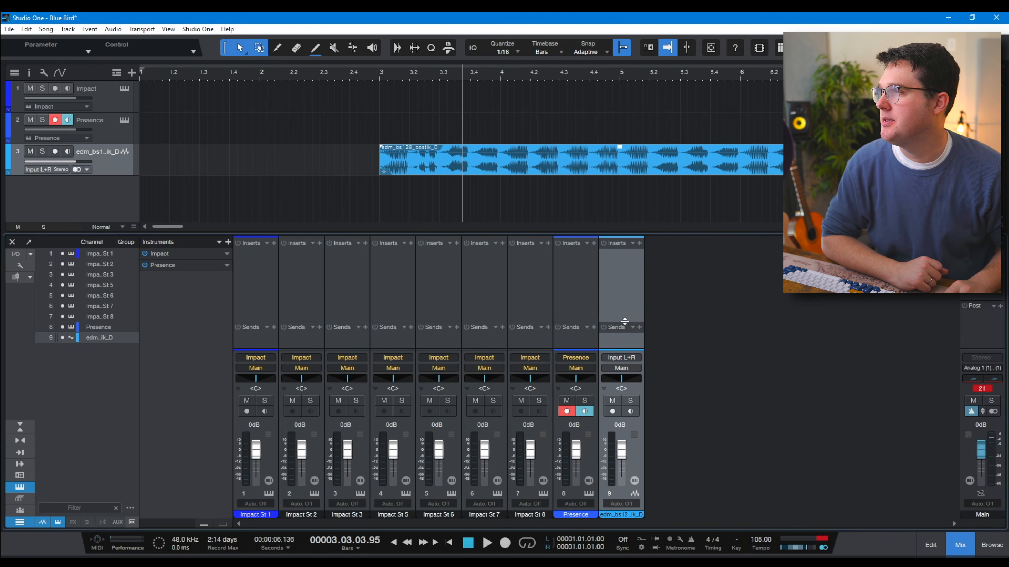
{"action": "left_click_drag", "start_coordinate": [624, 322], "coordinate": [625, 303]}
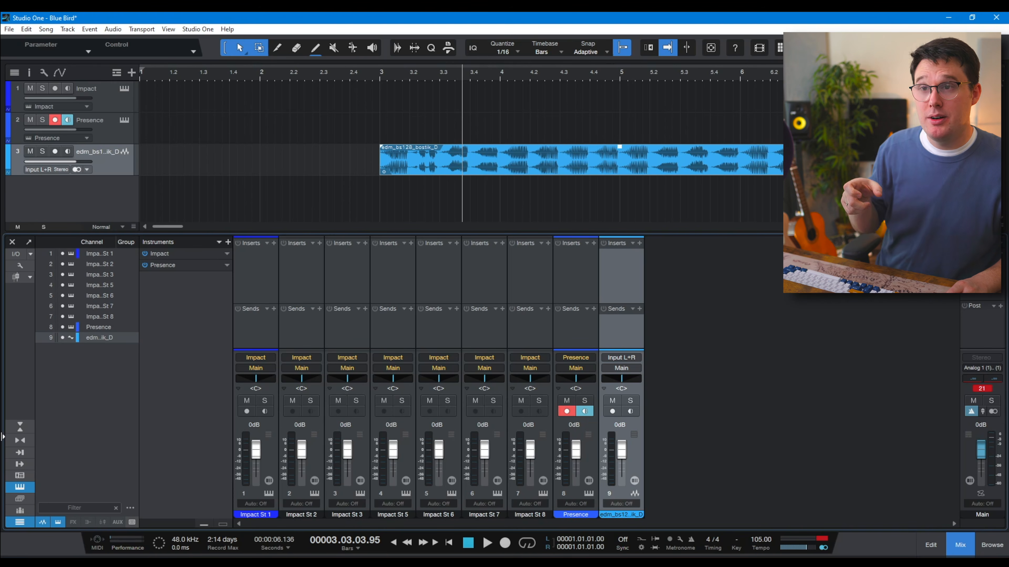
Step: Compare the small and large console views, finishing in the large view with inserts and sends
{"action": "left_click", "coordinate": [23, 429]}
{"action": "left_click", "coordinate": [24, 429]}
{"action": "left_click", "coordinate": [23, 429]}
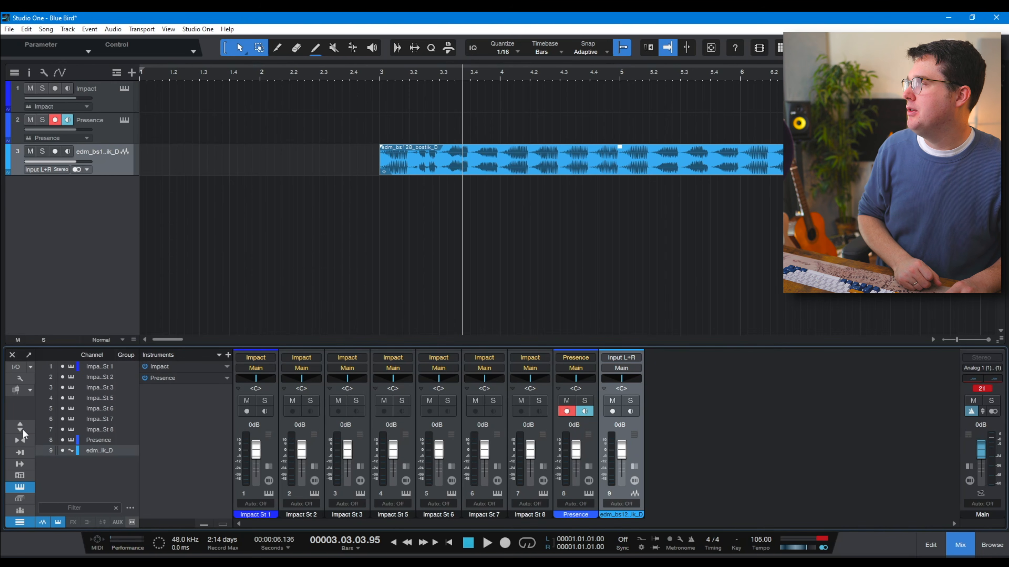
{"action": "left_click", "coordinate": [23, 429]}
{"action": "left_click", "coordinate": [23, 429]}
{"action": "left_click", "coordinate": [23, 430]}
Step: Compare the narrow and normal channel strip widths in the mix console, finishing with normal width
{"action": "left_click", "coordinate": [21, 441]}
{"action": "left_click", "coordinate": [21, 441]}
{"action": "left_click", "coordinate": [21, 441]}
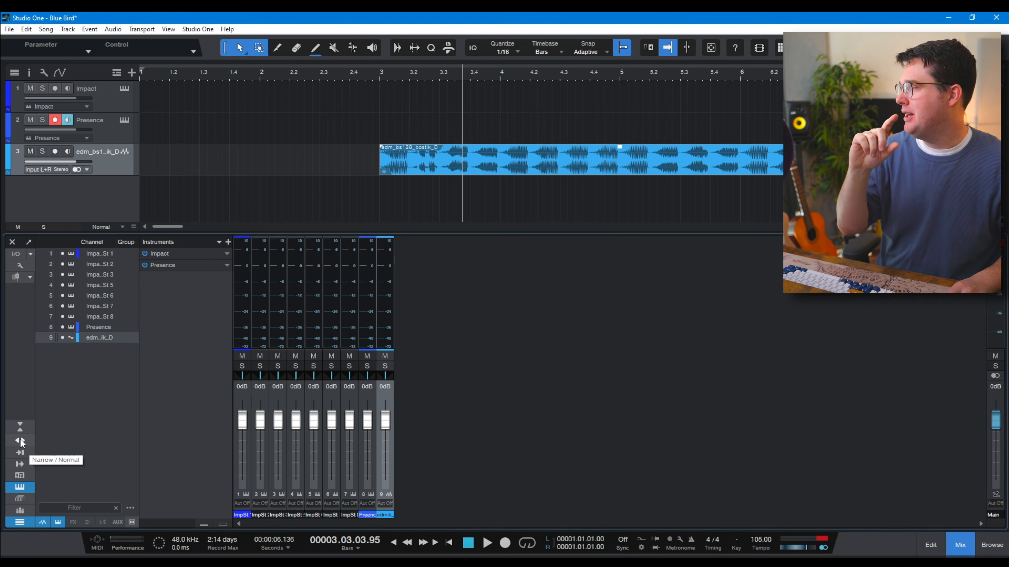
{"action": "left_click", "coordinate": [21, 441]}
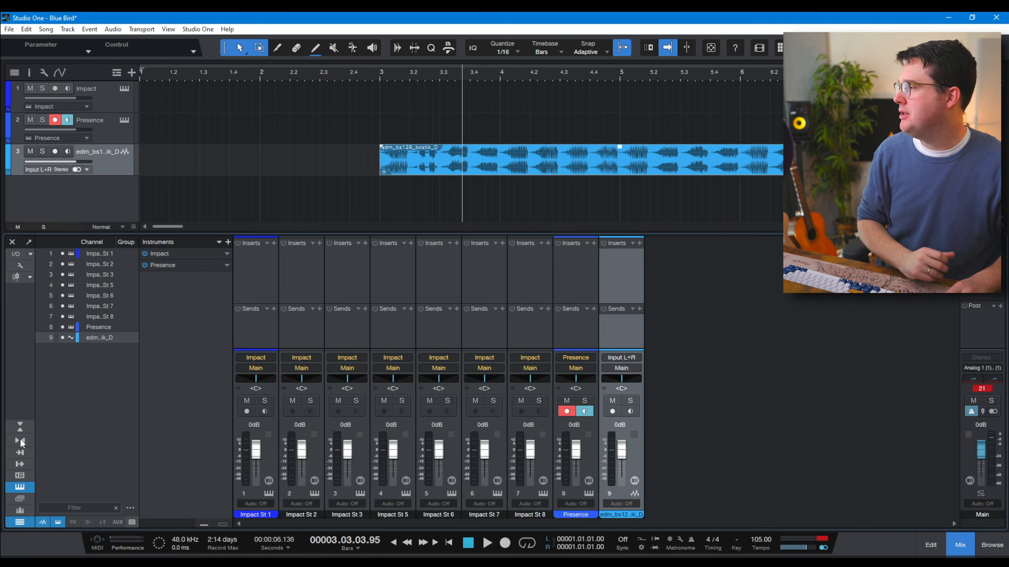
Step: Show the input channels in the mix console, hide them again and check the output channels option
{"action": "left_click", "coordinate": [26, 451]}
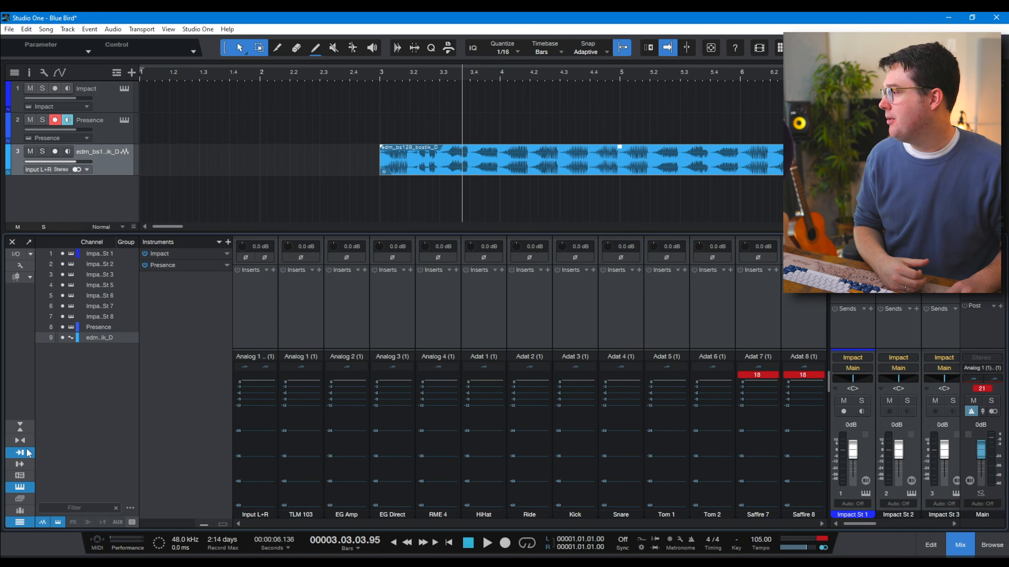
{"action": "left_click", "coordinate": [28, 452]}
{"action": "left_click", "coordinate": [23, 464]}
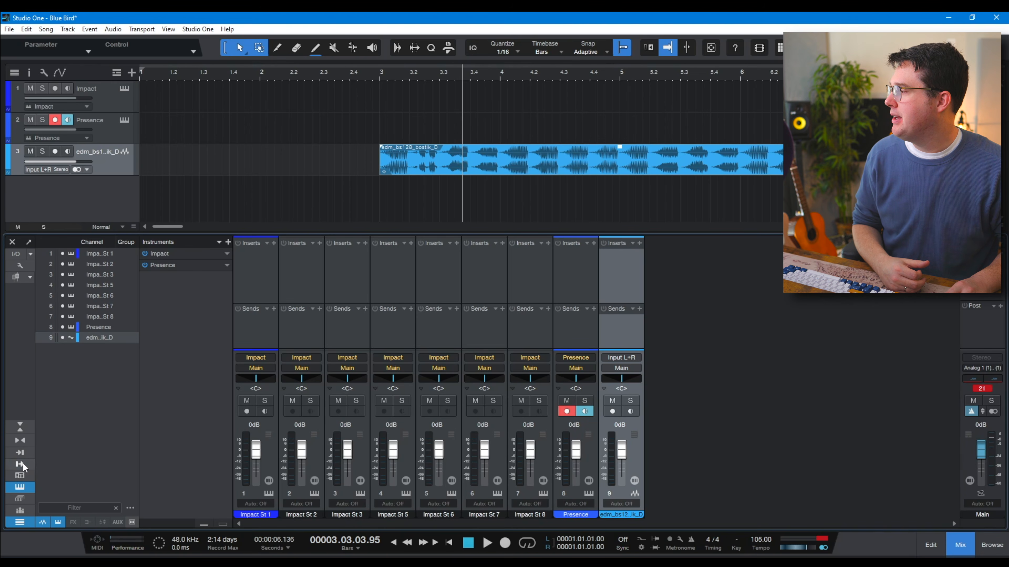
Step: Toggle the External Devices list in the mix console to view it, and leave it hidden
{"action": "left_click", "coordinate": [21, 476]}
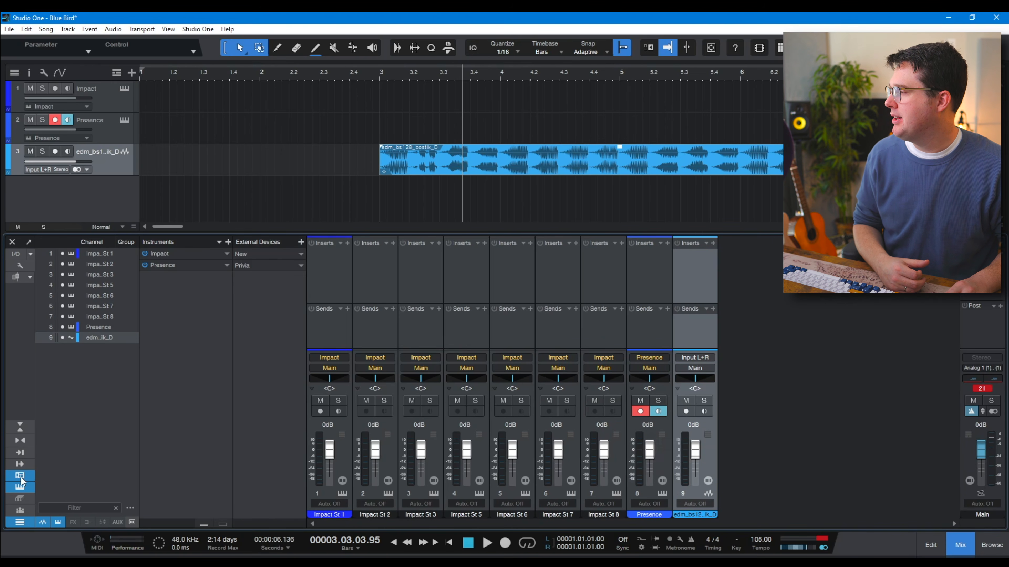
{"action": "left_click", "coordinate": [21, 477]}
{"action": "left_click", "coordinate": [21, 476]}
{"action": "left_click", "coordinate": [21, 477]}
{"action": "left_click", "coordinate": [21, 478]}
{"action": "left_click", "coordinate": [22, 478]}
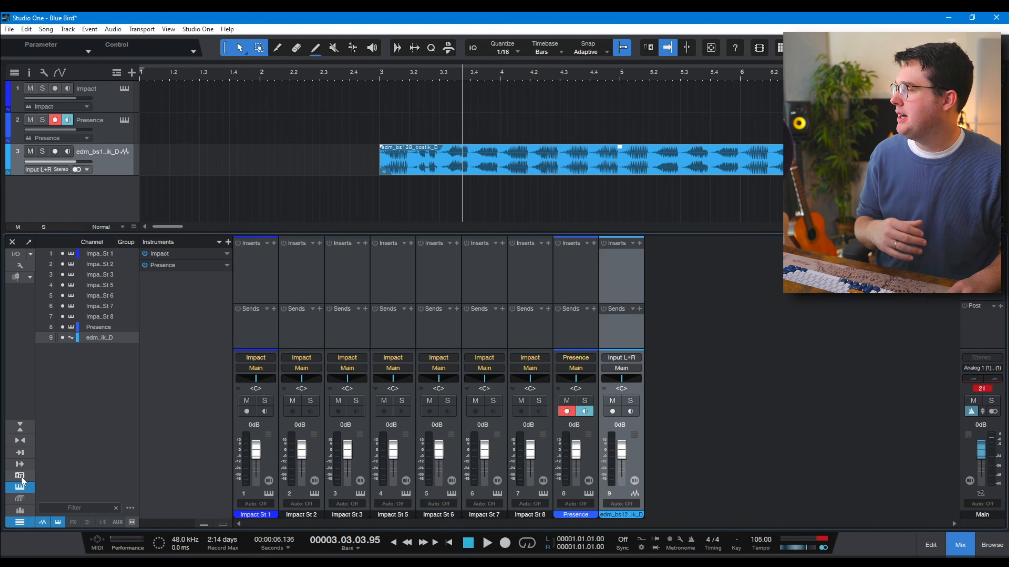
Step: Toggle the Instruments list in the mix console to compare the layouts, and leave it hidden
{"action": "left_click", "coordinate": [20, 492]}
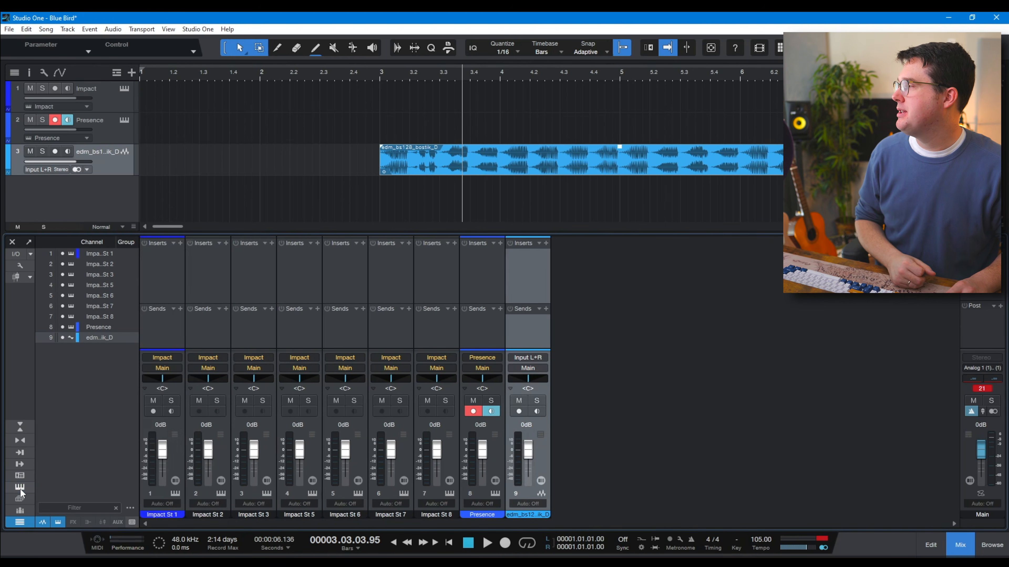
{"action": "left_click", "coordinate": [21, 490]}
{"action": "left_click", "coordinate": [21, 490]}
{"action": "left_click", "coordinate": [21, 489]}
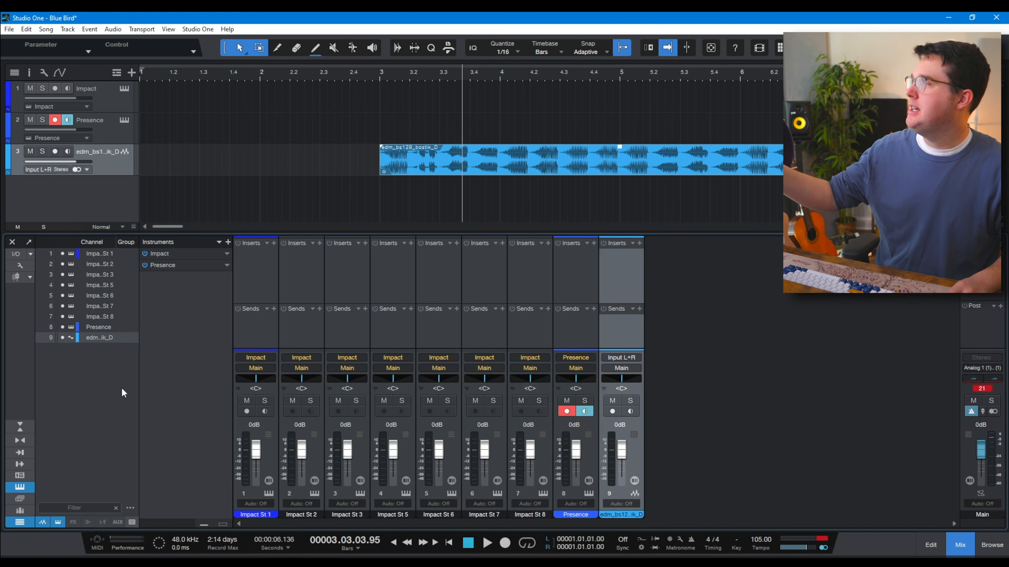
{"action": "left_click", "coordinate": [28, 487]}
Step: View the mixer Scenes and their recall options, hide them again and show the channel Groups list
{"action": "left_click", "coordinate": [25, 498]}
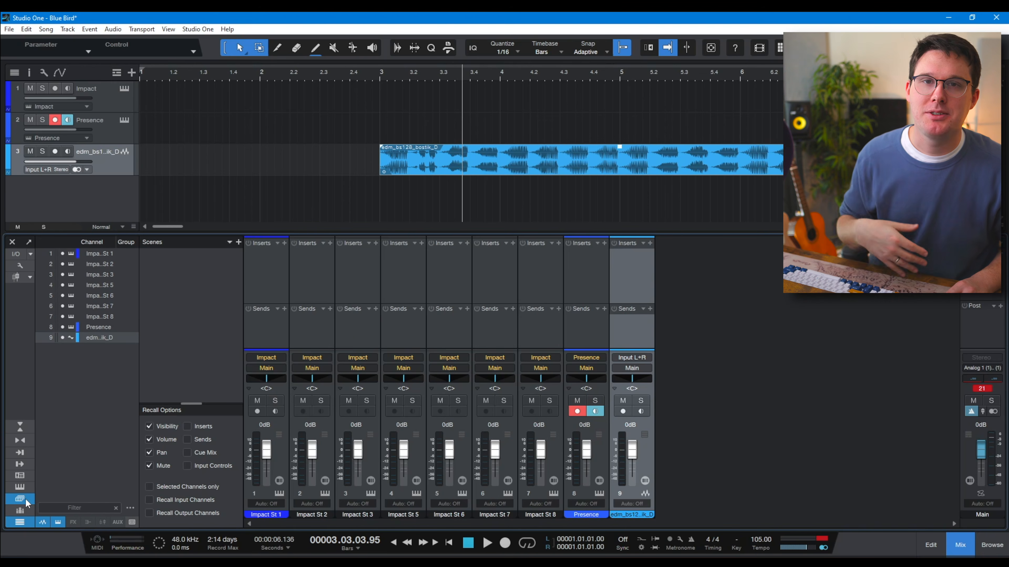
{"action": "left_click", "coordinate": [19, 502]}
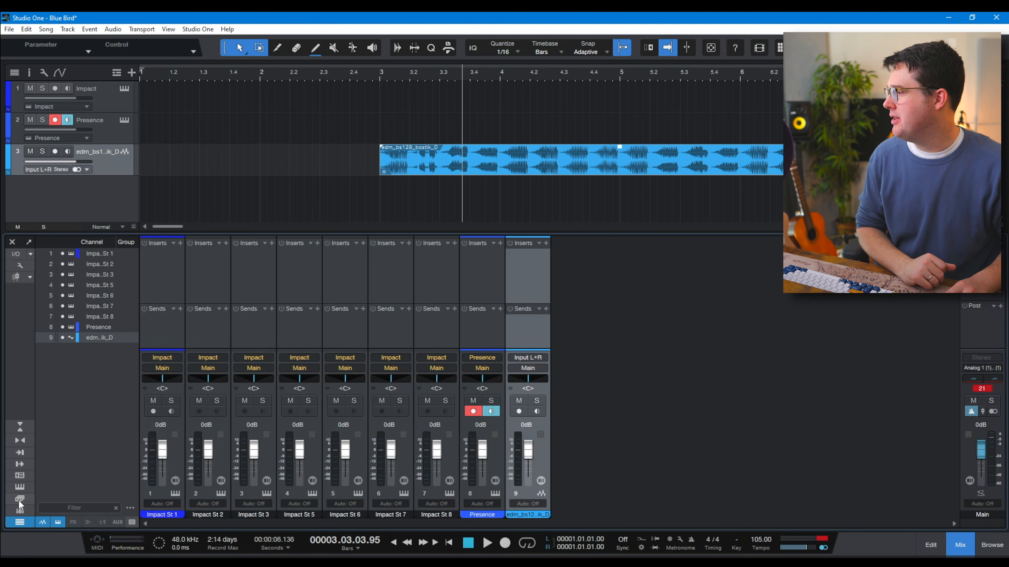
{"action": "left_click", "coordinate": [21, 510]}
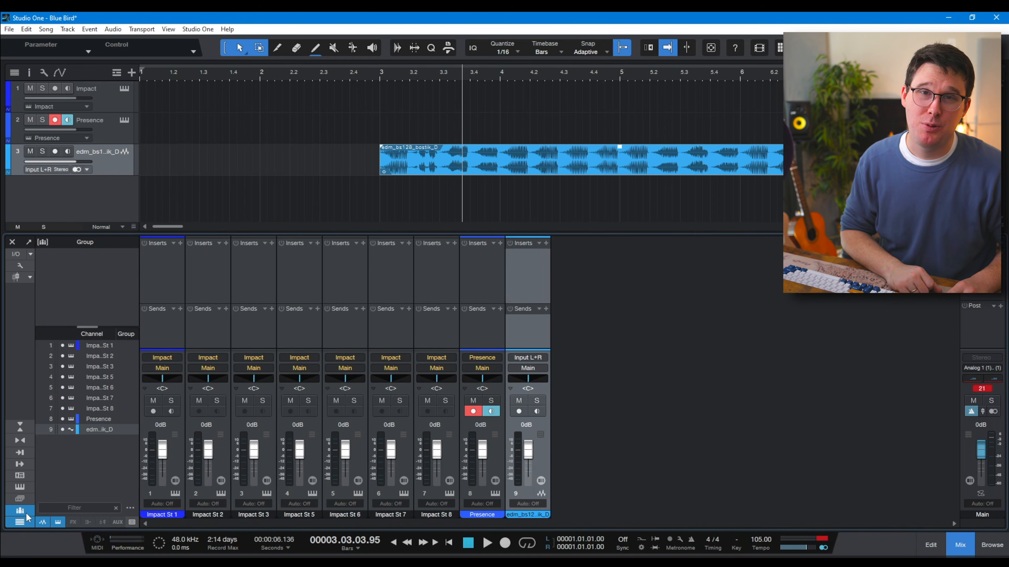
Step: Hide the channel Groups list and the Channel List in the mix console
{"action": "left_click", "coordinate": [26, 515]}
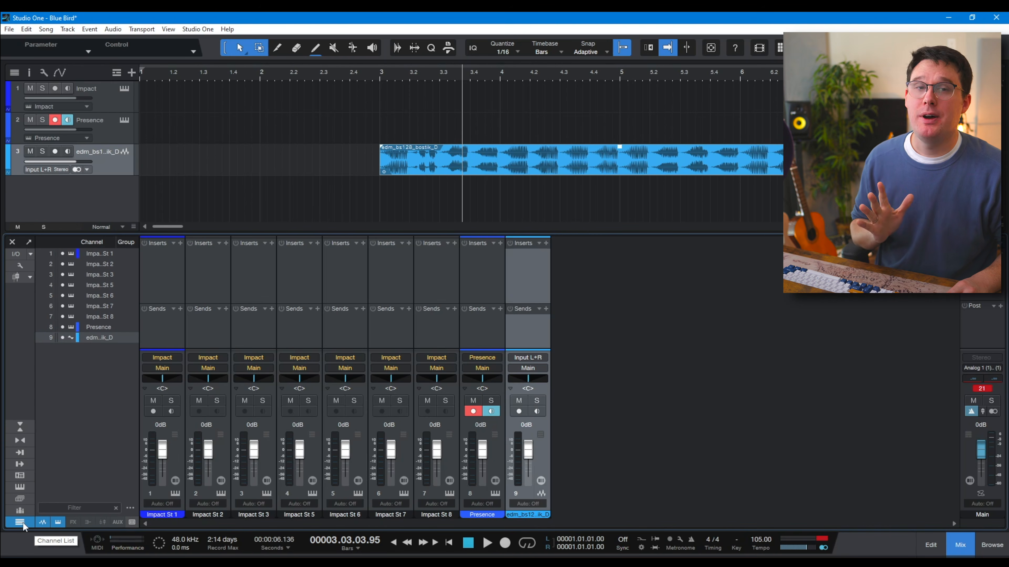
{"action": "left_click", "coordinate": [20, 523]}
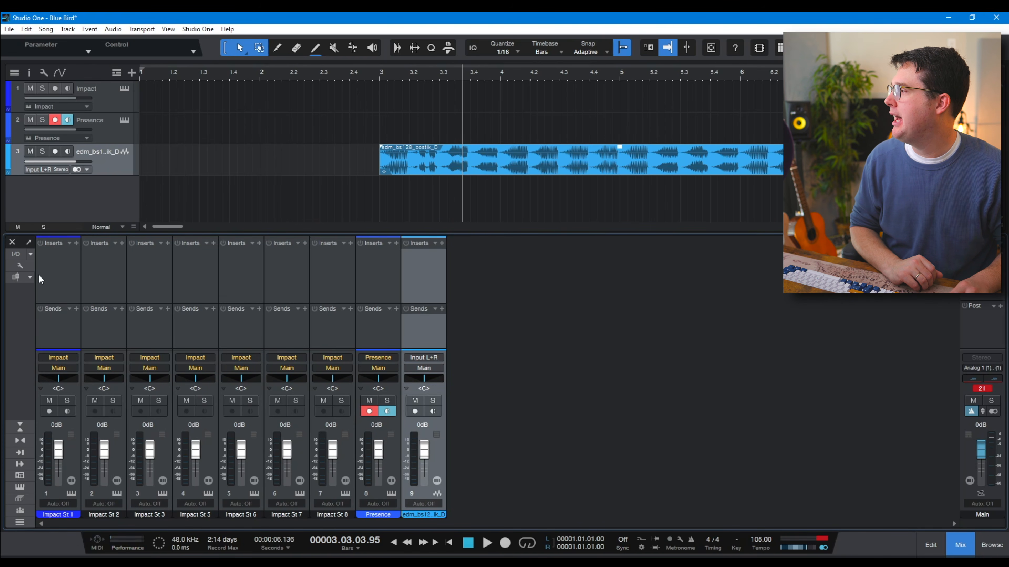
Step: Check the mix console options and the song's Audio I/O Setup inputs, and close the setup
{"action": "left_click", "coordinate": [23, 267]}
{"action": "left_click", "coordinate": [86, 255]}
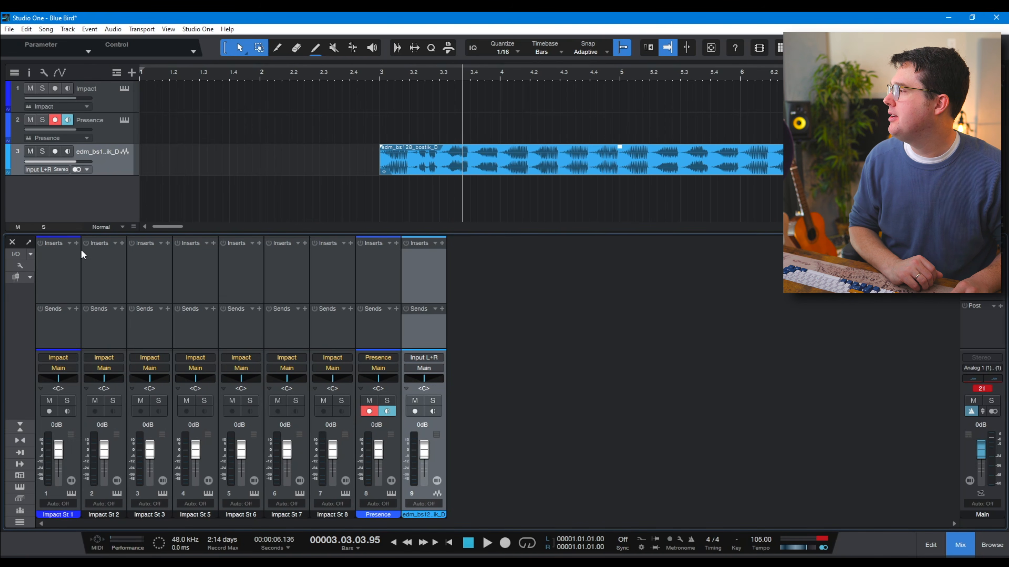
{"action": "left_click", "coordinate": [19, 255]}
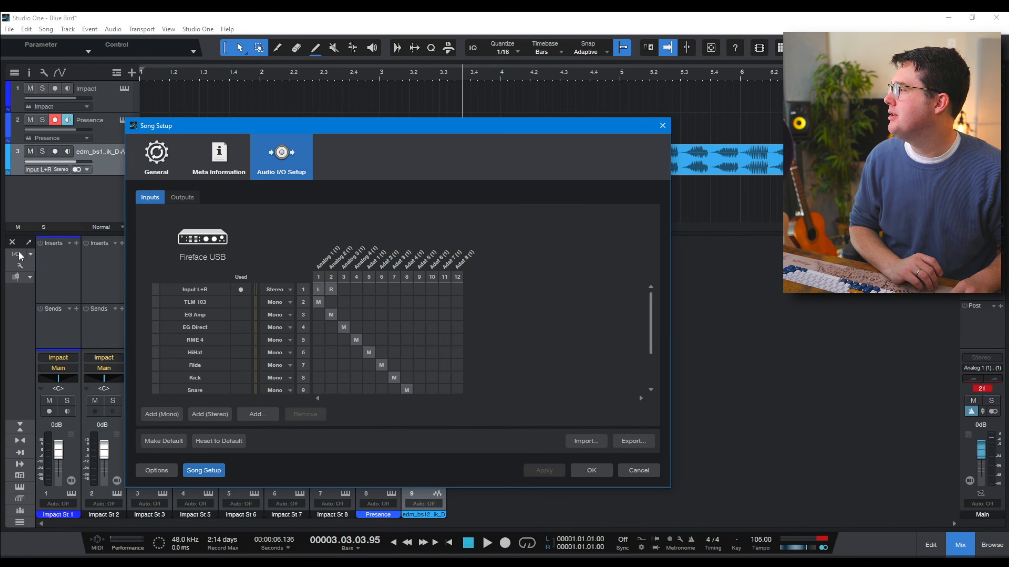
{"action": "left_click", "coordinate": [583, 470]}
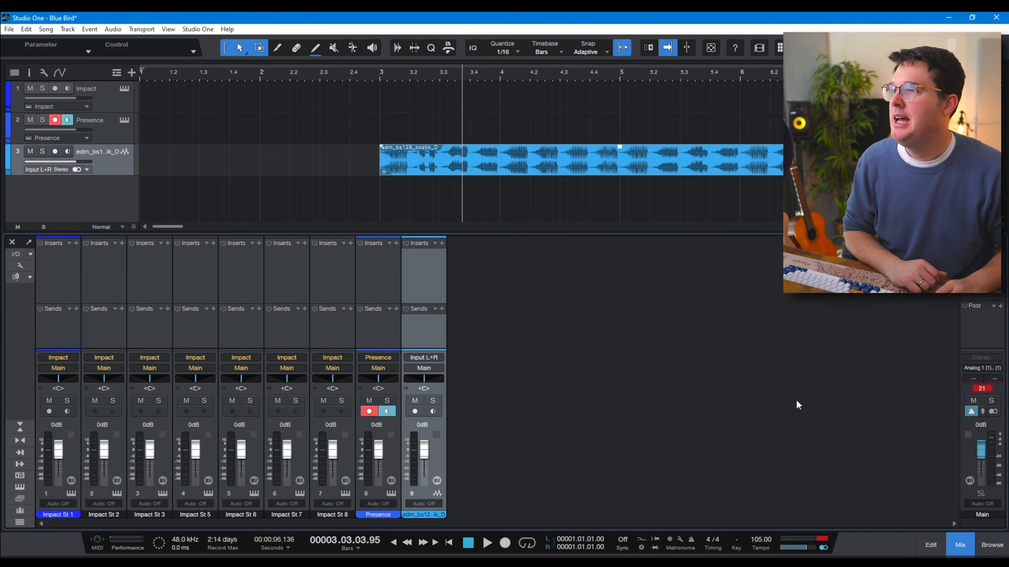
Step: Select the Main output channel and reset its clip indicator
{"action": "left_click", "coordinate": [984, 337]}
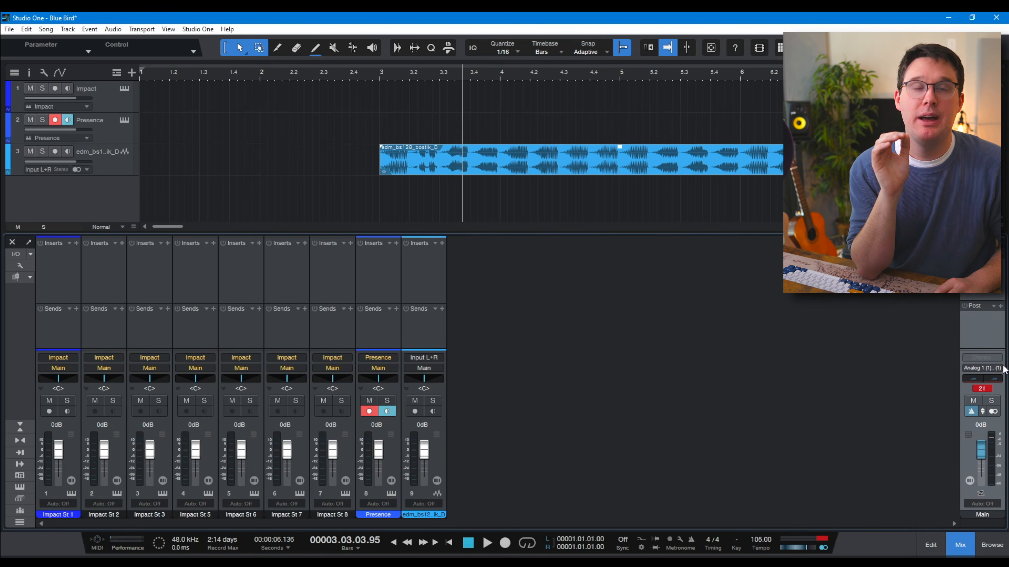
{"action": "left_click", "coordinate": [979, 393]}
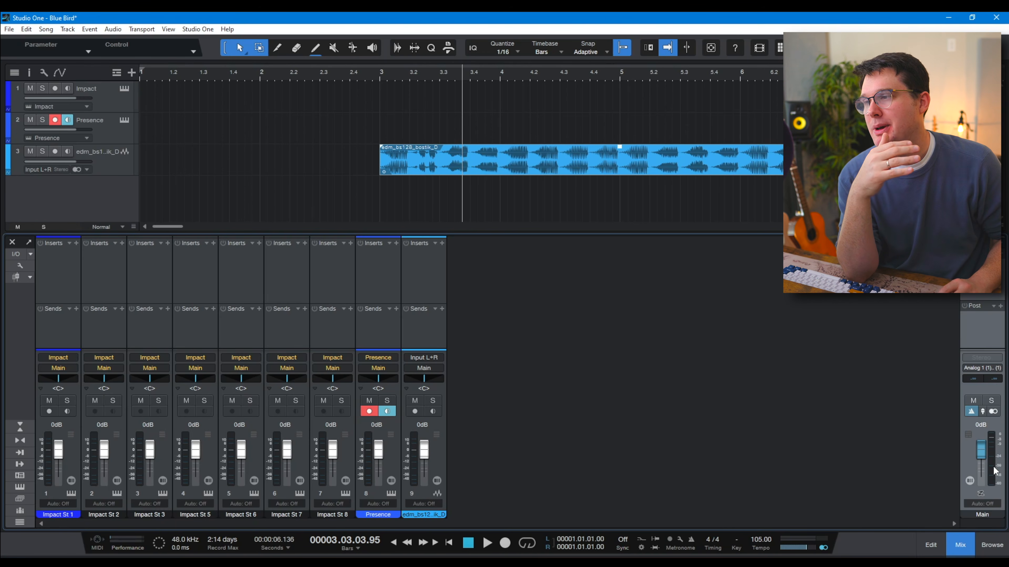
Step: View the audio editor and the mix console in turn to compare them, and leave both hidden
{"action": "left_click", "coordinate": [958, 538]}
{"action": "left_click", "coordinate": [933, 545]}
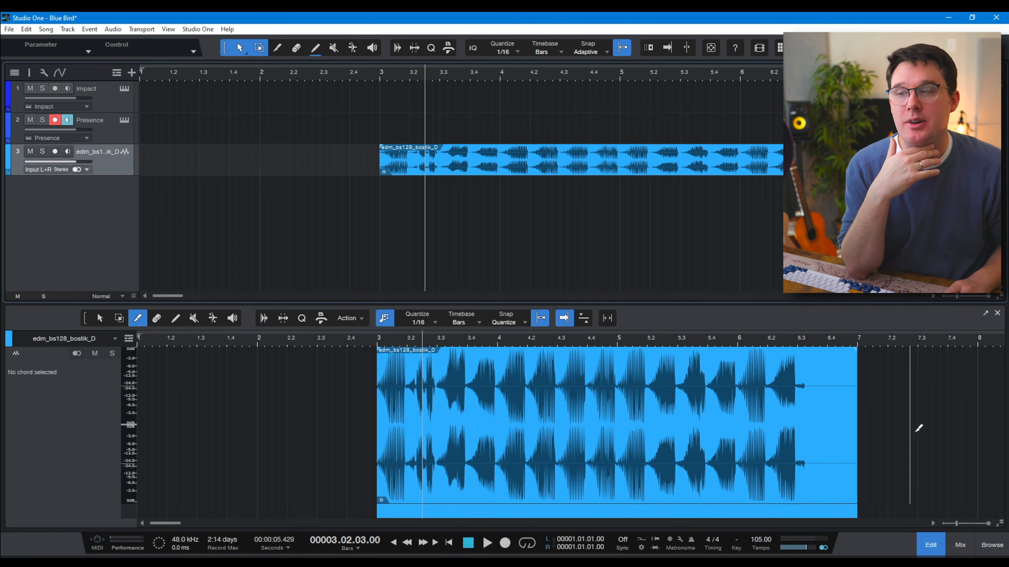
{"action": "left_click", "coordinate": [930, 548]}
{"action": "left_click", "coordinate": [930, 548]}
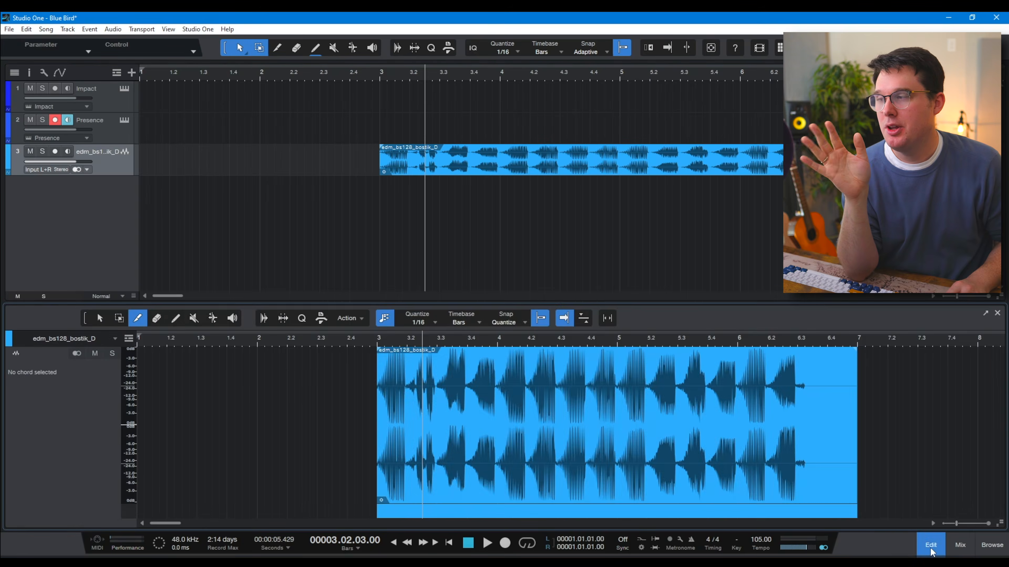
{"action": "left_click", "coordinate": [930, 548]}
{"action": "left_click", "coordinate": [955, 548]}
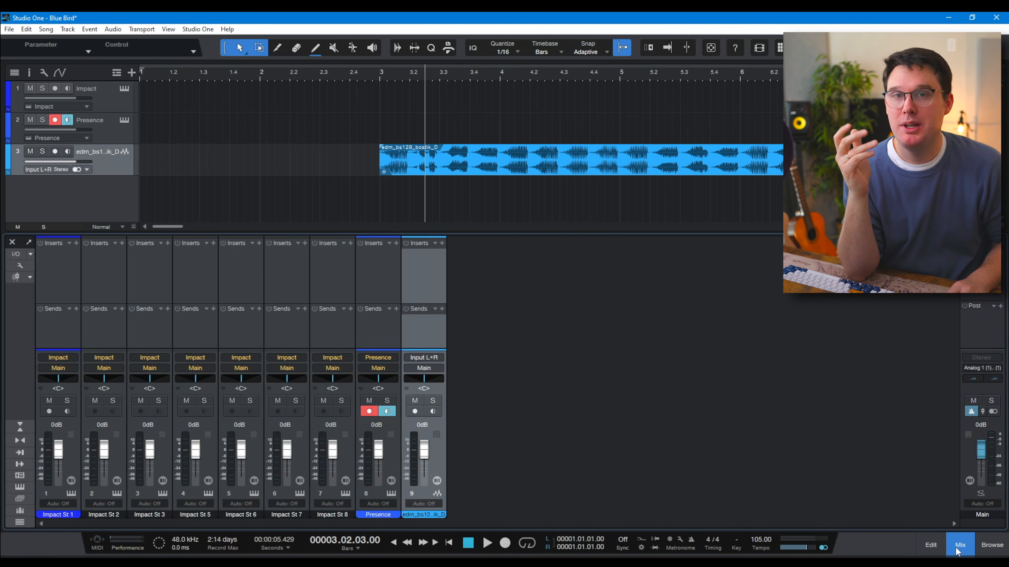
{"action": "left_click", "coordinate": [958, 549]}
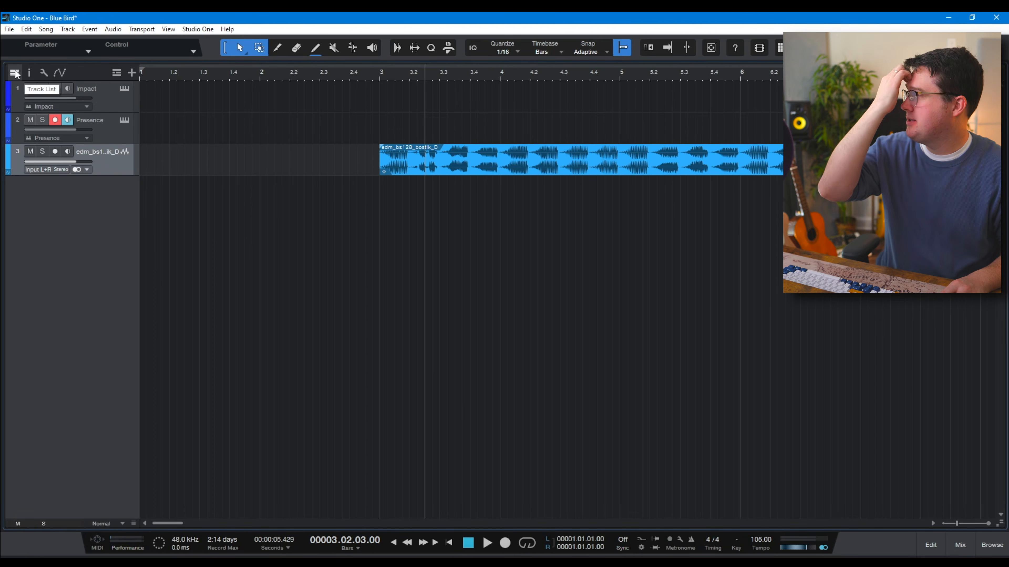
Step: Show the arrangement's Track List to view it, and hide it again
{"action": "left_click", "coordinate": [15, 73]}
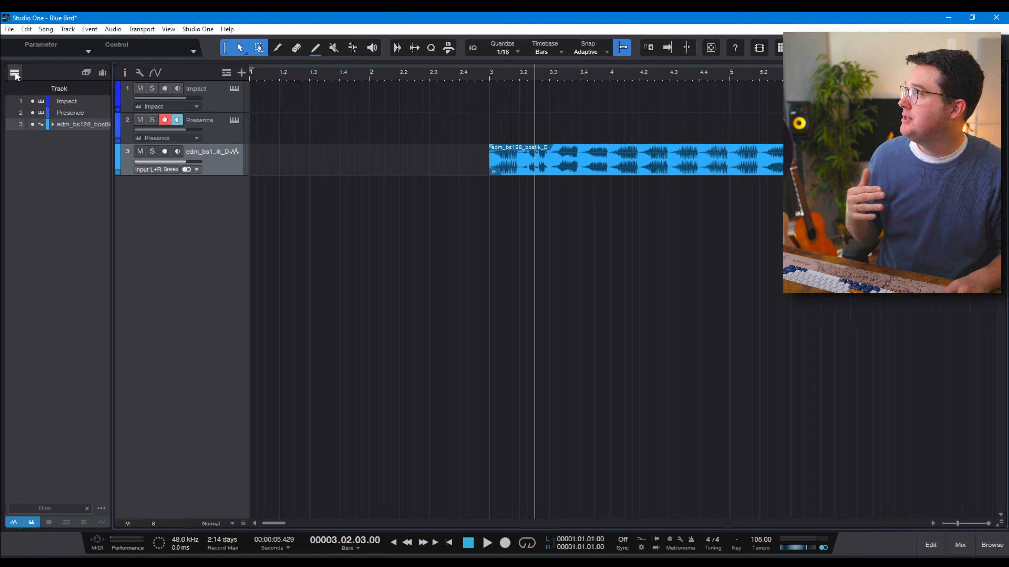
{"action": "left_click", "coordinate": [15, 73]}
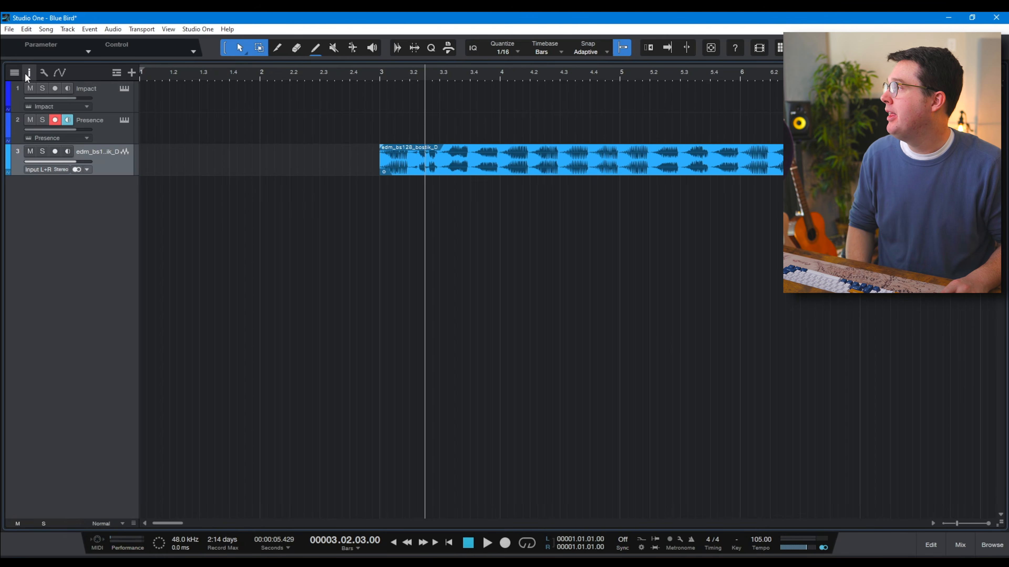
Step: Show the track Inspector, and briefly view the mix console beside it for comparison
{"action": "left_click", "coordinate": [28, 74]}
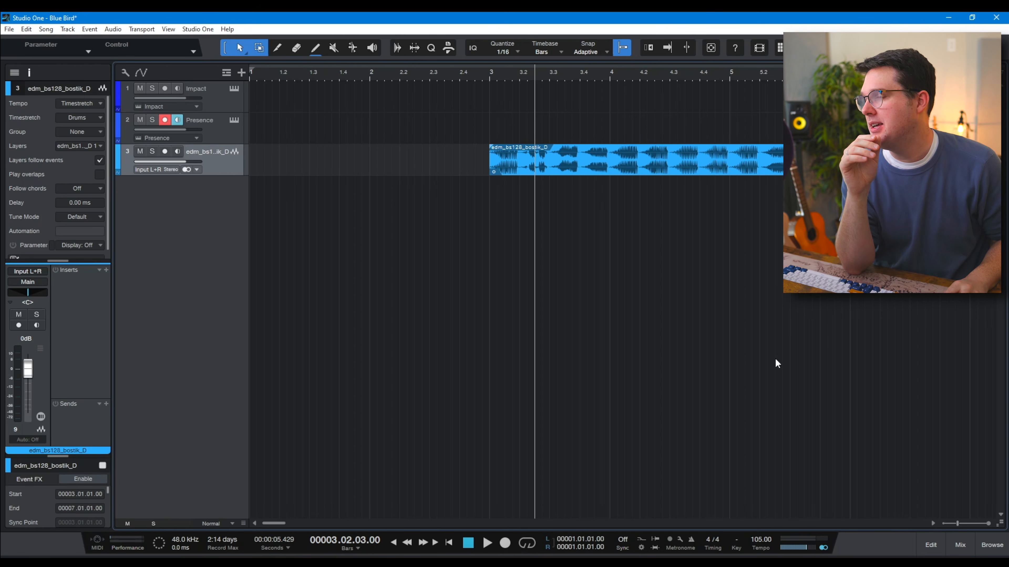
{"action": "left_click", "coordinate": [959, 548]}
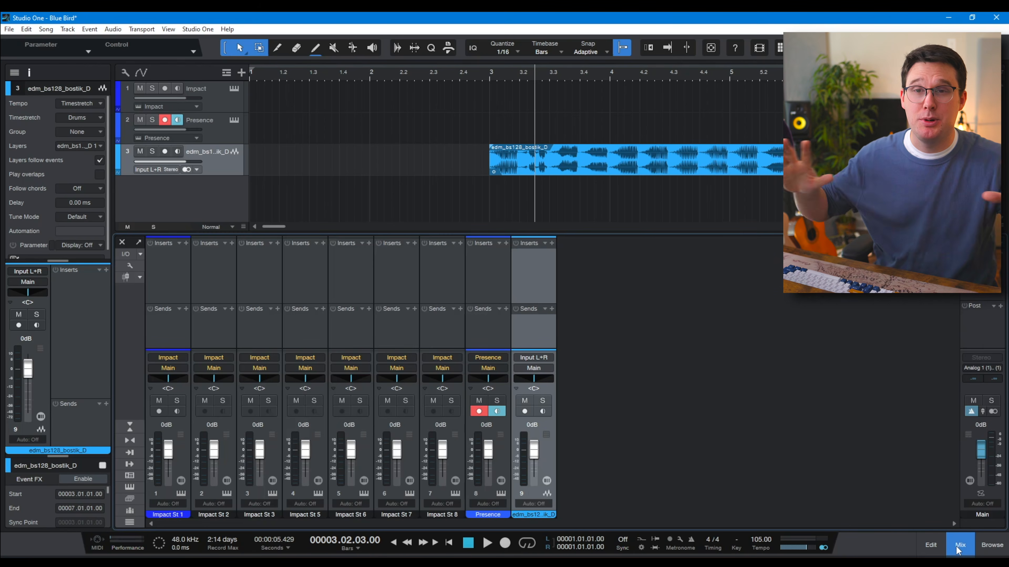
{"action": "left_click", "coordinate": [959, 549]}
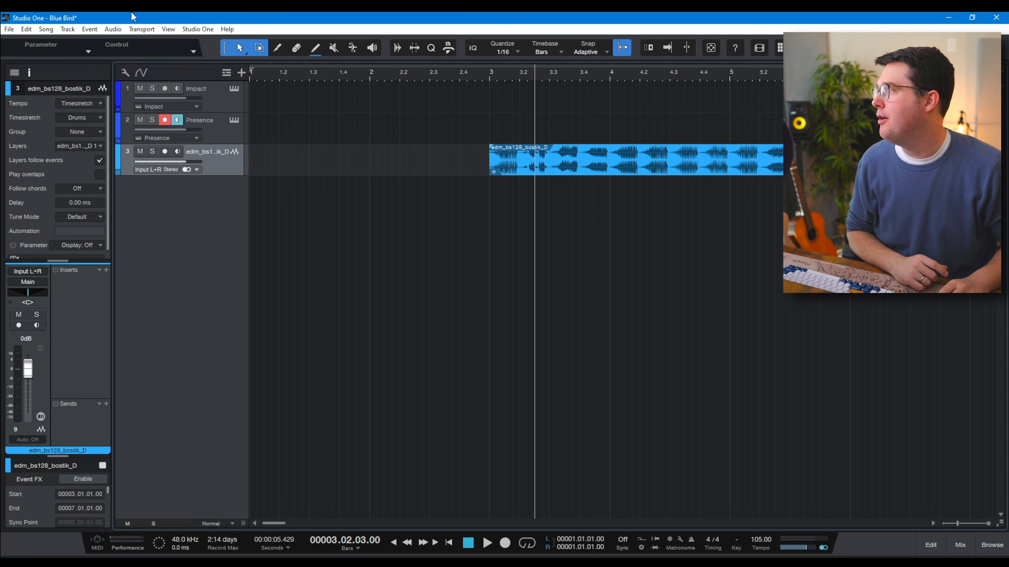
Step: Select the Impact, Presence and edm_bs128_bostik_D tracks in turn to compare their Inspector settings
{"action": "left_click", "coordinate": [220, 130]}
{"action": "left_click", "coordinate": [215, 111]}
{"action": "left_click", "coordinate": [217, 131]}
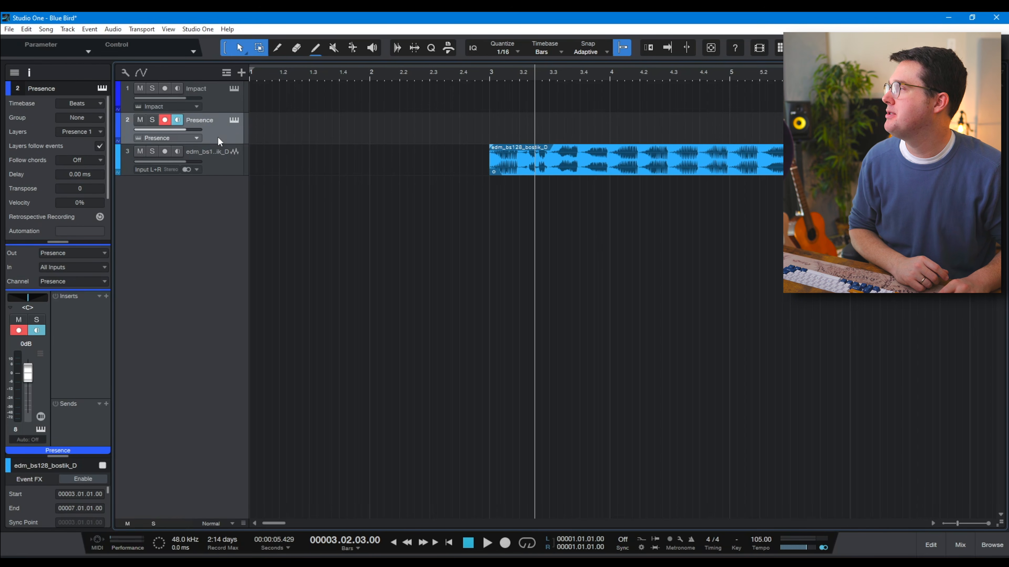
{"action": "left_click", "coordinate": [212, 156]}
{"action": "left_click", "coordinate": [212, 120]}
{"action": "left_click", "coordinate": [215, 104]}
{"action": "left_click", "coordinate": [222, 134]}
{"action": "left_click", "coordinate": [216, 156]}
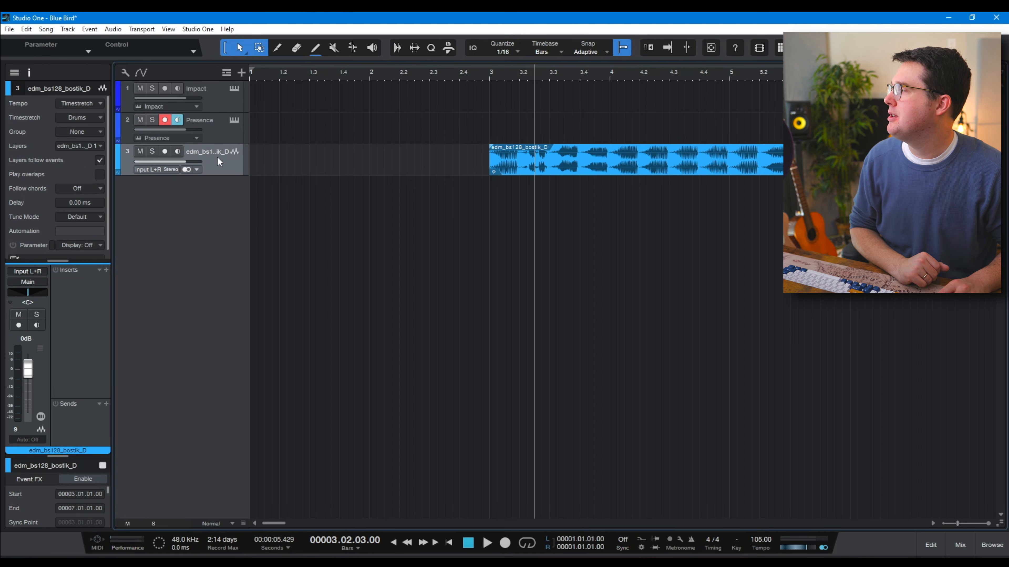
Step: Lower the edm_bs128_bostik_D track's volume to -21.9 dB in the Inspector and check its fader in the mix console
{"action": "left_click", "coordinate": [106, 270]}
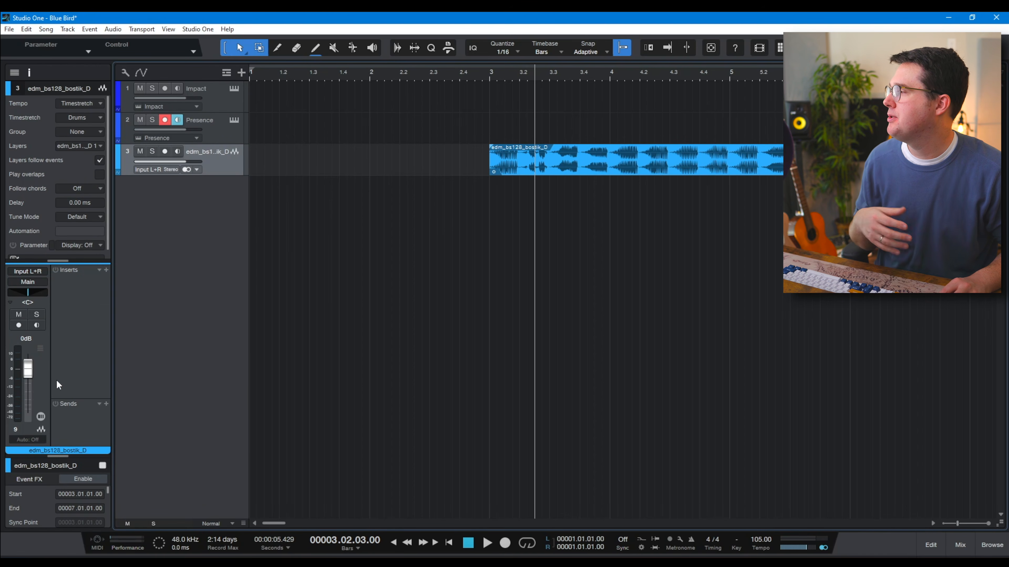
{"action": "left_click_drag", "start_coordinate": [31, 373], "coordinate": [31, 396]}
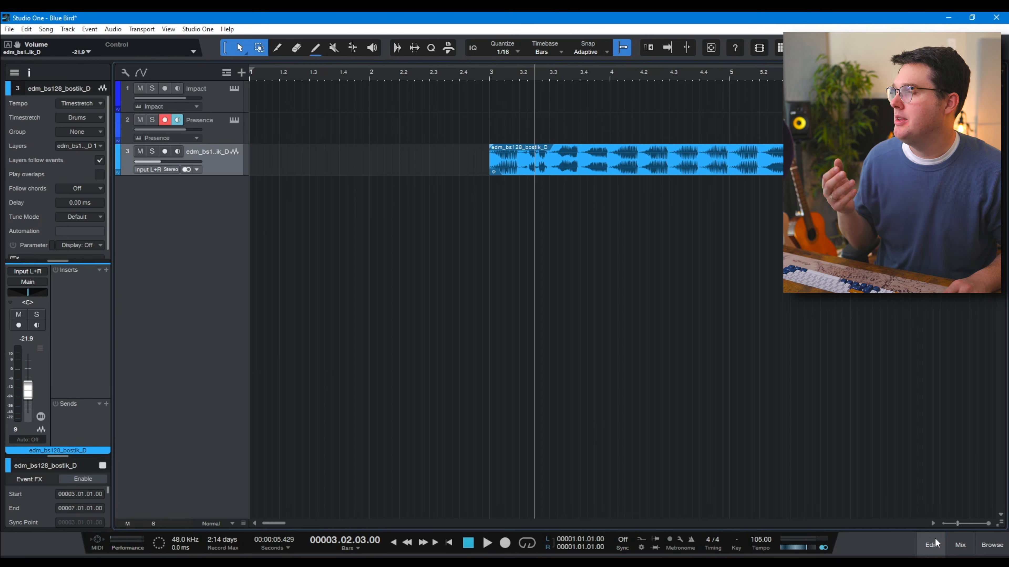
{"action": "left_click", "coordinate": [960, 547]}
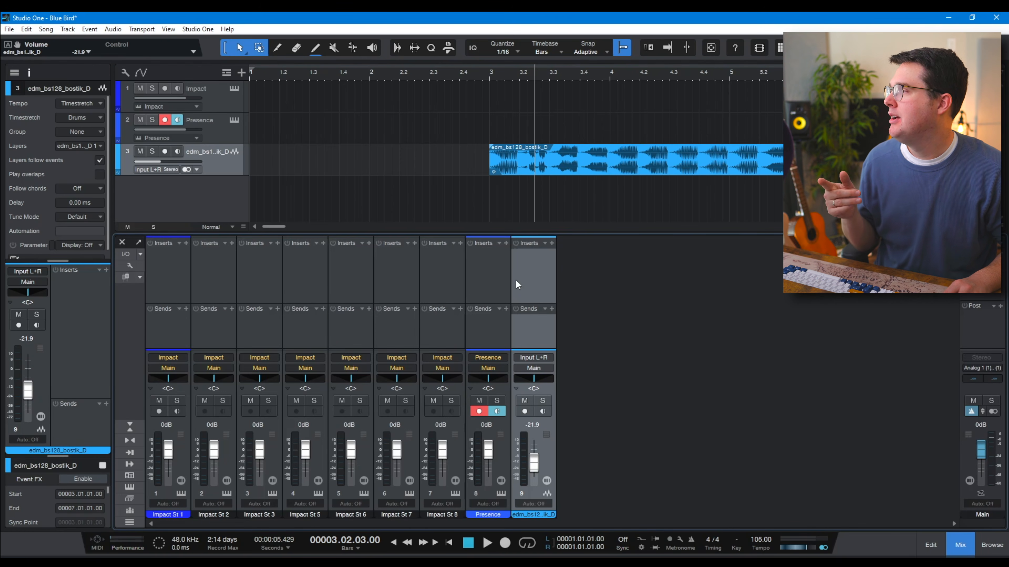
{"action": "left_click", "coordinate": [963, 547]}
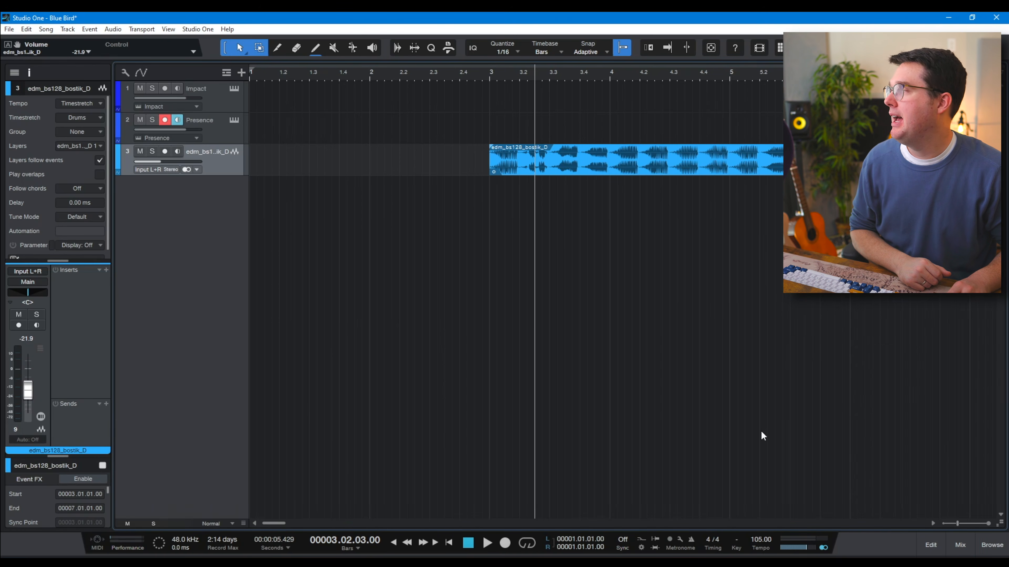
Step: Hide the Inspector, and briefly check the arrangement's options and the automation display
{"action": "left_click", "coordinate": [29, 72]}
{"action": "left_click", "coordinate": [41, 74]}
{"action": "left_click", "coordinate": [41, 75]}
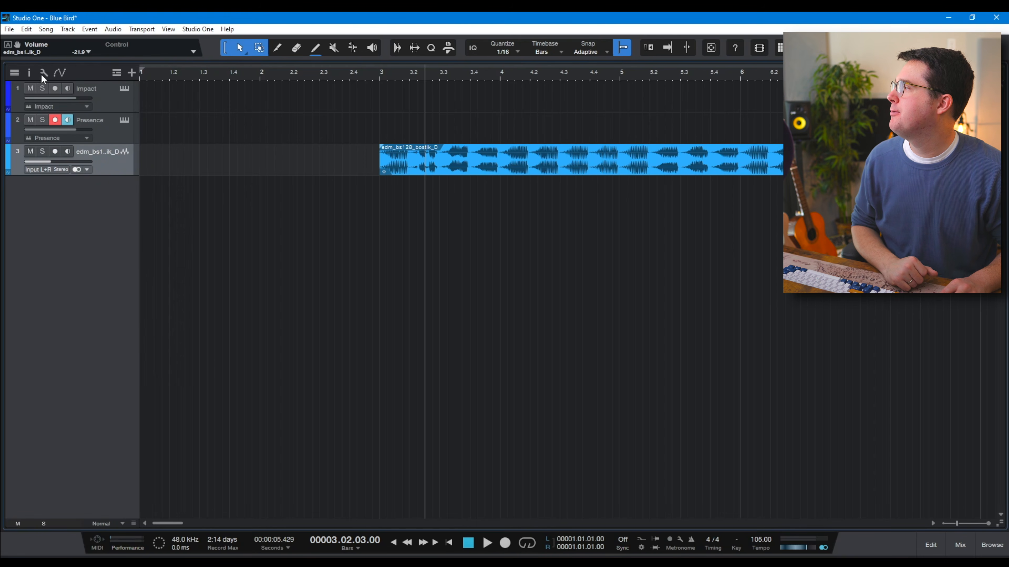
{"action": "left_click", "coordinate": [57, 73]}
{"action": "left_click", "coordinate": [59, 73]}
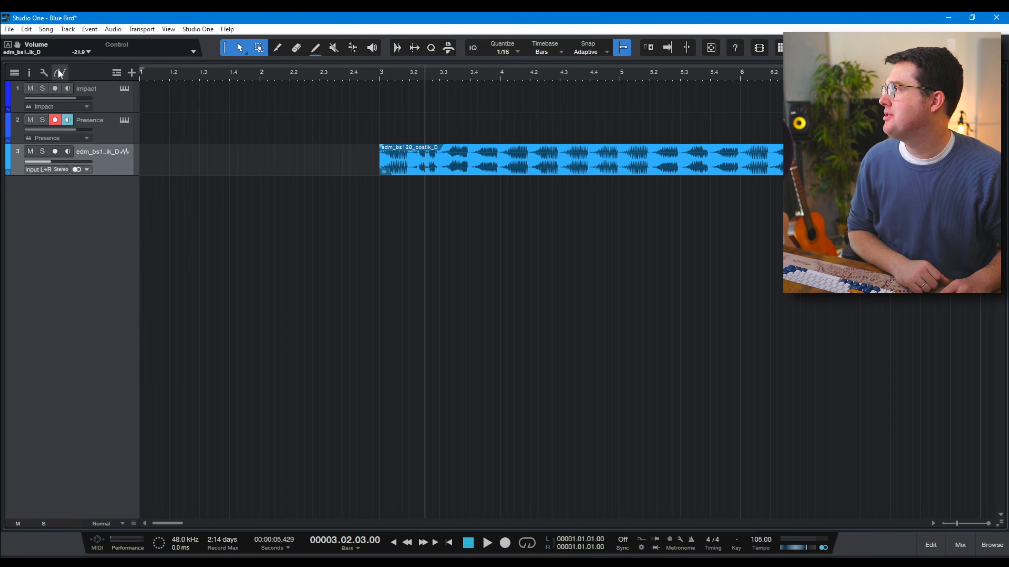
Step: Show the Ruler, Marker, Chords and Arranger global tracks above the arrangement
{"action": "left_click", "coordinate": [118, 73]}
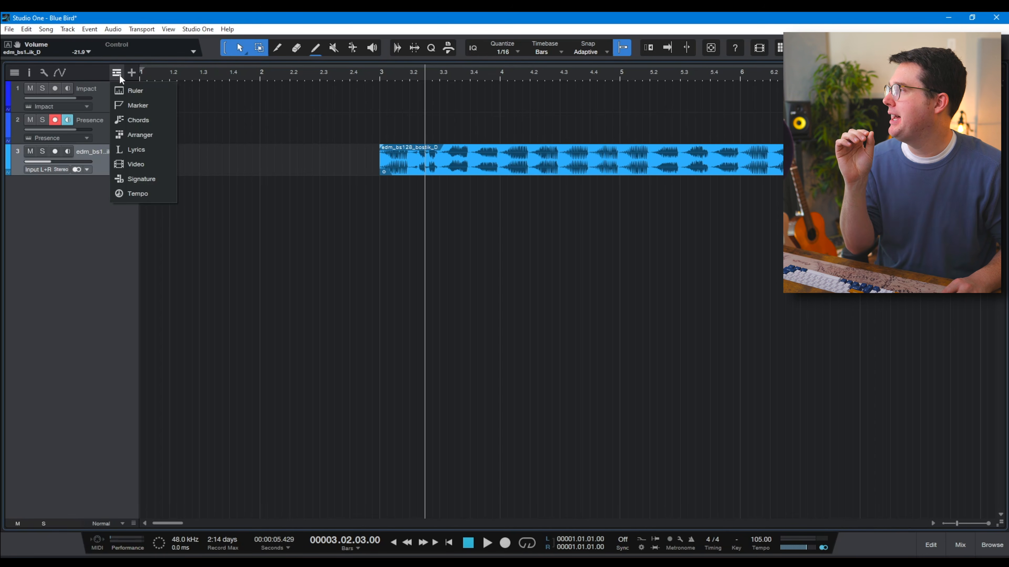
{"action": "left_click", "coordinate": [123, 92]}
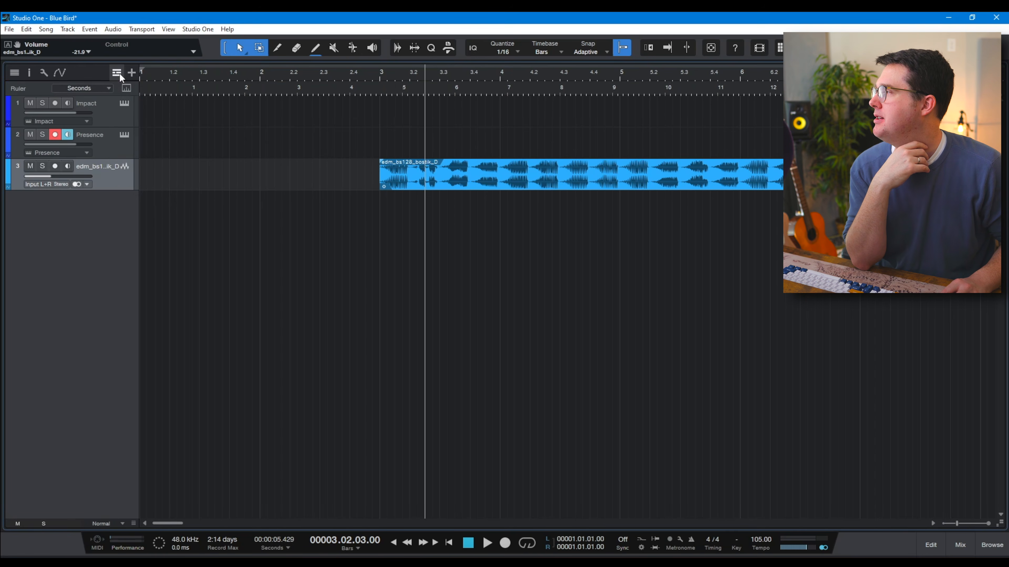
{"action": "left_click", "coordinate": [119, 73]}
{"action": "left_click", "coordinate": [124, 104]}
{"action": "left_click", "coordinate": [117, 74]}
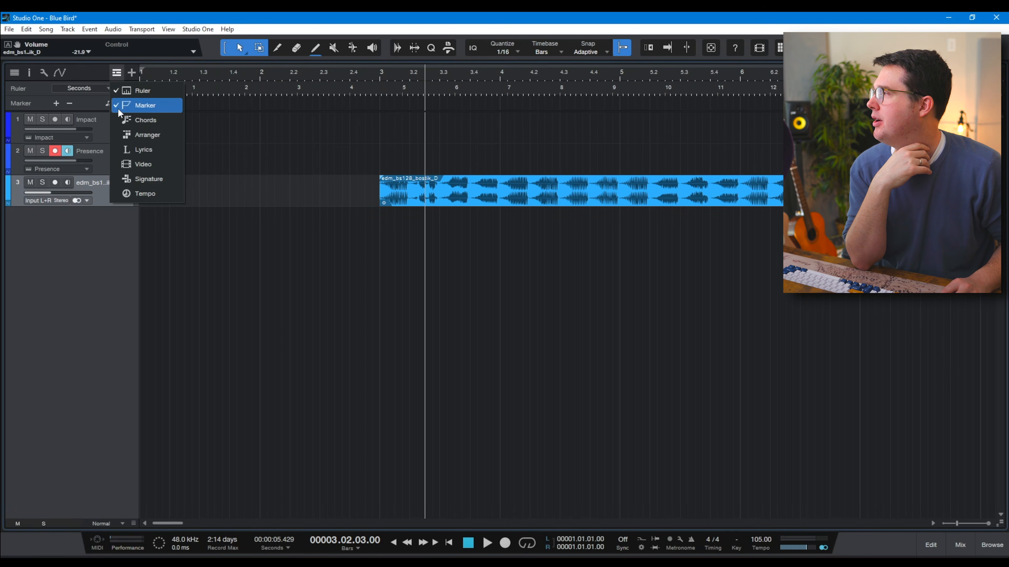
{"action": "left_click", "coordinate": [120, 120]}
{"action": "left_click", "coordinate": [117, 72]}
{"action": "left_click", "coordinate": [120, 132]}
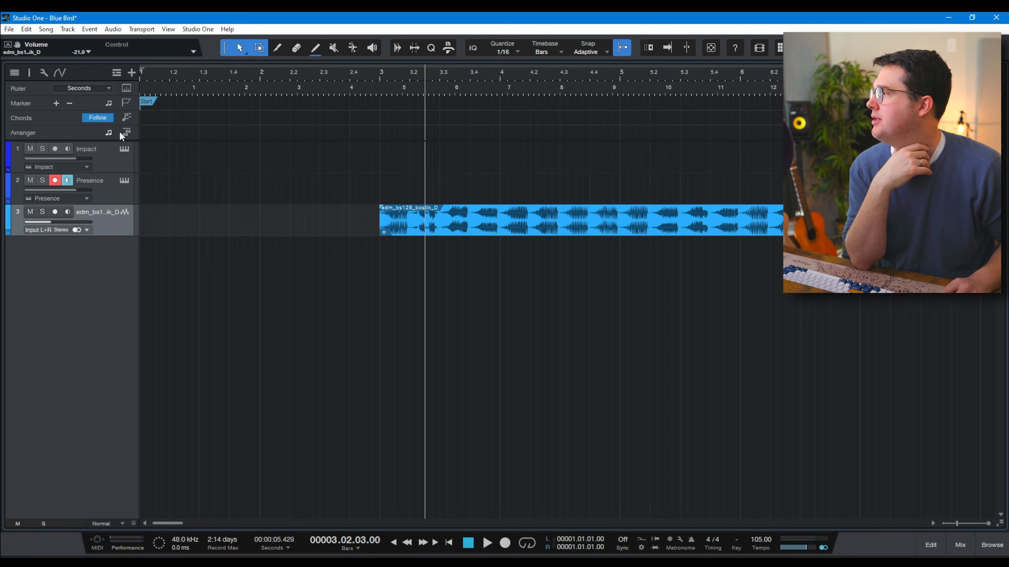
Step: Show the Lyrics, Signature and Tempo global tracks above the arrangement
{"action": "left_click", "coordinate": [117, 72]}
{"action": "left_click", "coordinate": [122, 151]}
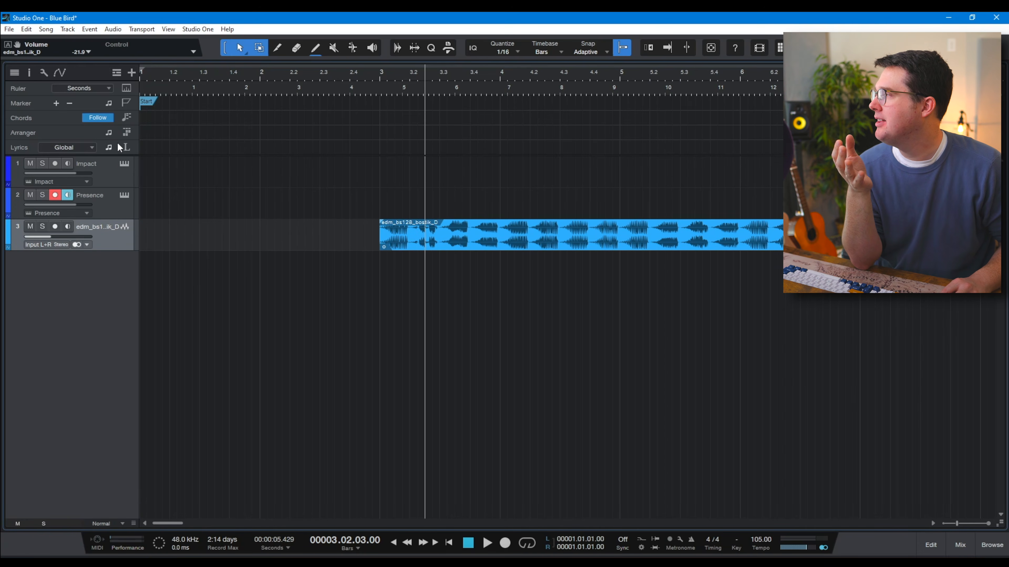
{"action": "left_click", "coordinate": [117, 73]}
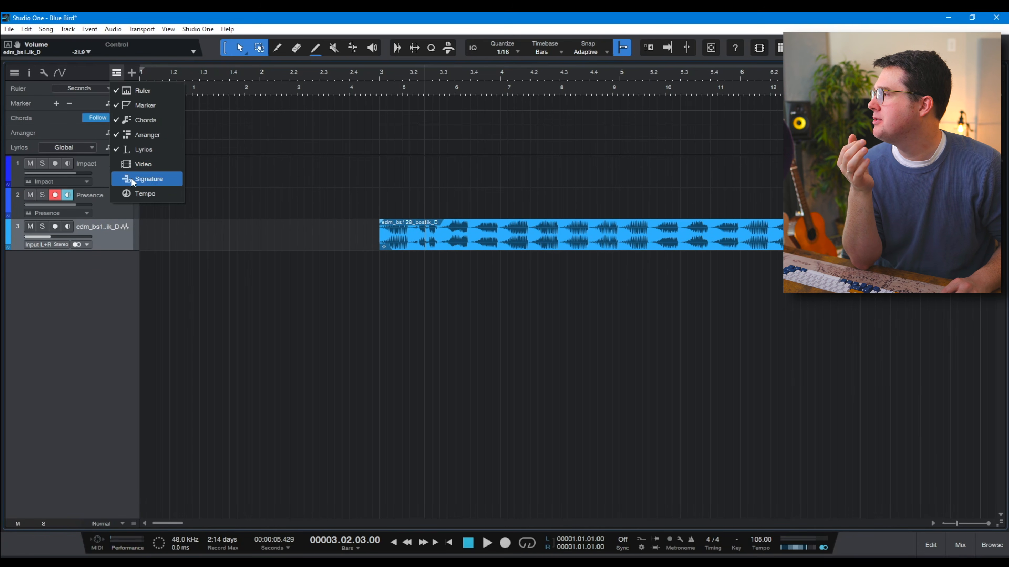
{"action": "left_click", "coordinate": [131, 184]}
{"action": "left_click", "coordinate": [117, 73]}
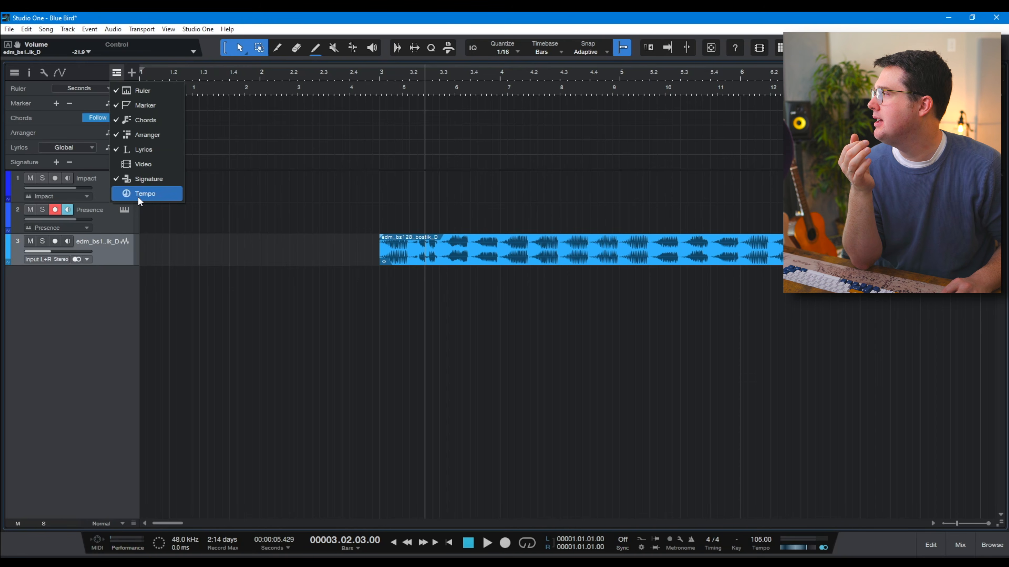
{"action": "left_click", "coordinate": [143, 194]}
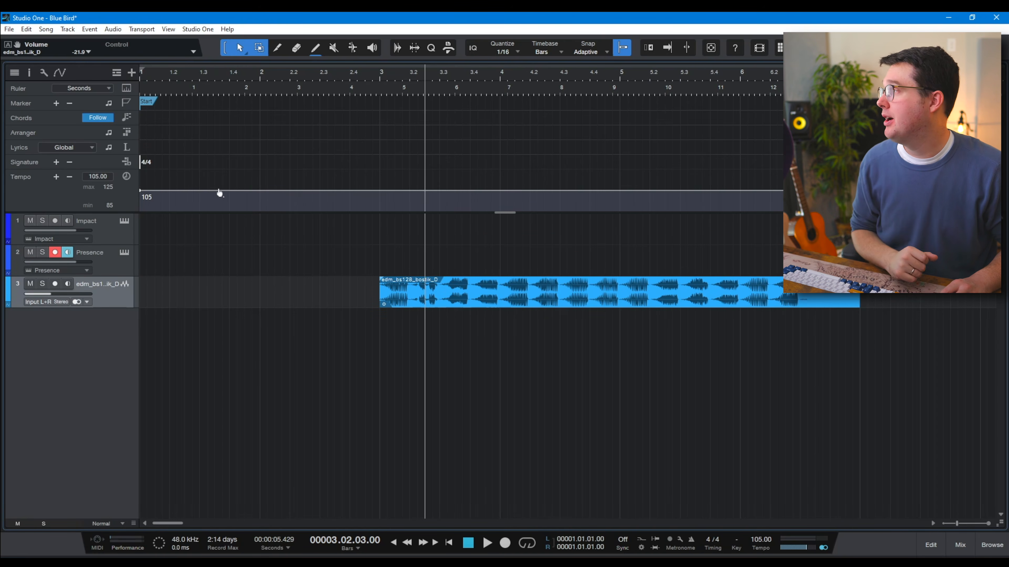
Step: Hide the Tempo, Signature and Lyrics global tracks above the arrangement
{"action": "left_click", "coordinate": [114, 72]}
{"action": "left_click", "coordinate": [167, 195]}
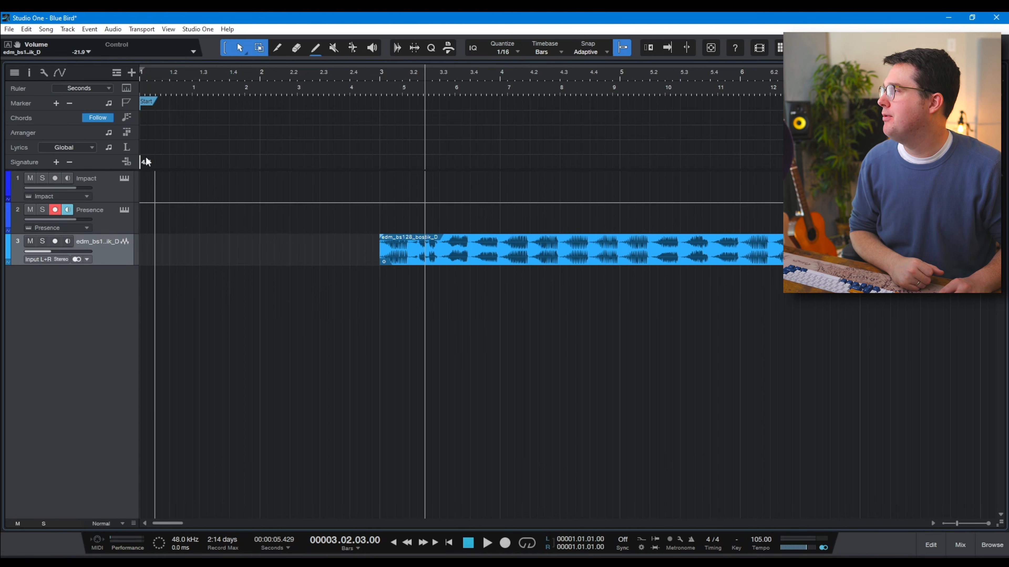
{"action": "left_click", "coordinate": [116, 73]}
{"action": "left_click", "coordinate": [148, 178]}
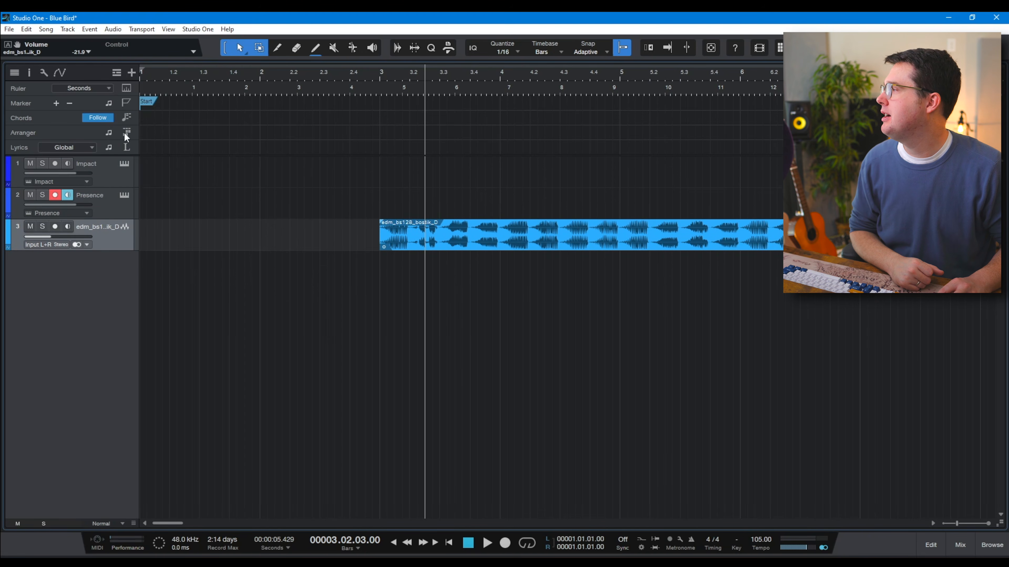
{"action": "left_click", "coordinate": [113, 75]}
{"action": "left_click", "coordinate": [143, 149]}
Step: Hide the Arranger, Chords, Marker and Ruler global tracks above the arrangement
{"action": "left_click", "coordinate": [116, 73]}
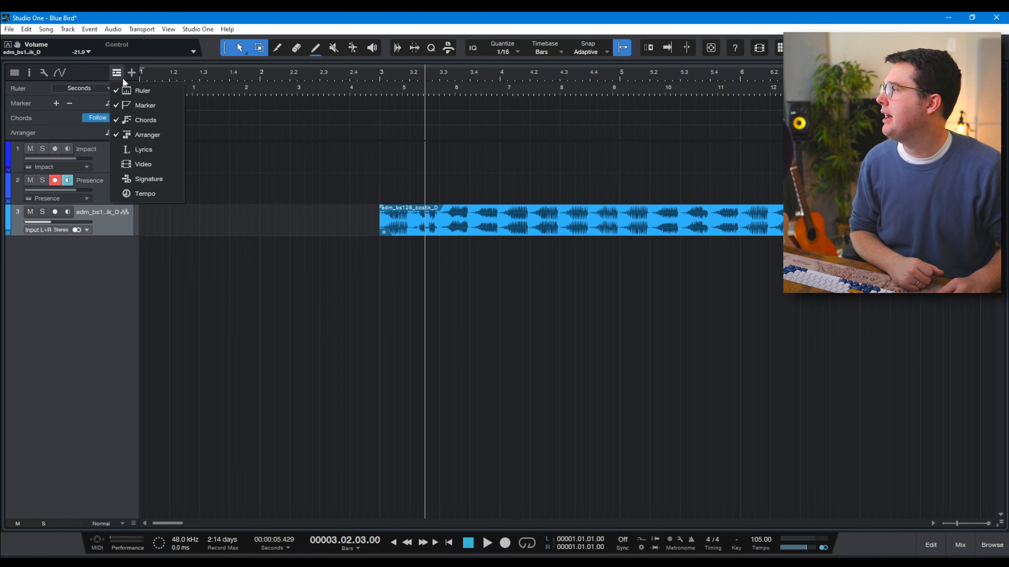
{"action": "left_click", "coordinate": [119, 134]}
{"action": "left_click", "coordinate": [115, 73]}
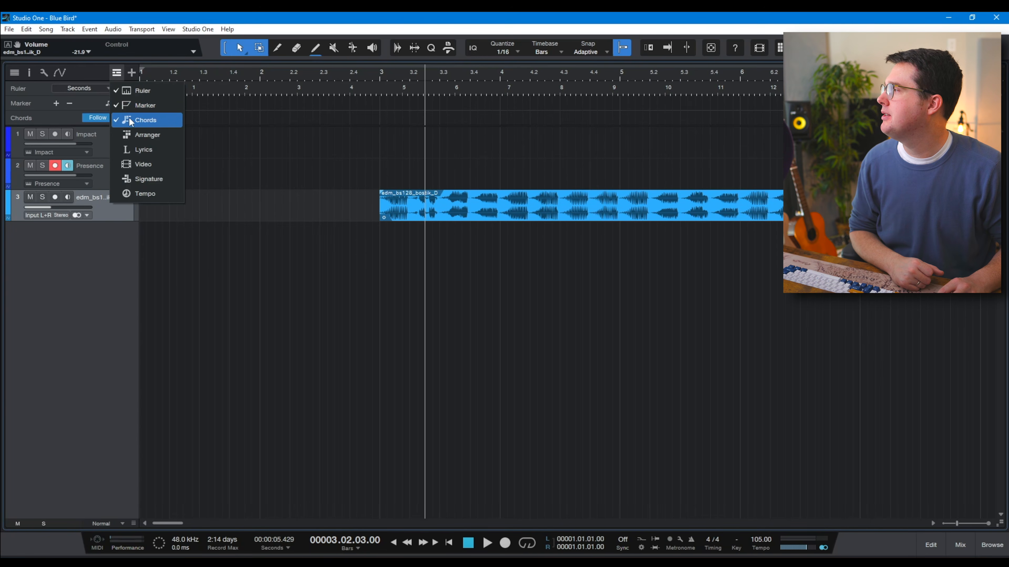
{"action": "left_click", "coordinate": [129, 123]}
{"action": "left_click", "coordinate": [117, 73]}
{"action": "left_click", "coordinate": [128, 106]}
{"action": "left_click", "coordinate": [115, 74]}
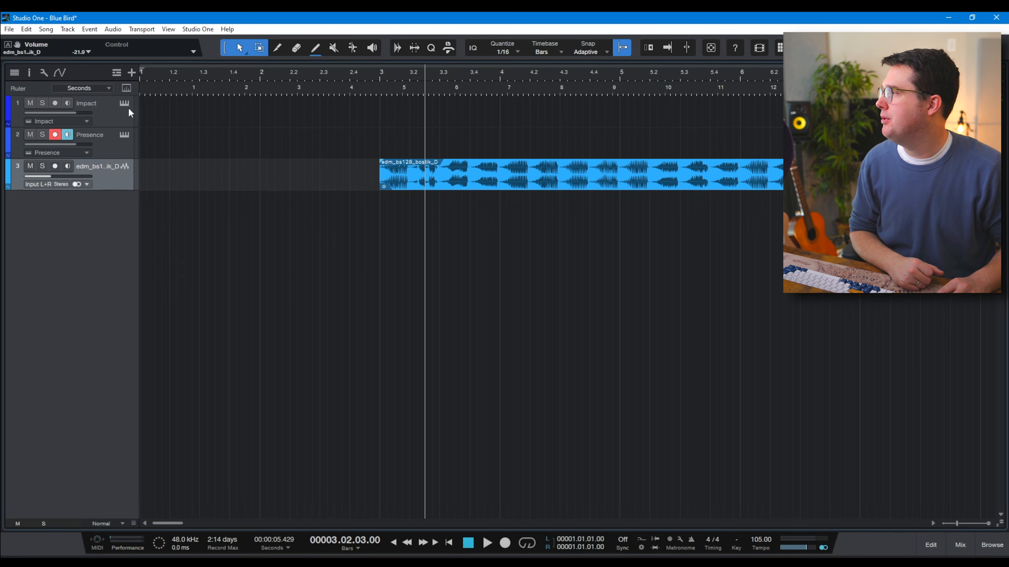
{"action": "left_click", "coordinate": [125, 94]}
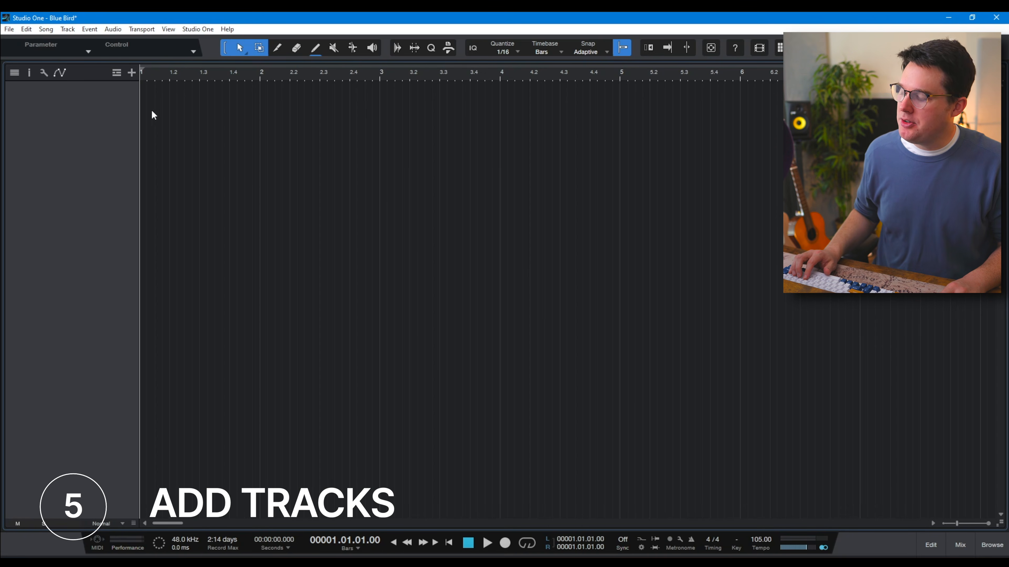
Step: Start adding tracks and look through the Instrument, Automation and Folder track types before choosing Audio
{"action": "left_click", "coordinate": [131, 73]}
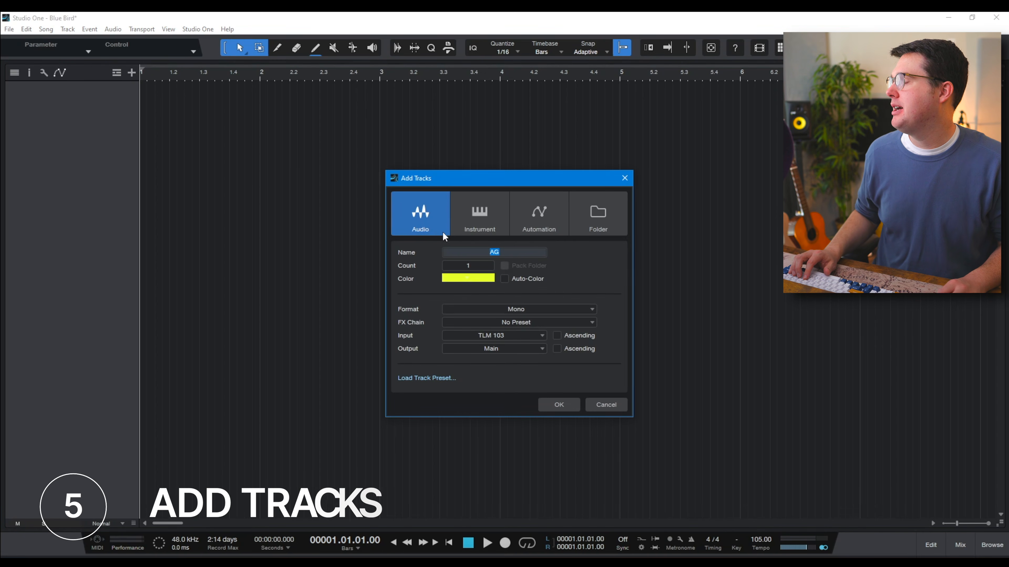
{"action": "left_click", "coordinate": [425, 224]}
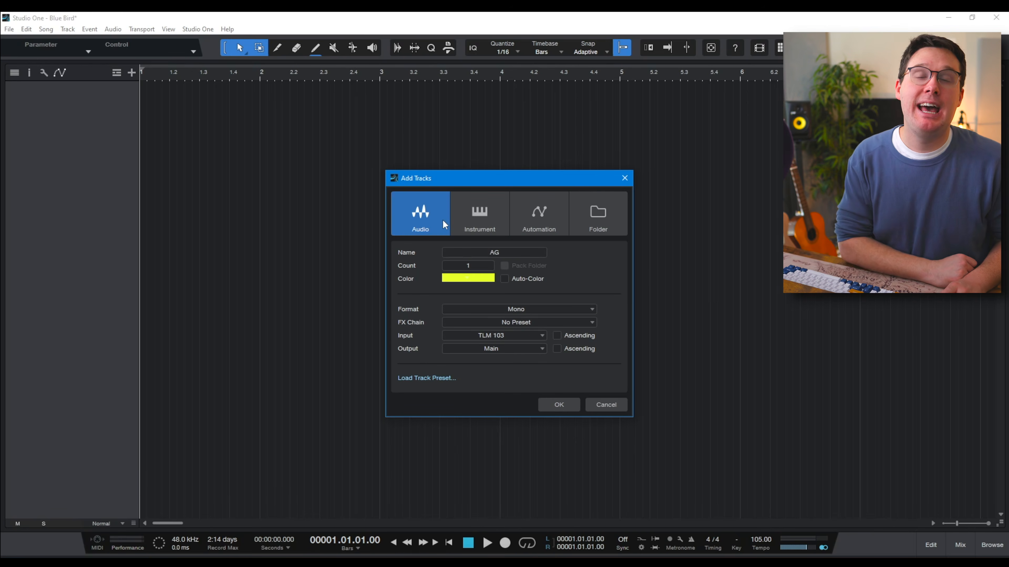
{"action": "left_click", "coordinate": [471, 221]}
{"action": "left_click", "coordinate": [554, 222]}
{"action": "left_click", "coordinate": [575, 224]}
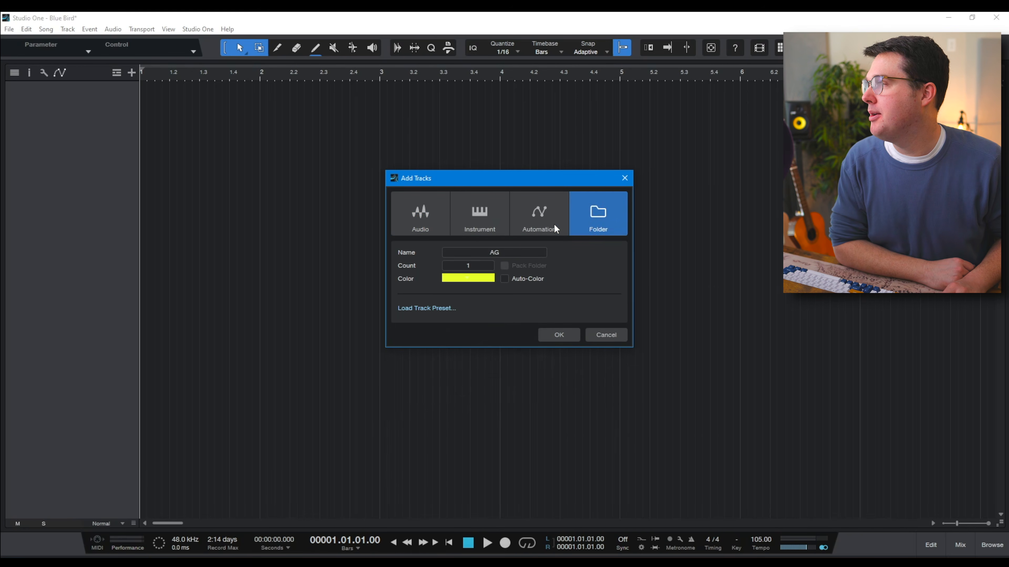
{"action": "left_click", "coordinate": [416, 208]}
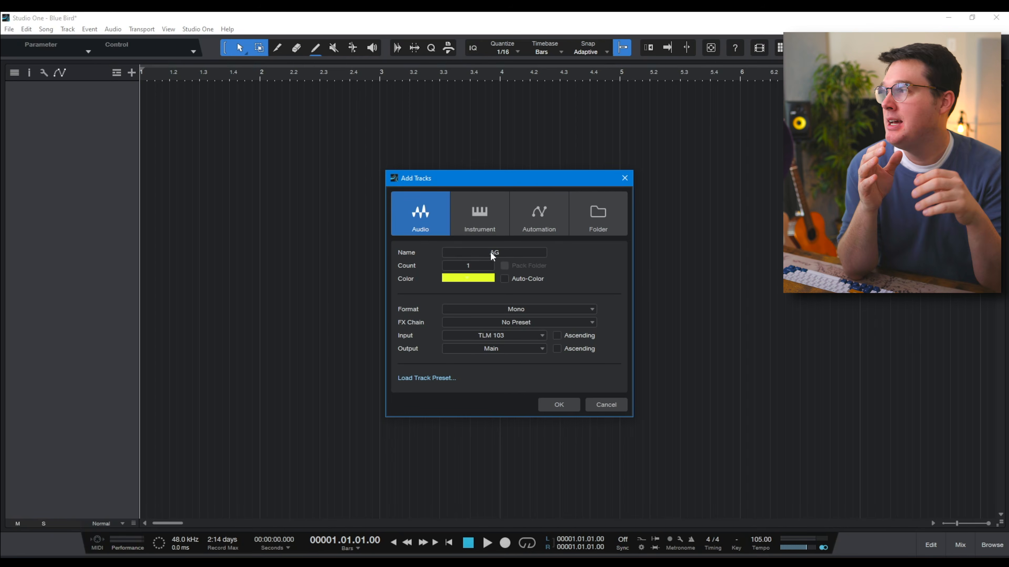
{"action": "left_click", "coordinate": [480, 222]}
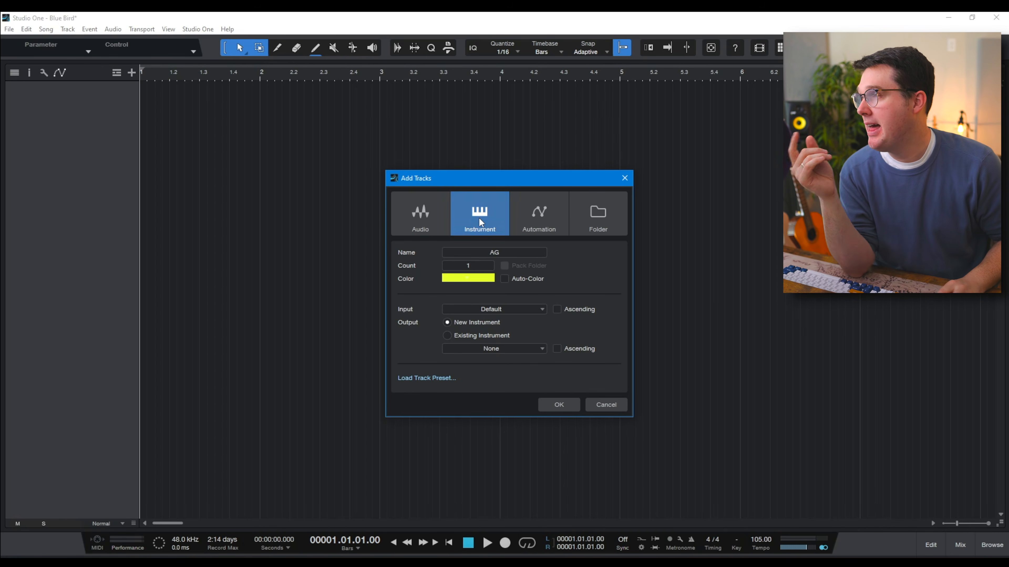
{"action": "left_click", "coordinate": [423, 222]}
Step: Name the new audio tracks Acoustic Guitar, set the count to 2 and pick bright yellow as their color
{"action": "left_click", "coordinate": [471, 251]}
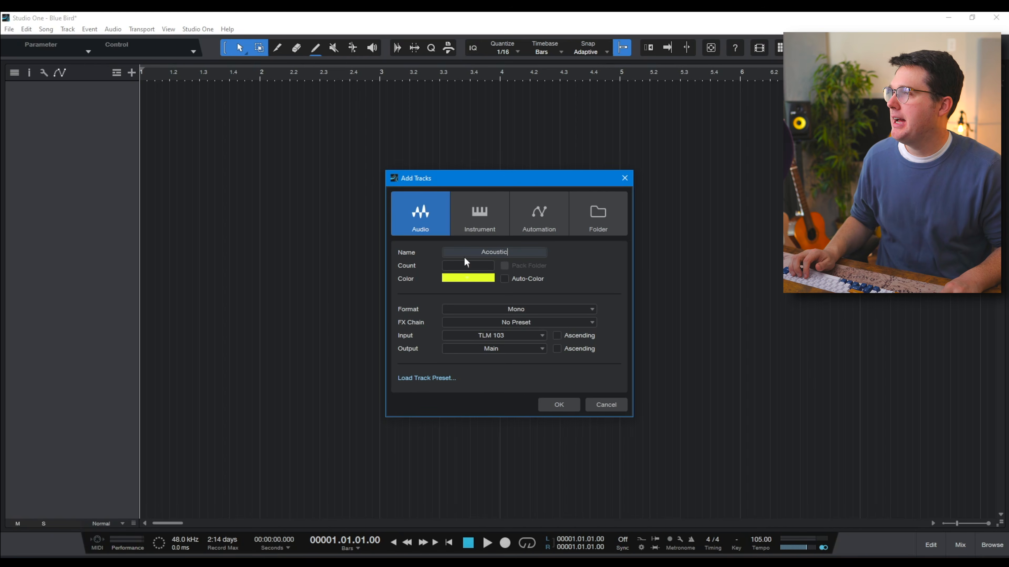
{"action": "type", "text": "Guitar"}
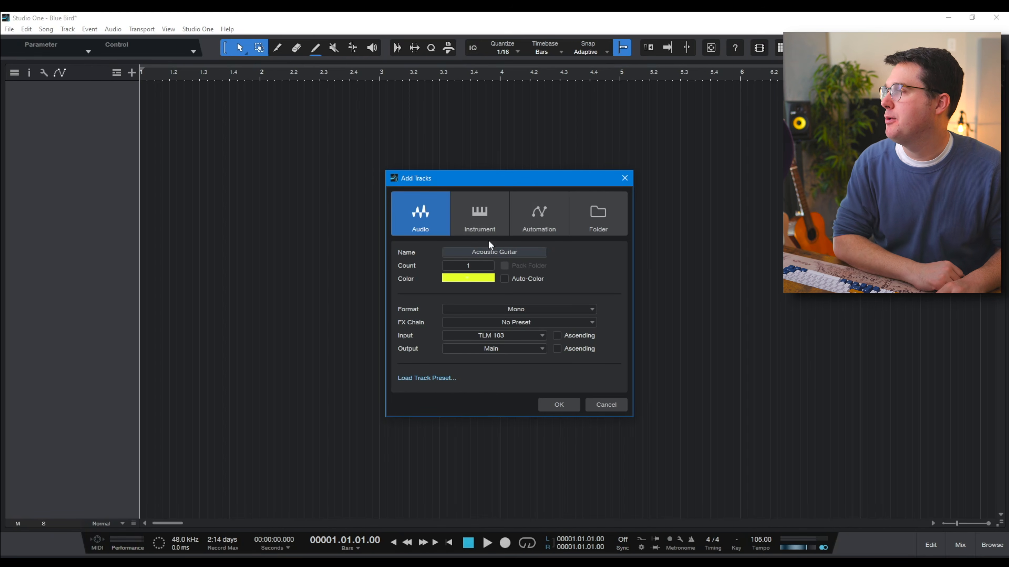
{"action": "left_click", "coordinate": [476, 264]}
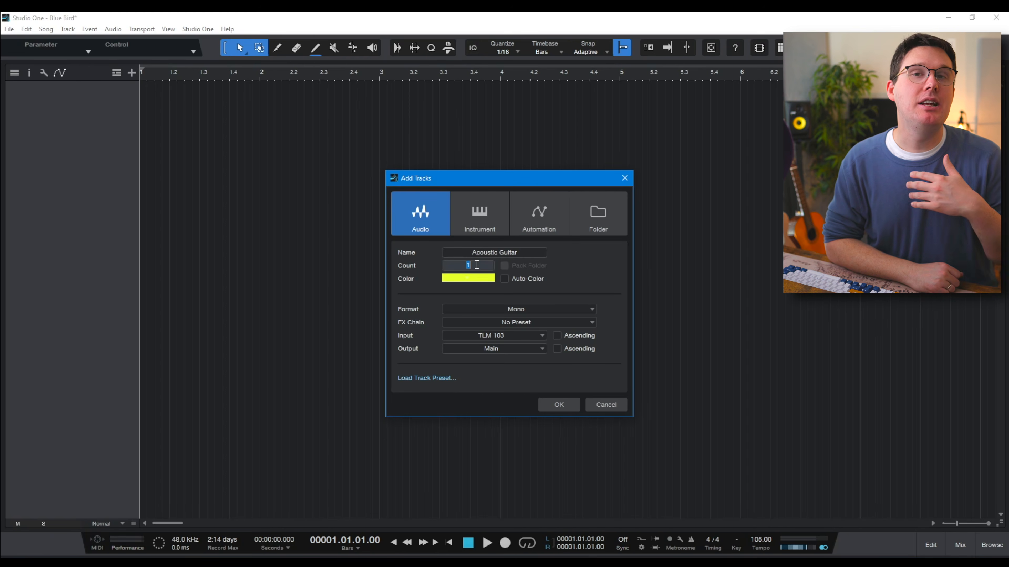
{"action": "type", "text": "2"}
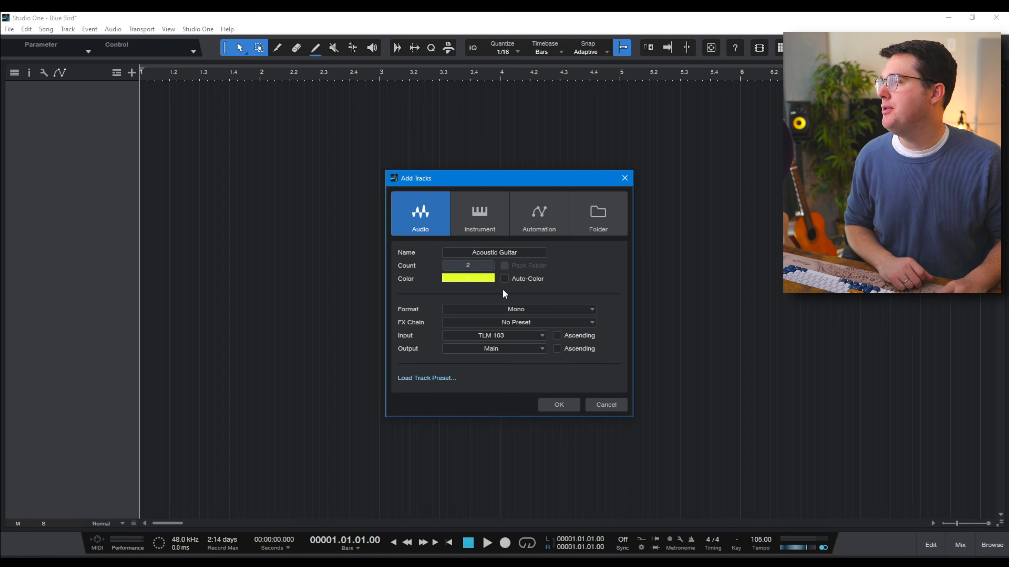
{"action": "left_click", "coordinate": [482, 278]}
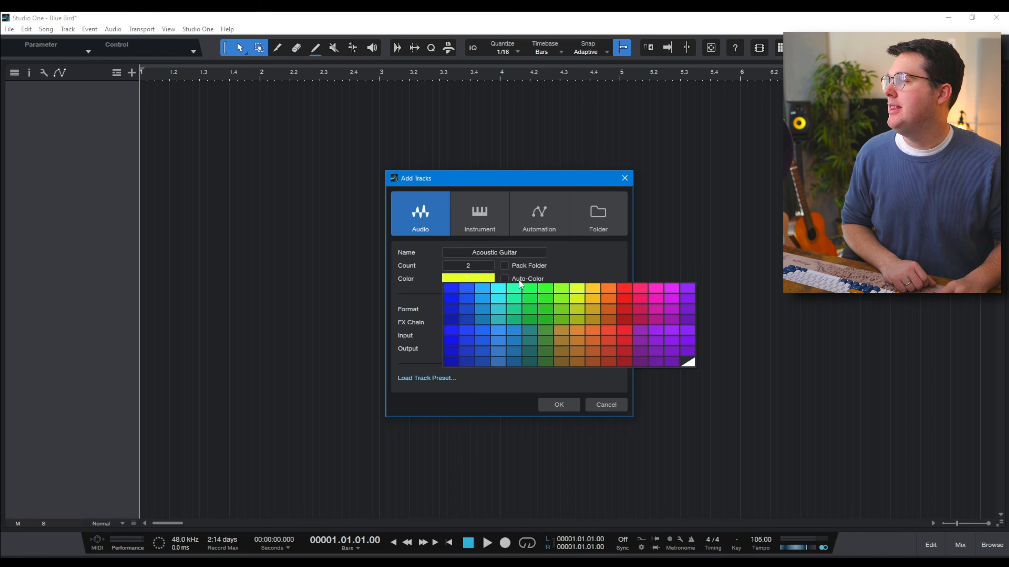
{"action": "left_click", "coordinate": [577, 290]}
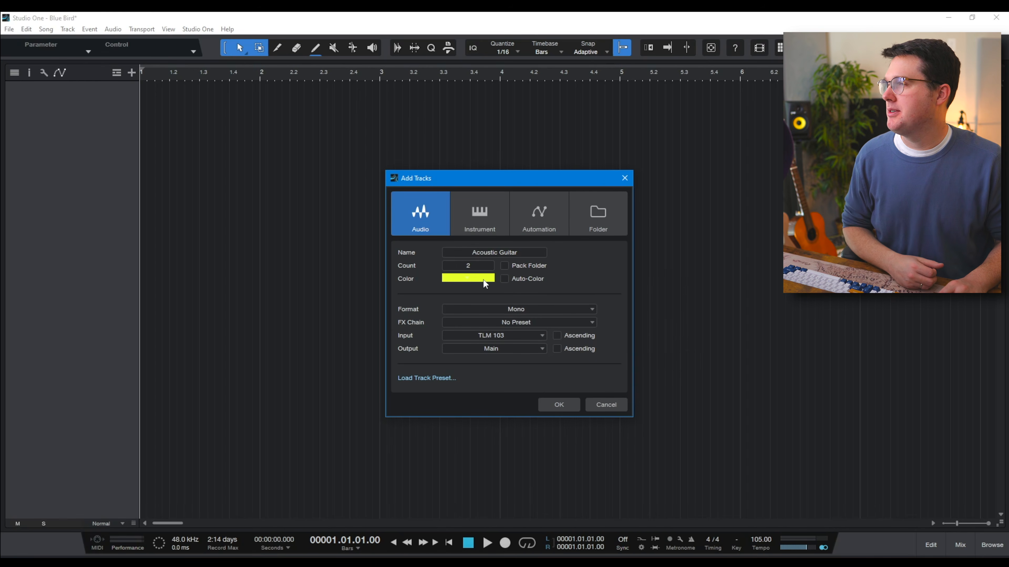
Step: Check the format, FX chain and input choices, keep Mono, No Preset and TLM 103, and create the two audio tracks
{"action": "left_click", "coordinate": [496, 313]}
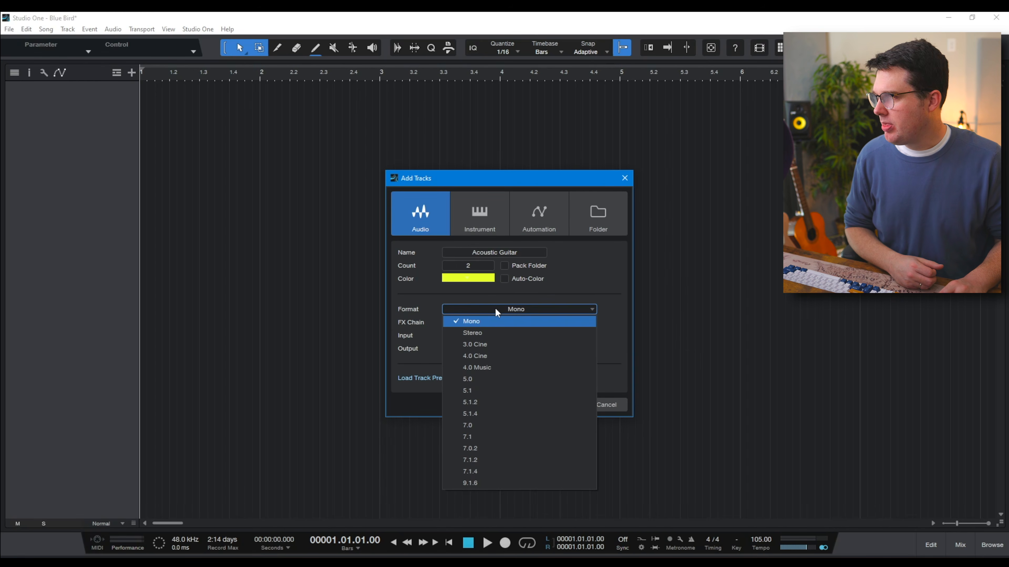
{"action": "left_click", "coordinate": [496, 311]}
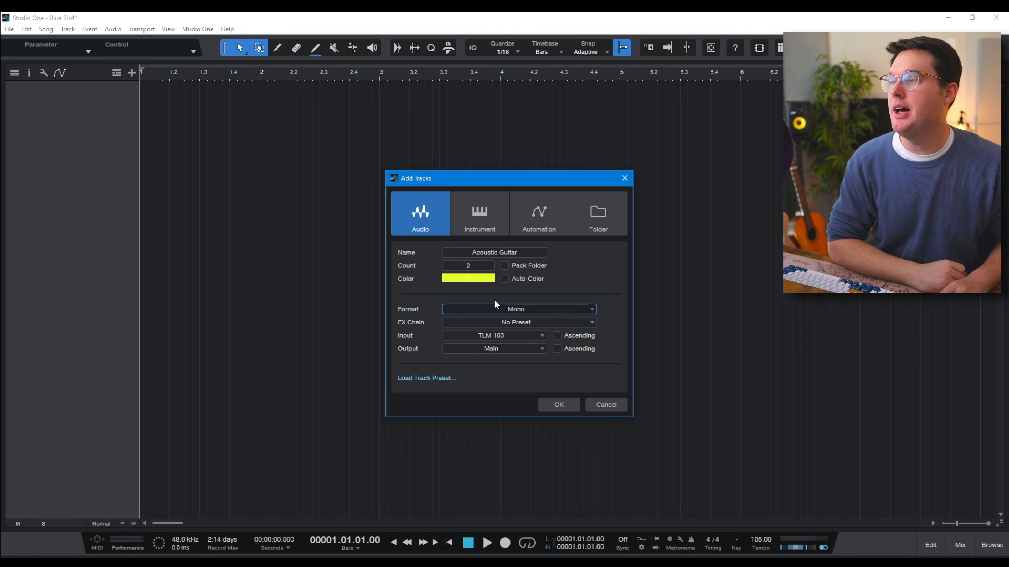
{"action": "left_click", "coordinate": [497, 303]}
{"action": "left_click", "coordinate": [498, 304]}
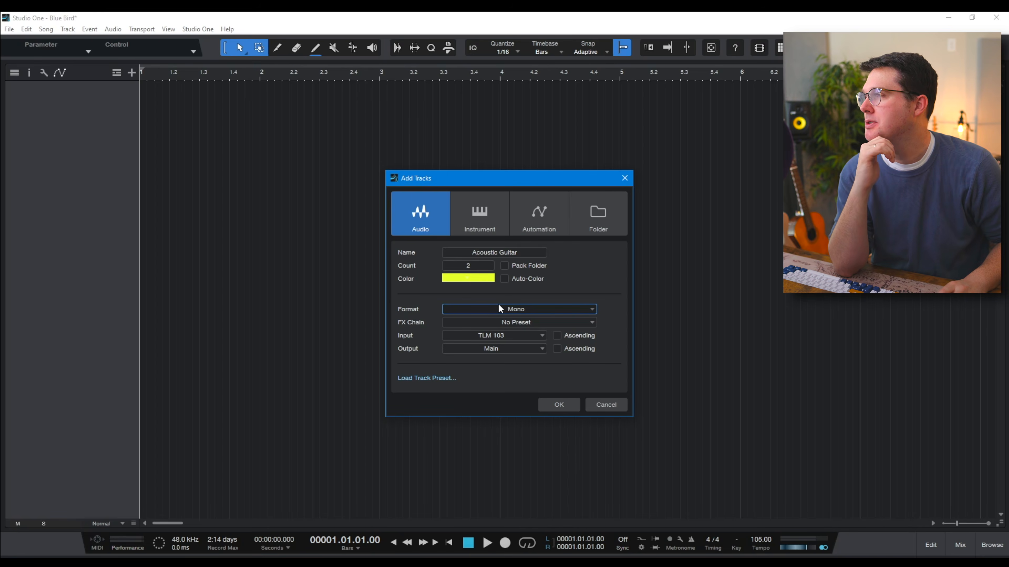
{"action": "left_click", "coordinate": [515, 321]}
{"action": "left_click", "coordinate": [514, 320]}
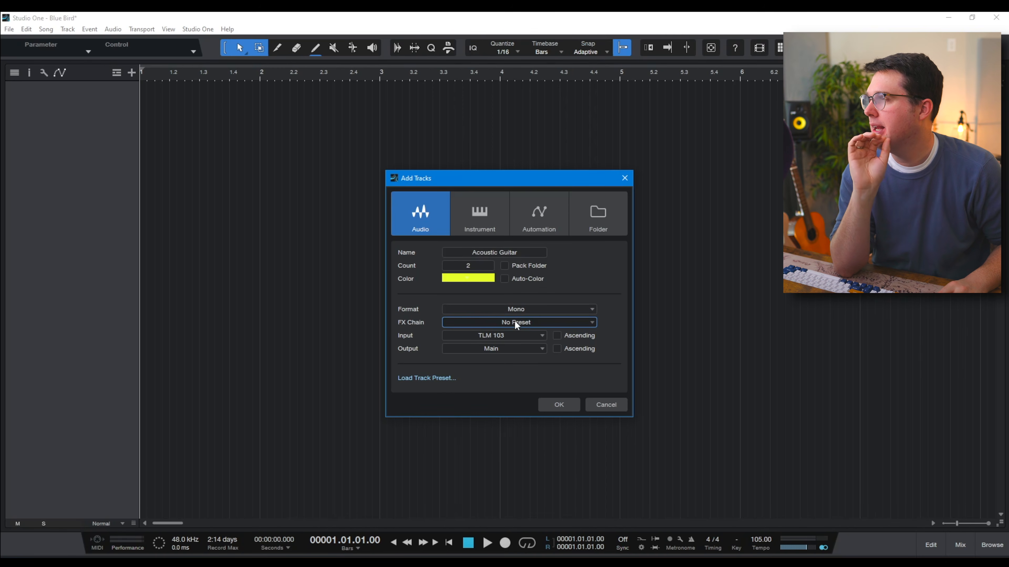
{"action": "left_click", "coordinate": [514, 336]}
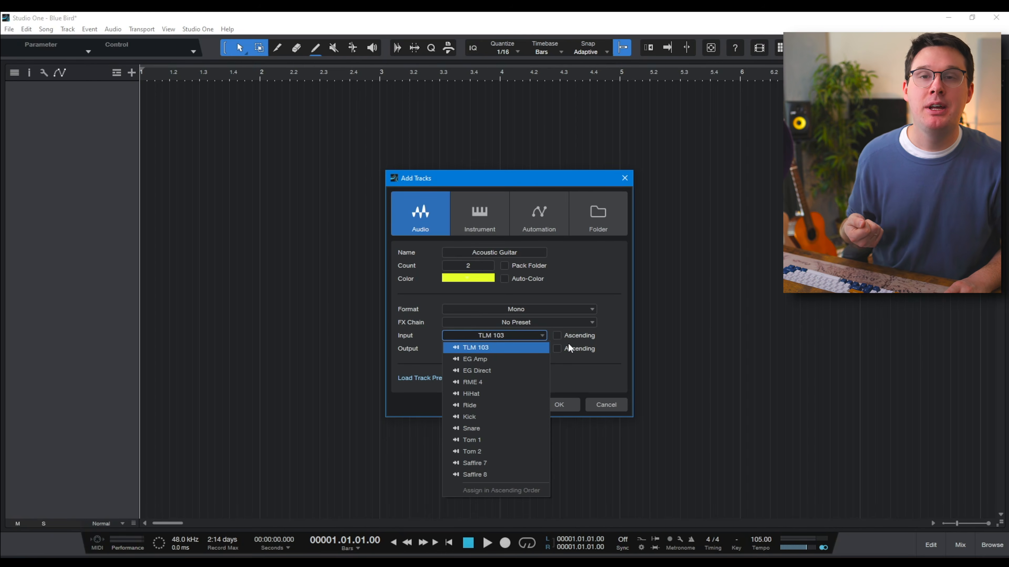
{"action": "left_click", "coordinate": [519, 348]}
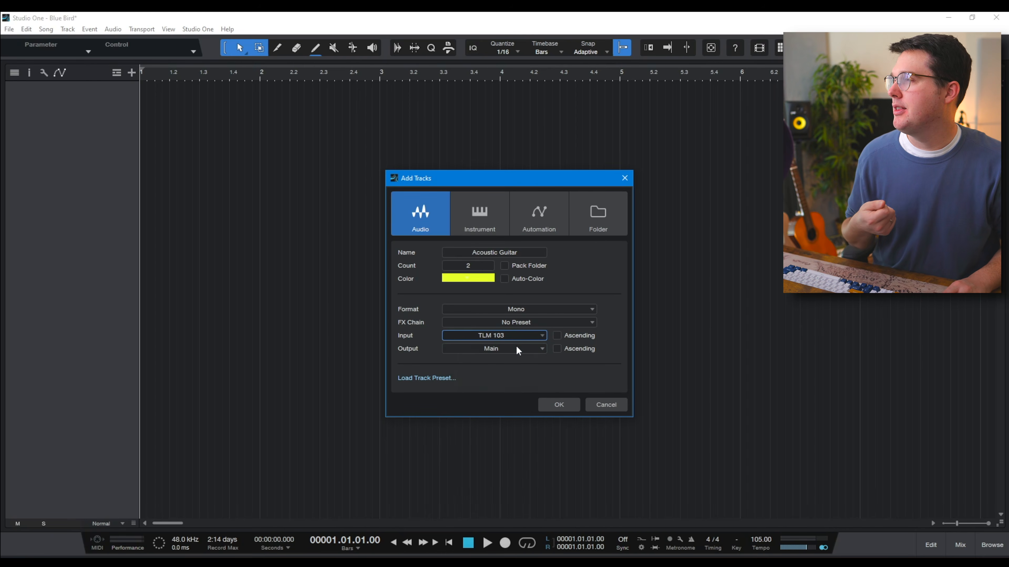
{"action": "left_click", "coordinate": [559, 405]}
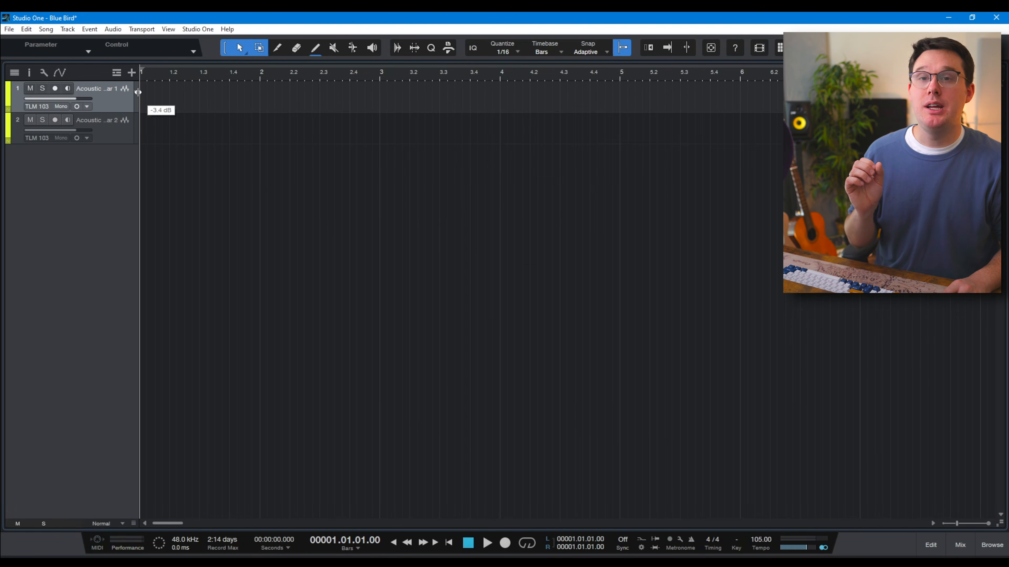
Step: Widen the track list to show the full track names and select the Acoustic Guitar 2 track
{"action": "left_click_drag", "start_coordinate": [138, 92], "coordinate": [211, 100]}
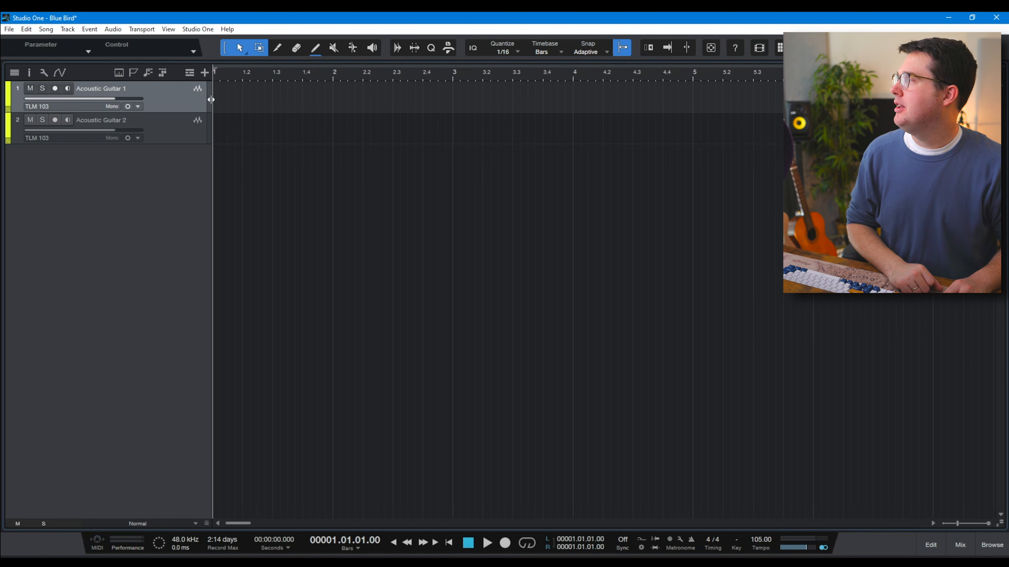
{"action": "left_click", "coordinate": [165, 127]}
{"action": "left_click", "coordinate": [173, 105]}
{"action": "left_click", "coordinate": [176, 124]}
{"action": "left_click", "coordinate": [171, 96]}
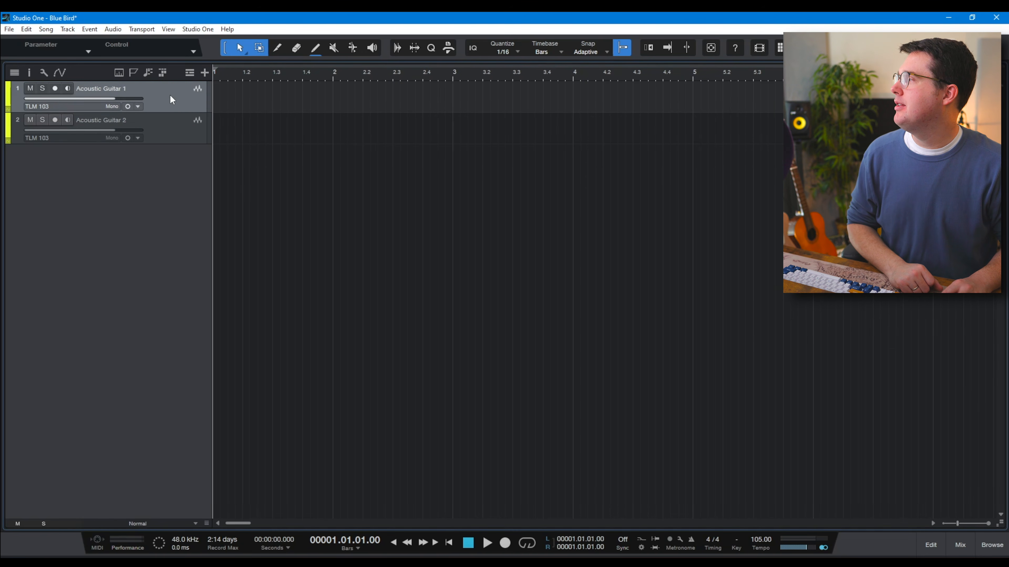
{"action": "left_click", "coordinate": [169, 123]}
{"action": "left_click", "coordinate": [164, 104]}
{"action": "left_click", "coordinate": [158, 129]}
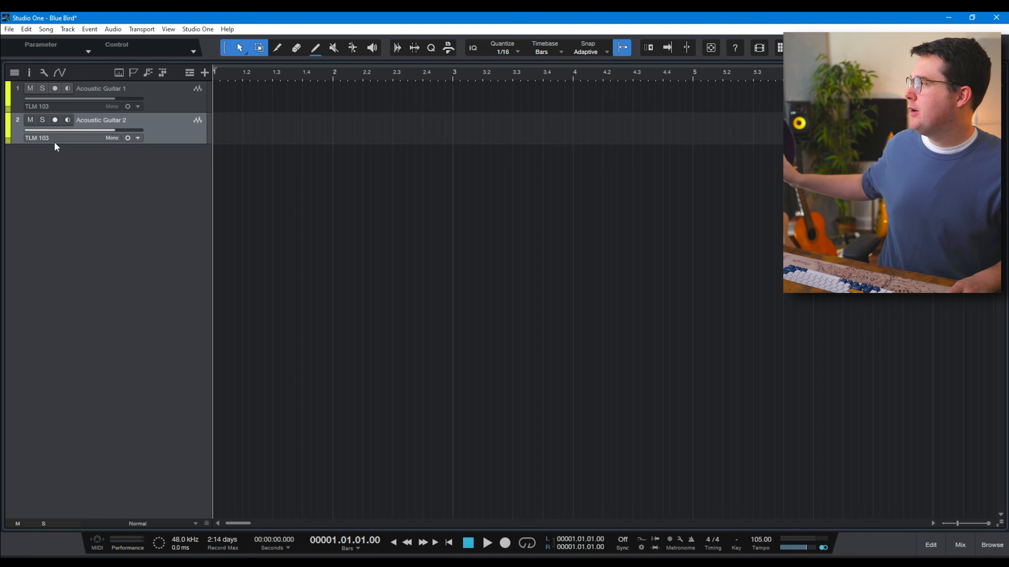
Step: Open the Audio I/O Setup from Acoustic Guitar 2's input choices and look through the song's input channels
{"action": "left_click", "coordinate": [61, 138]}
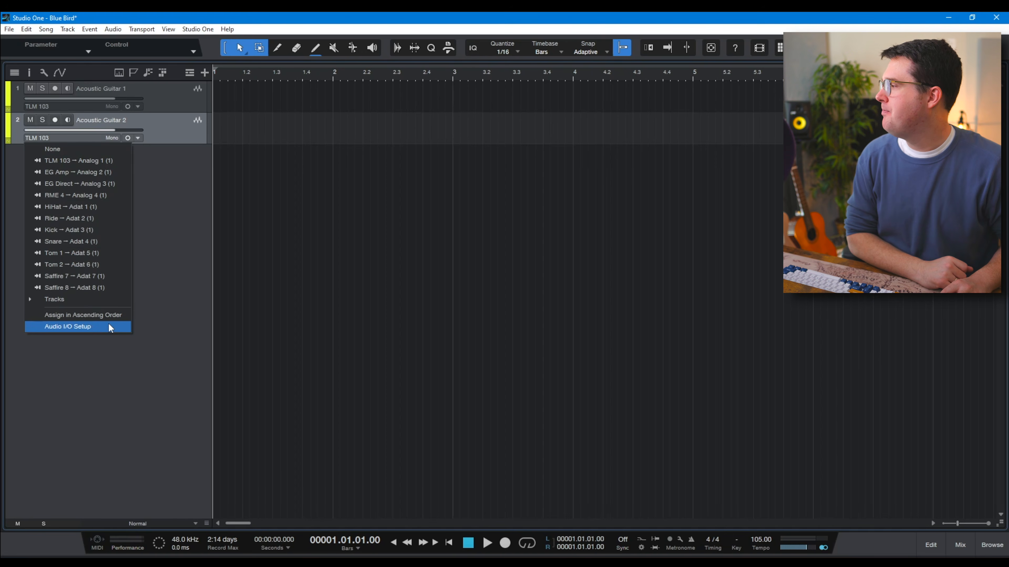
{"action": "left_click", "coordinate": [150, 173]}
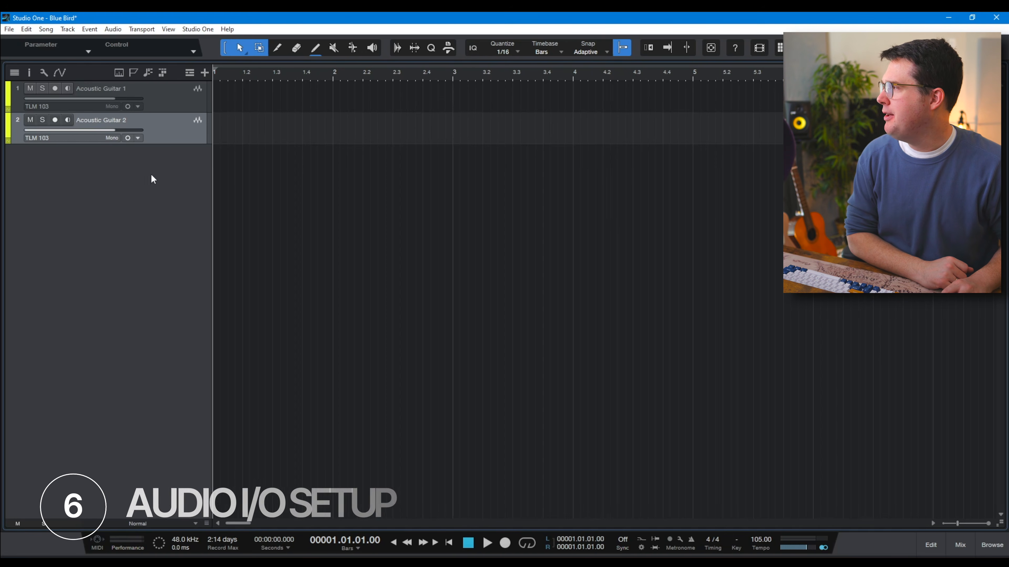
{"action": "left_click", "coordinate": [86, 138]}
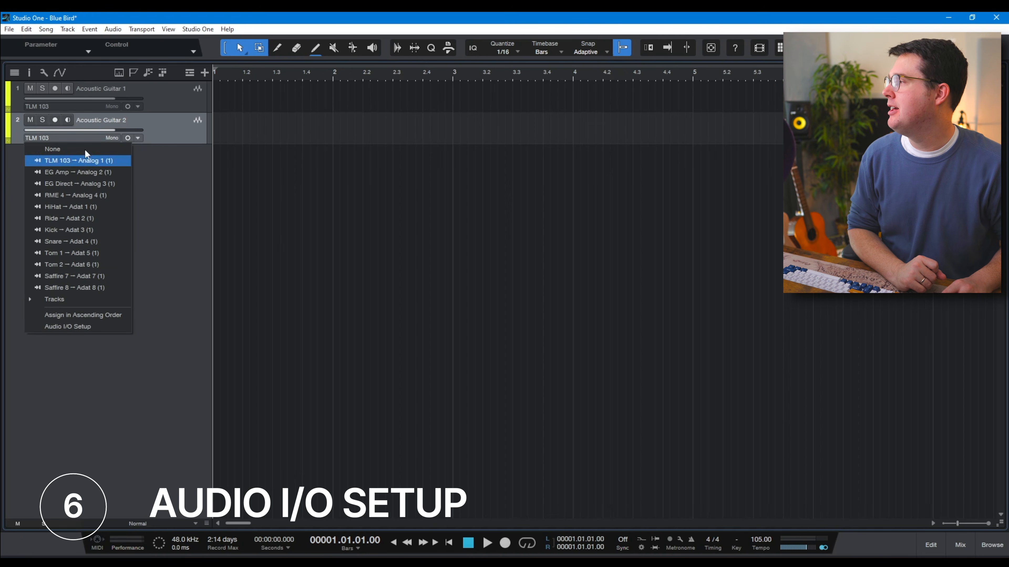
{"action": "left_click", "coordinate": [79, 333]}
{"action": "scroll", "coordinate": [338, 340], "scroll_direction": "down", "scroll_amount": 3}
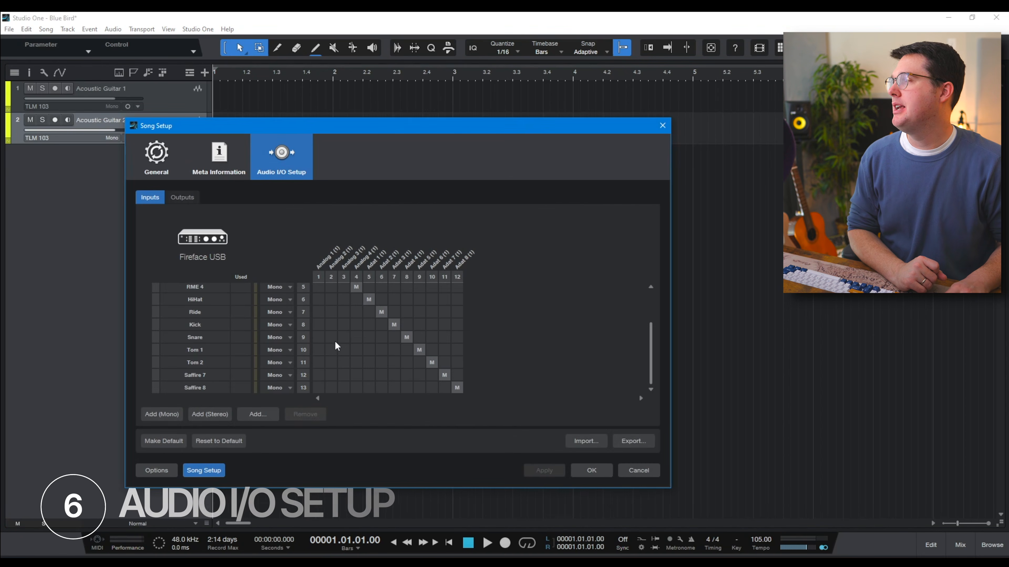
{"action": "left_click", "coordinate": [219, 387]}
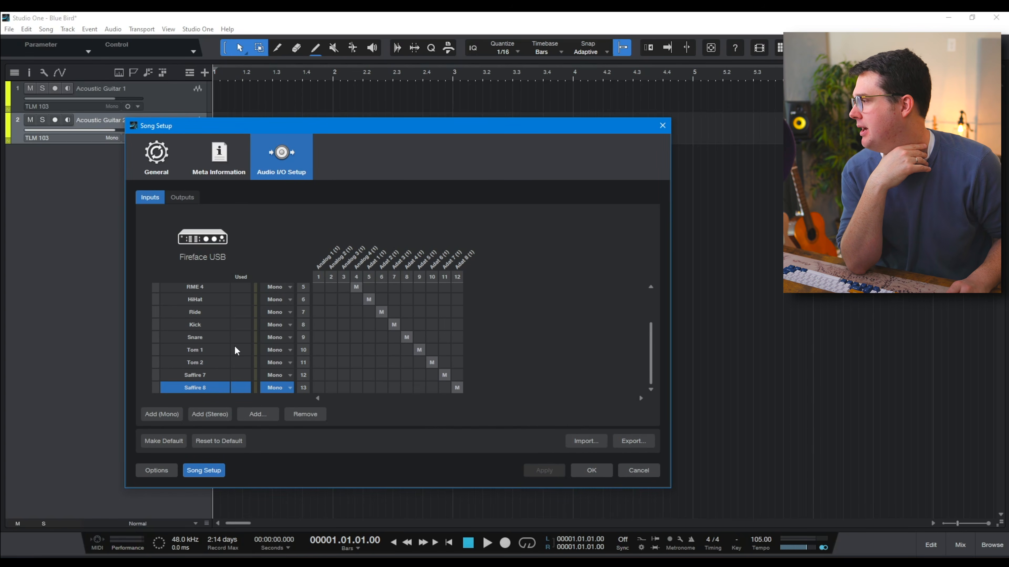
{"action": "scroll", "coordinate": [238, 341], "scroll_direction": "up", "scroll_amount": 3}
Step: Remove the Input L+R channel and all channels from TLM 103 to Snare from the song's inputs, including those in use
{"action": "left_click", "coordinate": [210, 289]}
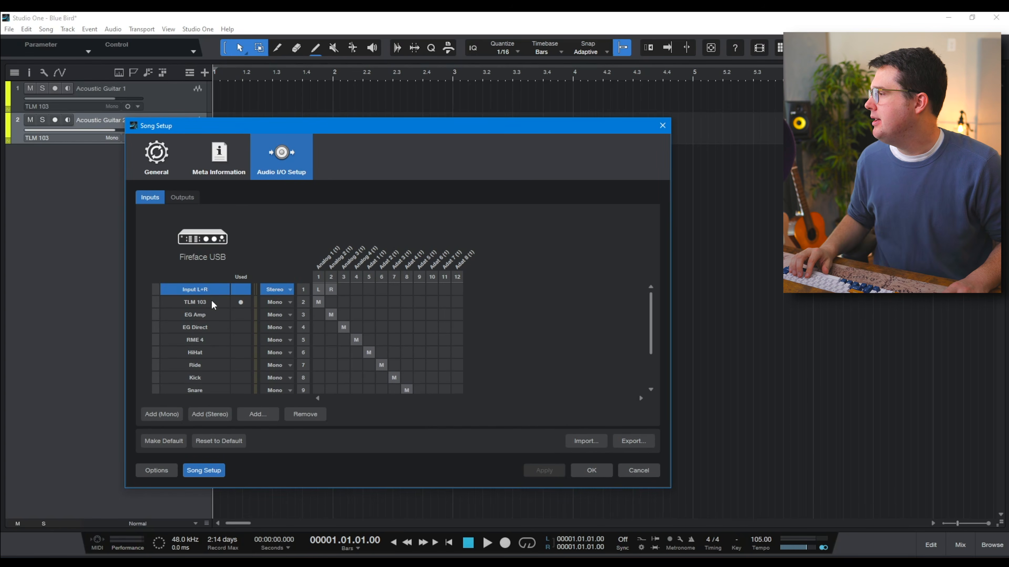
{"action": "left_click", "coordinate": [310, 417]}
{"action": "left_click", "coordinate": [211, 289]}
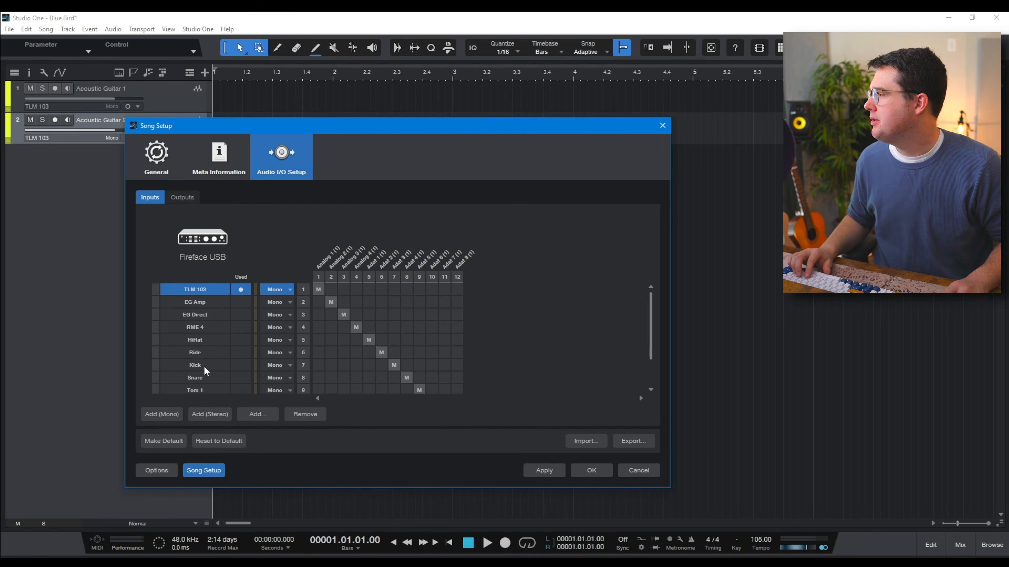
{"action": "left_click", "coordinate": [205, 377], "text": "shift"}
{"action": "left_click", "coordinate": [304, 414]}
{"action": "left_click", "coordinate": [430, 314]}
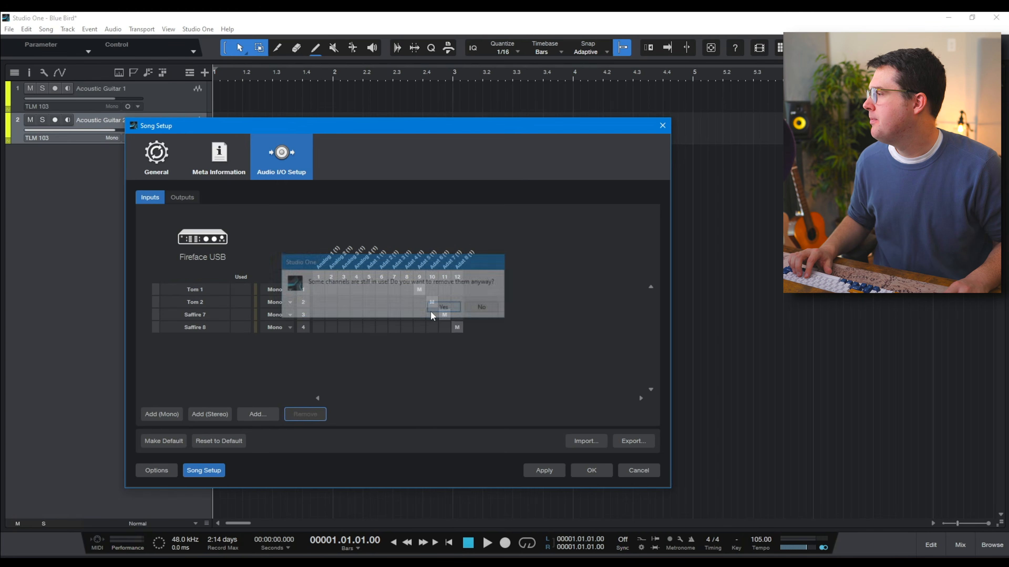
Step: Remove the remaining input channels, Tom 1 through Saffire 8, from the song's inputs
{"action": "left_click", "coordinate": [196, 286]}
{"action": "left_click", "coordinate": [215, 328], "text": "shift"}
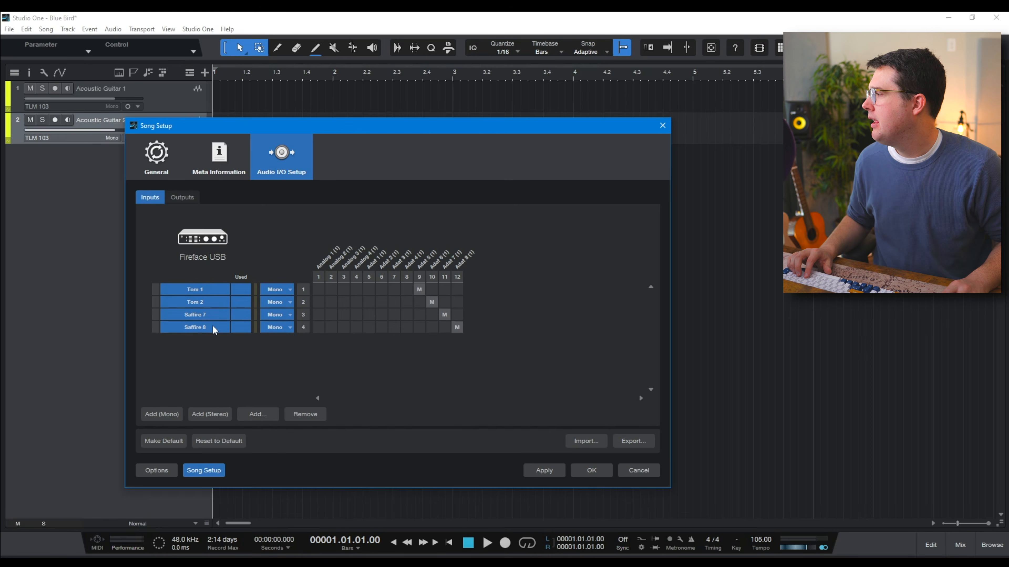
{"action": "left_click", "coordinate": [308, 414]}
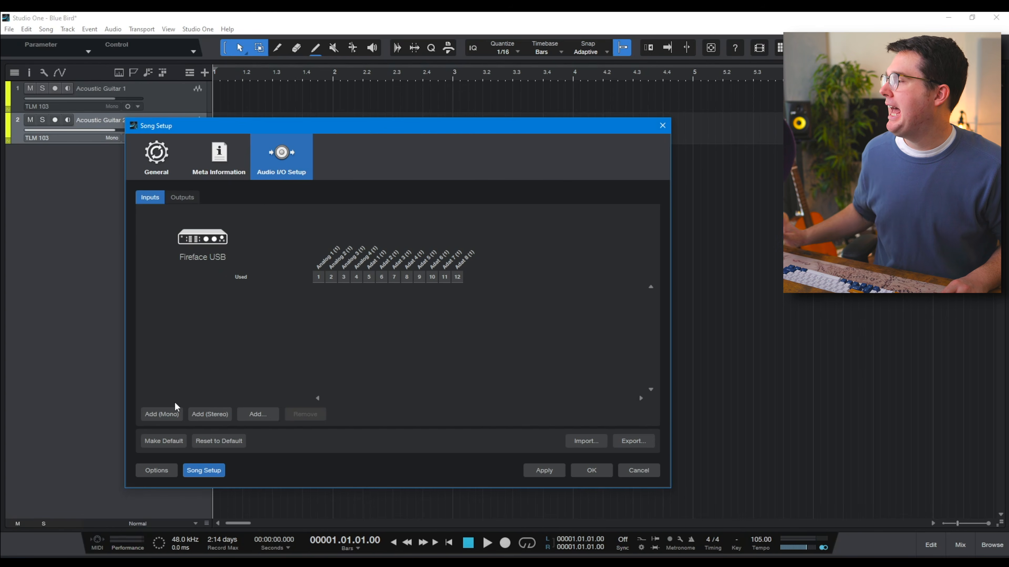
Step: Add twelve mono input channels to the song, one for each Fireface USB input from Analog 1 to Adat 8
{"action": "left_click", "coordinate": [172, 413]}
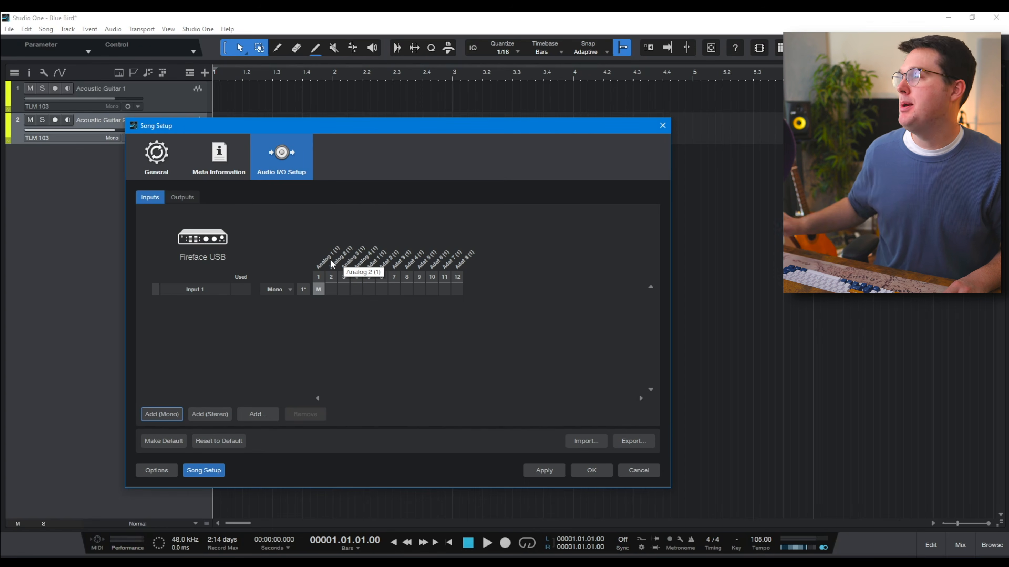
{"action": "left_click", "coordinate": [166, 411]}
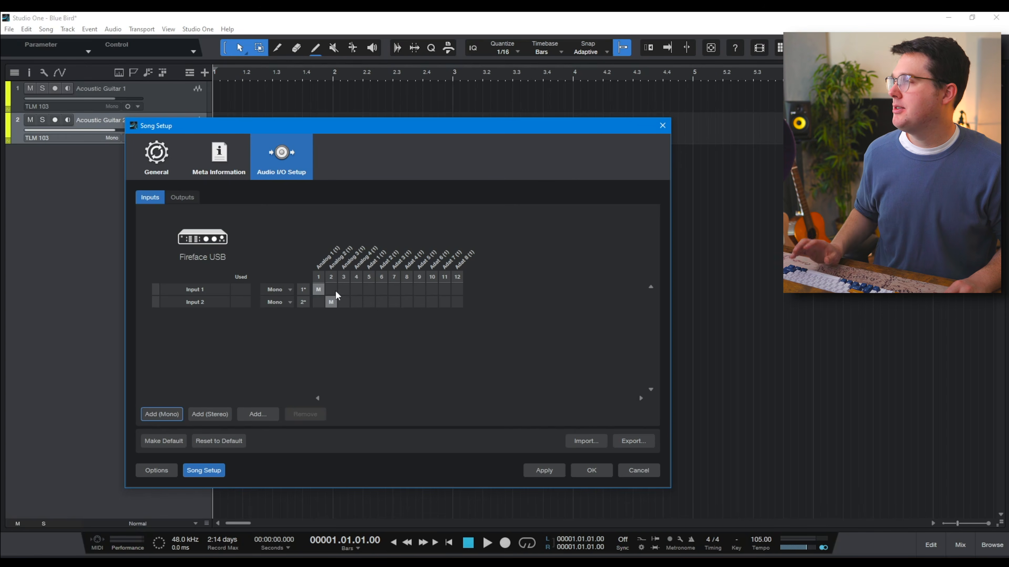
{"action": "left_click", "coordinate": [172, 419]}
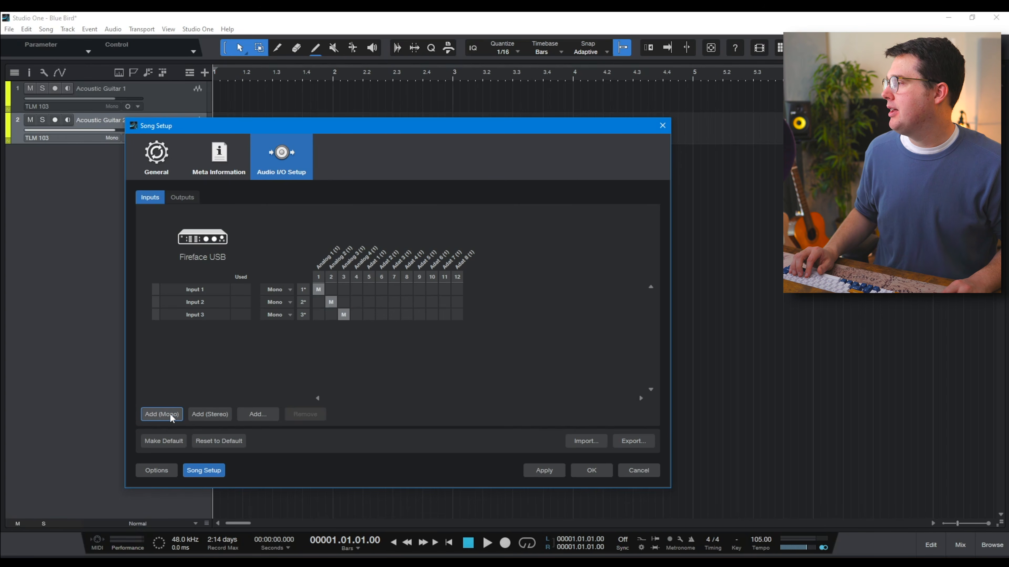
{"action": "left_click", "coordinate": [173, 418]}
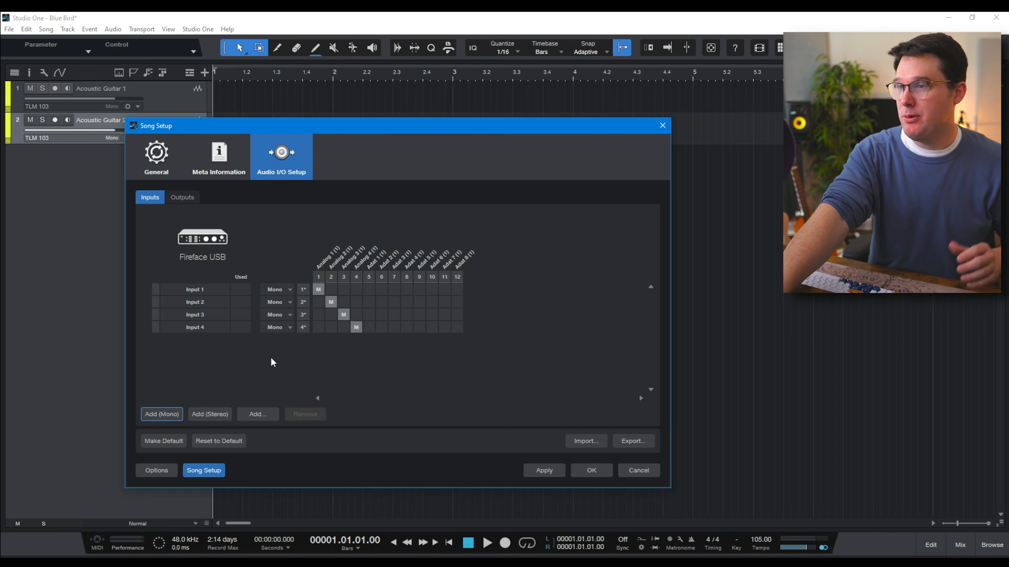
{"action": "left_click", "coordinate": [172, 415]}
{"action": "left_click", "coordinate": [172, 416]}
{"action": "left_click", "coordinate": [172, 415]}
{"action": "left_click", "coordinate": [172, 415]}
{"action": "left_click", "coordinate": [172, 415]}
{"action": "left_click", "coordinate": [172, 416]}
{"action": "left_click", "coordinate": [172, 415]}
{"action": "left_click", "coordinate": [172, 415]}
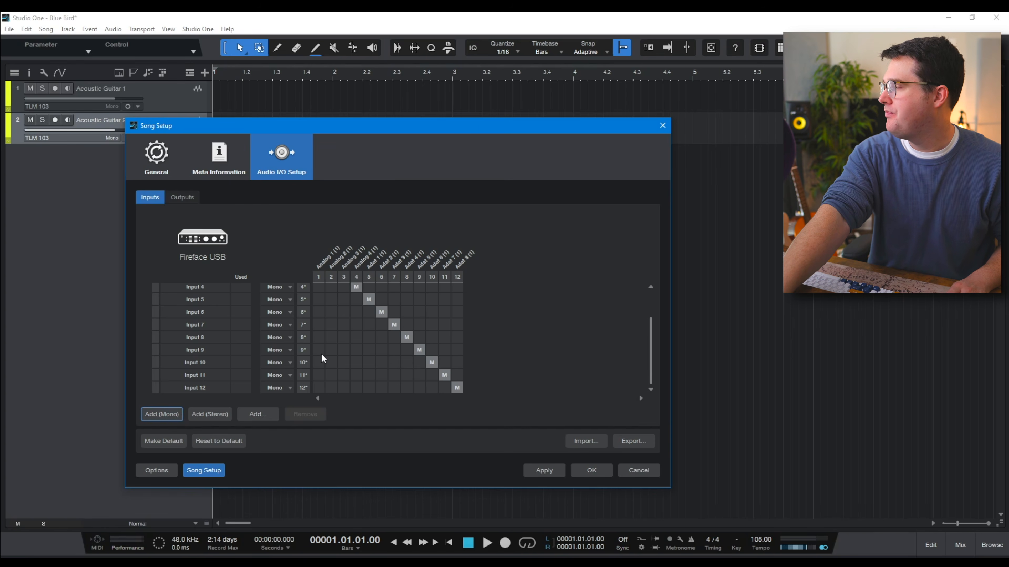
Step: Rename the first four input channels as TLM 103, EG DI Box, Guitar 1 and Guitar 2
{"action": "scroll", "coordinate": [322, 358], "scroll_direction": "up", "scroll_amount": 3}
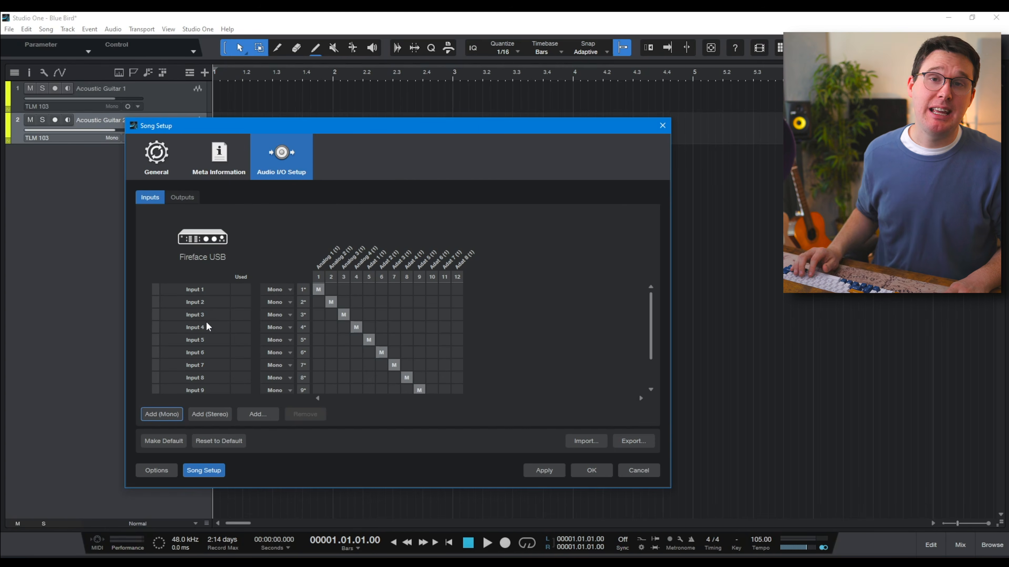
{"action": "left_click", "coordinate": [200, 292]}
{"action": "double_click", "coordinate": [200, 294]}
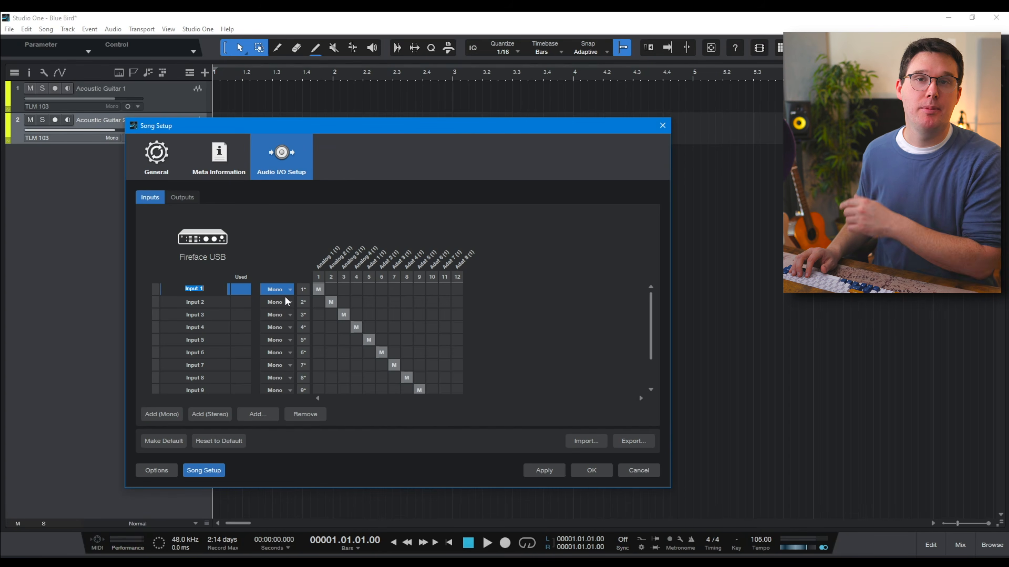
{"action": "type", "text": "T"}
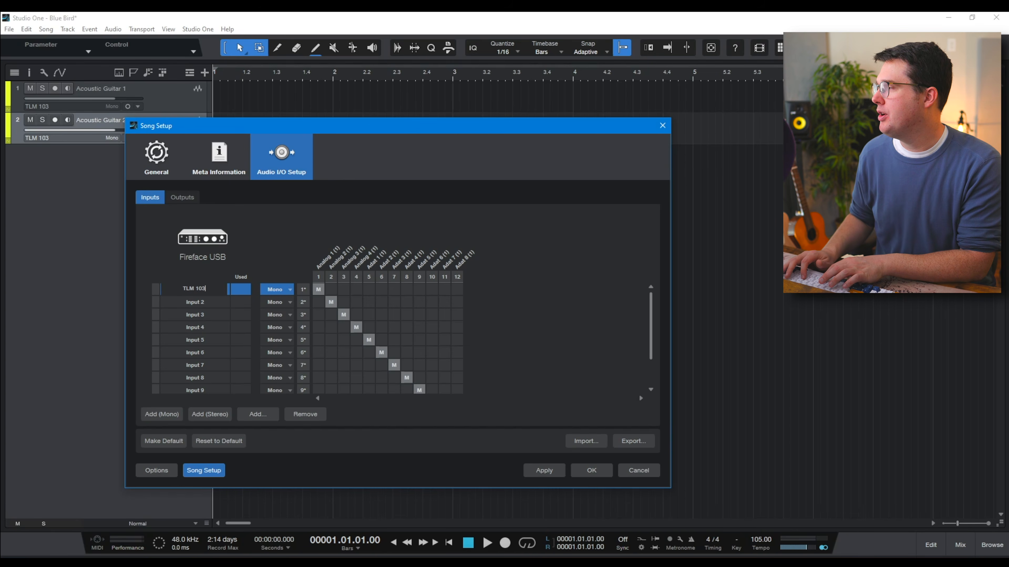
{"action": "type", "text": "LM 103"}
{"action": "key", "text": "Tab"}
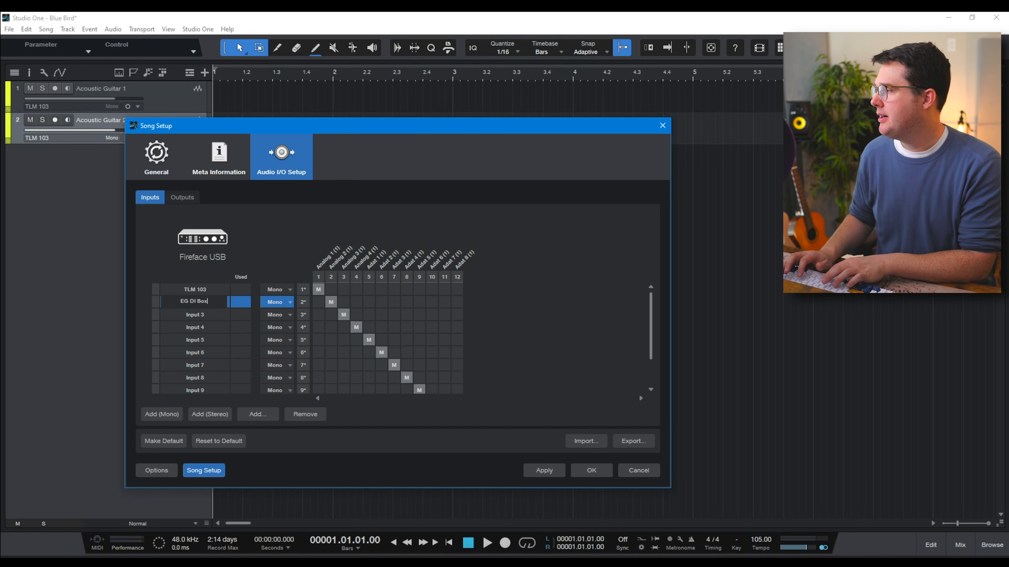
{"action": "key", "text": "Tab"}
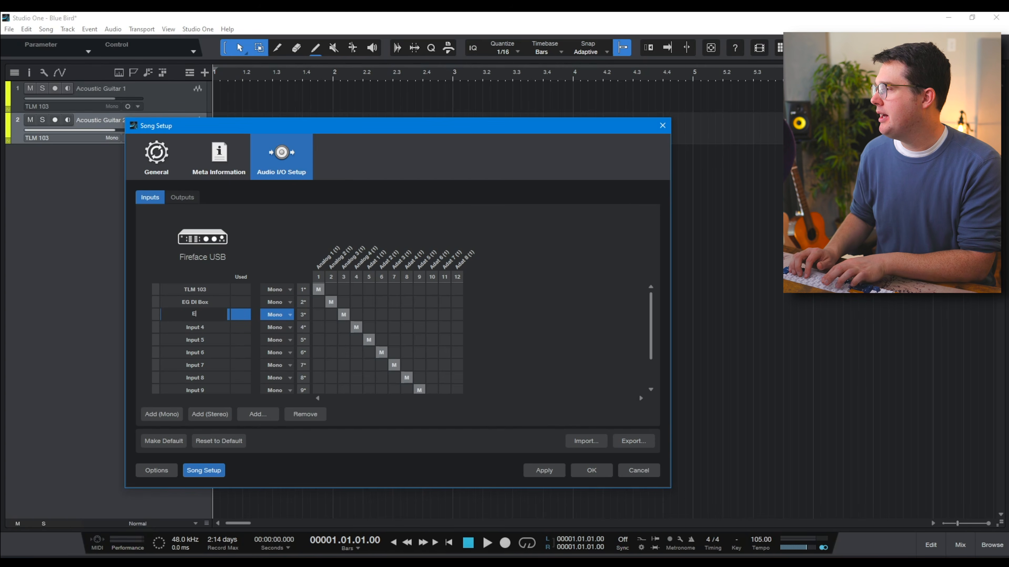
{"action": "type", "text": "Guitar 1"}
{"action": "key", "text": "Tab"}
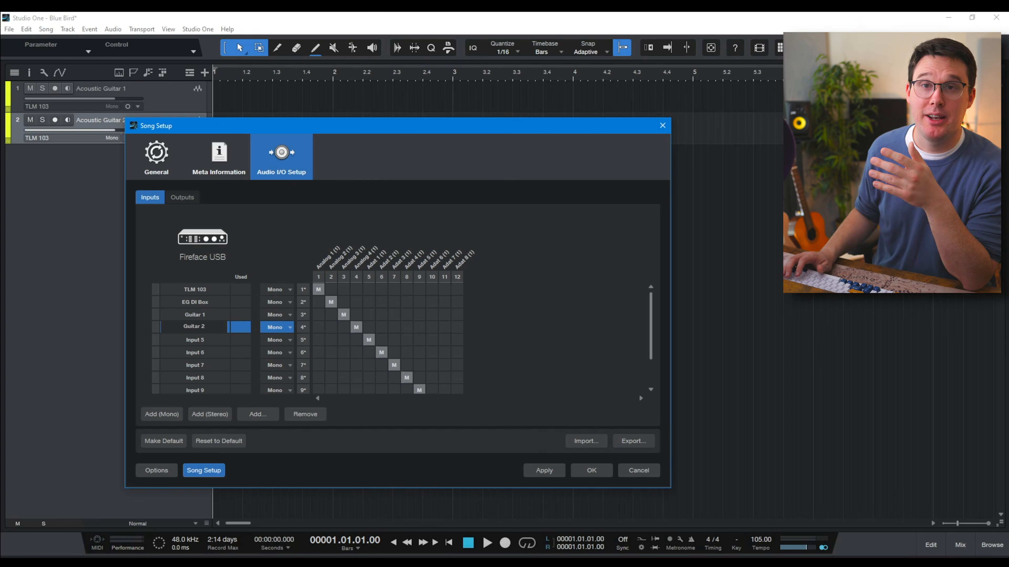
{"action": "key", "text": "Tab"}
{"action": "key", "text": "Tab"}
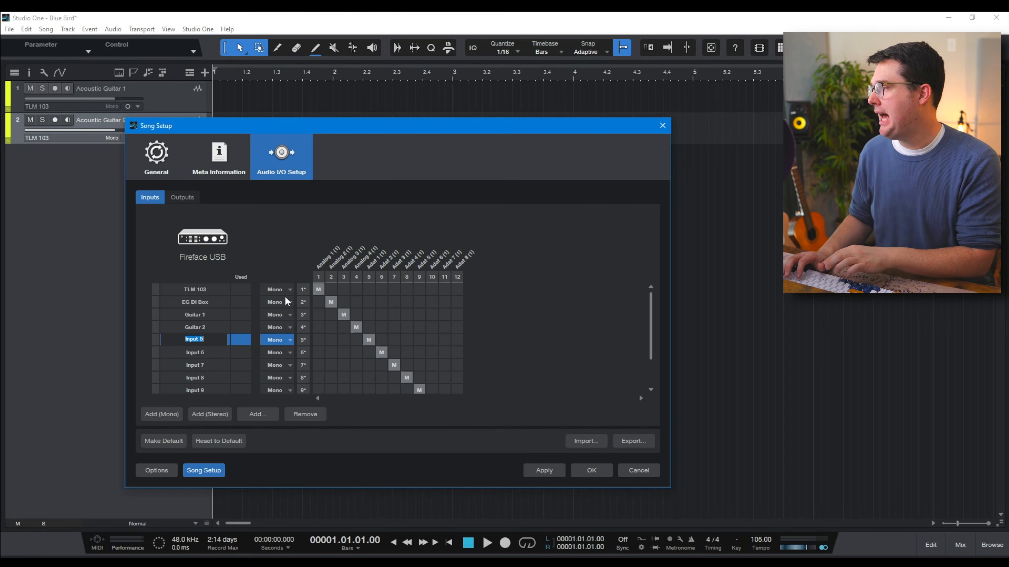
Step: Rename input channels 5 to 10 as HiHat, Ride, Kick, Snare, Tom 1 and Tom 2
{"action": "double_click", "coordinate": [204, 340]}
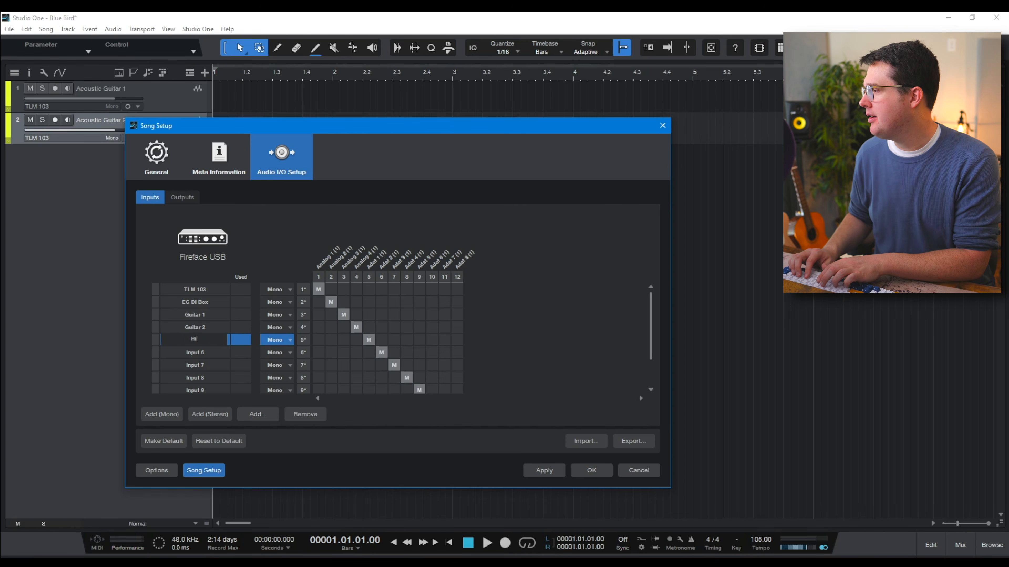
{"action": "key", "text": "Tab"}
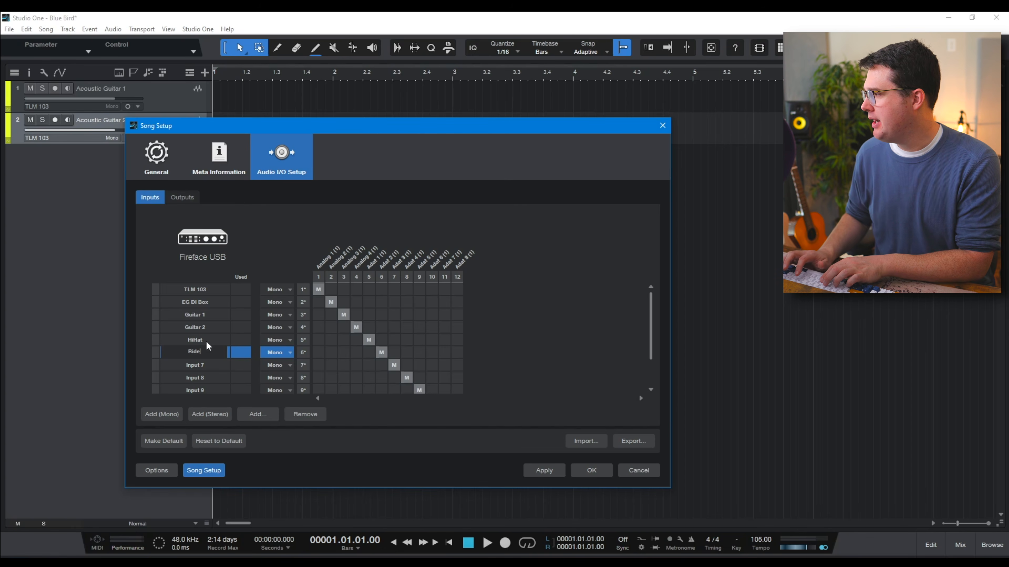
{"action": "key", "text": "Tab"}
{"action": "key", "text": "Tab"}
{"action": "type", "text": "Snare"}
{"action": "key", "text": "Tab"}
{"action": "type", "text": "Tom "}
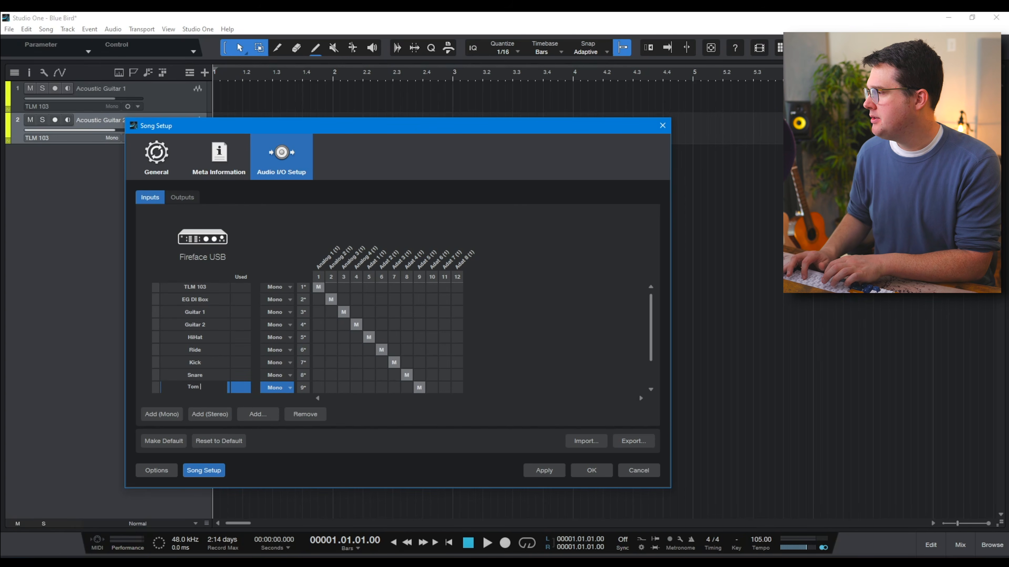
{"action": "type", "text": "1"}
{"action": "key", "text": "Tab"}
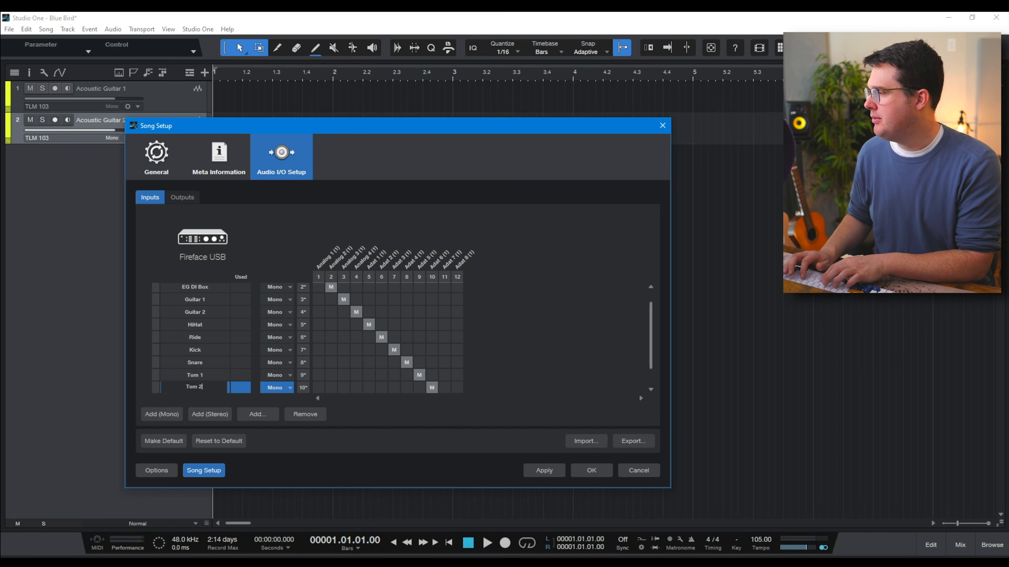
{"action": "type", "text": "Tom 2"}
{"action": "key", "text": "Tab"}
{"action": "scroll", "coordinate": [214, 380], "scroll_direction": "down", "scroll_amount": 1}
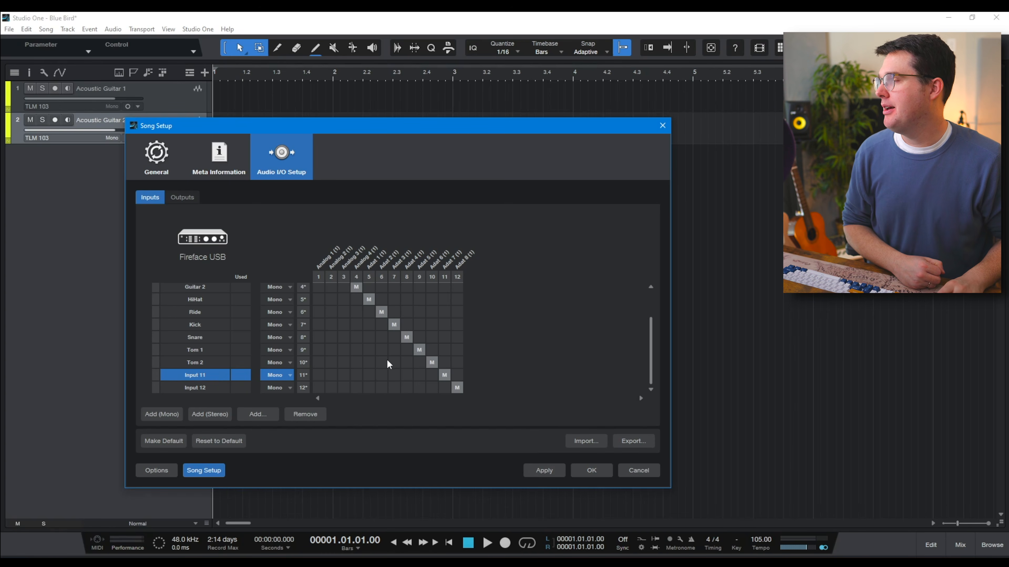
Step: Apply the new input channels, check the song's output channels and close the Song Setup
{"action": "left_click", "coordinate": [544, 471]}
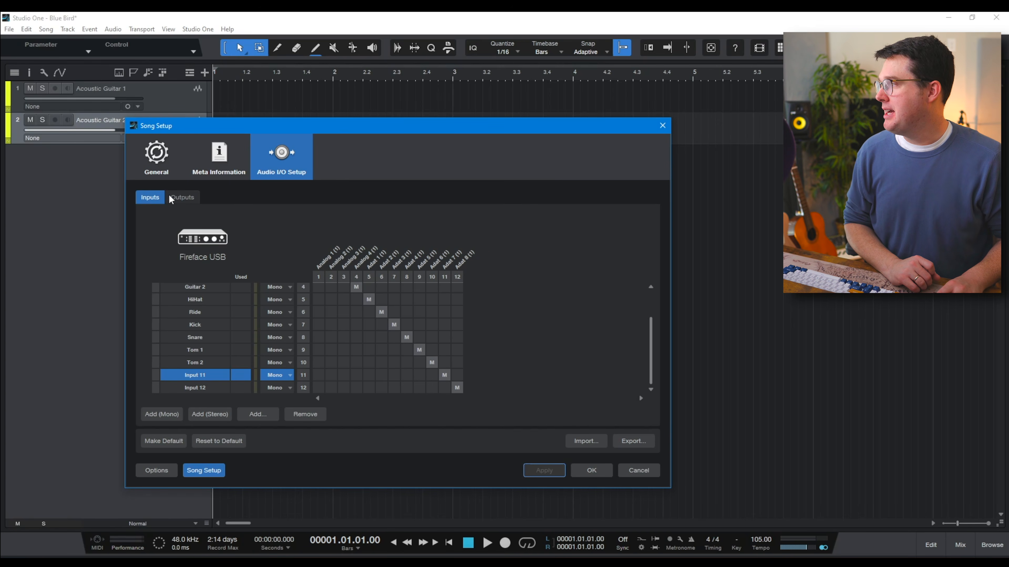
{"action": "left_click", "coordinate": [178, 200]}
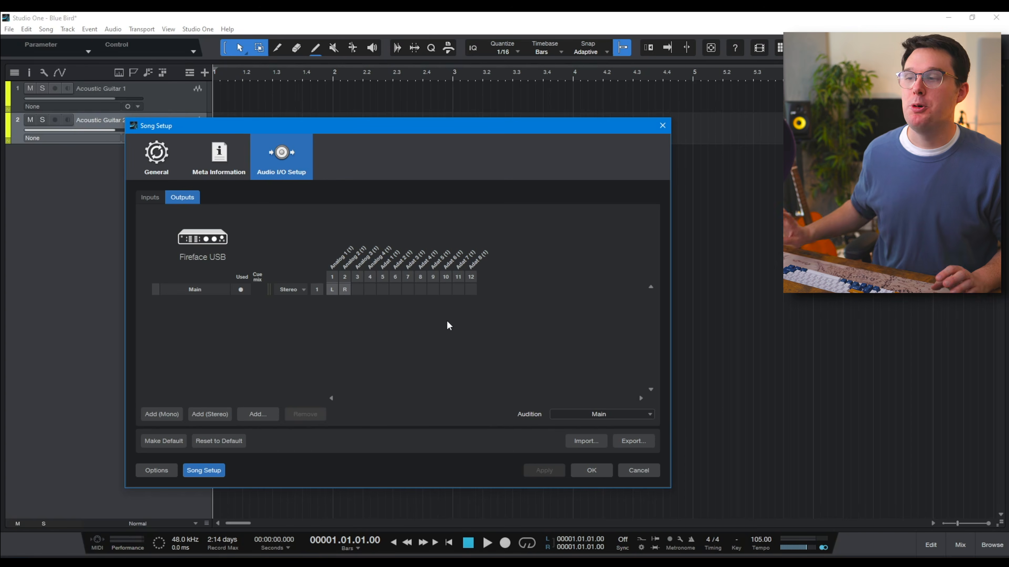
{"action": "left_click", "coordinate": [592, 472]}
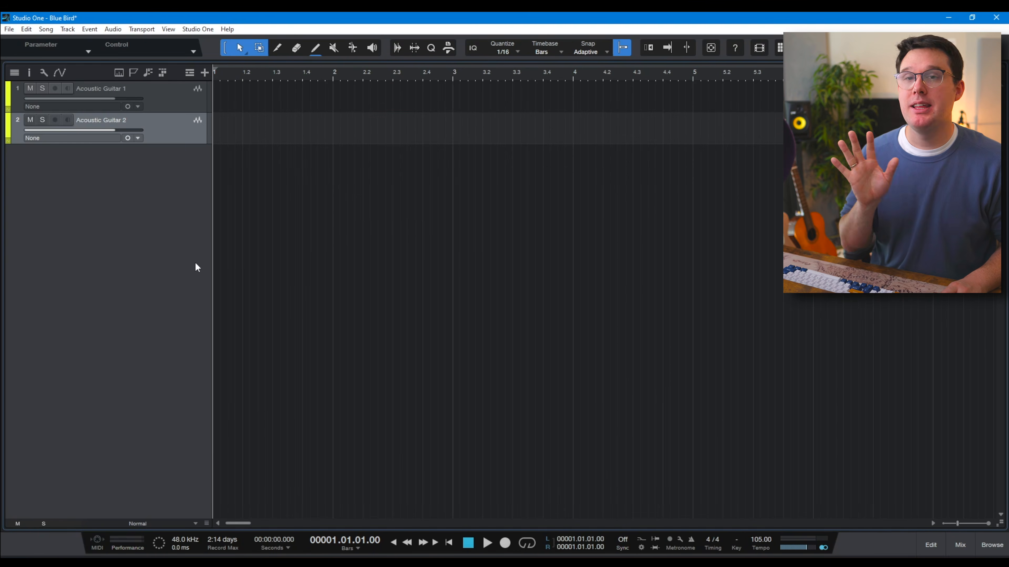
Step: Assign the TLM 103 input to Acoustic Guitar 2 and Acoustic Guitar 1
{"action": "left_click", "coordinate": [56, 139]}
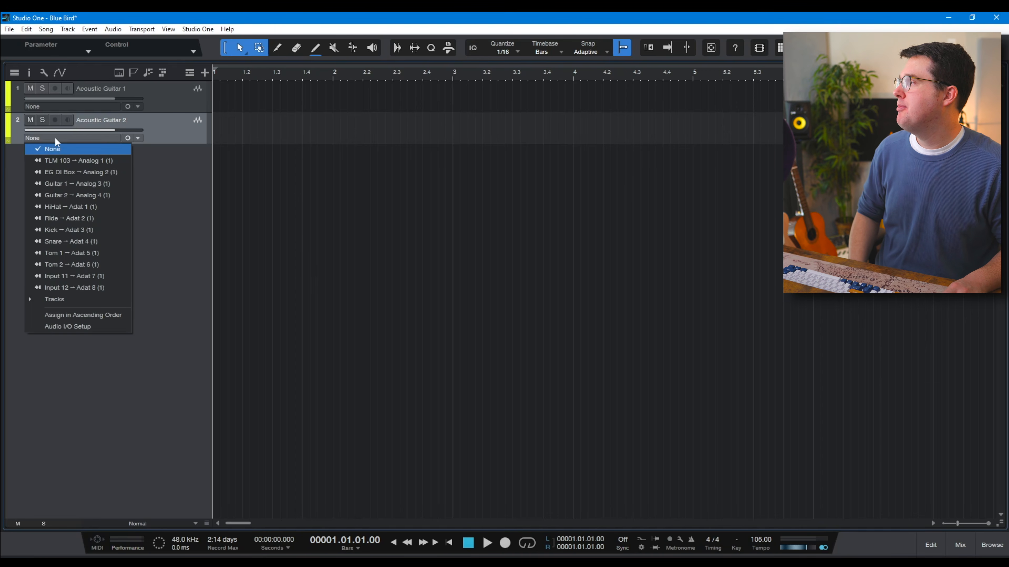
{"action": "left_click", "coordinate": [67, 160]}
{"action": "left_click", "coordinate": [67, 106]}
{"action": "left_click", "coordinate": [72, 133]}
{"action": "left_click", "coordinate": [177, 99]}
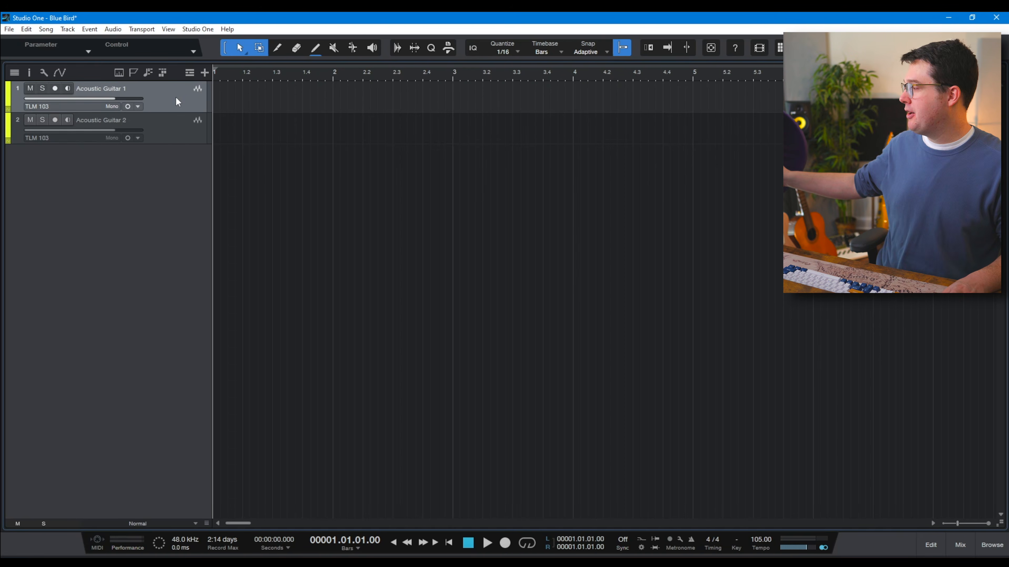
Step: Reselect TLM 103 in the input choices of both Acoustic Guitar tracks and leave Acoustic Guitar 2 selected
{"action": "left_click", "coordinate": [73, 107]}
{"action": "left_click", "coordinate": [81, 128]}
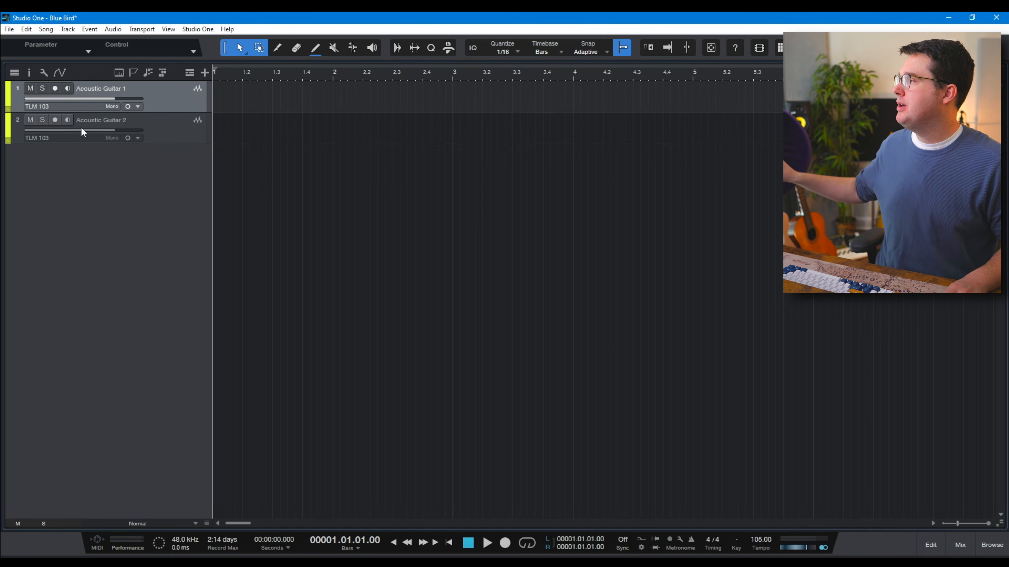
{"action": "left_click", "coordinate": [80, 141]}
{"action": "left_click", "coordinate": [78, 158]}
{"action": "left_click", "coordinate": [175, 123]}
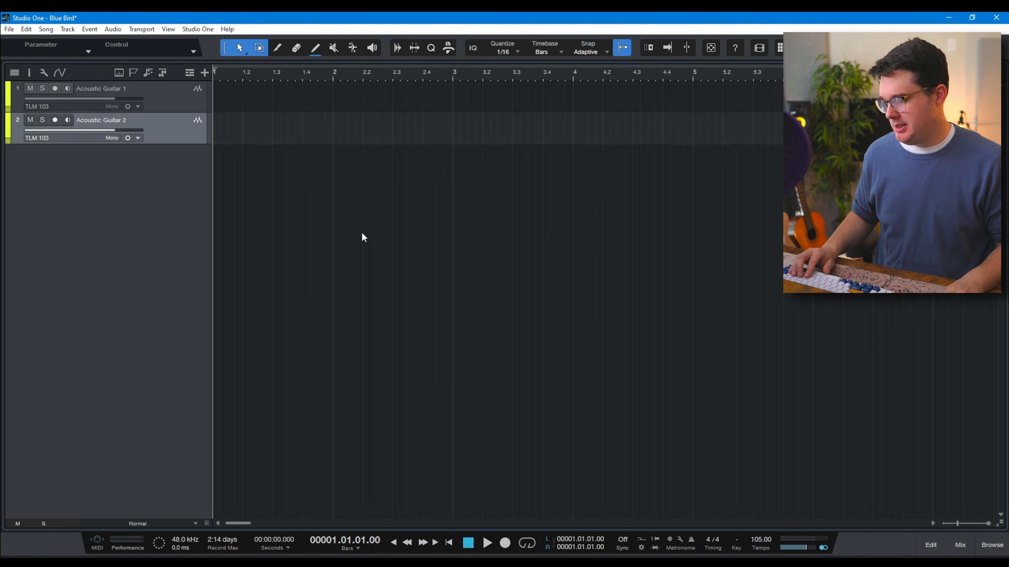
Step: Start adding two more audio tracks, naming them Bass Guitar and colouring them blue
{"action": "key", "text": "t"}
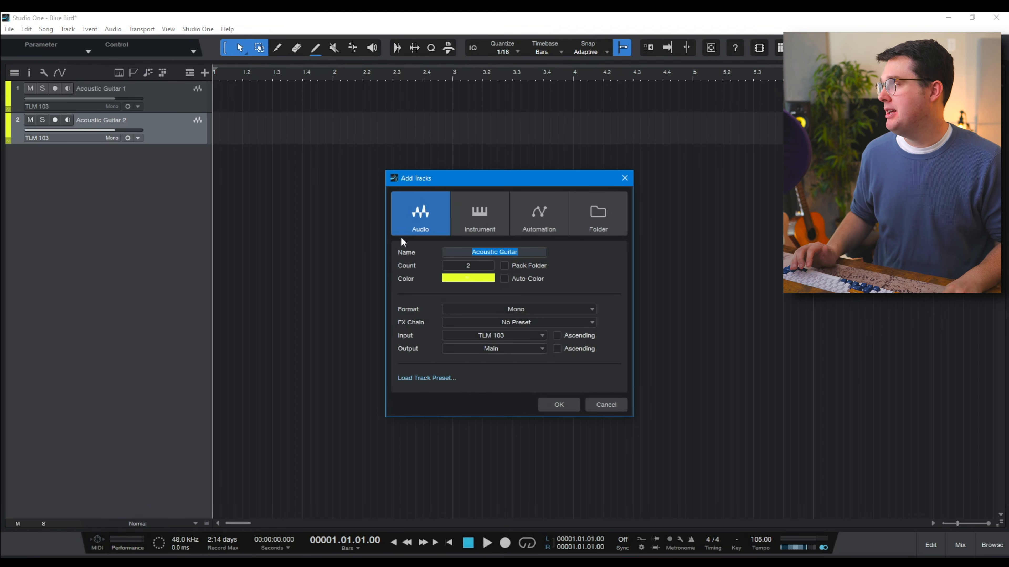
{"action": "type", "text": "Bass Guitar"}
{"action": "key", "text": "Tab"}
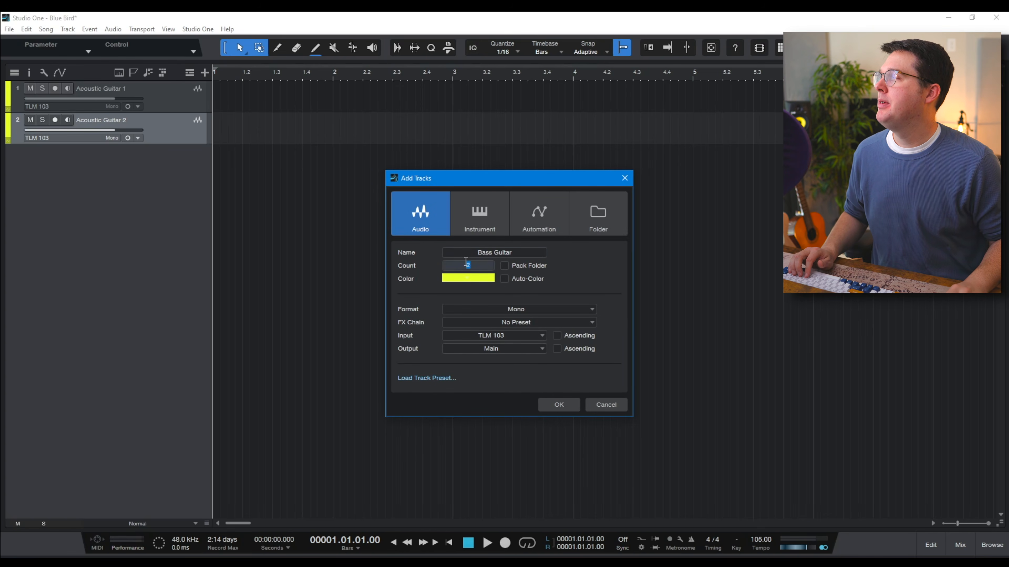
{"action": "left_click", "coordinate": [474, 279]}
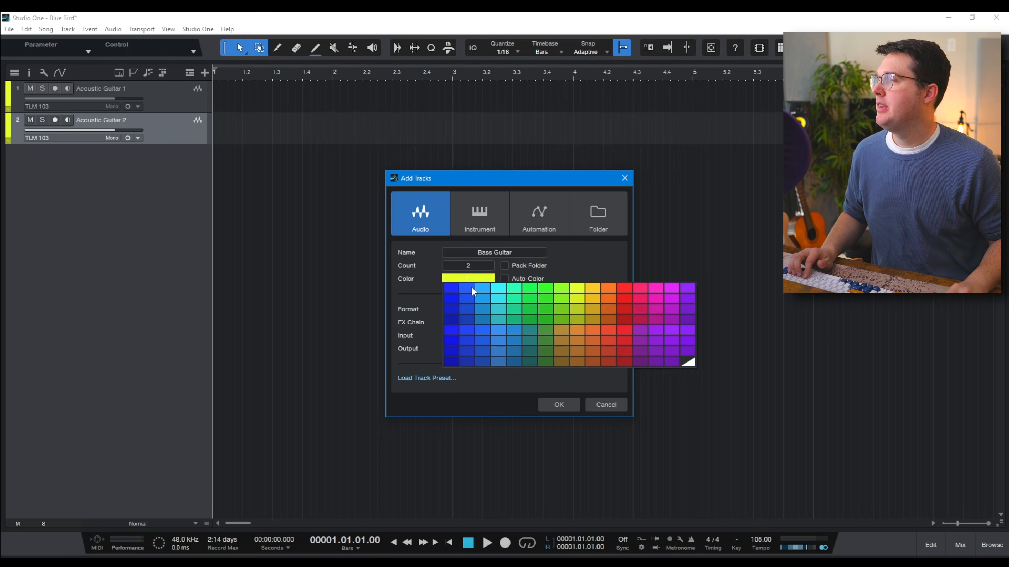
{"action": "left_click", "coordinate": [456, 285]}
Step: Keep No Preset as the FX chain, set the input to EG DI Box and create the two mono Bass Guitar tracks
{"action": "left_click", "coordinate": [526, 323]}
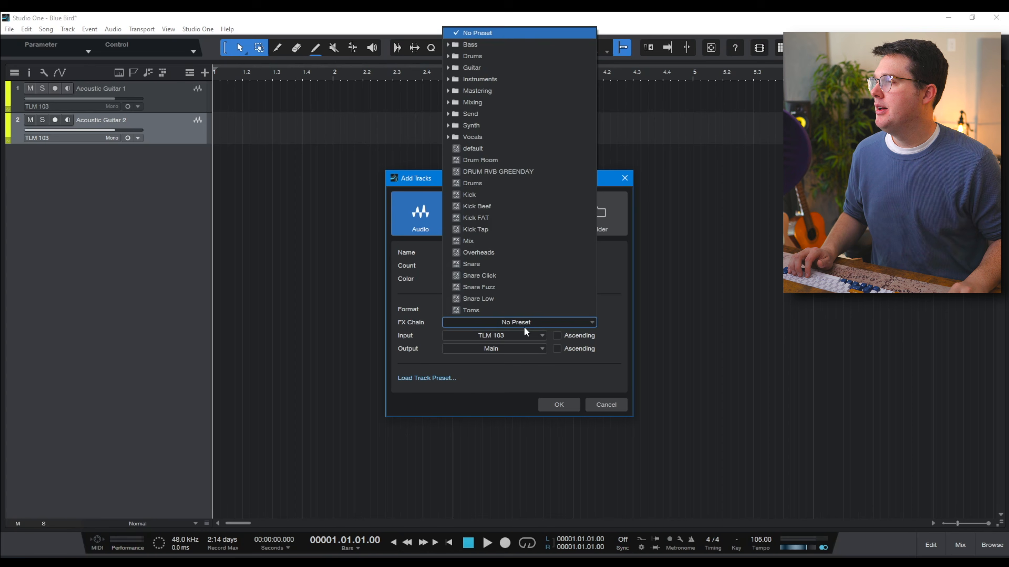
{"action": "left_click", "coordinate": [473, 377]}
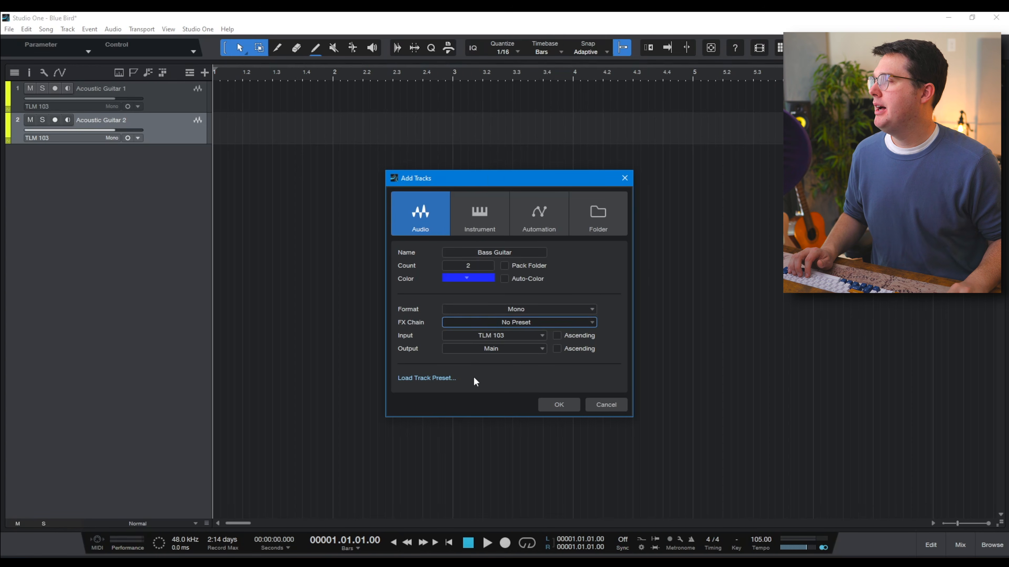
{"action": "left_click", "coordinate": [479, 336]}
{"action": "left_click", "coordinate": [485, 362]}
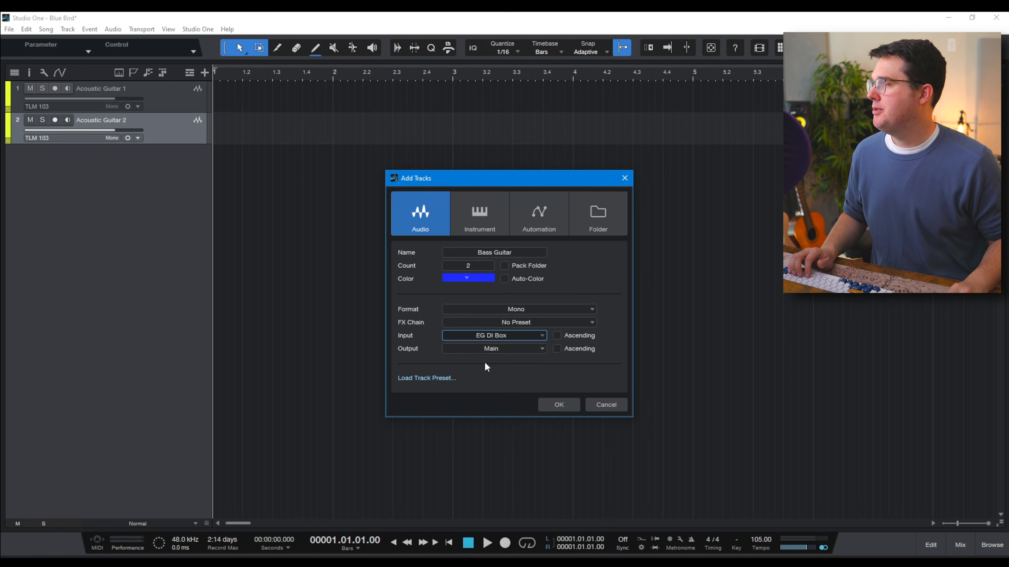
{"action": "left_click", "coordinate": [552, 402]}
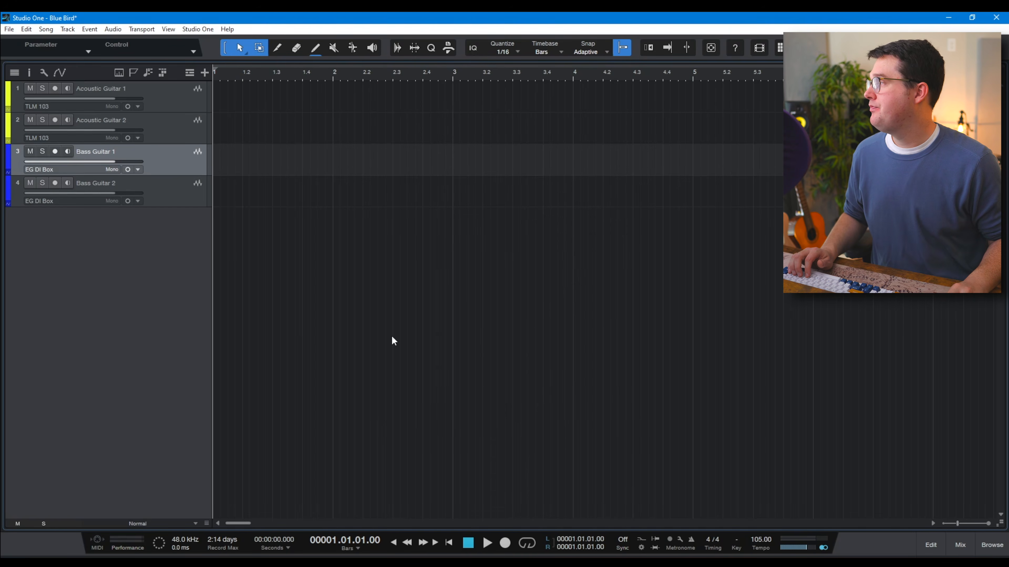
Step: Rename the Bass Guitar 2 track to Bass Amp and the Bass Guitar 1 track to Bass DI
{"action": "double_click", "coordinate": [109, 182]}
{"action": "type", "text": "Bass Amp"}
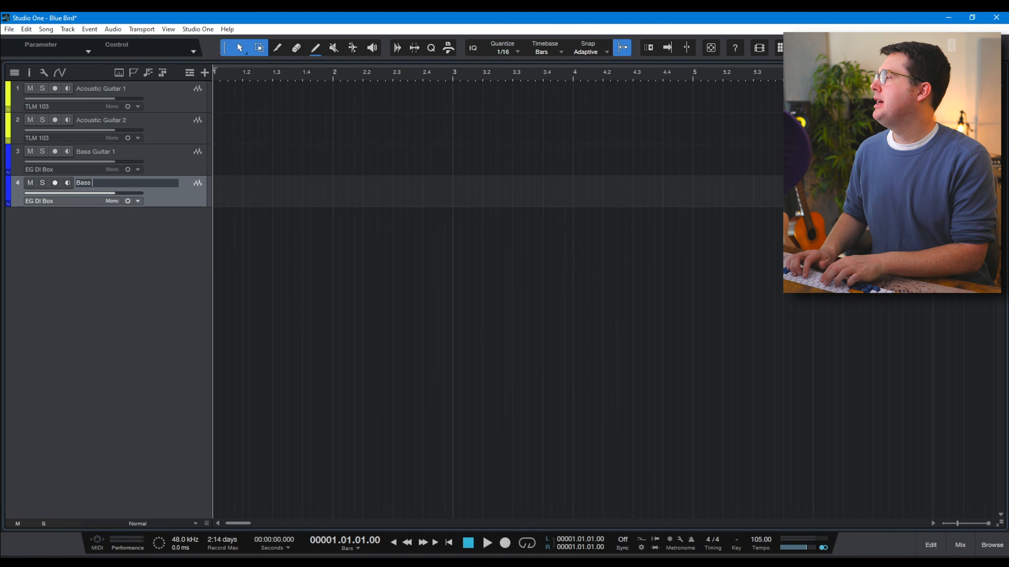
{"action": "key", "text": "Return"}
{"action": "double_click", "coordinate": [95, 151]}
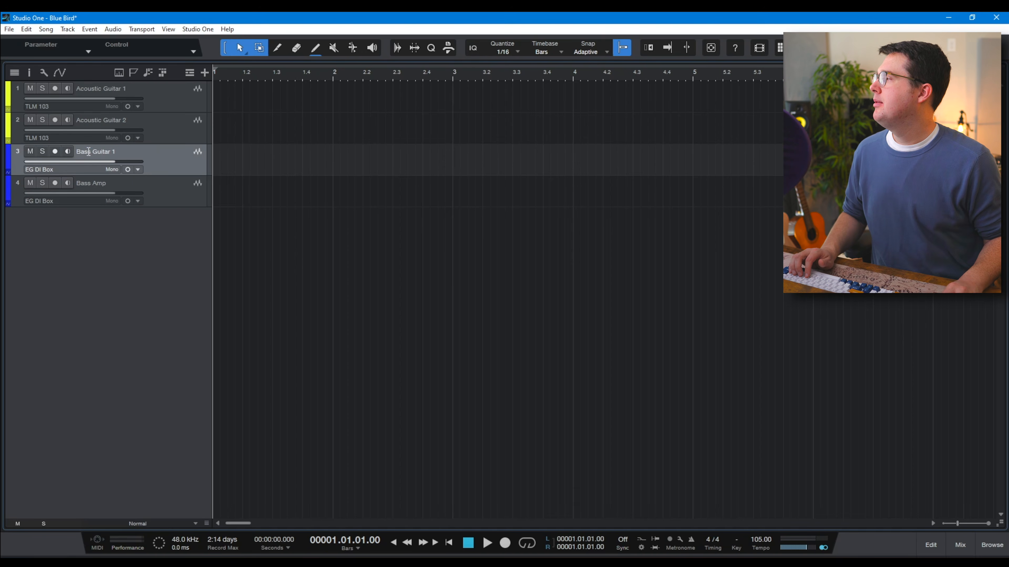
{"action": "type", "text": "Bass DI"}
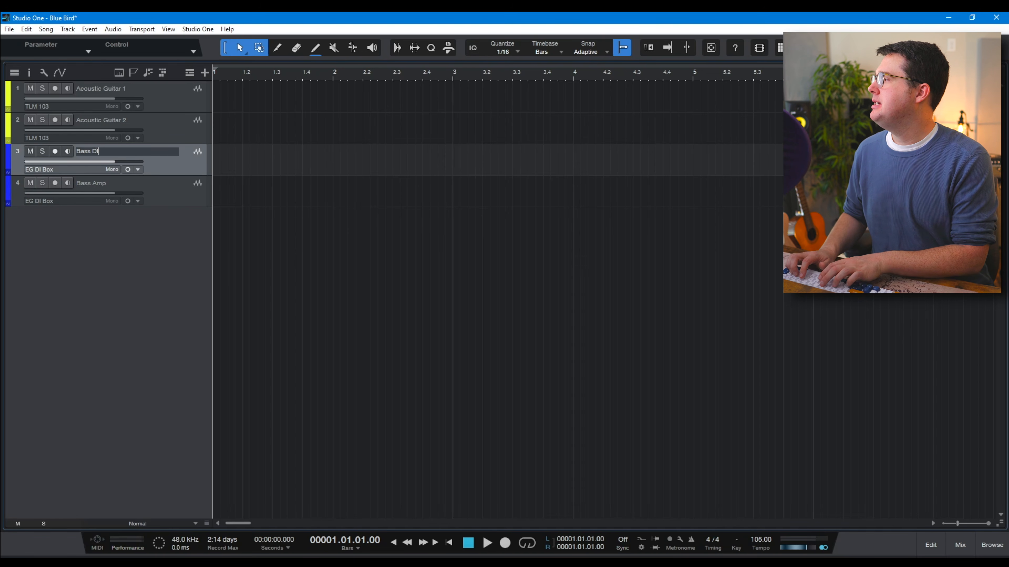
{"action": "key", "text": "Return"}
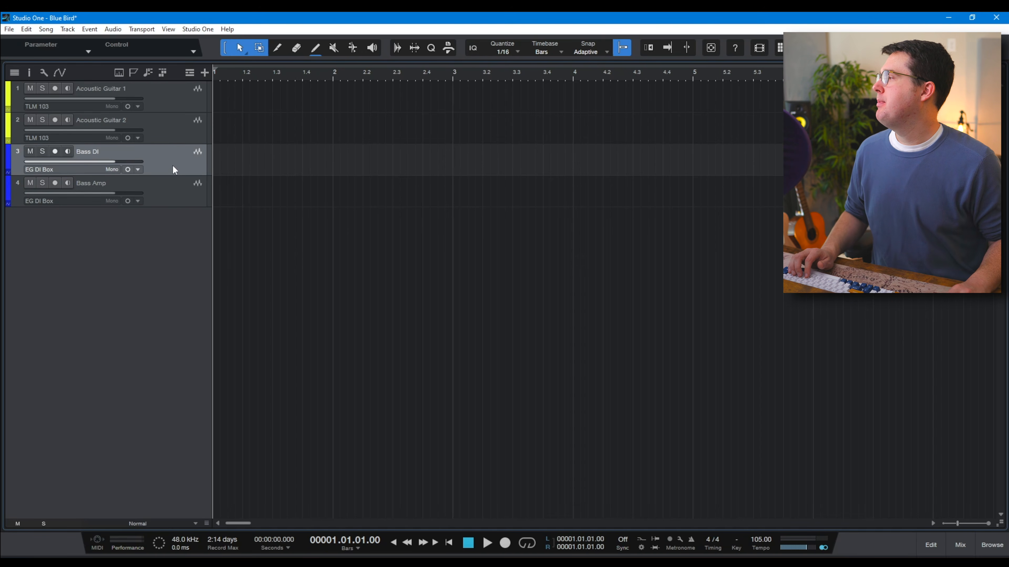
Step: Set the Bass Amp track's input to Kick and select that track
{"action": "left_click", "coordinate": [61, 201]}
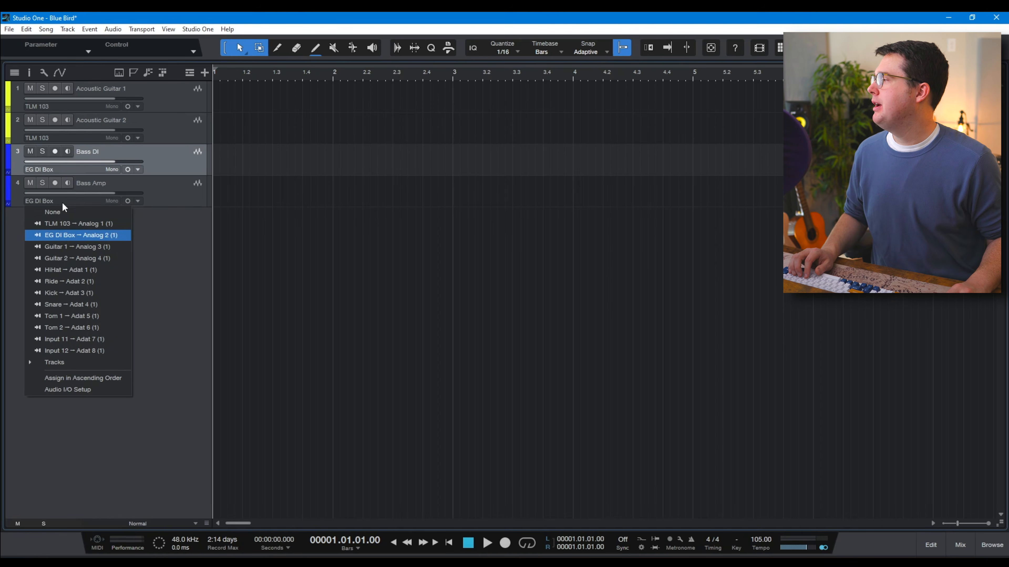
{"action": "left_click", "coordinate": [79, 293]}
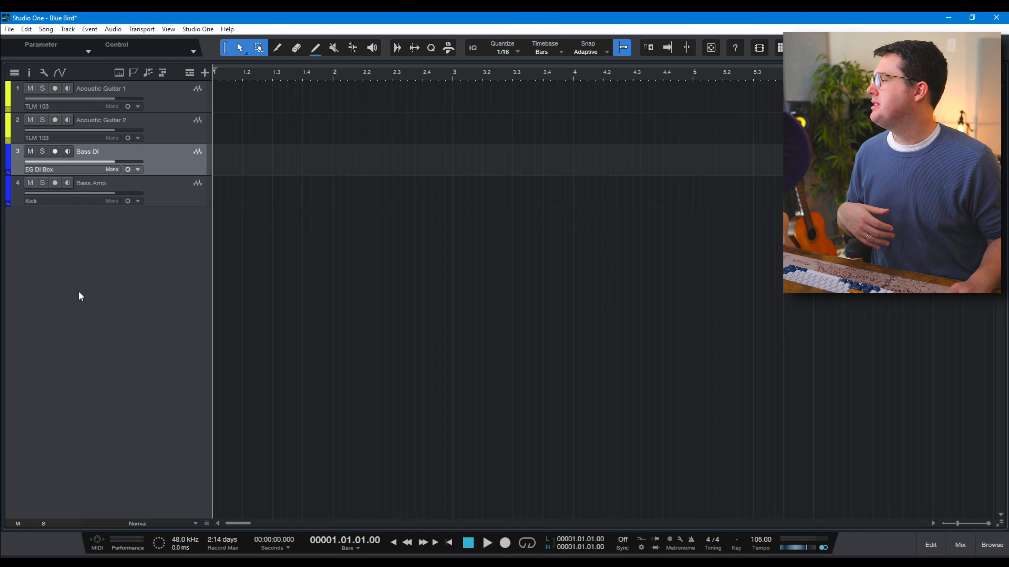
{"action": "left_click", "coordinate": [179, 195]}
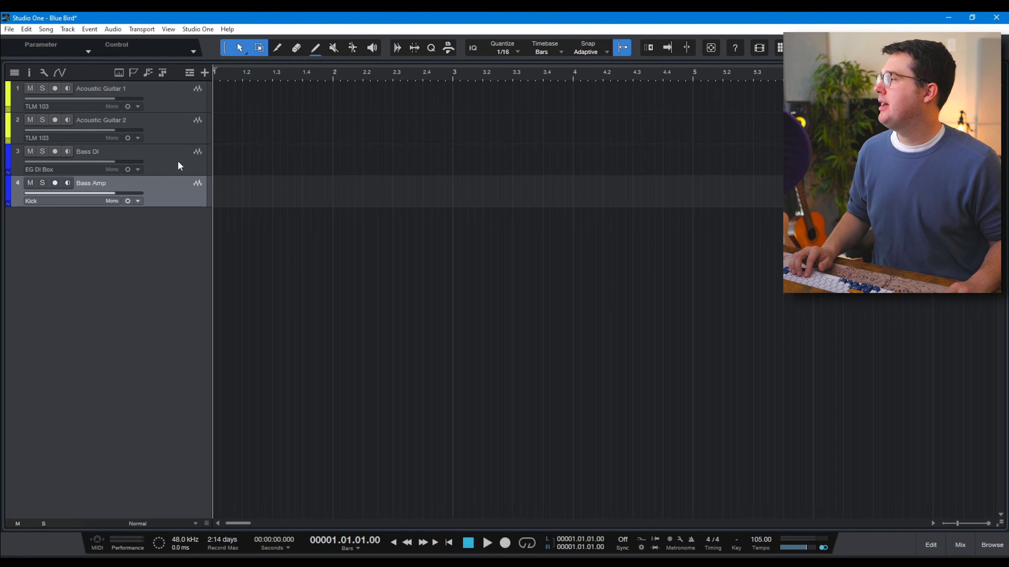
{"action": "left_click", "coordinate": [177, 162]}
{"action": "left_click", "coordinate": [174, 190]}
{"action": "left_click", "coordinate": [177, 164]}
{"action": "left_click", "coordinate": [162, 192]}
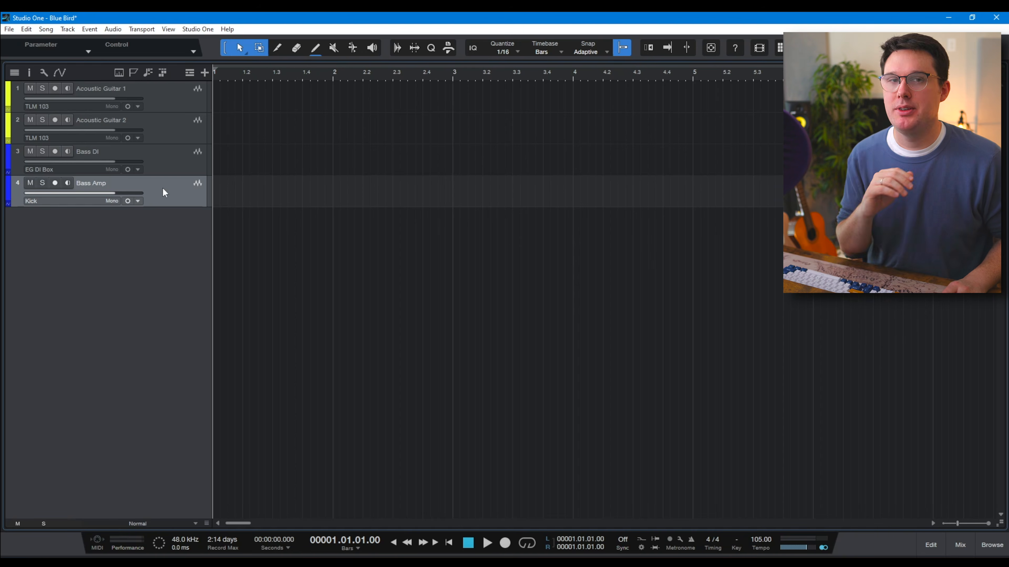
Step: Add three green mono audio tracks named Electric Guitar with TLM 103 as input and no FX chain preset
{"action": "type", "text": "tElectric Guitar"}
{"action": "left_click", "coordinate": [469, 265]}
{"action": "type", "text": "3"}
{"action": "left_click", "coordinate": [468, 278]}
{"action": "left_click", "coordinate": [531, 290]}
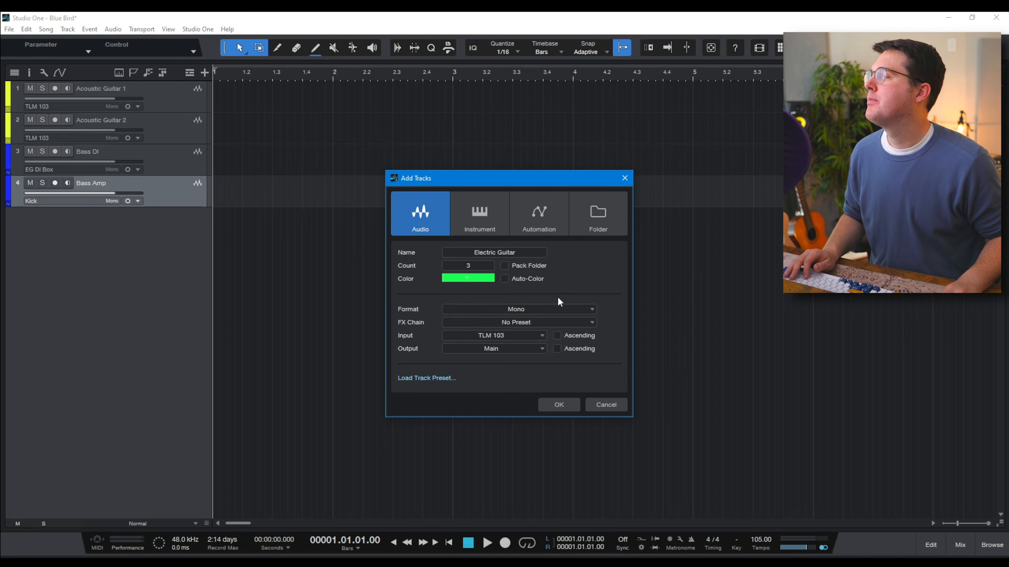
{"action": "left_click", "coordinate": [562, 404]}
Step: Add seven red mono audio tracks named Kick for the drums
{"action": "type", "text": "tKick"}
{"action": "left_click", "coordinate": [468, 278]}
{"action": "left_click", "coordinate": [623, 293]}
{"action": "left_click", "coordinate": [559, 404]}
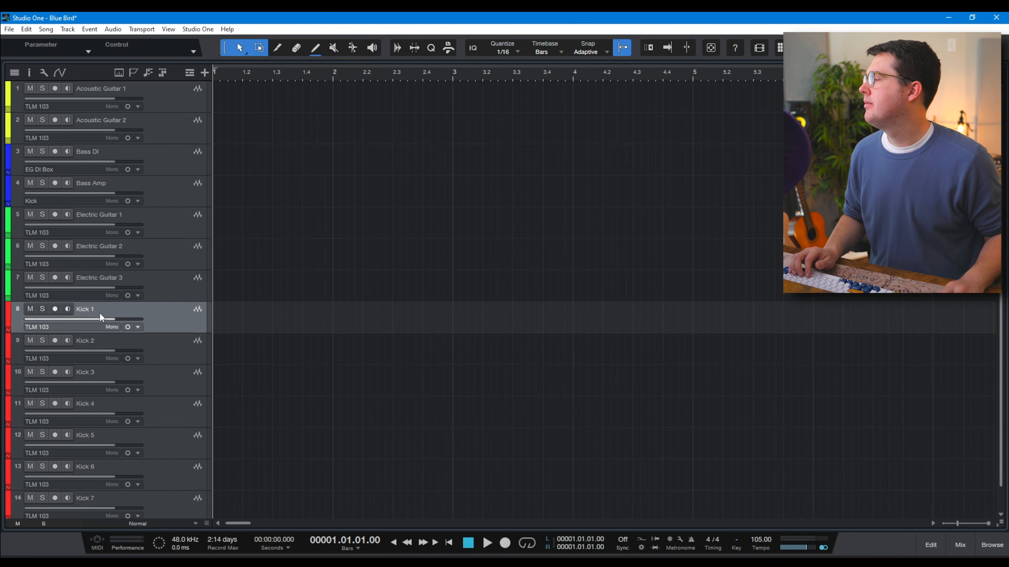
Step: Rename the seven drum tracks in order as Kick, Snare, Tom 1, Tom 2, HiHat, Ride and Room
{"action": "type", "text": "Kick"}
{"action": "key", "text": "Tab"}
{"action": "type", "text": "Snare"}
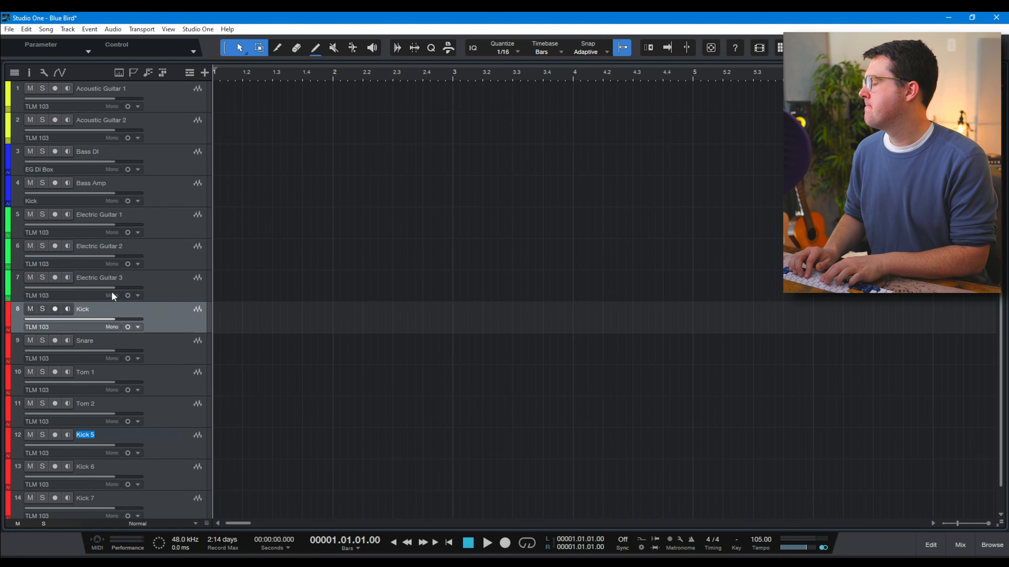
{"action": "type", "text": "Room"}
{"action": "key", "text": "Return"}
Step: Assign the Kick, Snare, Tom 1, Tom 2, HiHat and Ride tracks to their matching inputs and leave the Kick track selected
{"action": "scroll", "coordinate": [88, 315], "scroll_direction": "down", "scroll_amount": 1}
{"action": "left_click", "coordinate": [88, 314]}
{"action": "left_click", "coordinate": [97, 403]}
{"action": "left_click", "coordinate": [91, 344]}
{"action": "left_click", "coordinate": [86, 446]}
{"action": "left_click", "coordinate": [72, 374]}
{"action": "left_click", "coordinate": [95, 289]}
{"action": "left_click", "coordinate": [86, 405]}
{"action": "left_click", "coordinate": [79, 332]}
{"action": "left_click", "coordinate": [79, 438]}
{"action": "left_click", "coordinate": [96, 317]}
{"action": "left_click", "coordinate": [79, 500]}
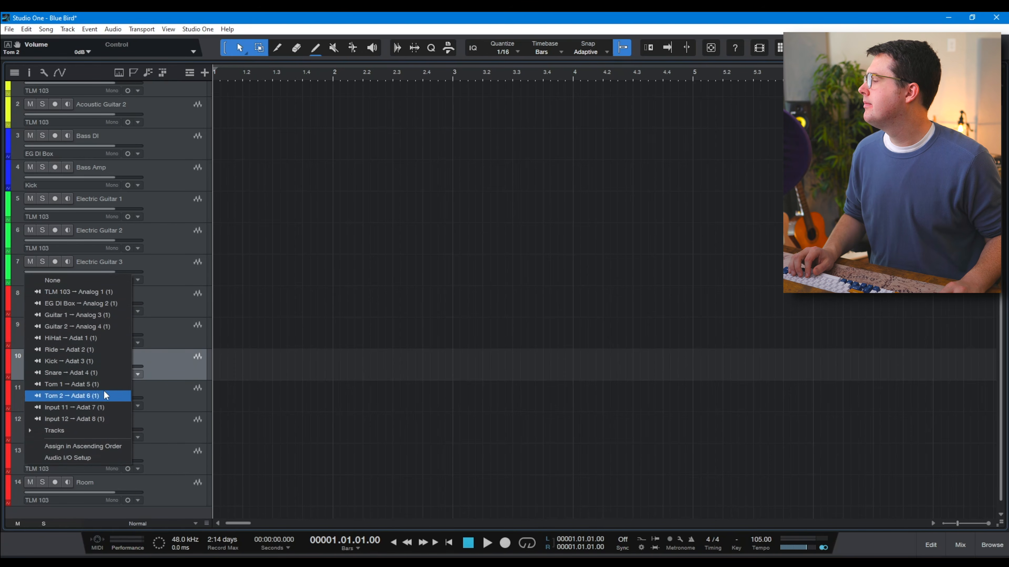
{"action": "left_click", "coordinate": [107, 323]}
{"action": "left_click", "coordinate": [148, 304]}
Step: Add one cyan mono audio track named Vocal and place it above the Kick track
{"action": "scroll", "coordinate": [148, 304], "scroll_direction": "down", "scroll_amount": 1}
{"action": "type", "text": "tVocal"}
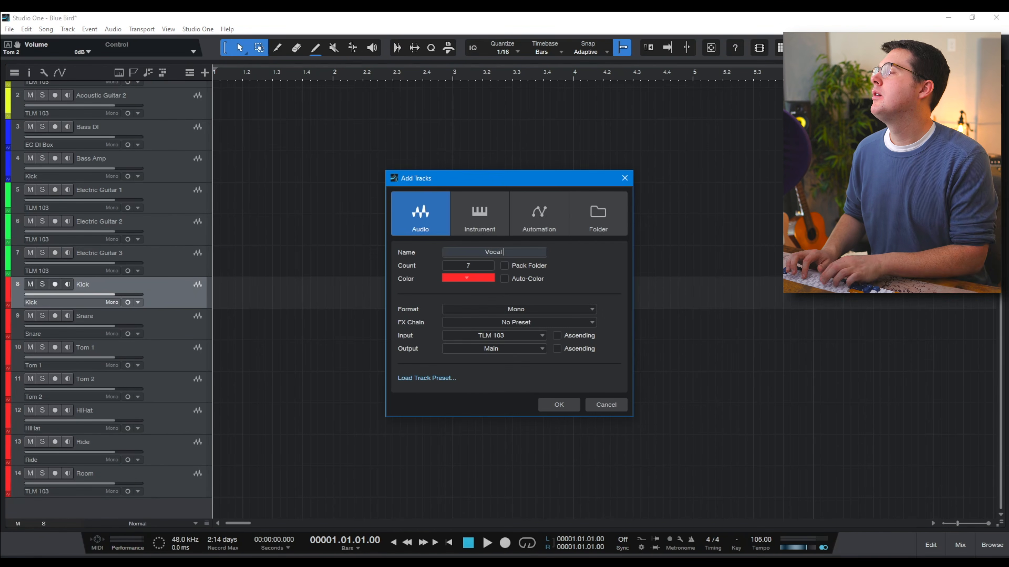
{"action": "left_click", "coordinate": [469, 265]}
{"action": "type", "text": "8"}
{"action": "key", "text": "BackSpace"}
{"action": "type", "text": "1"}
{"action": "left_click", "coordinate": [468, 278]}
{"action": "left_click", "coordinate": [542, 339]}
{"action": "left_click", "coordinate": [558, 405]}
{"action": "left_click_drag", "start_coordinate": [159, 316], "coordinate": [153, 282]}
Step: Add six light blue audio tracks named BKGV below the Vocal track
{"action": "type", "text": "tBKGV"}
{"action": "key", "text": "Tab"}
{"action": "type", "text": "6"}
{"action": "left_click", "coordinate": [468, 278]}
{"action": "left_click", "coordinate": [514, 287]}
{"action": "left_click", "coordinate": [559, 405]}
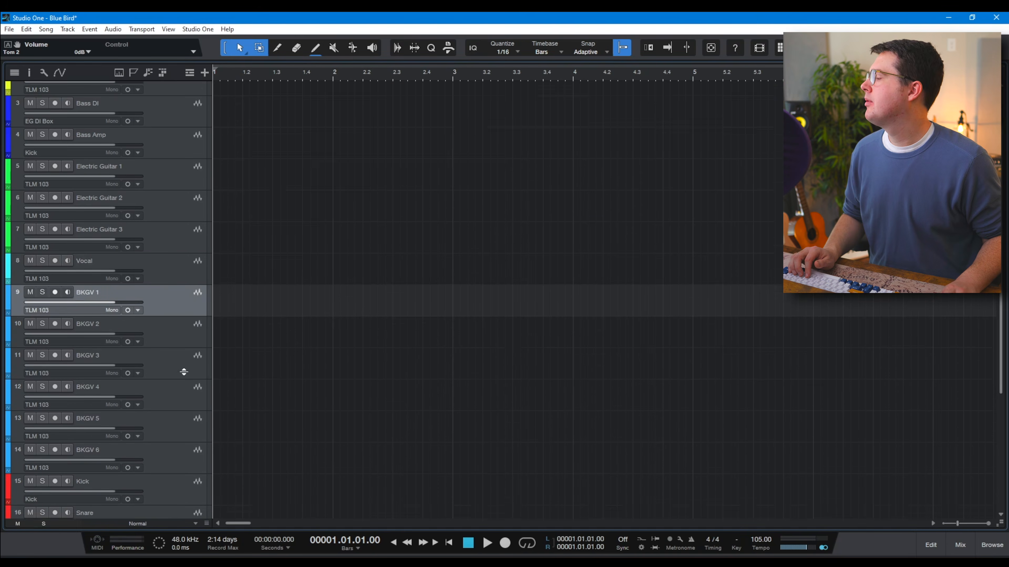
Step: Select the Acoustic Guitar 1 and Acoustic Guitar 2 tracks together
{"action": "scroll", "coordinate": [180, 372], "scroll_direction": "up", "scroll_amount": 1}
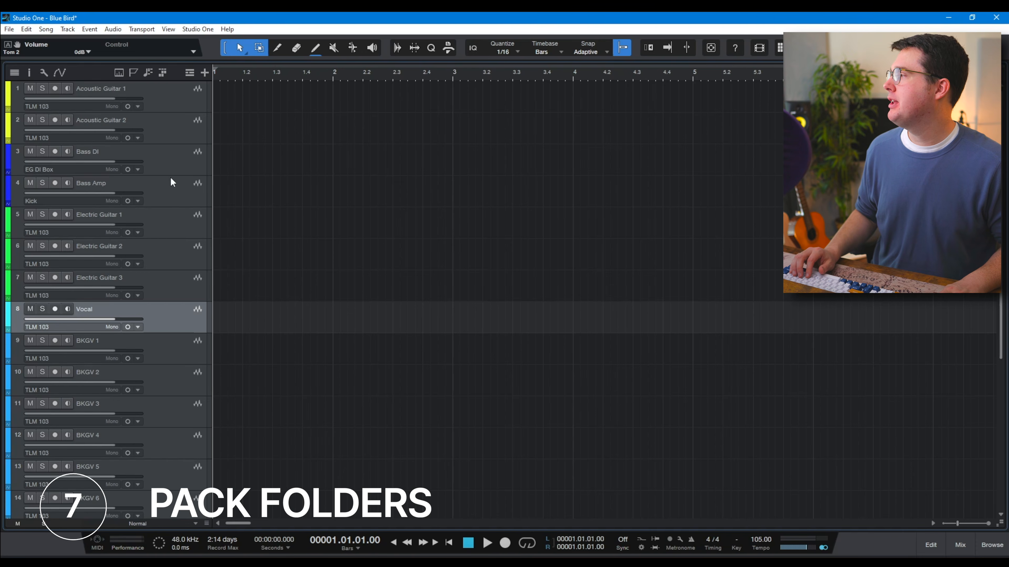
{"action": "scroll", "coordinate": [154, 226], "scroll_direction": "down", "scroll_amount": 5}
{"action": "scroll", "coordinate": [156, 228], "scroll_direction": "up", "scroll_amount": 5}
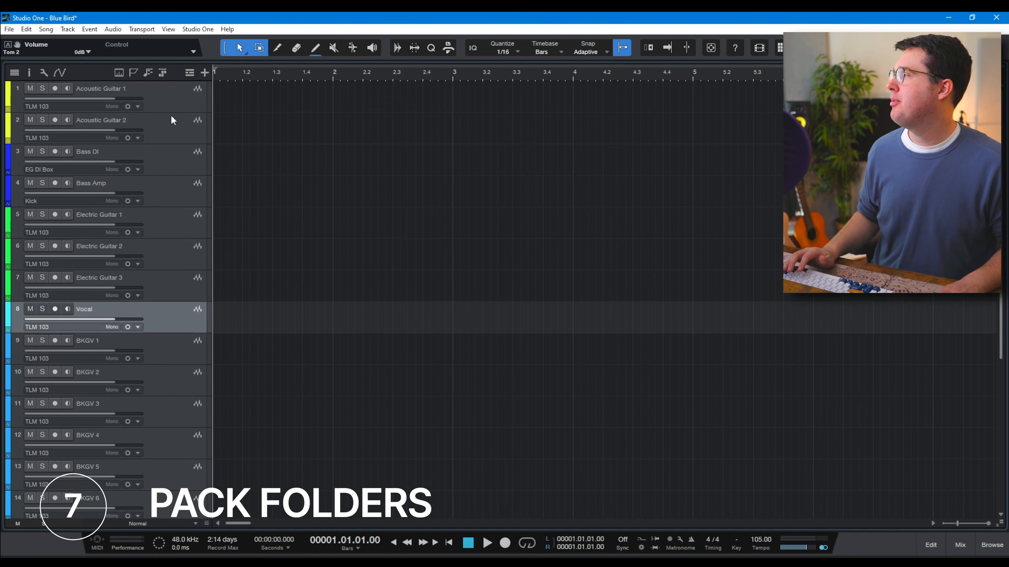
{"action": "left_click", "coordinate": [166, 101]}
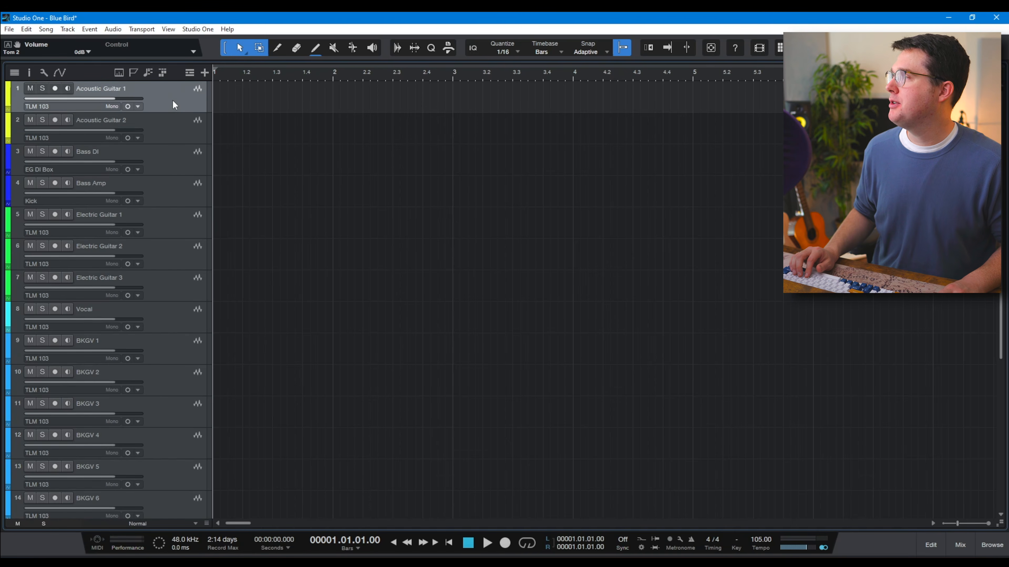
{"action": "left_click", "coordinate": [169, 131], "text": "shift"}
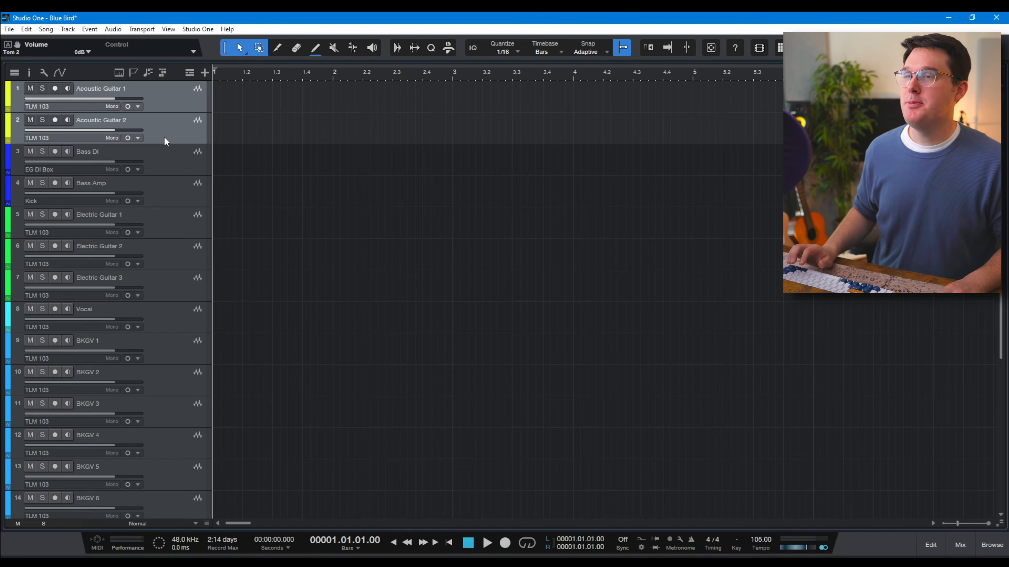
Step: Pack the Acoustic Guitar 1 and Acoustic Guitar 2 tracks into a folder and expand it
{"action": "right_click", "coordinate": [159, 136]}
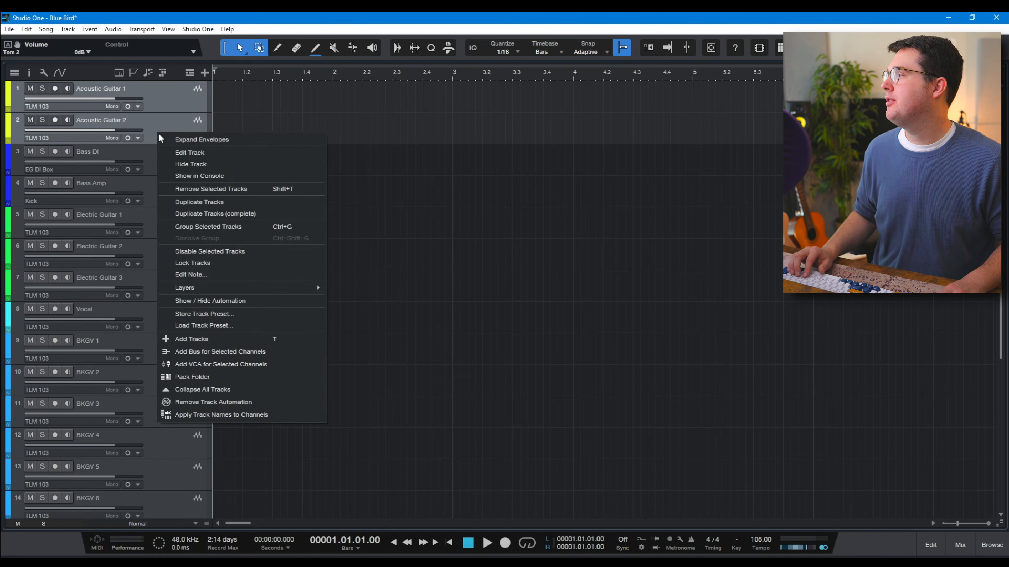
{"action": "left_click", "coordinate": [259, 378]}
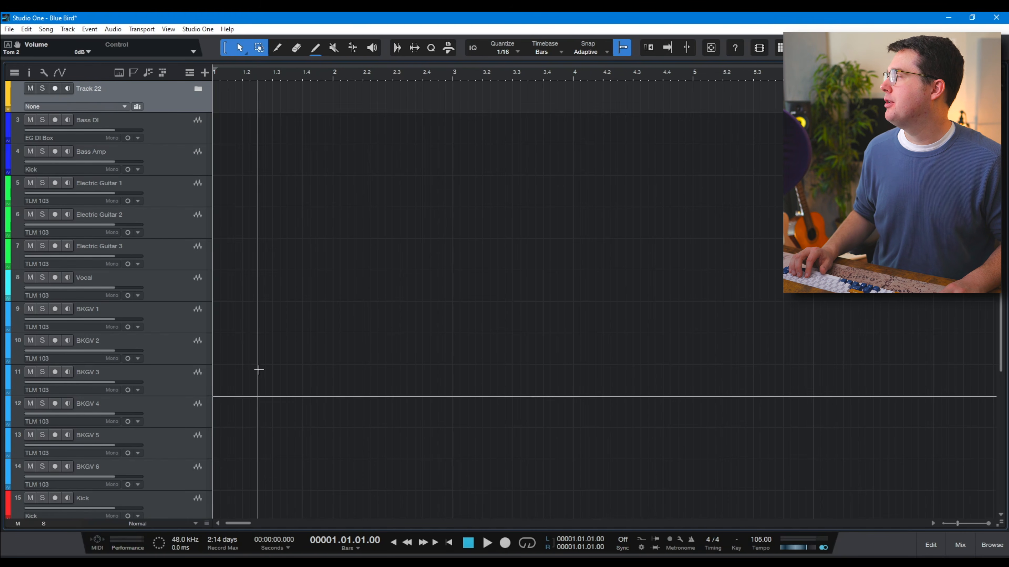
{"action": "left_click", "coordinate": [198, 88]}
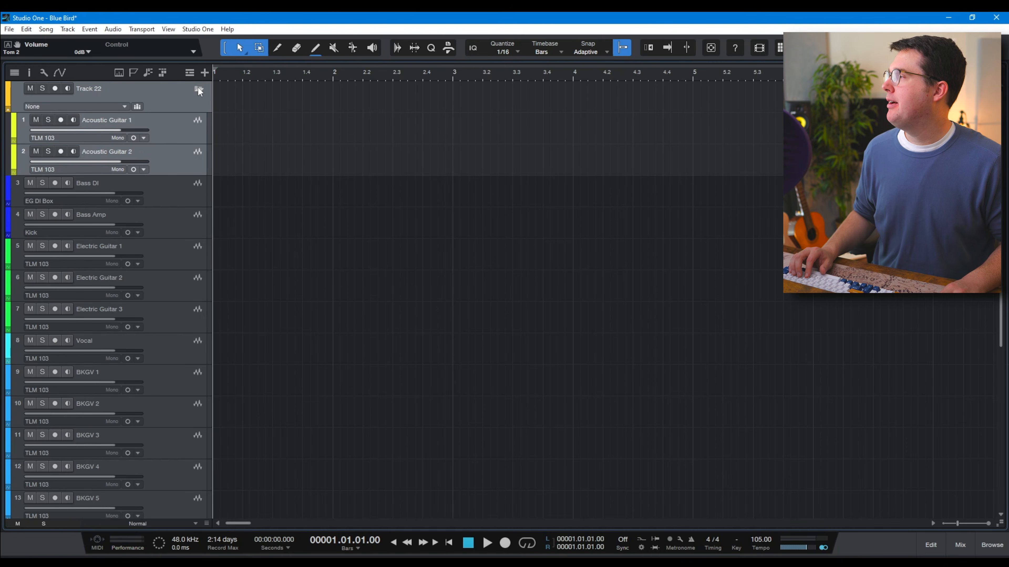
{"action": "left_click", "coordinate": [198, 89]}
{"action": "left_click", "coordinate": [199, 89]}
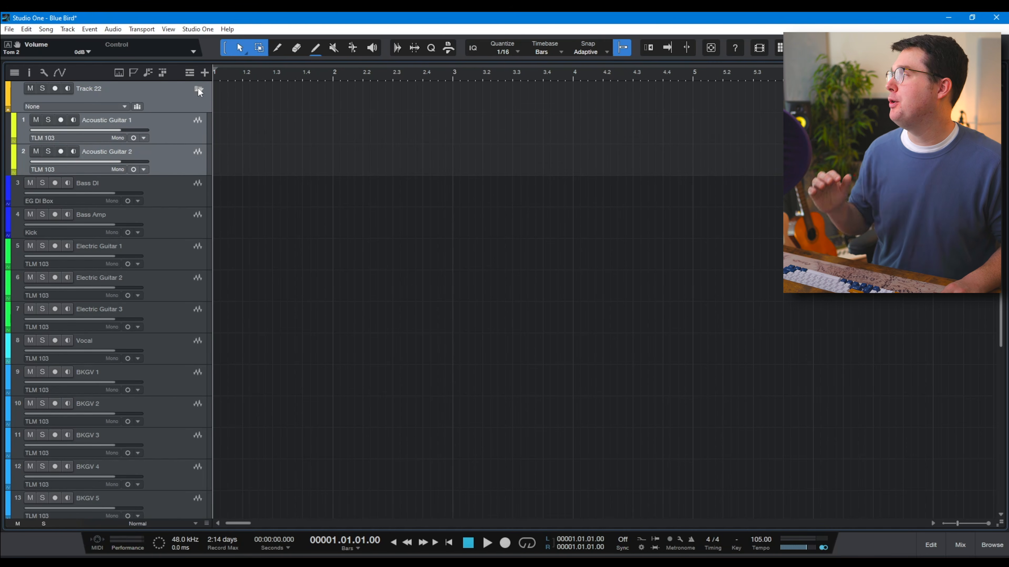
Step: Rename the folder holding the acoustic guitar tracks as Acoustics and collapse it
{"action": "double_click", "coordinate": [95, 90]}
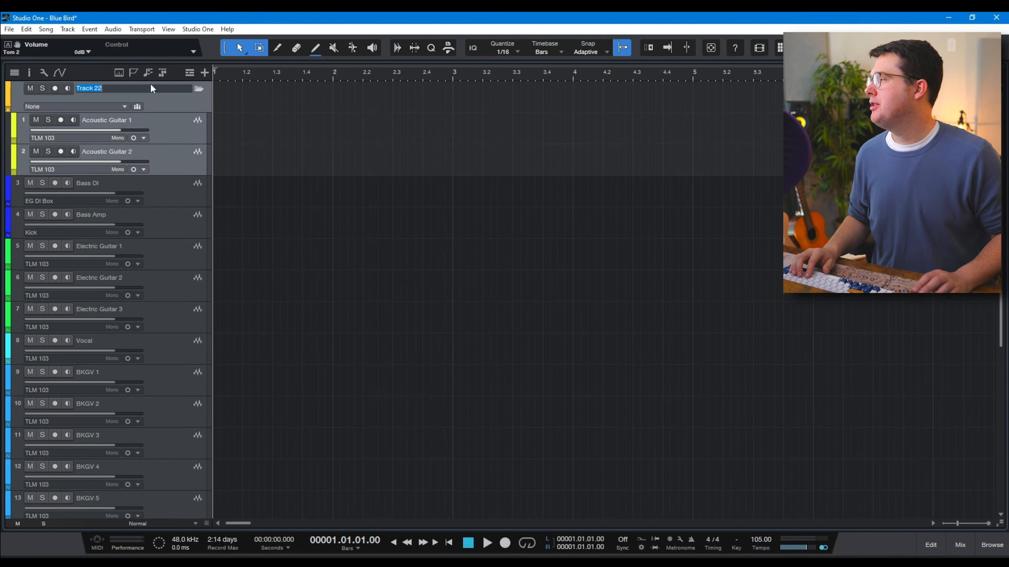
{"action": "type", "text": "Acoustics"}
{"action": "key", "text": "Return"}
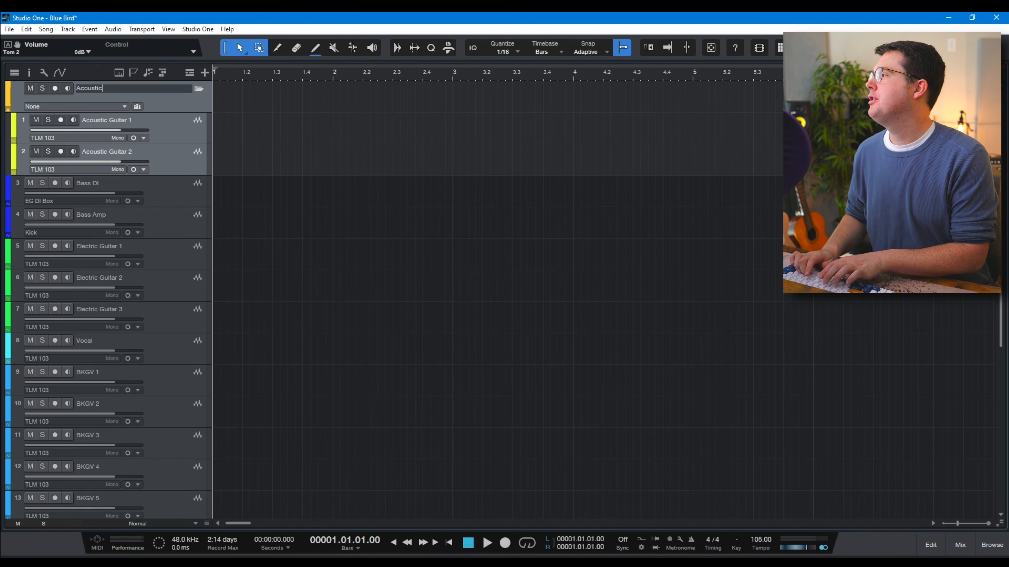
{"action": "left_click", "coordinate": [198, 89]}
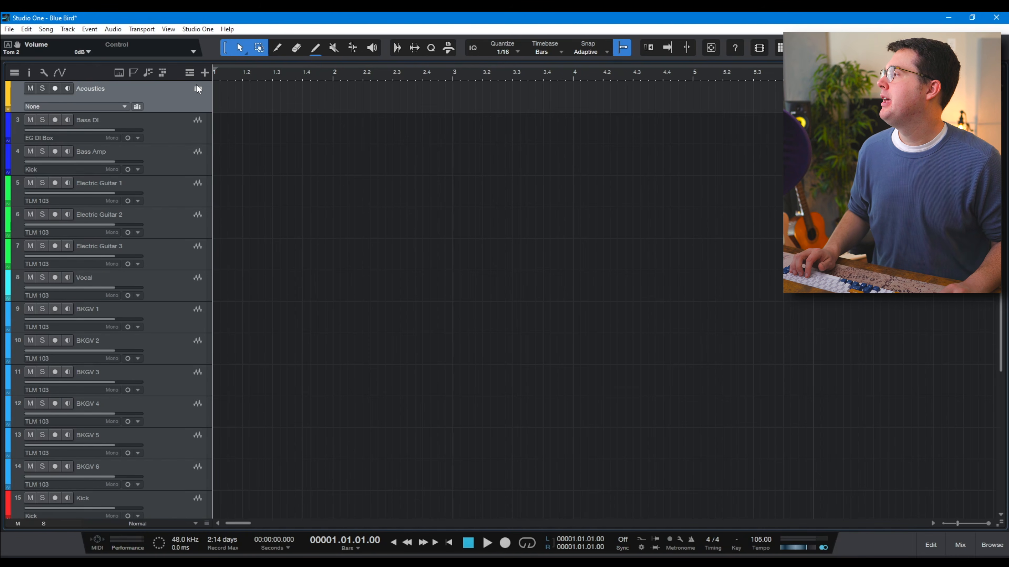
Step: Pack the Bass DI and Bass Amp tracks into a folder named Bass
{"action": "left_click", "coordinate": [181, 132]}
{"action": "left_click", "coordinate": [172, 151], "text": "shift"}
{"action": "right_click", "coordinate": [174, 135]}
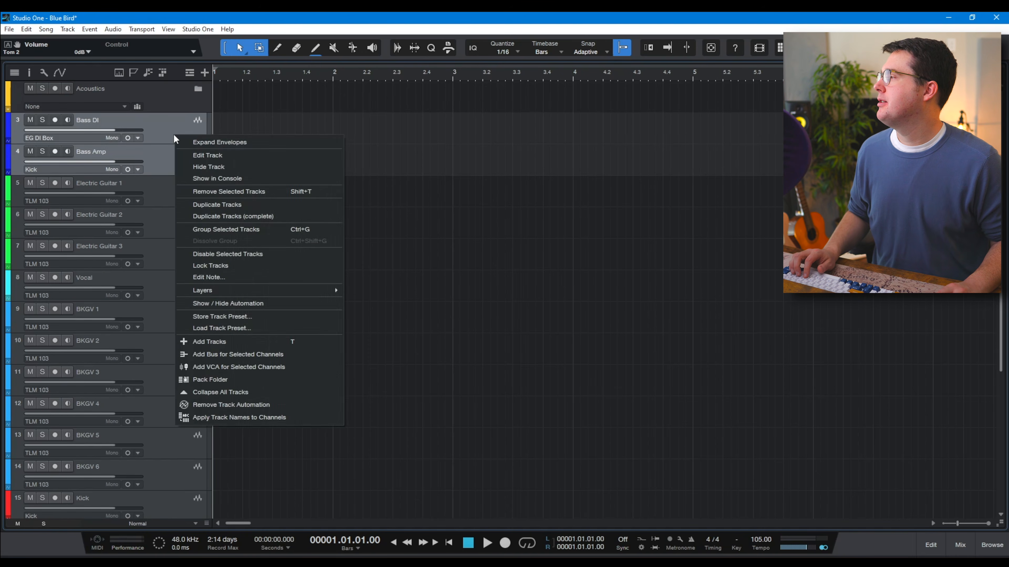
{"action": "left_click", "coordinate": [244, 378]}
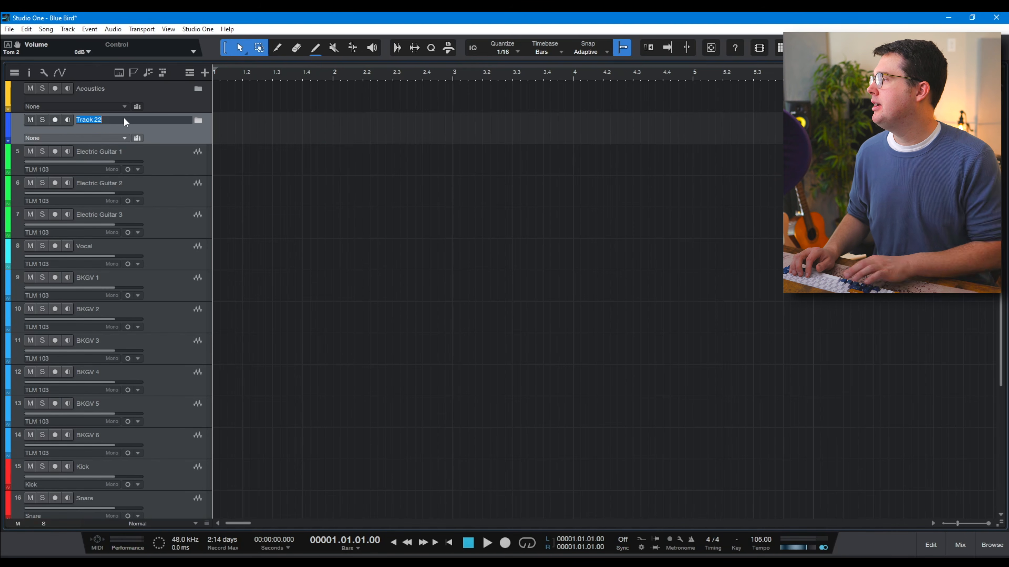
{"action": "type", "text": "BBass"}
{"action": "key", "text": "Return"}
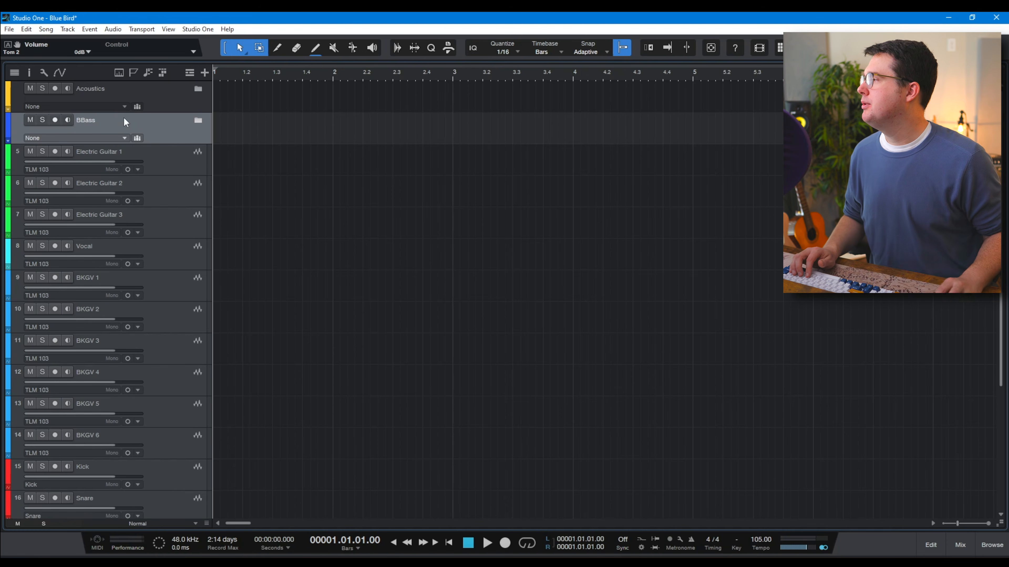
{"action": "double_click", "coordinate": [86, 119]}
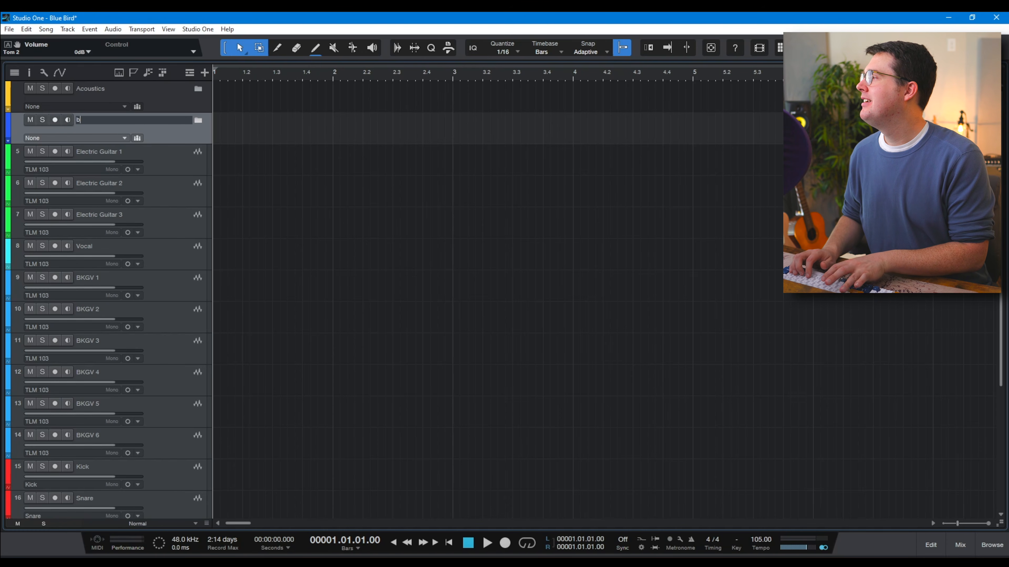
{"action": "type", "text": "Bass"}
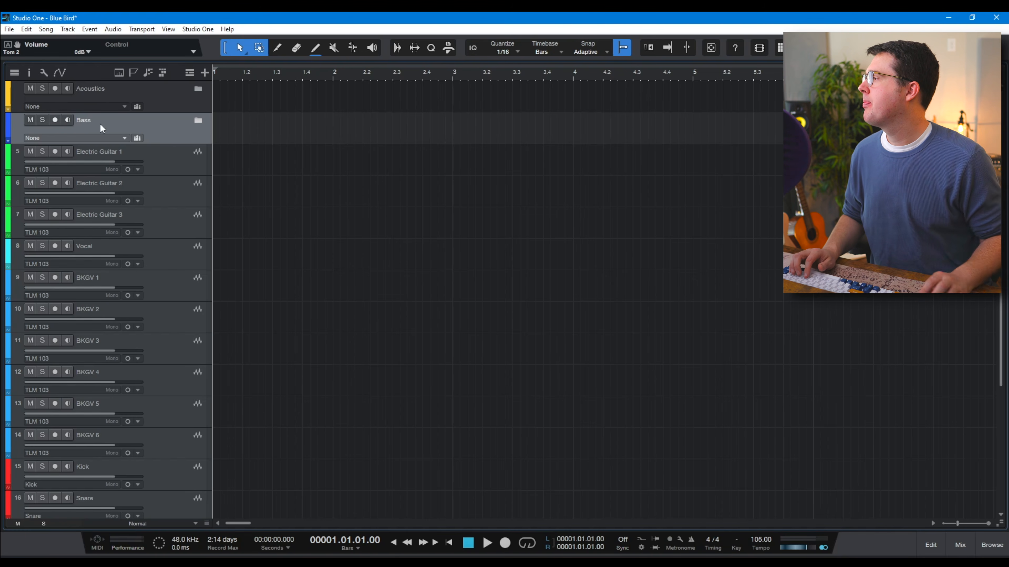
Step: Pack the three Electric Guitar tracks into a folder named Electric Guitars
{"action": "left_click", "coordinate": [190, 166]}
{"action": "left_click", "coordinate": [176, 217], "text": "shift"}
{"action": "right_click", "coordinate": [178, 190]}
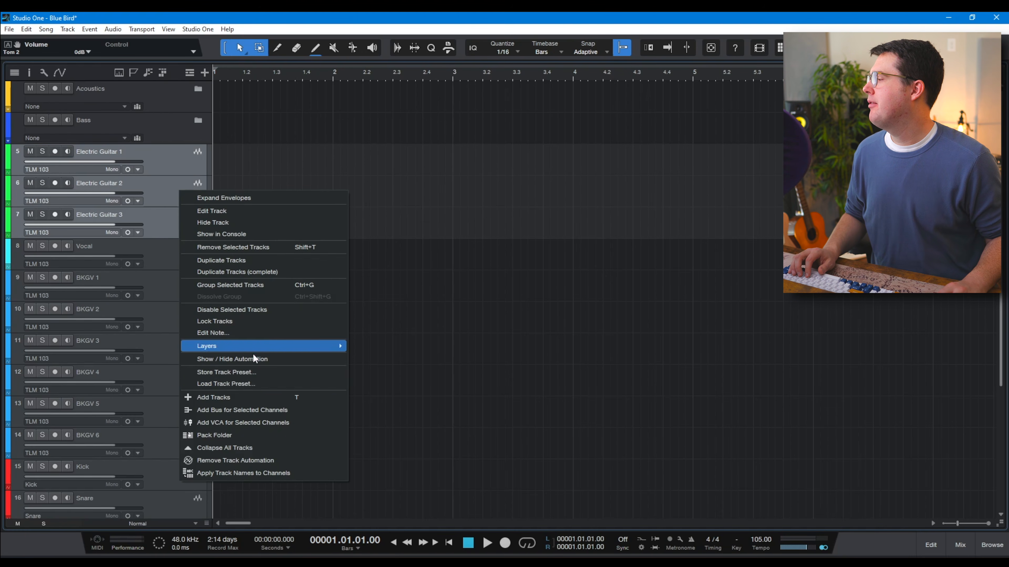
{"action": "left_click", "coordinate": [240, 435]}
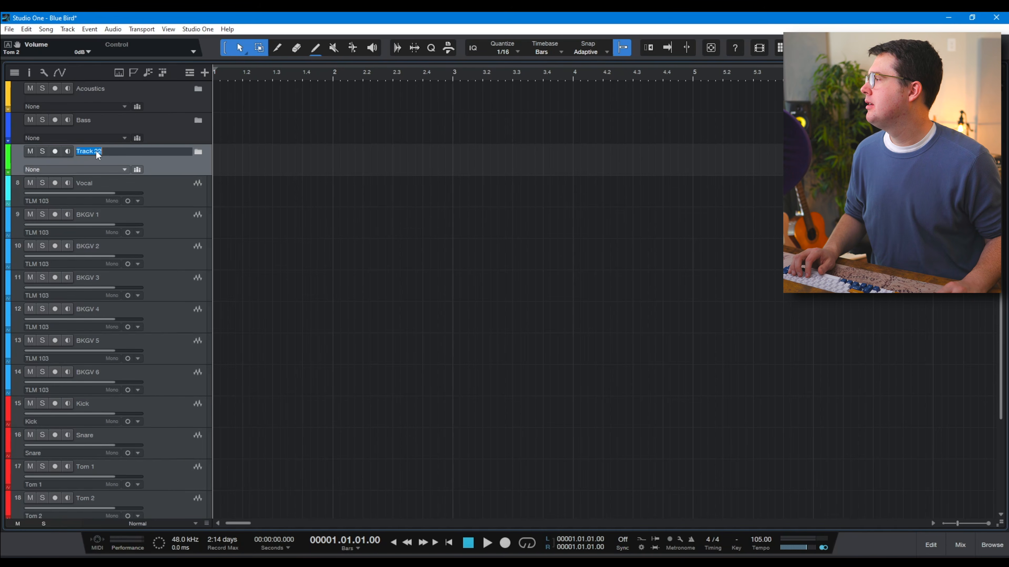
{"action": "type", "text": "Electri"}
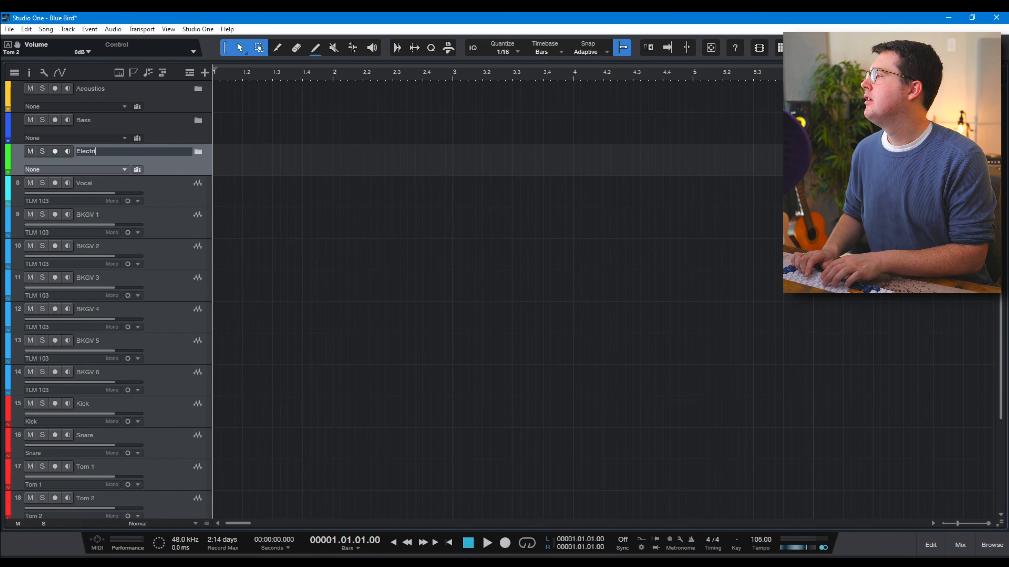
{"action": "type", "text": "c"}
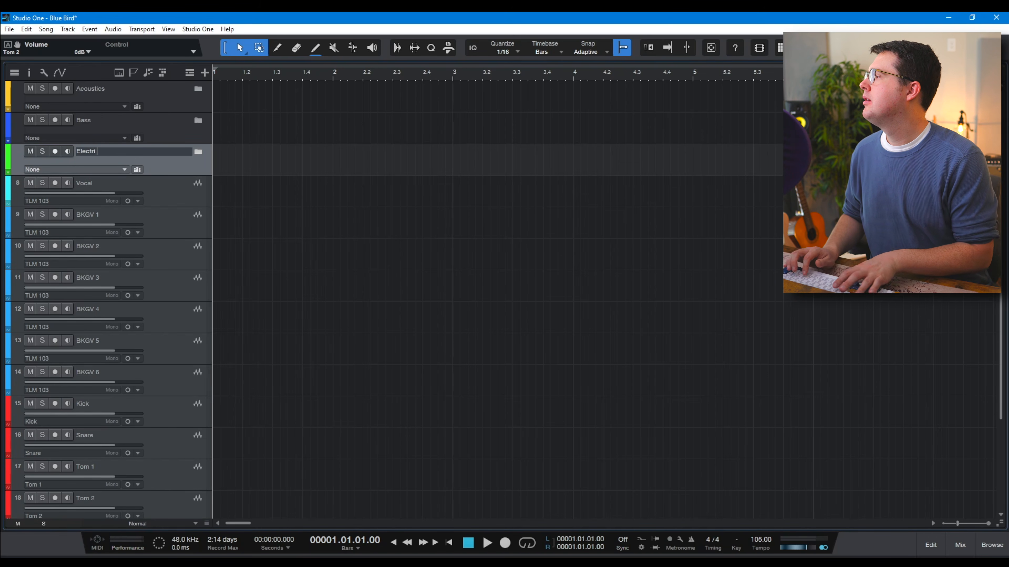
{"action": "type", "text": " Guitars"}
{"action": "key", "text": "Tab"}
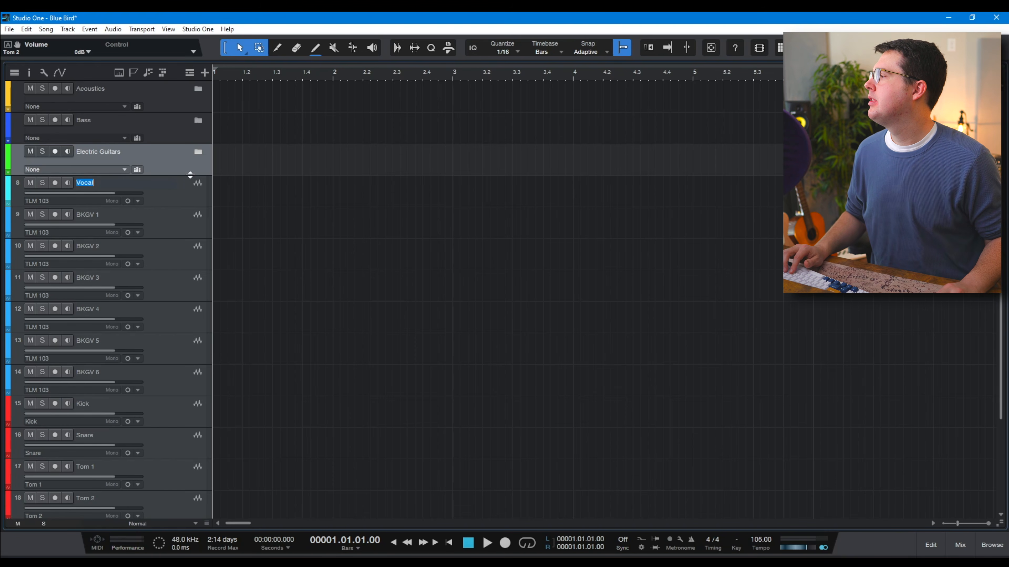
Step: Pack the tracks BKGV 1 through BKGV 6 into a folder named BKGVs
{"action": "left_click", "coordinate": [195, 190]}
{"action": "left_click", "coordinate": [178, 381], "text": "shift"}
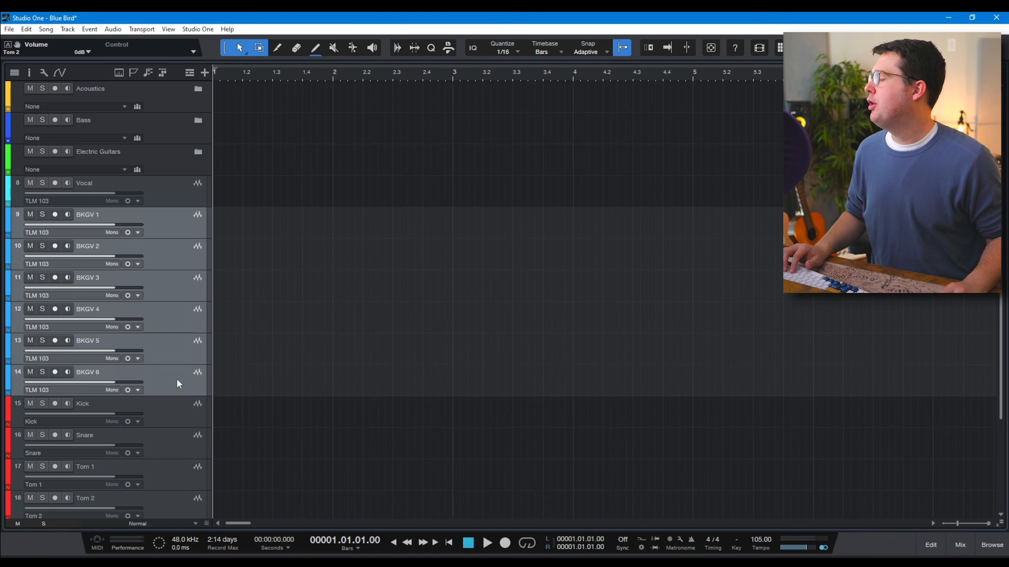
{"action": "right_click", "coordinate": [175, 334]}
{"action": "left_click", "coordinate": [227, 284]}
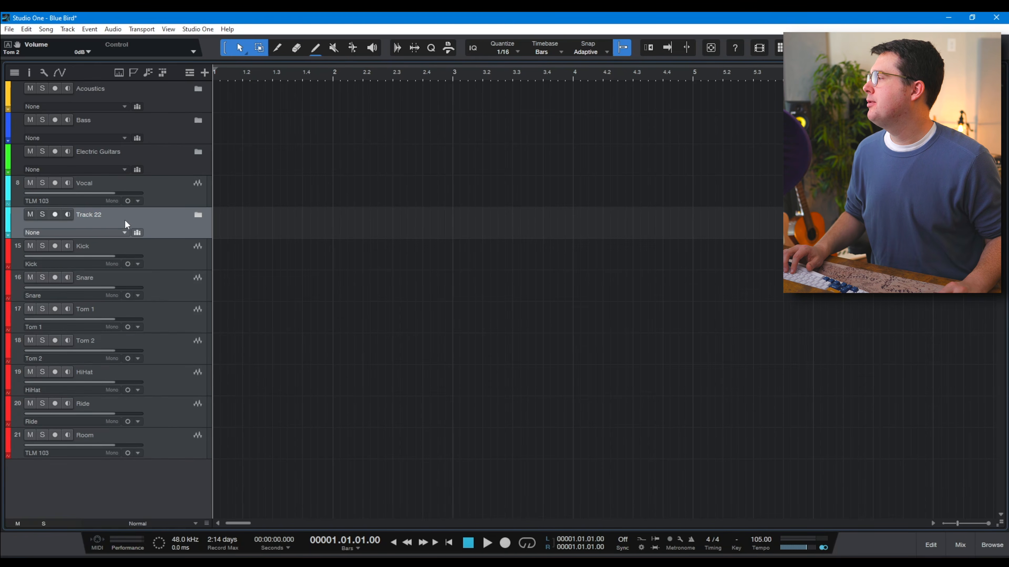
{"action": "double_click", "coordinate": [97, 216]}
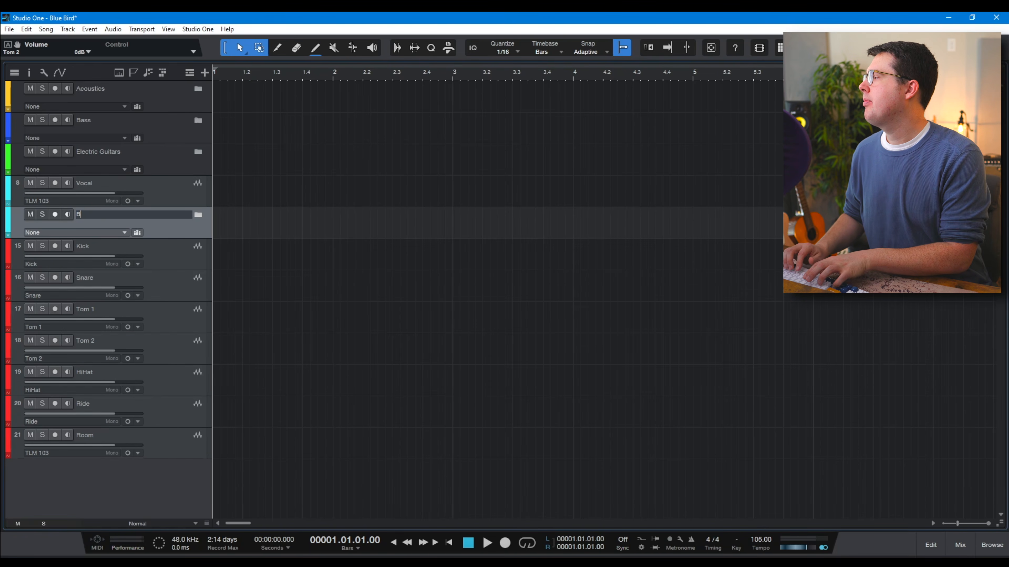
{"action": "type", "text": "BKGVs"}
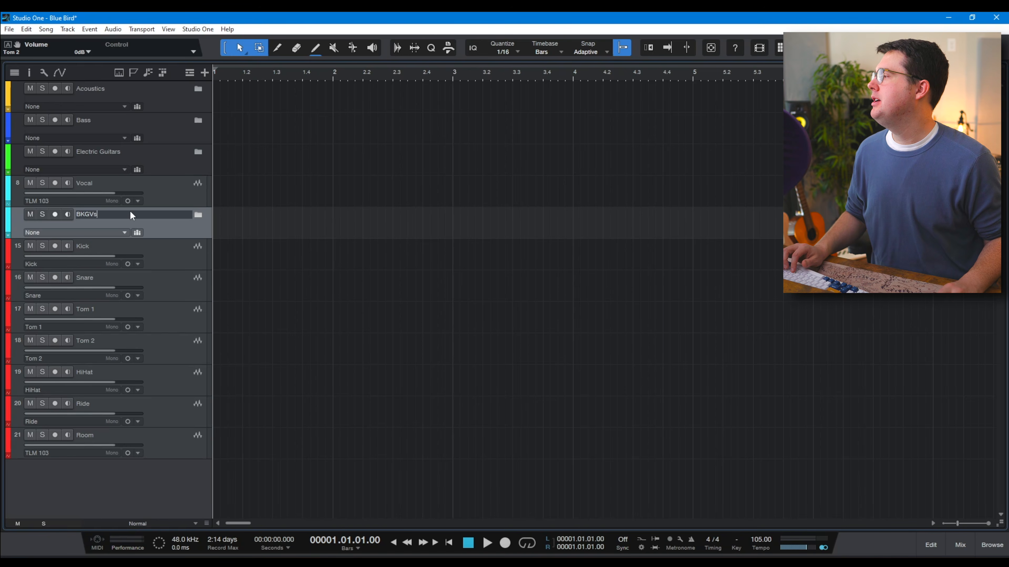
Step: Pack the tracks from Kick through Room into a folder named Drums
{"action": "left_click", "coordinate": [160, 248]}
{"action": "left_click", "coordinate": [177, 442], "text": "shift"}
{"action": "right_click", "coordinate": [165, 259]}
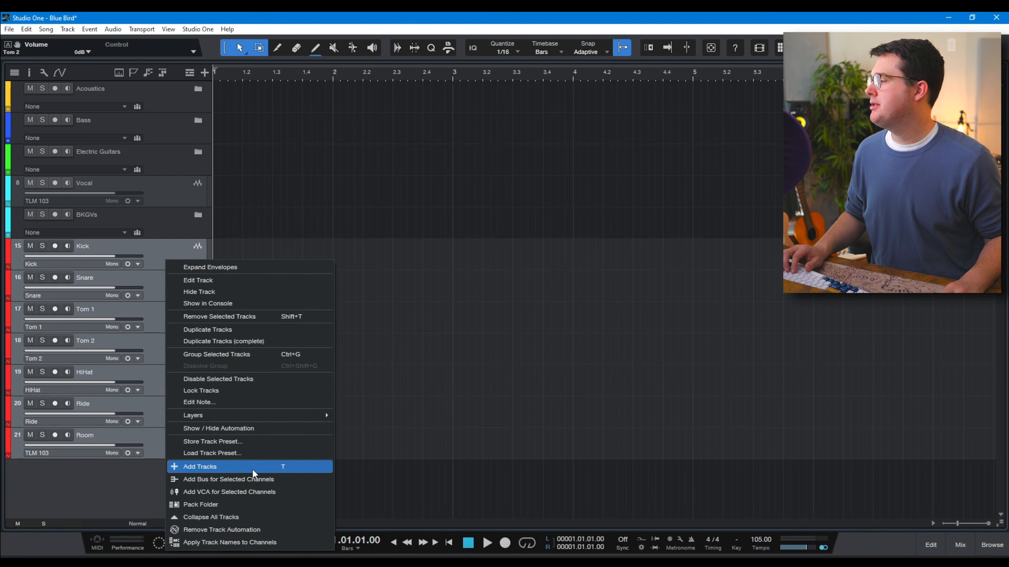
{"action": "left_click", "coordinate": [246, 504]}
{"action": "double_click", "coordinate": [82, 246]}
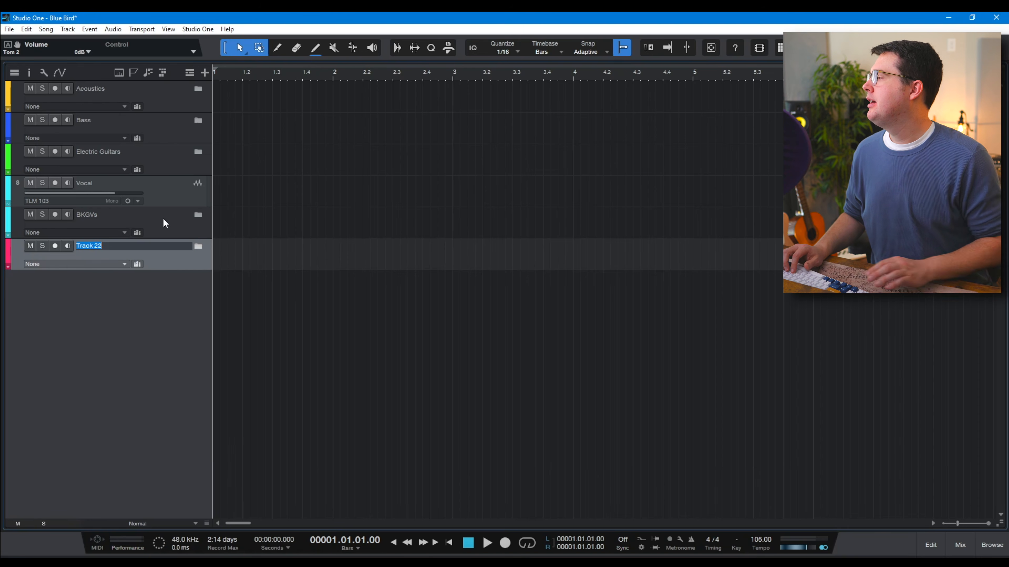
{"action": "type", "text": "Drums"}
{"action": "key", "text": "Return"}
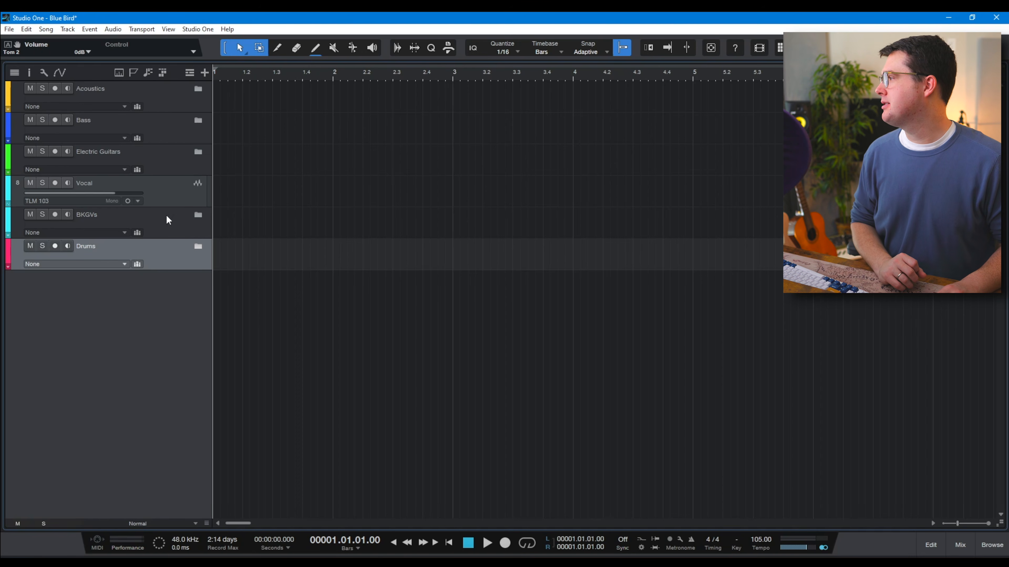
Step: Check the tracks inside the BKGVs folder
{"action": "left_click", "coordinate": [180, 226]}
{"action": "left_click", "coordinate": [197, 214]}
{"action": "left_click", "coordinate": [198, 214]}
Step: Color the Drums folder and the tracks inside it dark red, leaving the folder collapsed
{"action": "left_click", "coordinate": [191, 249]}
{"action": "left_click", "coordinate": [195, 246]}
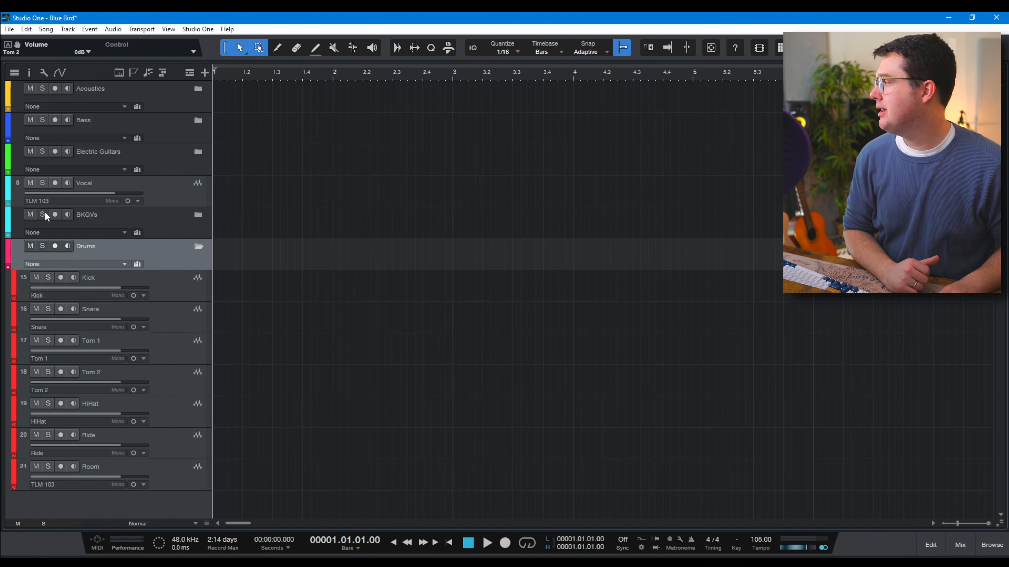
{"action": "left_click", "coordinate": [9, 256]}
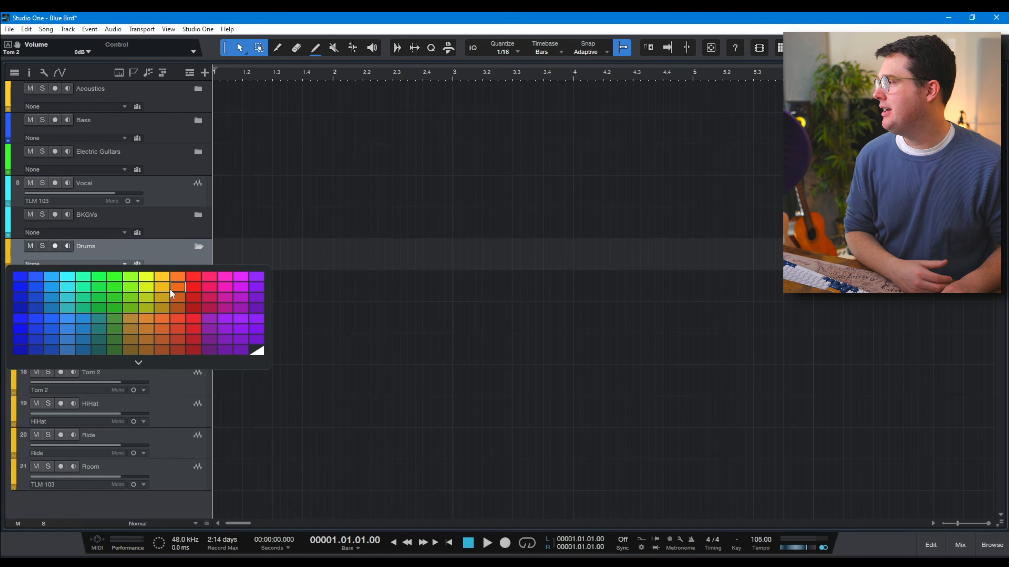
{"action": "left_click", "coordinate": [188, 298]}
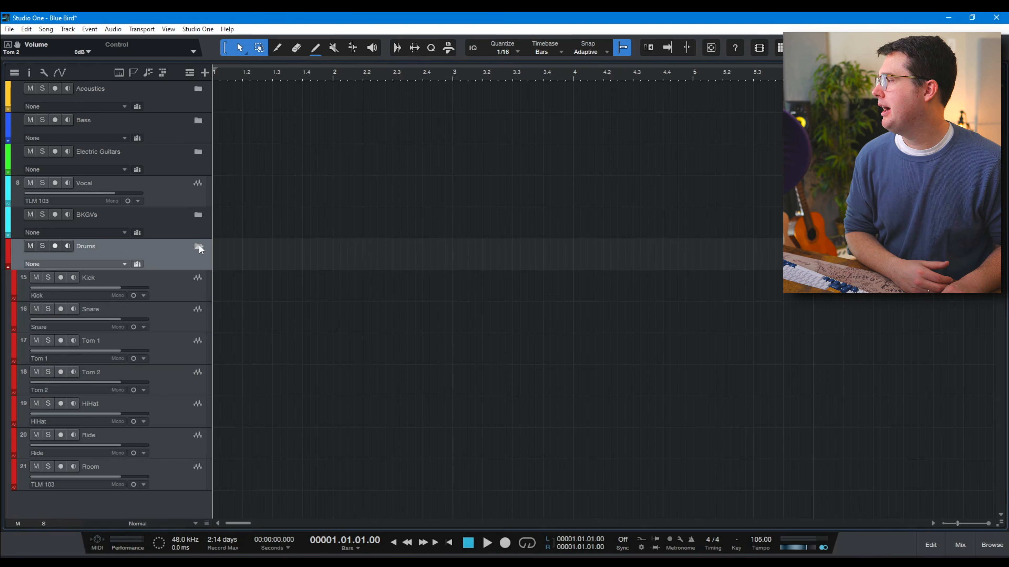
{"action": "left_click", "coordinate": [199, 245]}
Step: Change the Vocal track's color to white
{"action": "left_click", "coordinate": [103, 190]}
{"action": "left_click", "coordinate": [8, 191]}
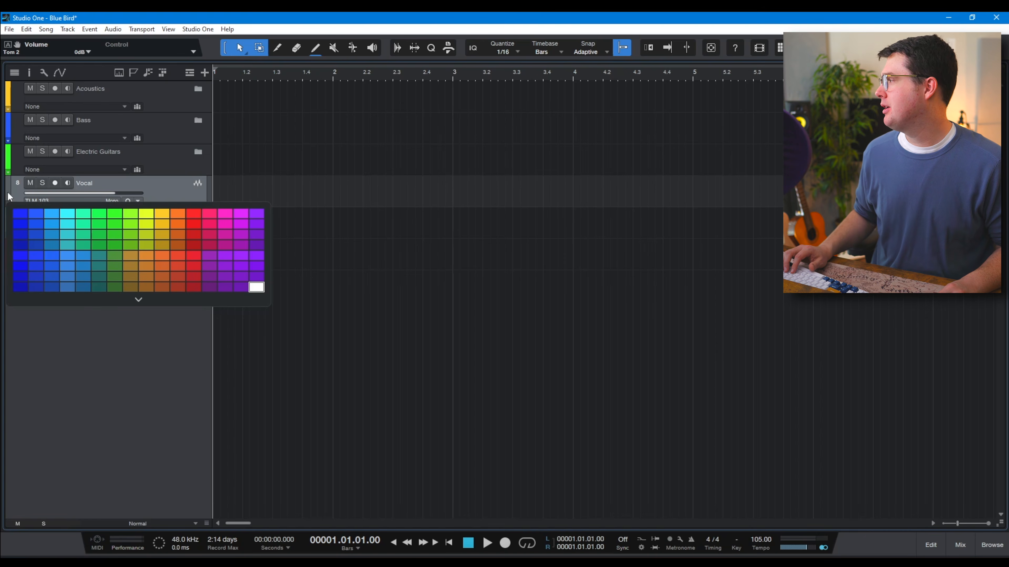
{"action": "left_click", "coordinate": [137, 297]}
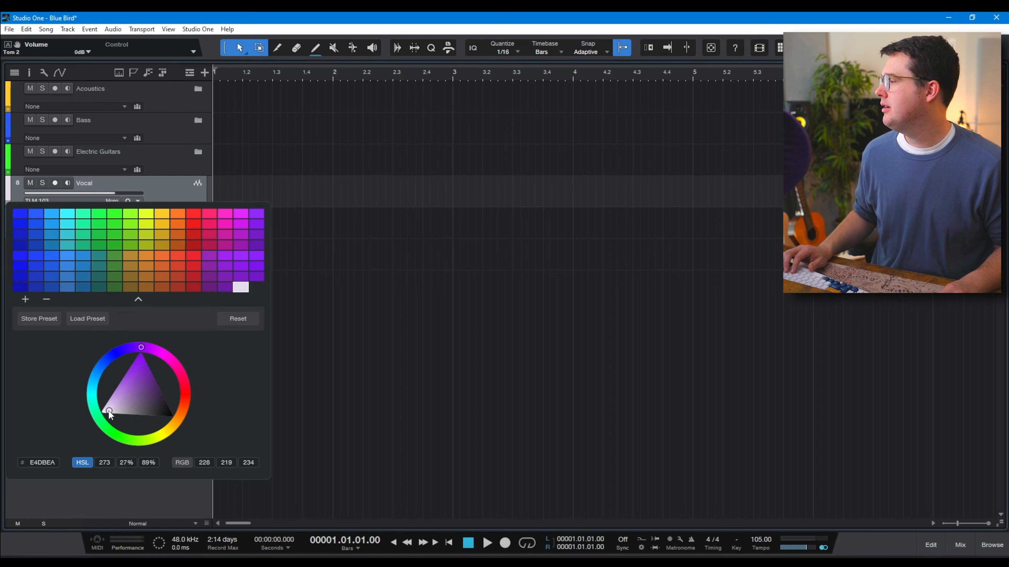
{"action": "left_click", "coordinate": [388, 282]}
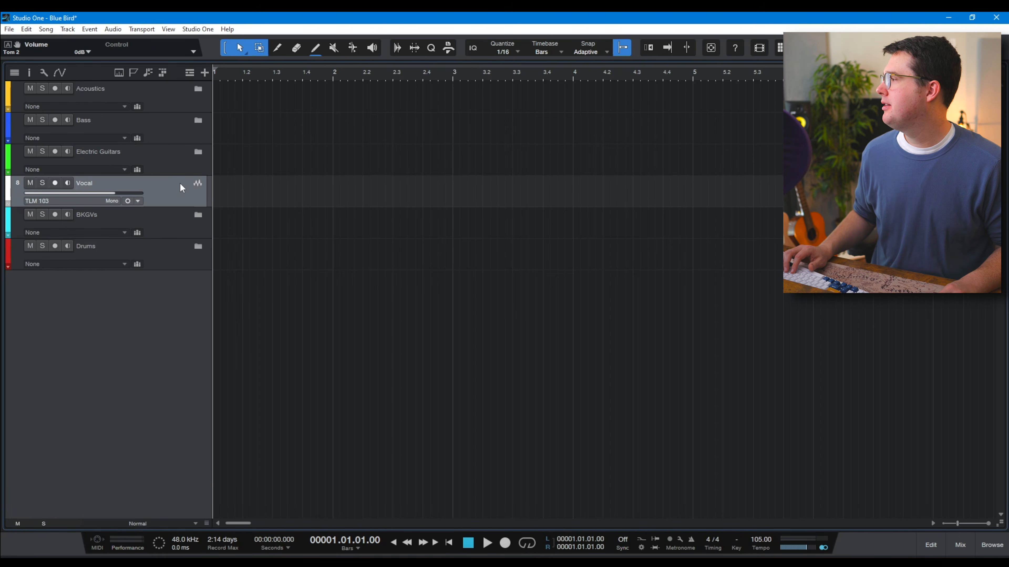
{"action": "left_click", "coordinate": [166, 153]}
{"action": "left_click", "coordinate": [168, 118]}
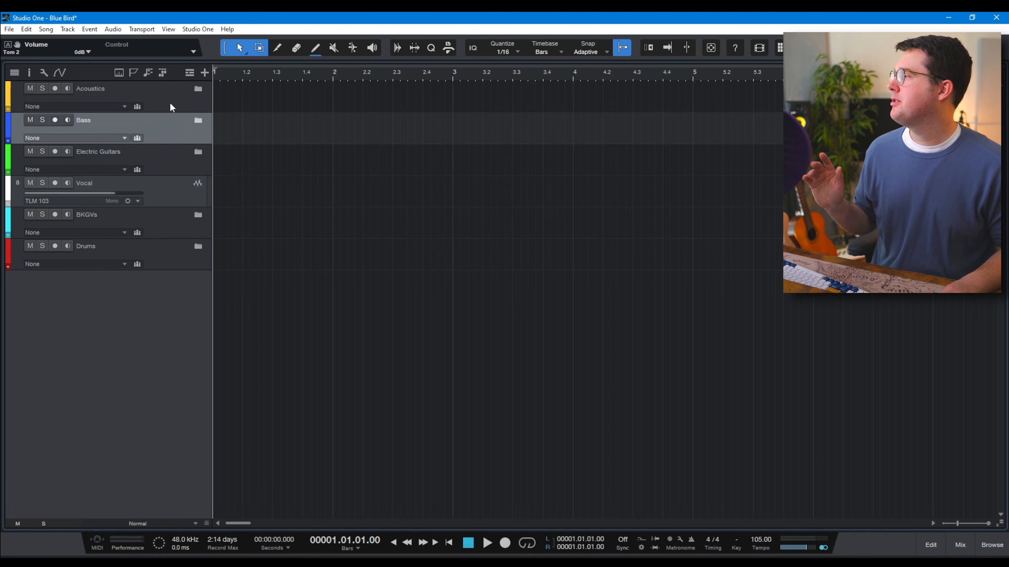
{"action": "left_click", "coordinate": [170, 103]}
{"action": "left_click", "coordinate": [165, 235]}
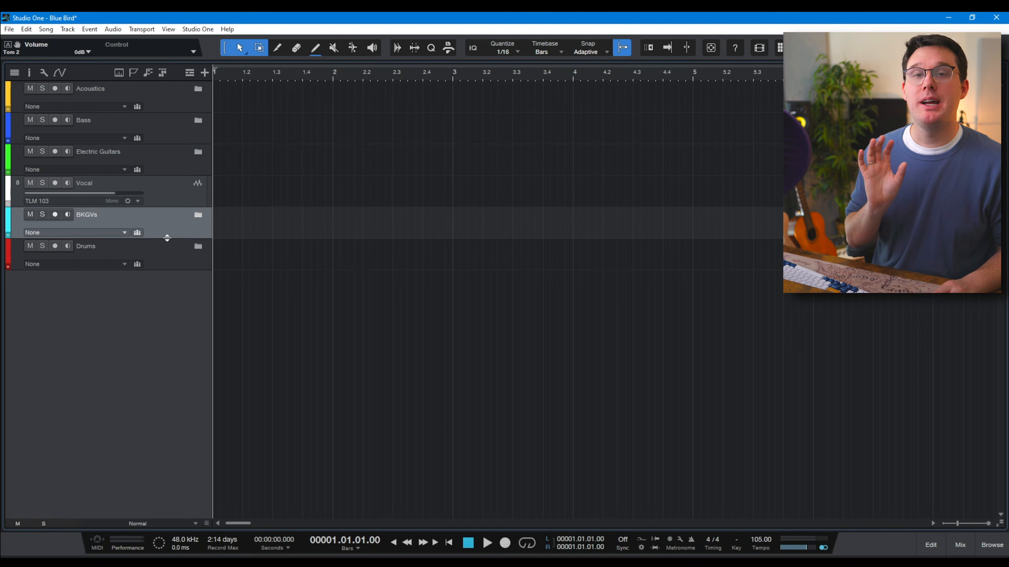
Step: Reorder the track list so the Drums folder comes first, followed by Bass, Electric Guitars and Acoustics
{"action": "left_click_drag", "start_coordinate": [118, 254], "coordinate": [157, 86]}
{"action": "left_click_drag", "start_coordinate": [152, 247], "coordinate": [166, 82]}
{"action": "left_click_drag", "start_coordinate": [155, 168], "coordinate": [159, 113]}
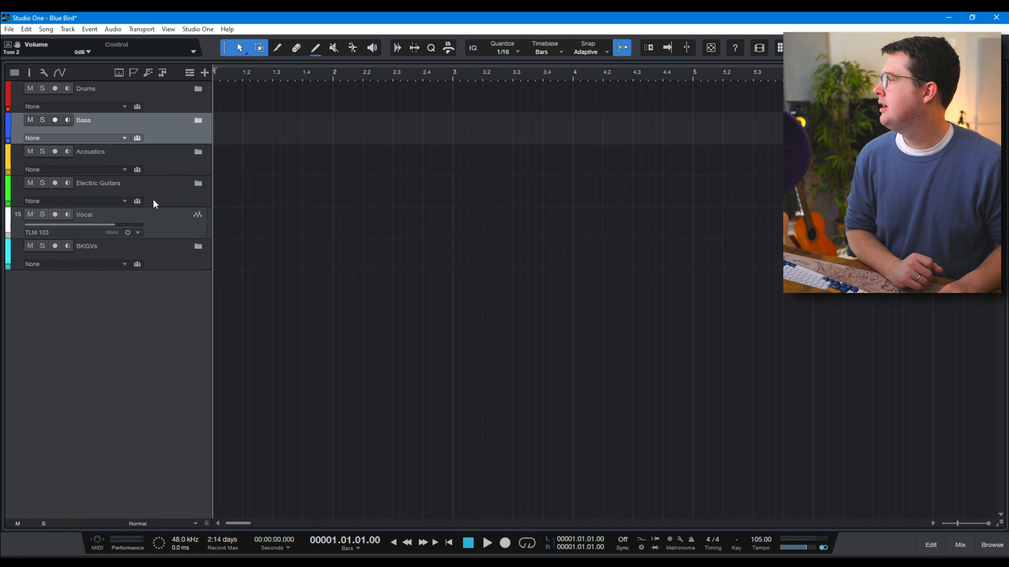
{"action": "left_click_drag", "start_coordinate": [159, 189], "coordinate": [160, 145]}
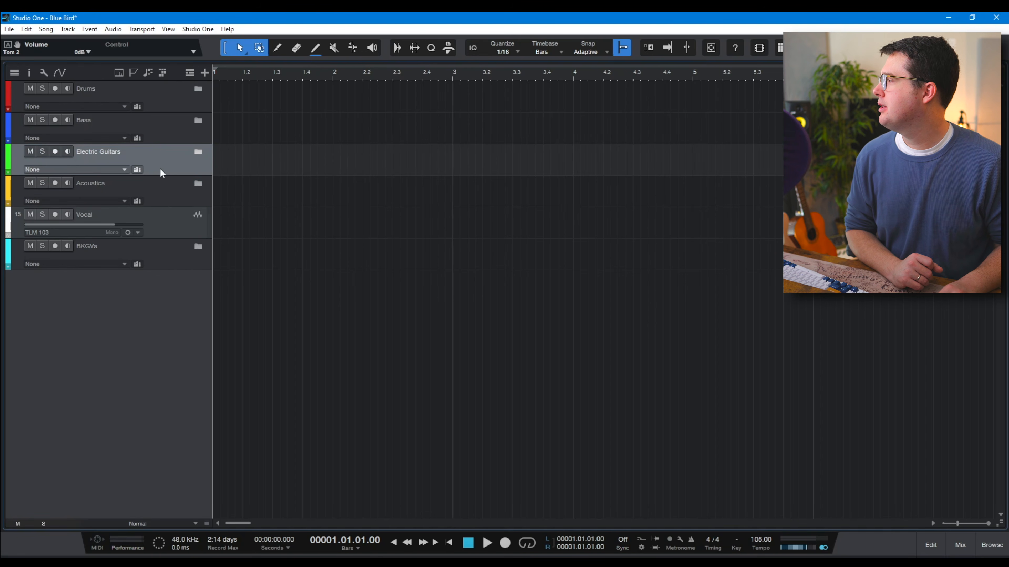
{"action": "left_click", "coordinate": [153, 228]}
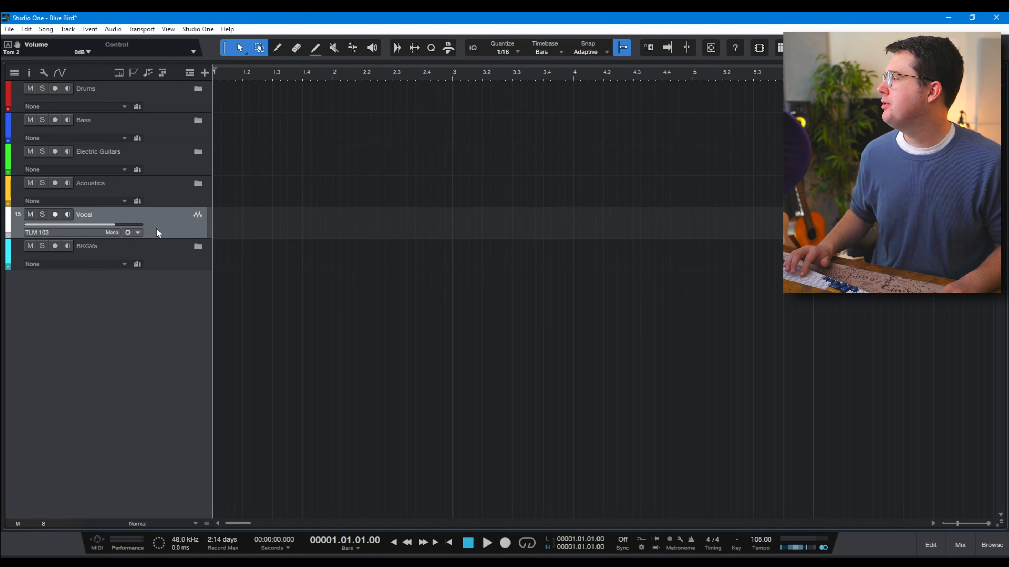
Step: Move the Vocal track and BKGVs folder above the Drums folder and increase the height of the tracks in the list
{"action": "left_click", "coordinate": [169, 248], "text": "shift"}
{"action": "left_click_drag", "start_coordinate": [168, 235], "coordinate": [158, 89]}
{"action": "left_click", "coordinate": [161, 139]}
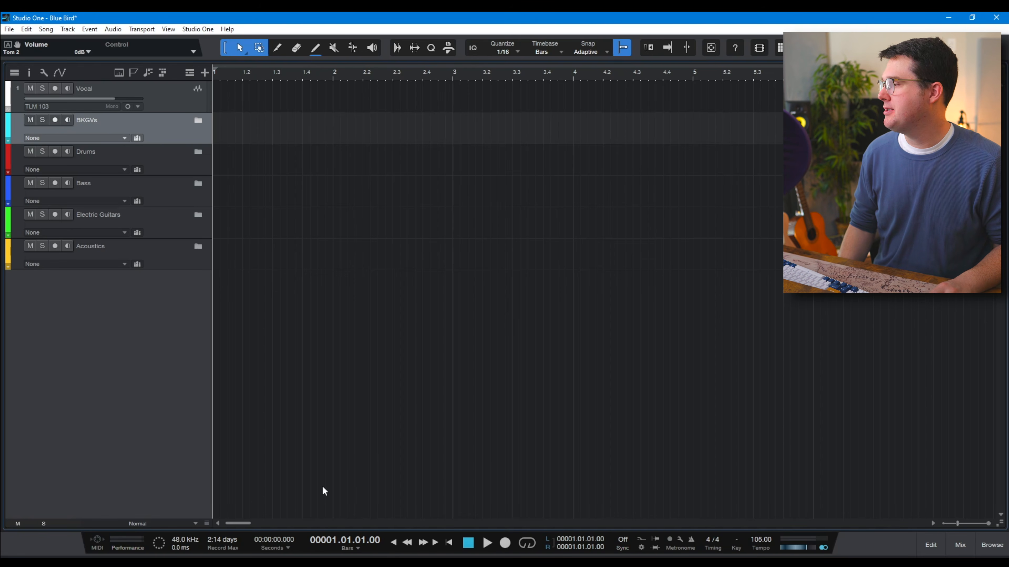
{"action": "left_click", "coordinate": [207, 524]}
{"action": "mouse_move", "coordinate": [205, 502]}
{"action": "left_mouse_down"}
{"action": "mouse_move", "coordinate": [221, 450]}
{"action": "mouse_move", "coordinate": [214, 516]}
{"action": "mouse_move", "coordinate": [220, 494]}
{"action": "left_mouse_up"}
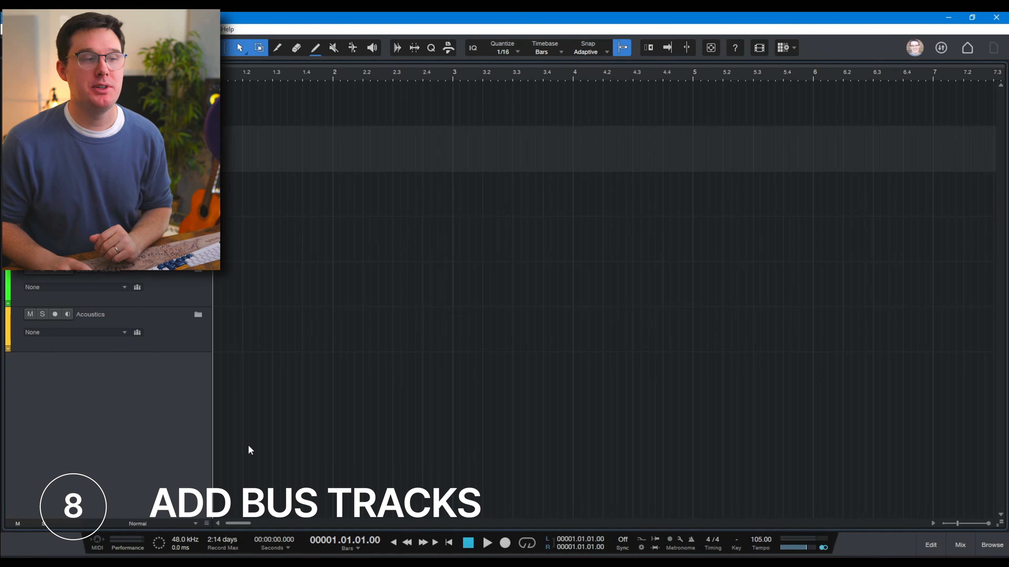
Step: In the mixer, add a bus for the drum channels from Kick to Room and name it DRUMS
{"action": "left_click", "coordinate": [960, 545]}
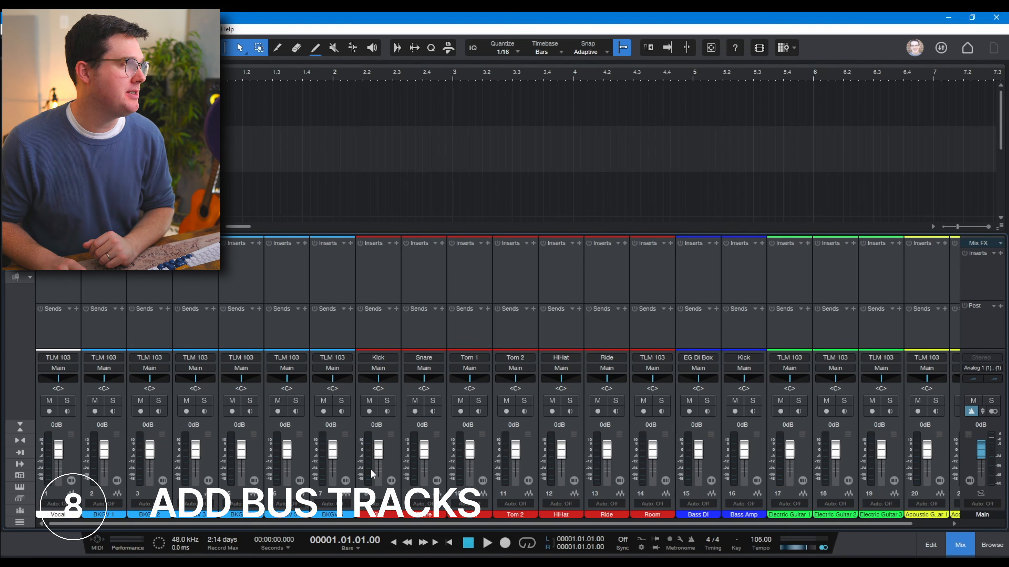
{"action": "left_click_drag", "start_coordinate": [214, 525], "coordinate": [128, 513]}
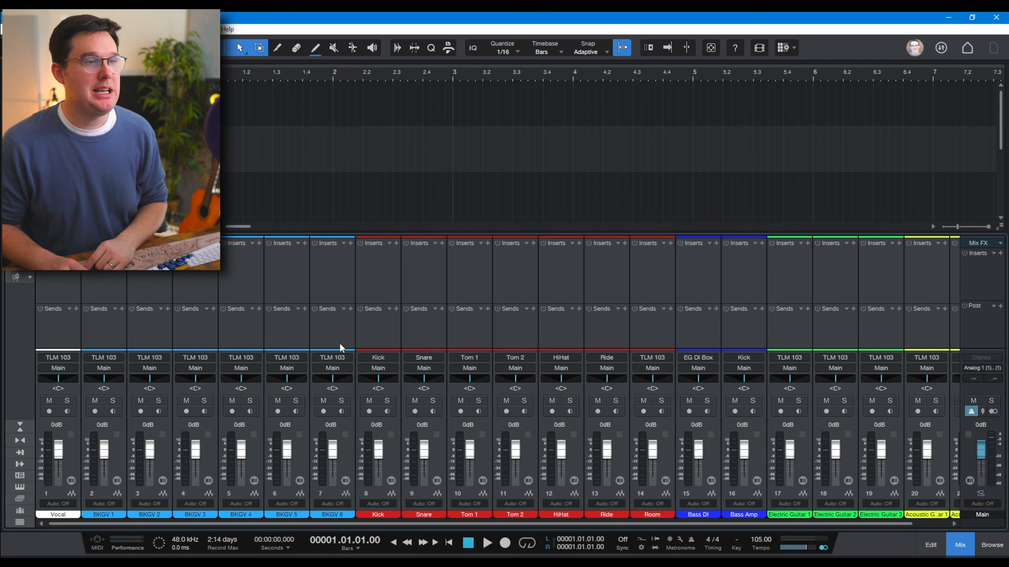
{"action": "left_click", "coordinate": [394, 280]}
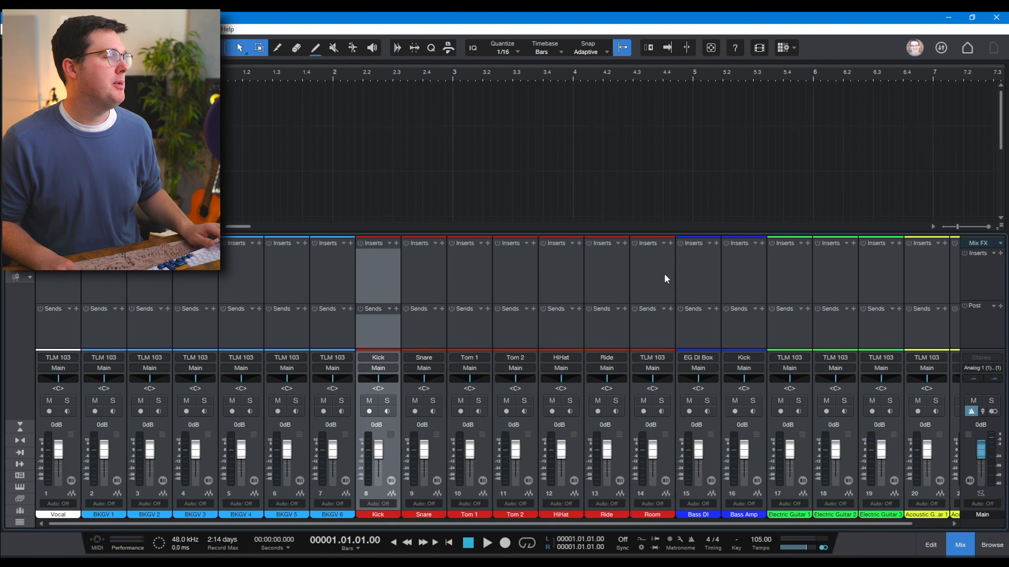
{"action": "left_click", "coordinate": [654, 277], "text": "shift"}
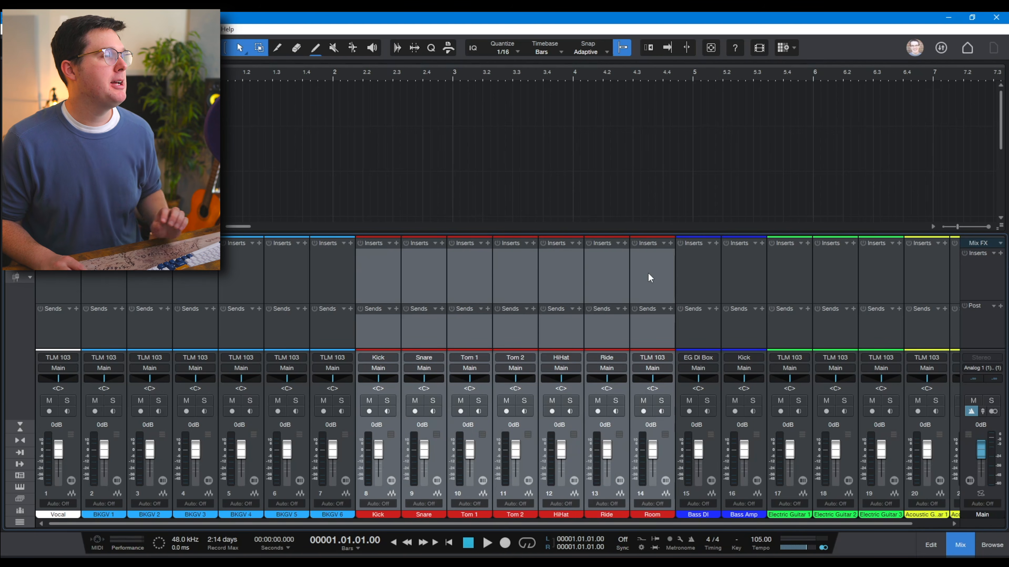
{"action": "left_click", "coordinate": [371, 281]}
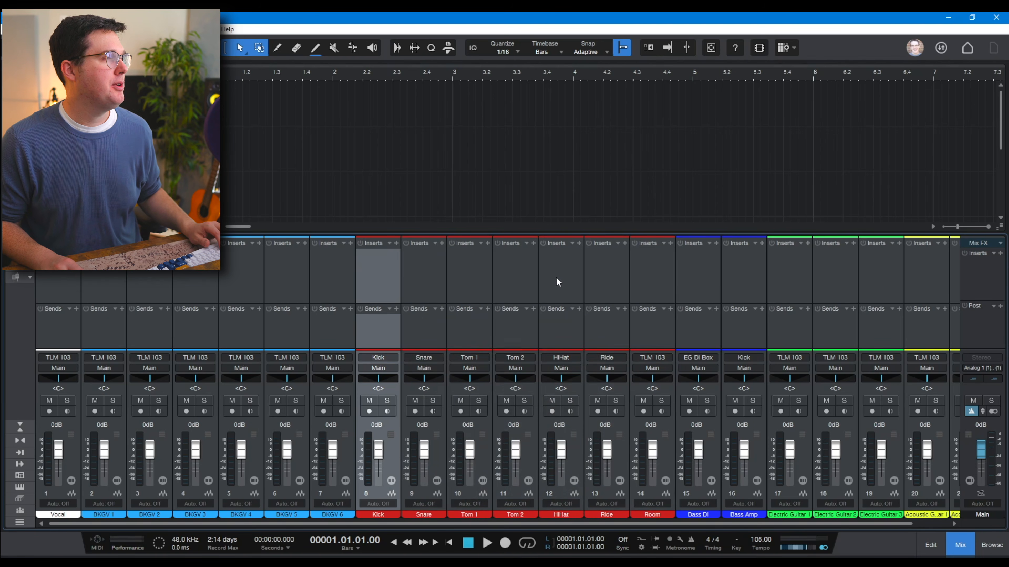
{"action": "left_click", "coordinate": [645, 270], "text": "shift"}
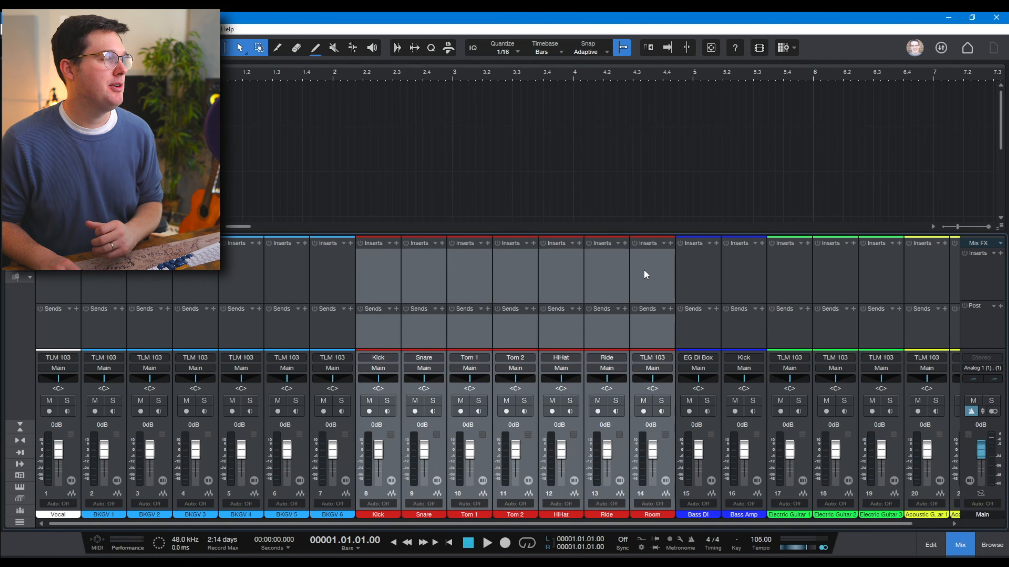
{"action": "right_click", "coordinate": [646, 270]}
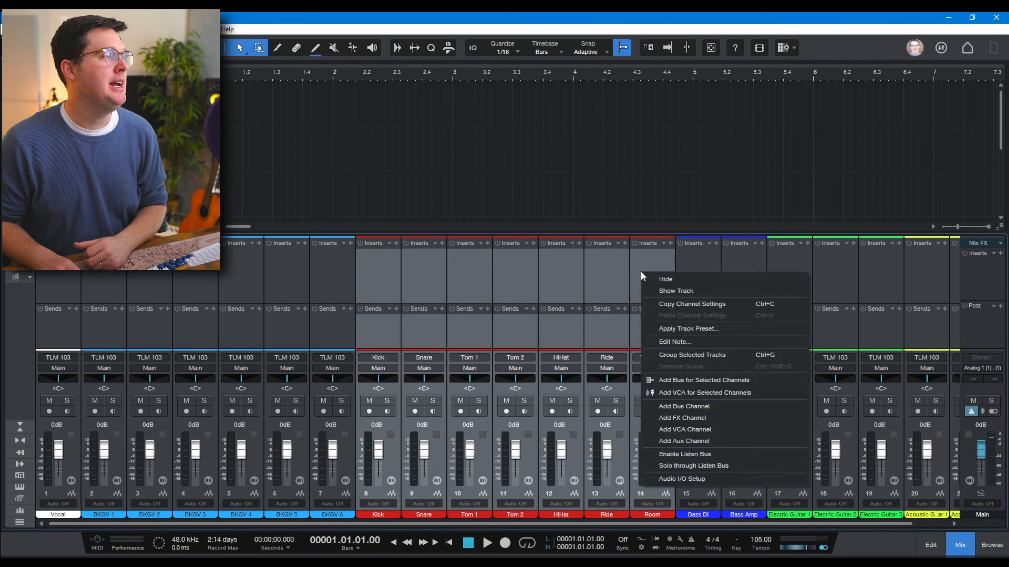
{"action": "left_click", "coordinate": [694, 379]}
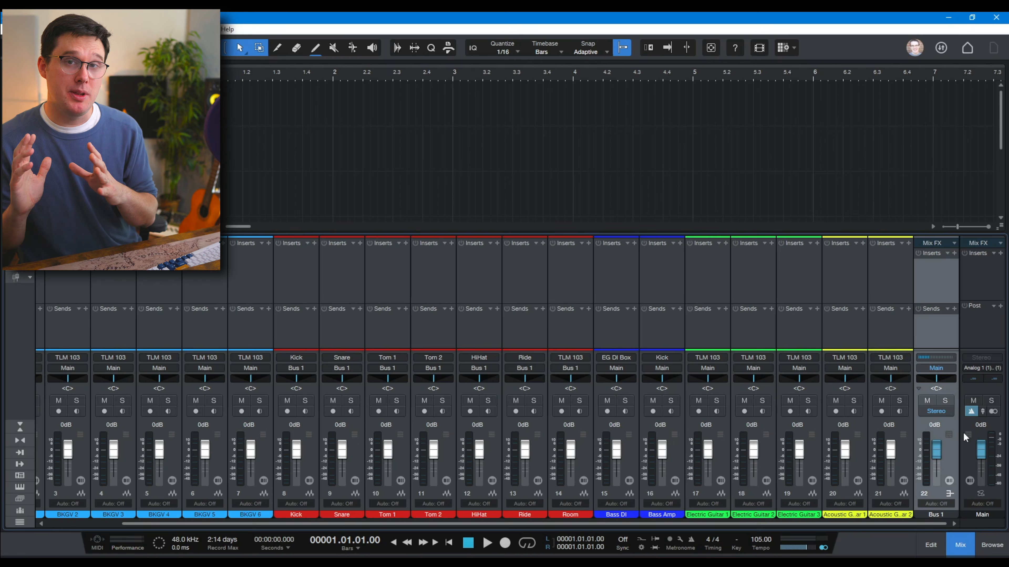
{"action": "double_click", "coordinate": [938, 515]}
{"action": "type", "text": "DRUMS"}
{"action": "key", "text": "Return"}
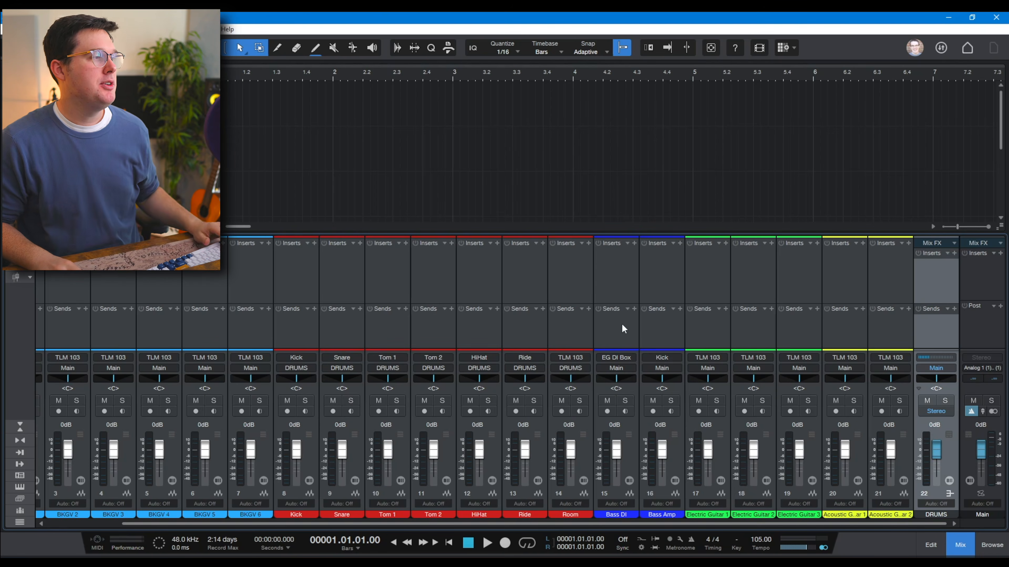
Step: Add a bus for the Bass DI and Bass Amp channels and name it BASS
{"action": "left_click", "coordinate": [610, 279]}
{"action": "left_click", "coordinate": [647, 276], "text": "shift"}
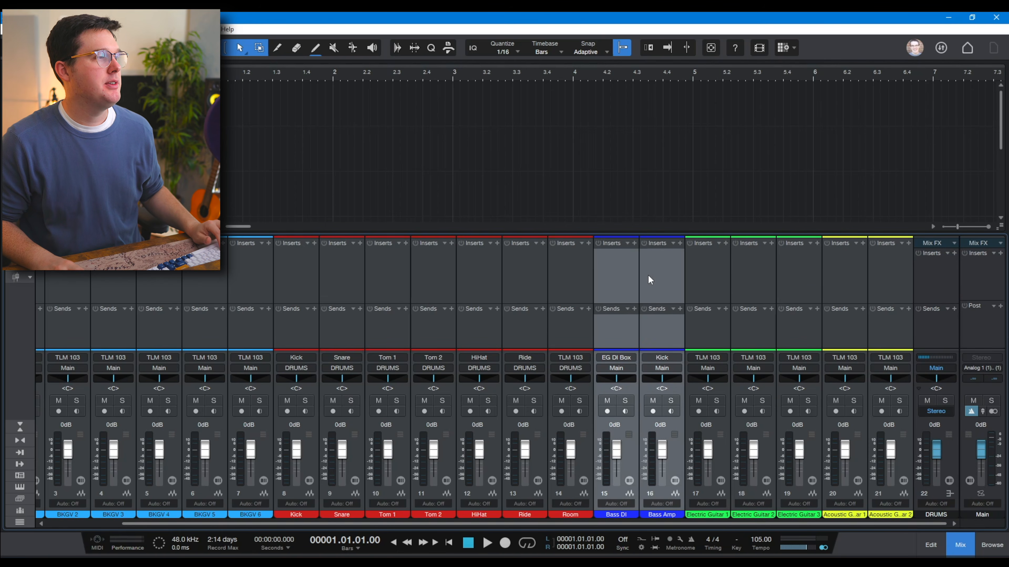
{"action": "right_click", "coordinate": [648, 275]}
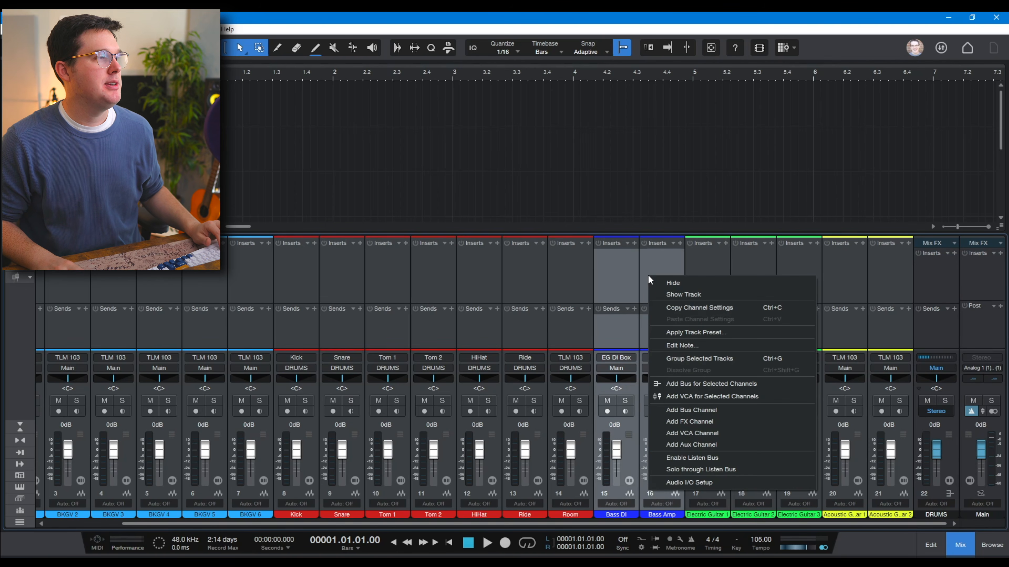
{"action": "left_click", "coordinate": [705, 382]}
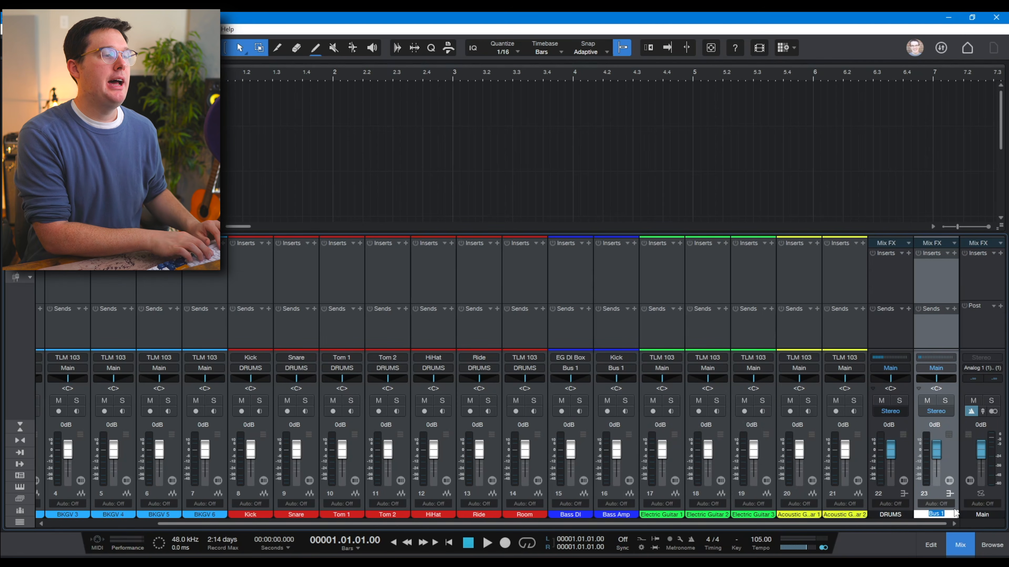
{"action": "type", "text": "BASS"}
{"action": "key", "text": "Return"}
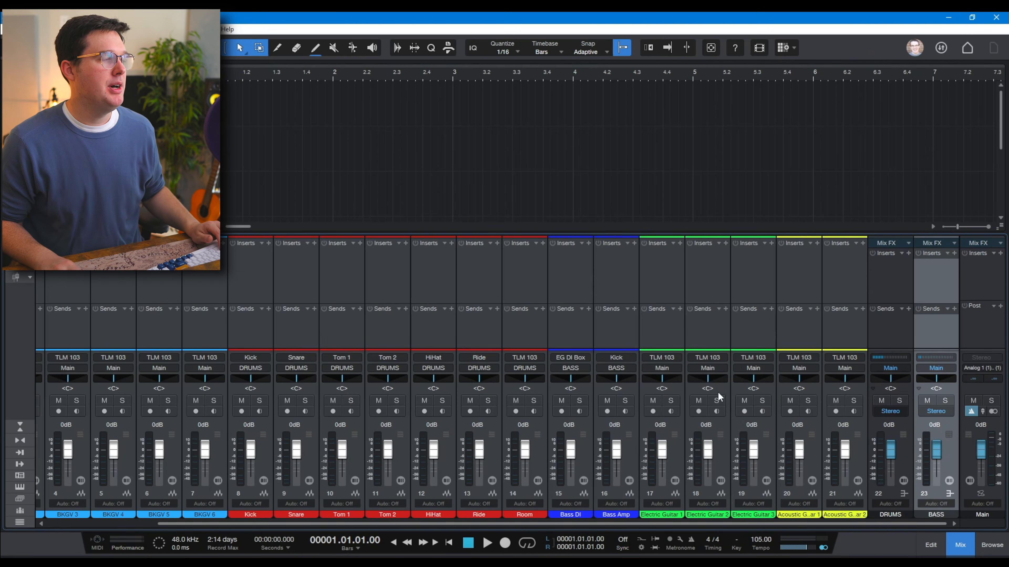
Step: Add one bus for all electric and acoustic guitar channels and name it GUITARS
{"action": "left_click", "coordinate": [649, 292]}
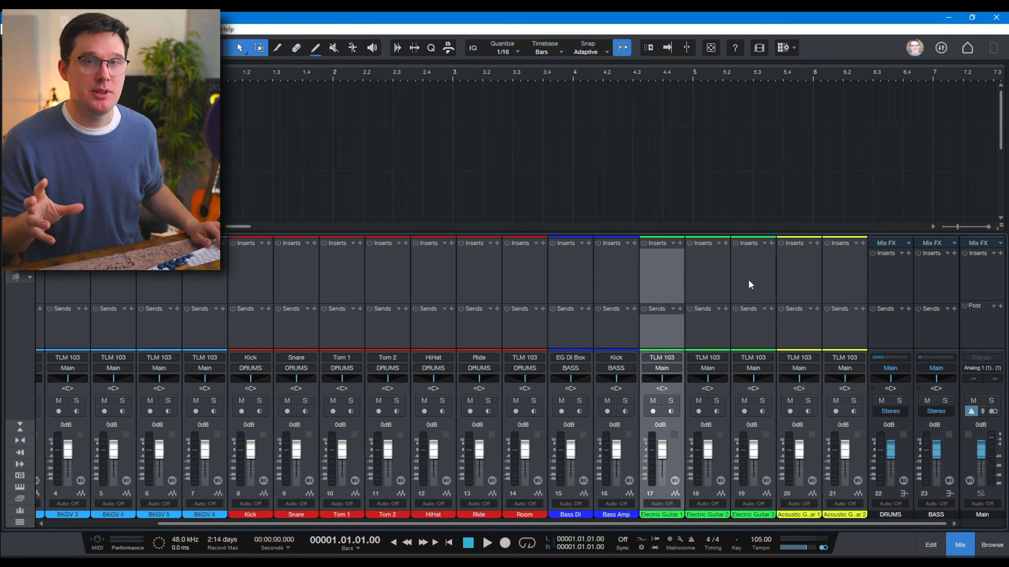
{"action": "left_click", "coordinate": [809, 271], "text": "shift"}
{"action": "left_click", "coordinate": [819, 271], "text": "ctrl"}
{"action": "left_click", "coordinate": [844, 281], "text": "shift"}
{"action": "right_click", "coordinate": [844, 281]}
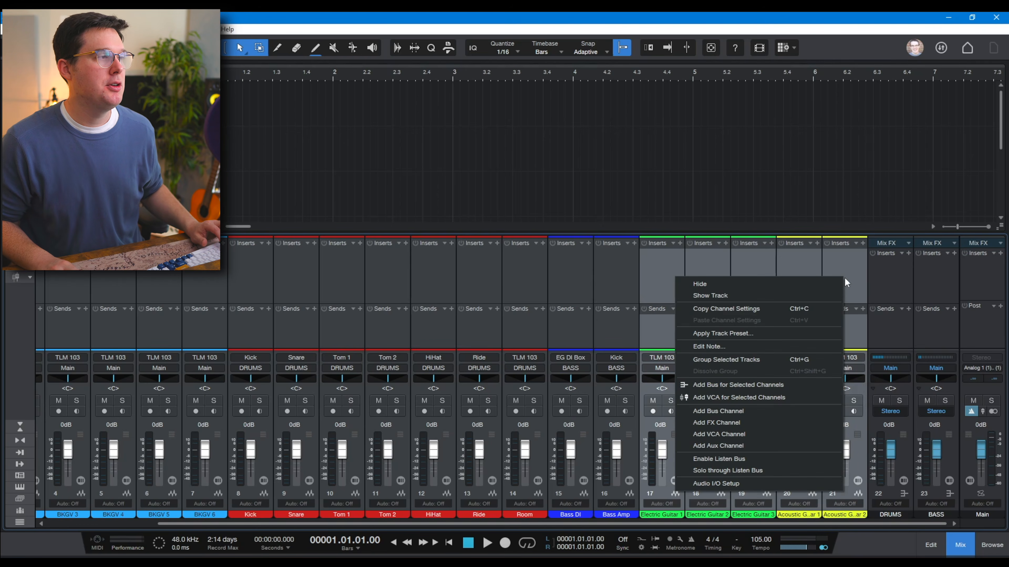
{"action": "left_click", "coordinate": [774, 384]}
{"action": "double_click", "coordinate": [933, 514]}
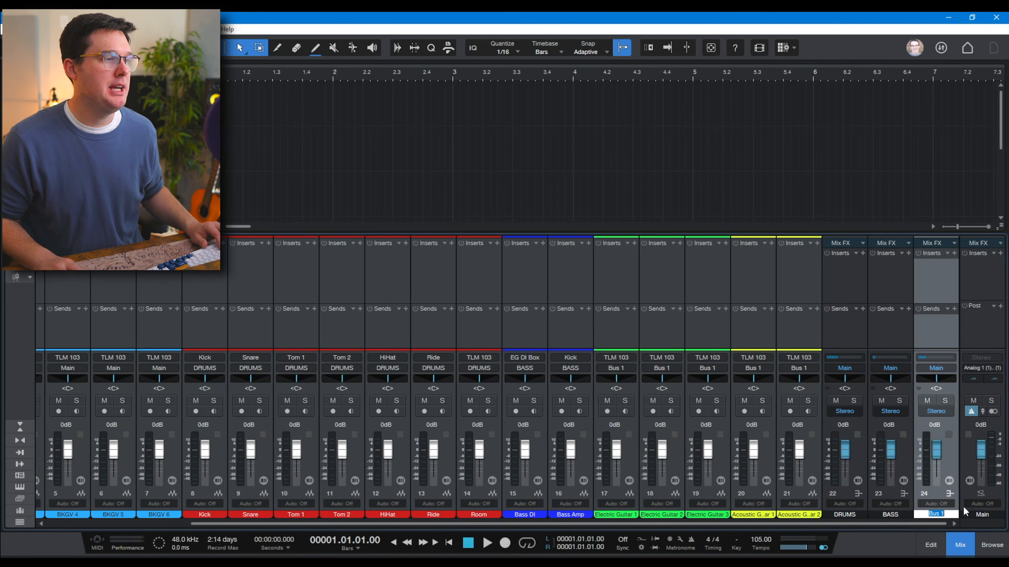
{"action": "type", "text": "GUITARS"}
{"action": "key", "text": "Return"}
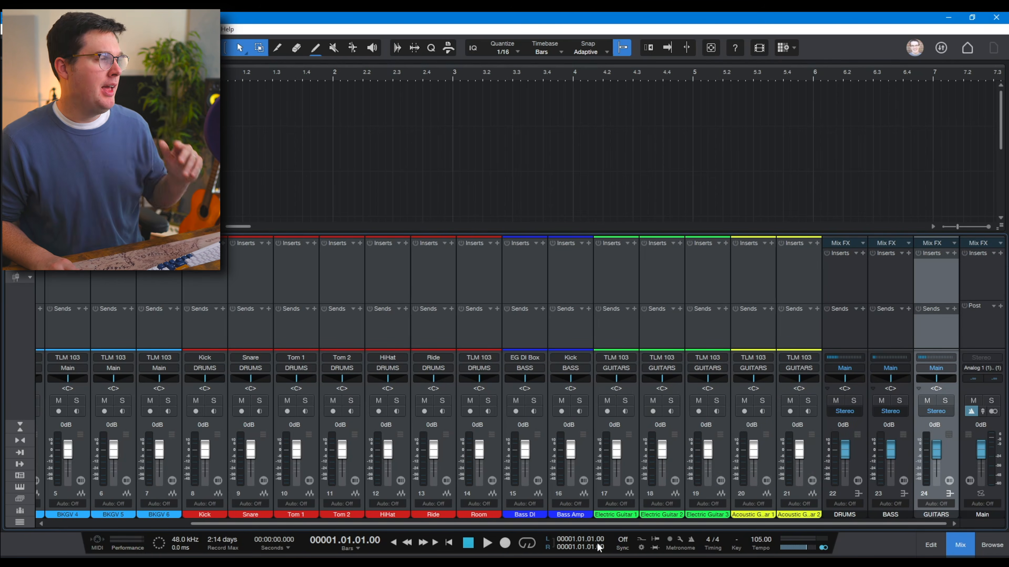
Step: Add a bus for the Vocal channel and the six BKGV channels and name it VOCALS
{"action": "left_click_drag", "start_coordinate": [602, 521], "coordinate": [319, 520]}
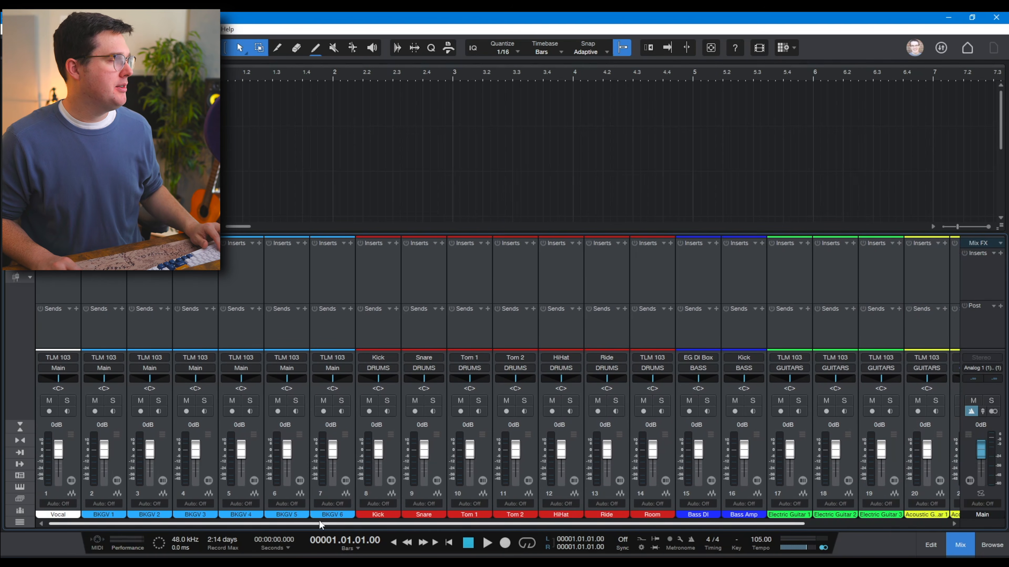
{"action": "left_click", "coordinate": [79, 284]}
{"action": "left_click", "coordinate": [337, 276], "text": "shift"}
{"action": "right_click", "coordinate": [333, 270]}
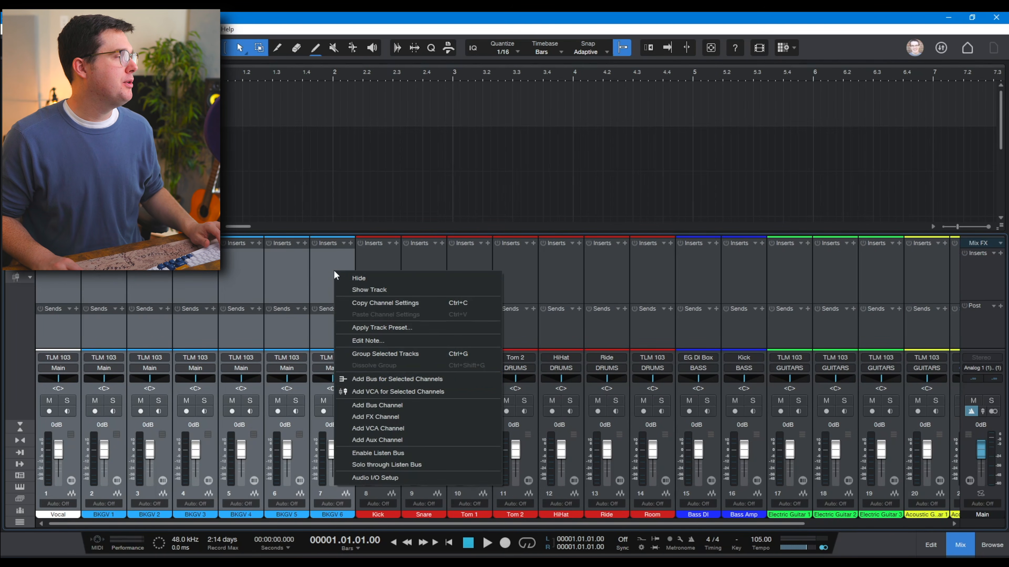
{"action": "left_click", "coordinate": [397, 379]}
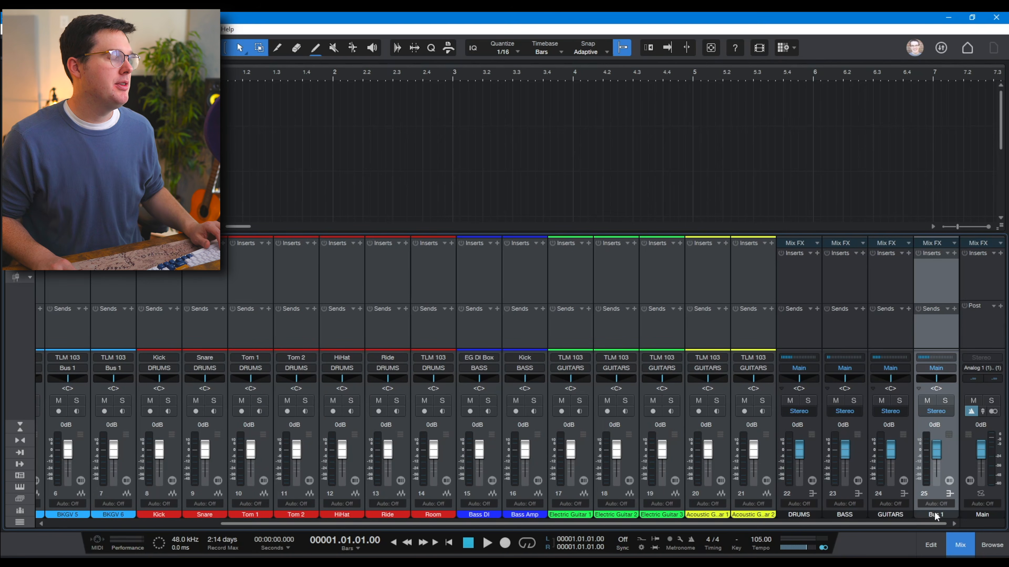
{"action": "type", "text": "VOC"}
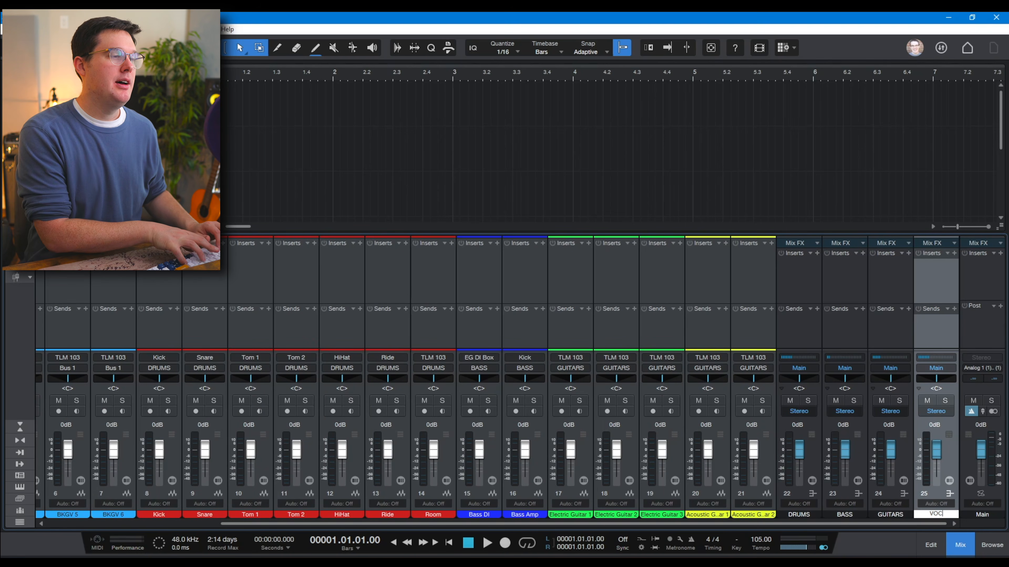
{"action": "type", "text": "ALS"}
{"action": "key", "text": "Return"}
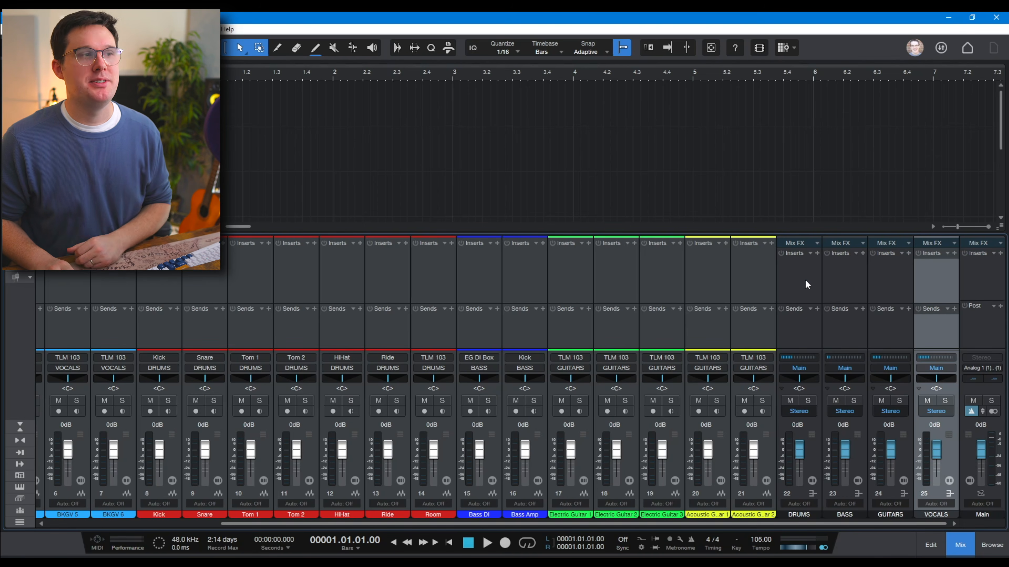
Step: Browse the PreSonus effects available as inserts for the DRUMS bus without adding one
{"action": "left_click", "coordinate": [813, 267]}
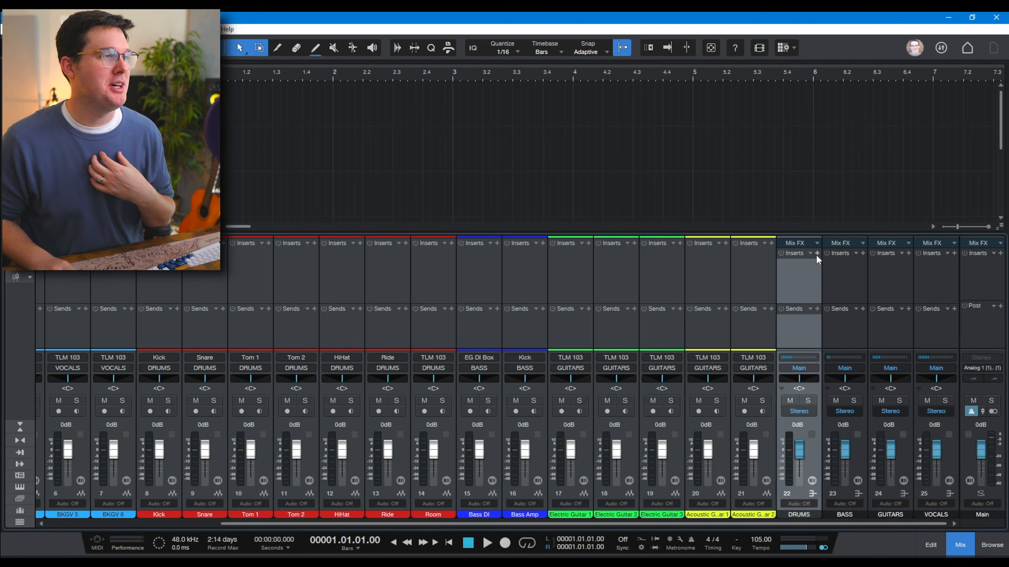
{"action": "left_click", "coordinate": [816, 253]}
{"action": "left_click", "coordinate": [860, 384]}
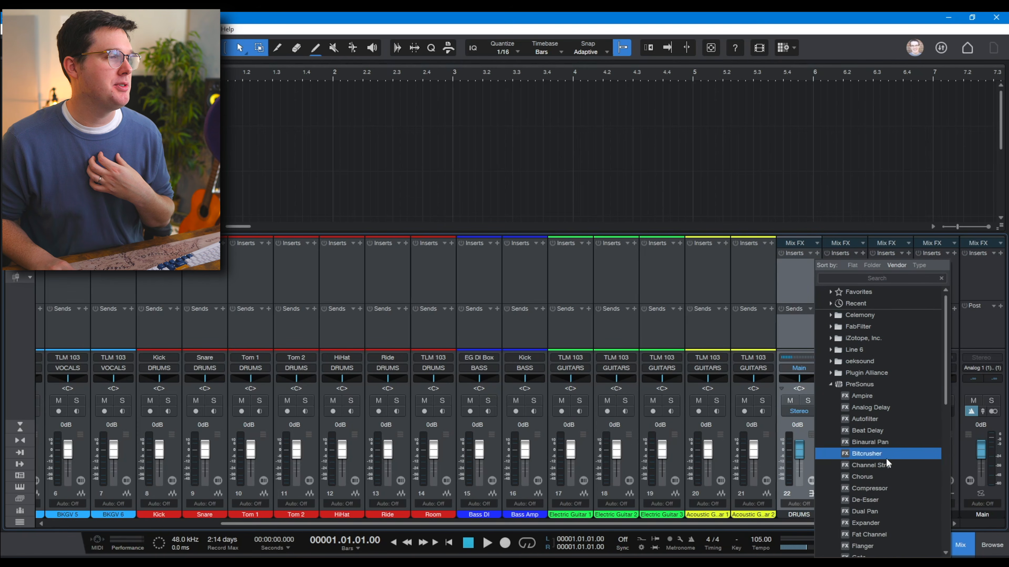
{"action": "scroll", "coordinate": [891, 473], "scroll_direction": "down", "scroll_amount": 3}
{"action": "left_click", "coordinate": [786, 285]}
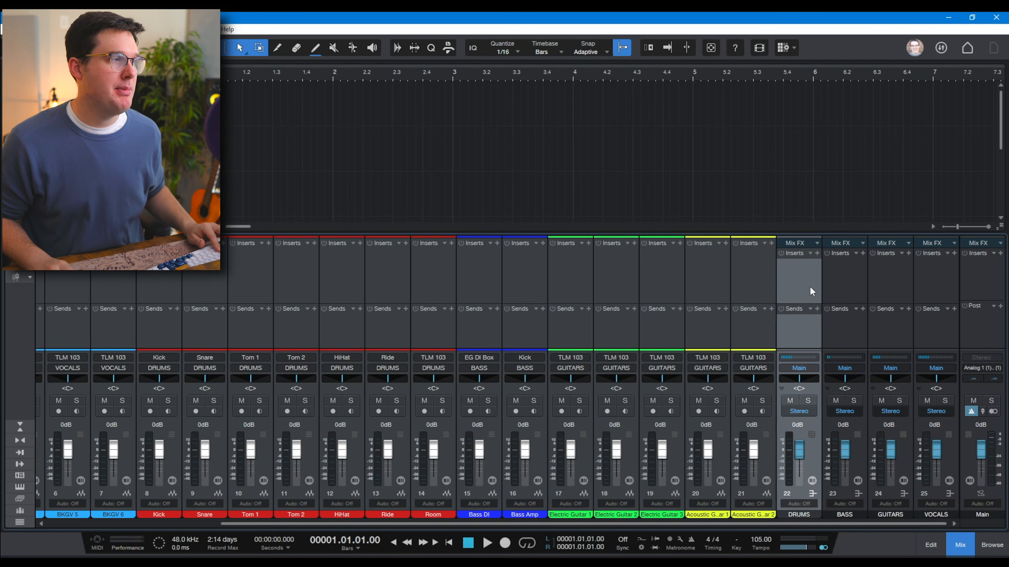
Step: Add a bus for the DRUMS, BASS, GUITARS and VOCALS buses and name it MIX
{"action": "left_click", "coordinate": [926, 277], "text": "shift"}
{"action": "right_click", "coordinate": [926, 277]}
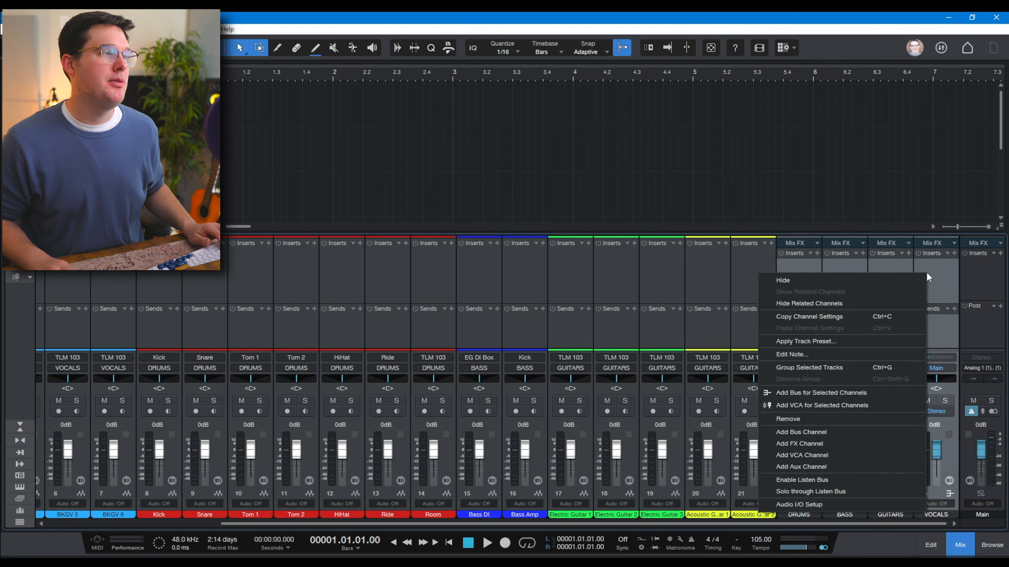
{"action": "left_click", "coordinate": [864, 393]}
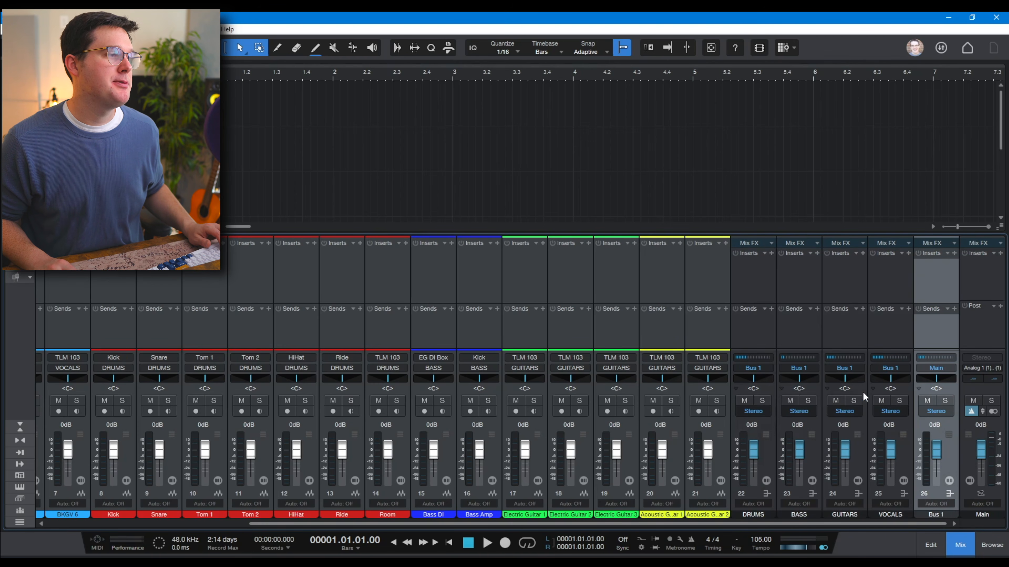
{"action": "double_click", "coordinate": [944, 514]}
{"action": "type", "text": "MIX"}
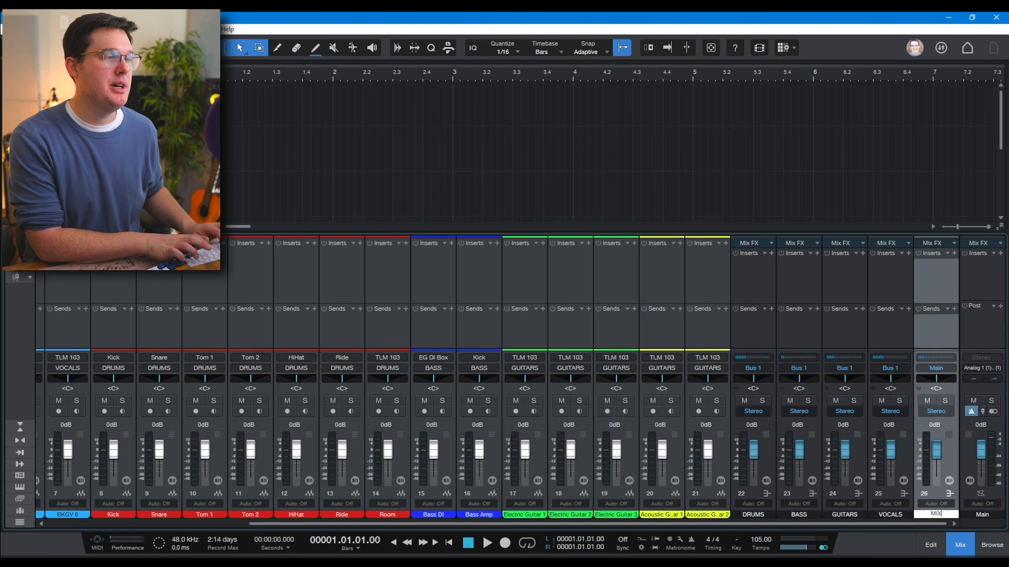
{"action": "key", "text": "Return"}
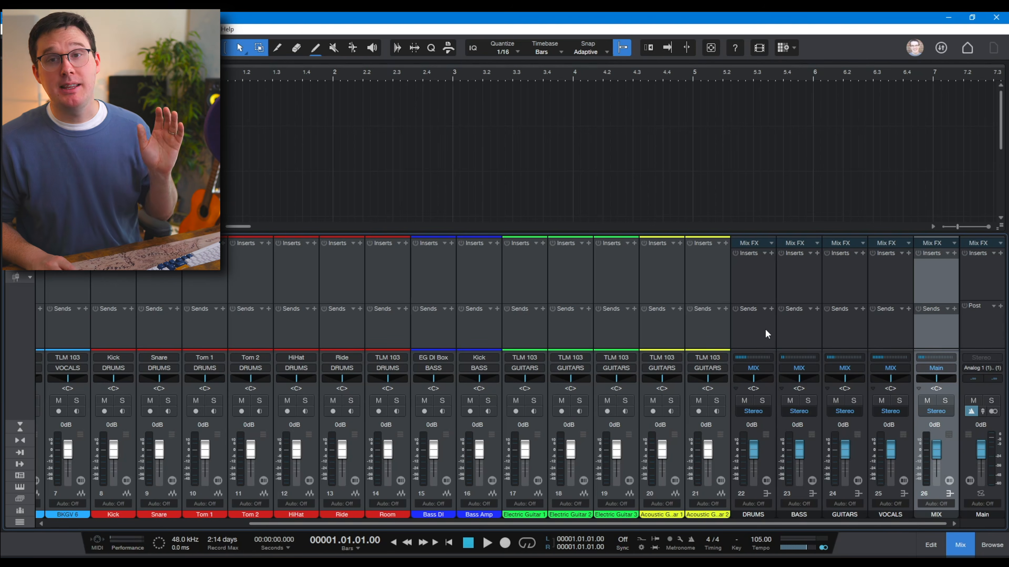
Step: Trace the signal path from the Tom 1 channel through the DRUMS and MIX buses to the Main output
{"action": "left_click", "coordinate": [193, 334]}
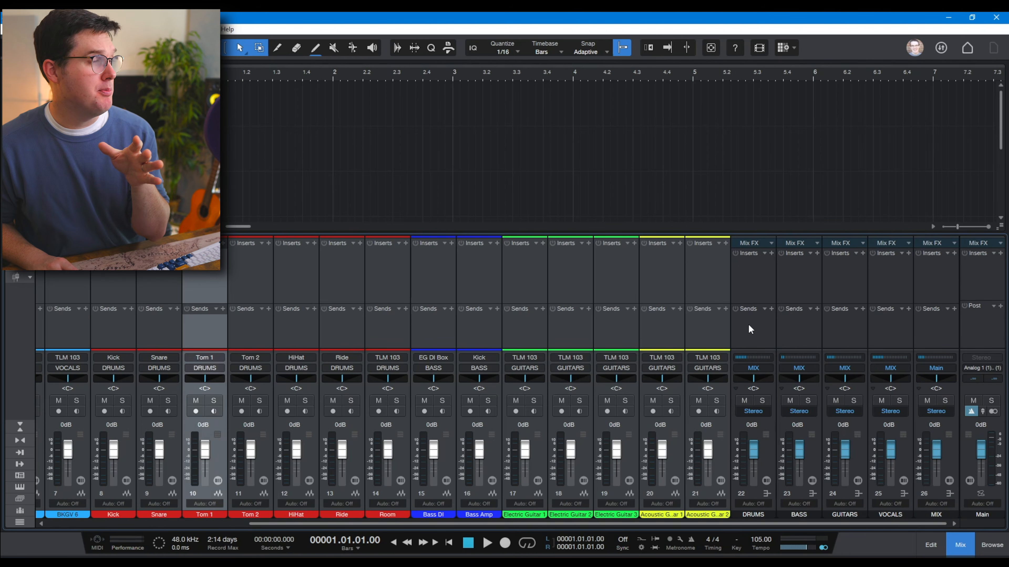
{"action": "left_click", "coordinate": [759, 323]}
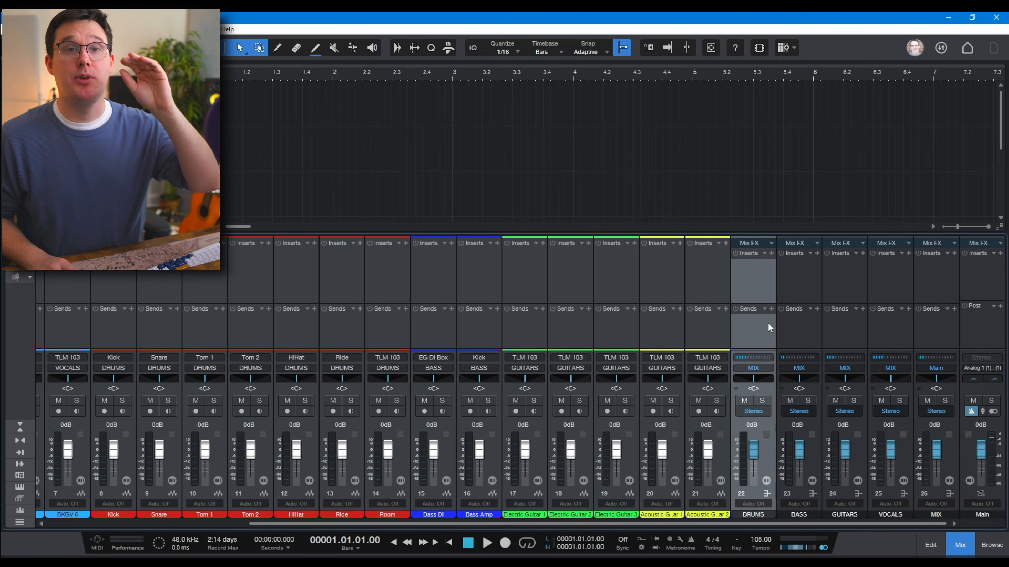
{"action": "left_click", "coordinate": [940, 329]}
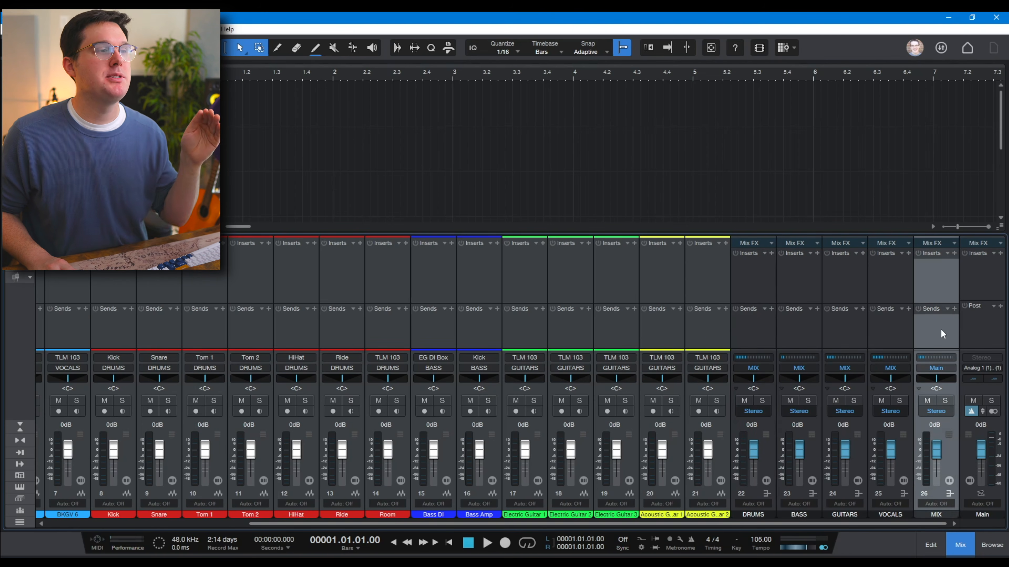
{"action": "left_click", "coordinate": [985, 335]}
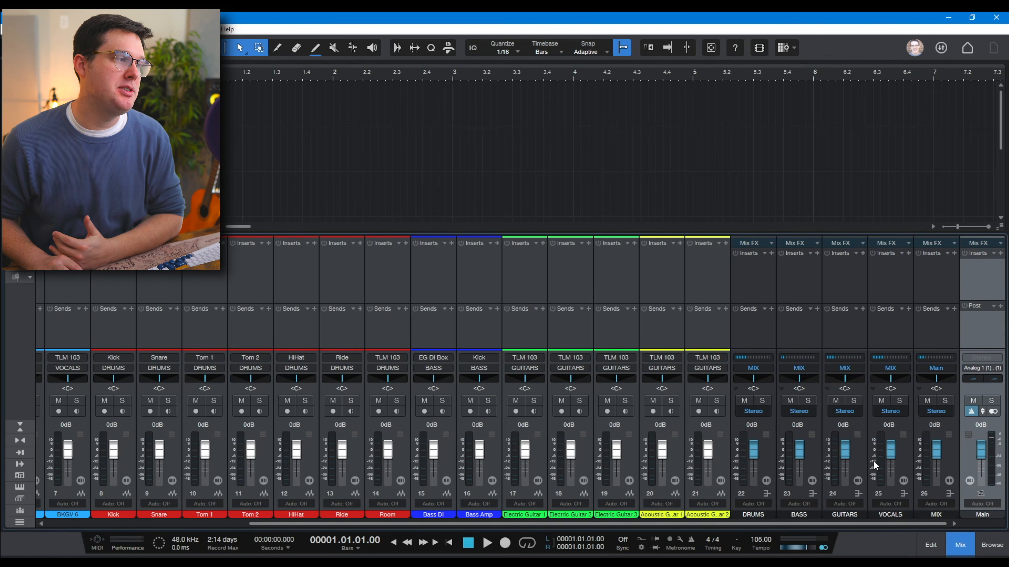
Step: Lower the GUITARS bus to -8.9 dB, DRUMS to -18.2 dB, BASS to -4.3 dB and MIX to -5.6 dB
{"action": "left_click", "coordinate": [838, 329]}
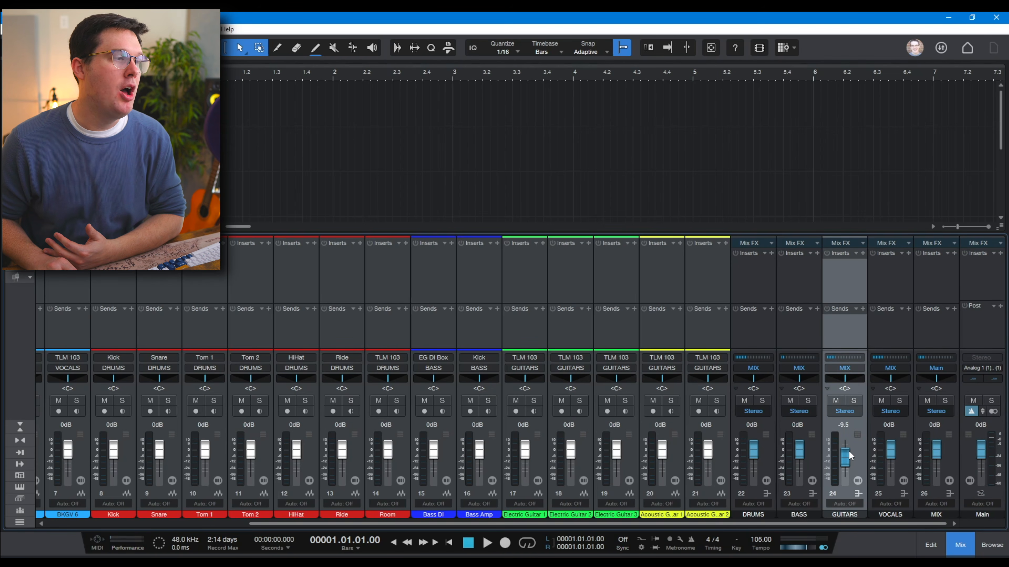
{"action": "left_click_drag", "start_coordinate": [849, 451], "coordinate": [848, 450]}
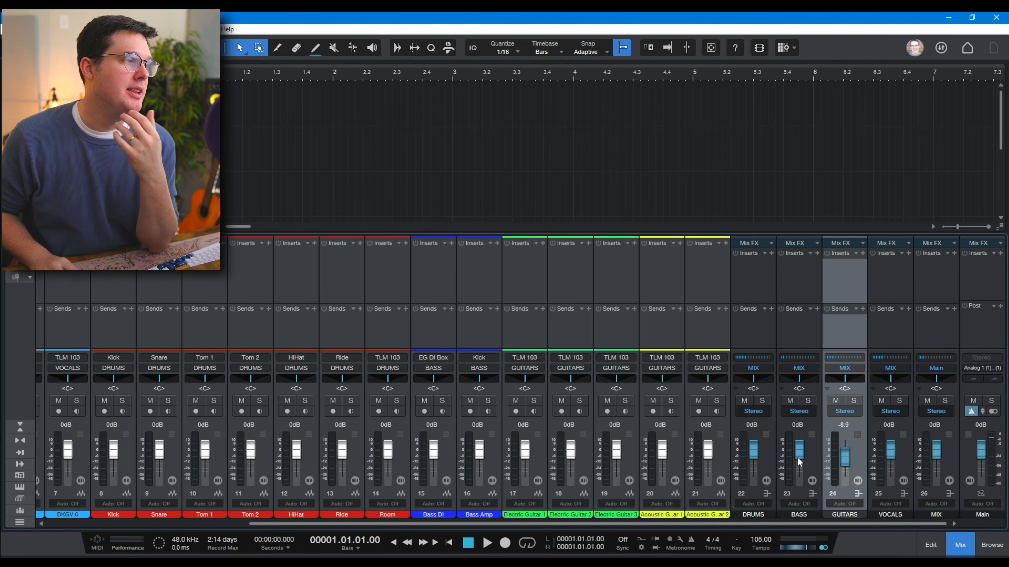
{"action": "left_click_drag", "start_coordinate": [759, 453], "coordinate": [756, 465]}
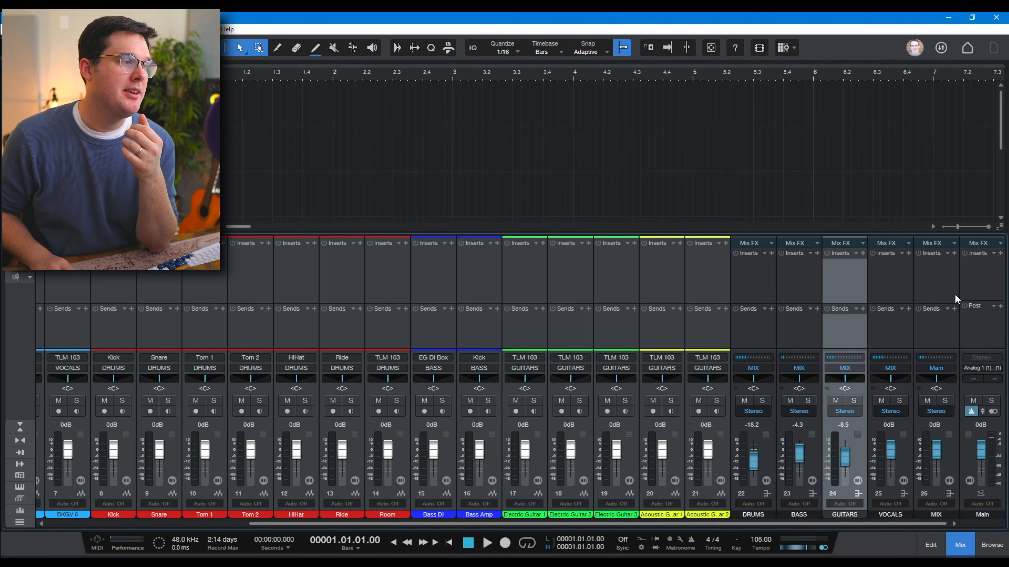
{"action": "left_click", "coordinate": [938, 275]}
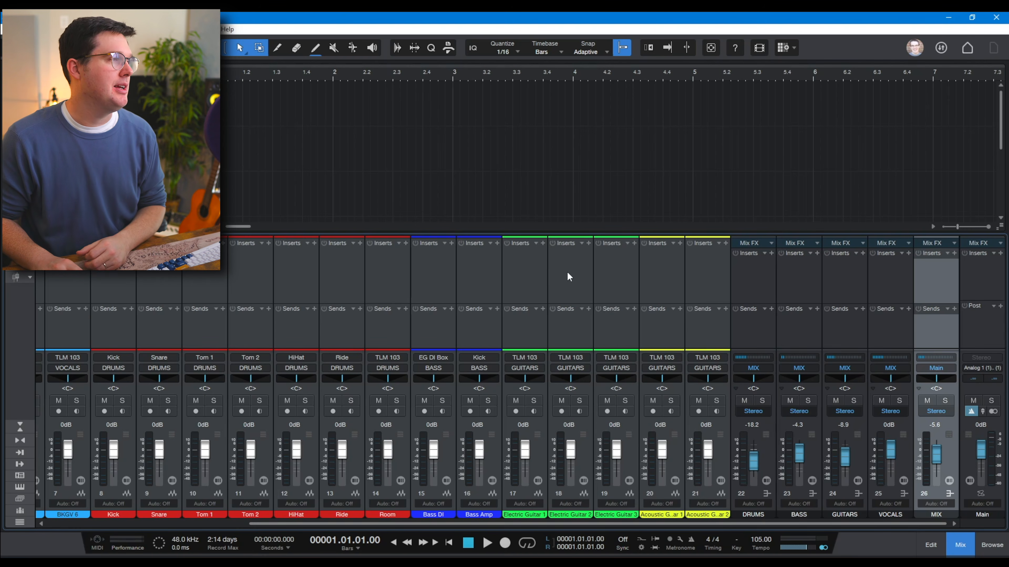
Step: Add an FX channel after the Acoustic Guitar 2 channel and name it REVERB
{"action": "left_click", "coordinate": [682, 265]}
{"action": "right_click", "coordinate": [694, 264]}
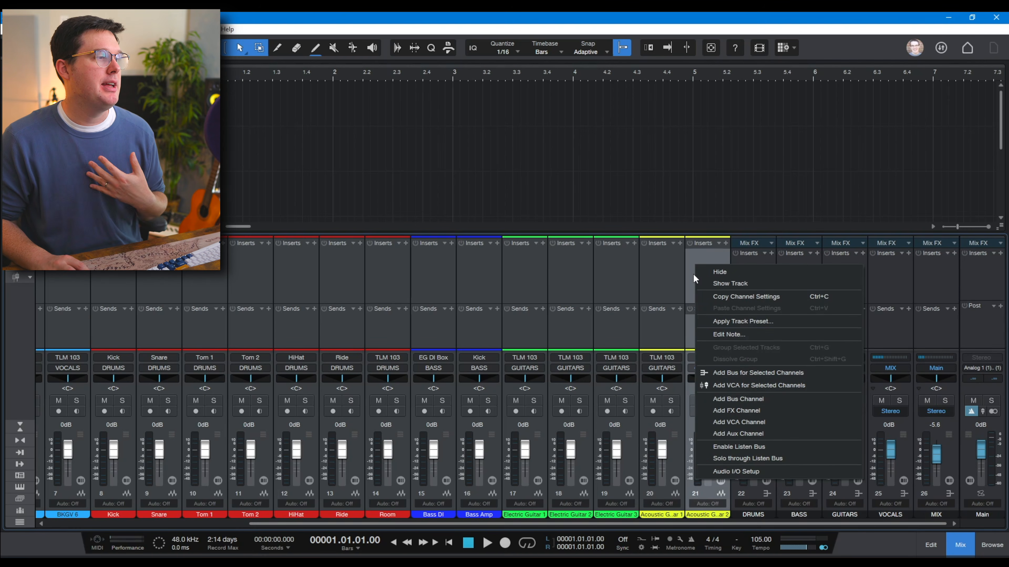
{"action": "left_click", "coordinate": [740, 410]}
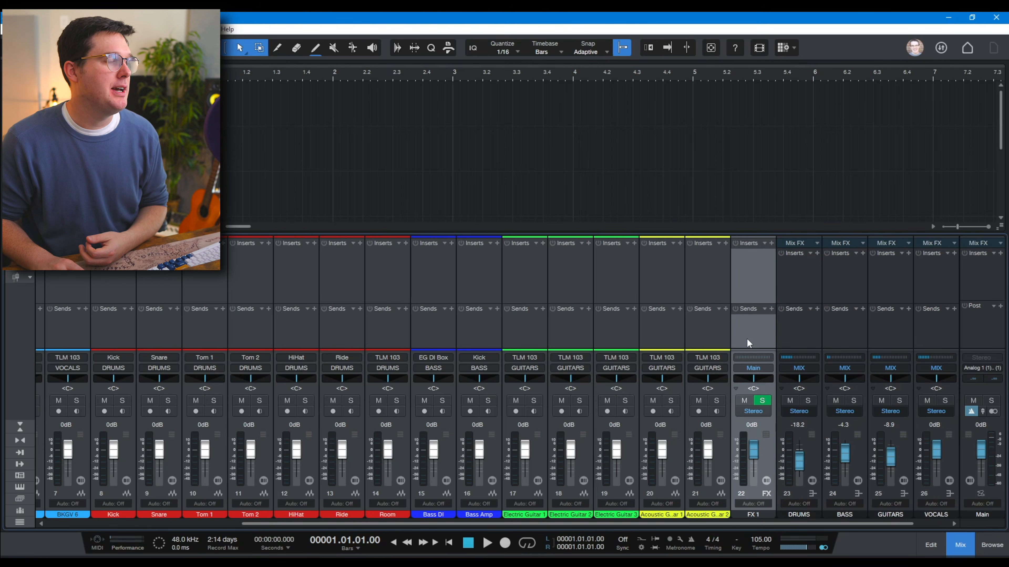
{"action": "double_click", "coordinate": [746, 513]}
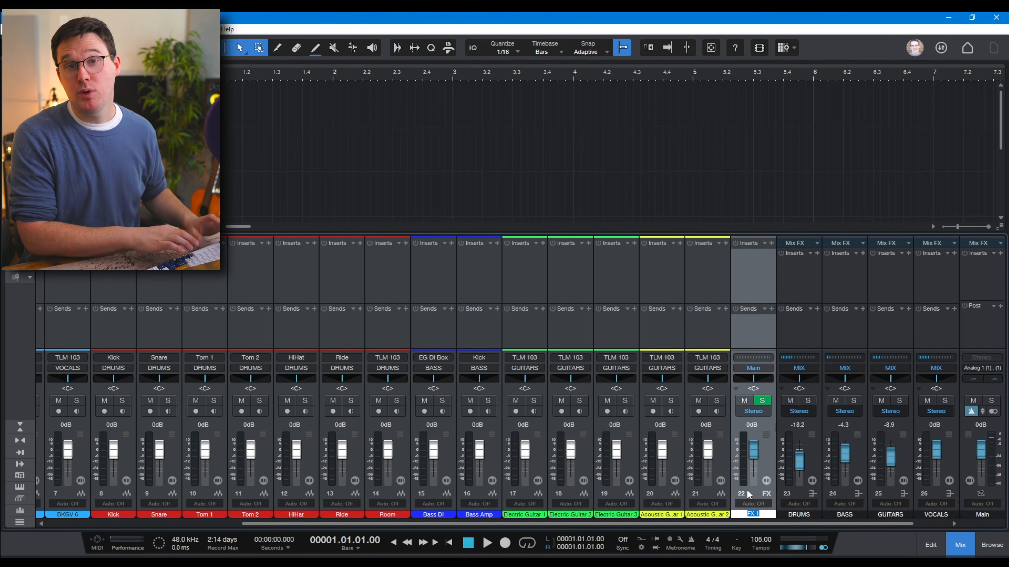
{"action": "type", "text": "REVERB"}
{"action": "key", "text": "Return"}
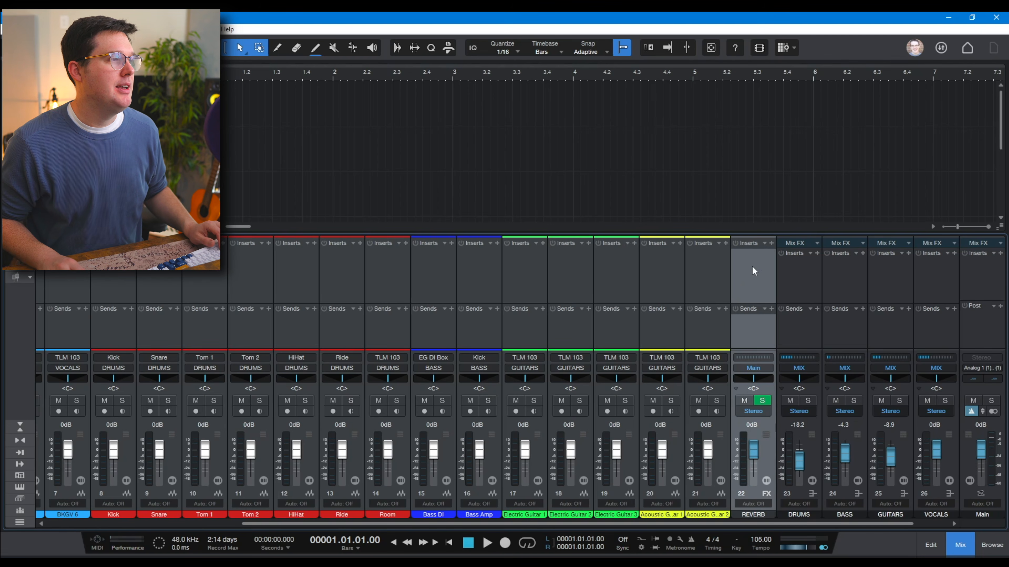
Step: Add a bus for the REVERB channel and name it FXs
{"action": "right_click", "coordinate": [755, 267]}
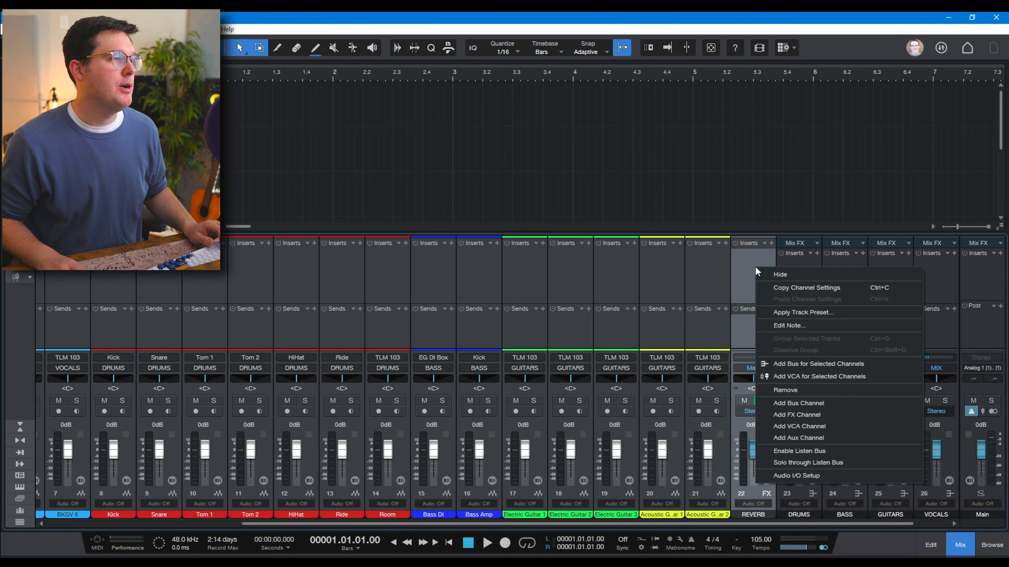
{"action": "left_click", "coordinate": [820, 361]}
{"action": "double_click", "coordinate": [948, 514]}
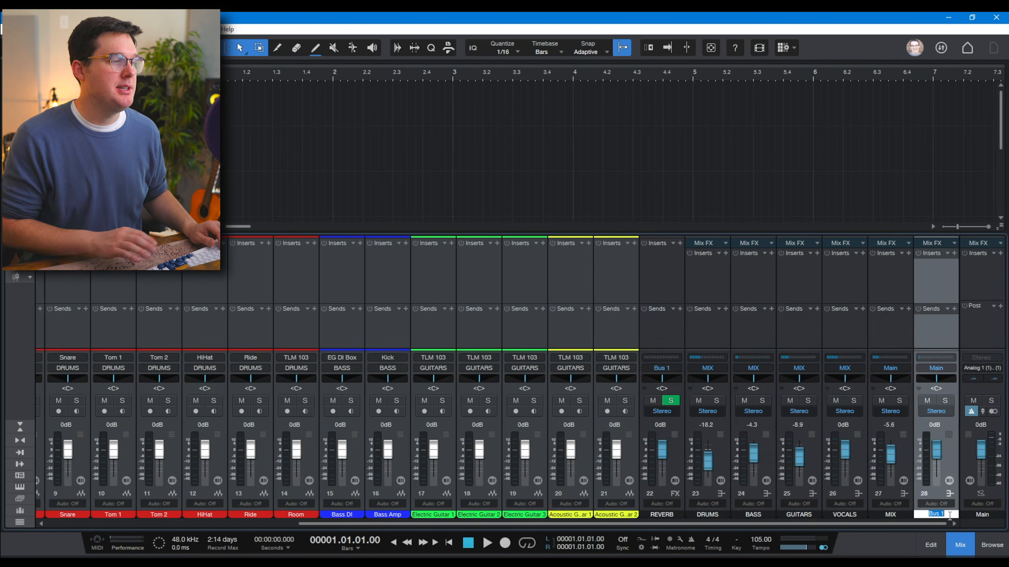
{"action": "type", "text": "FXs"}
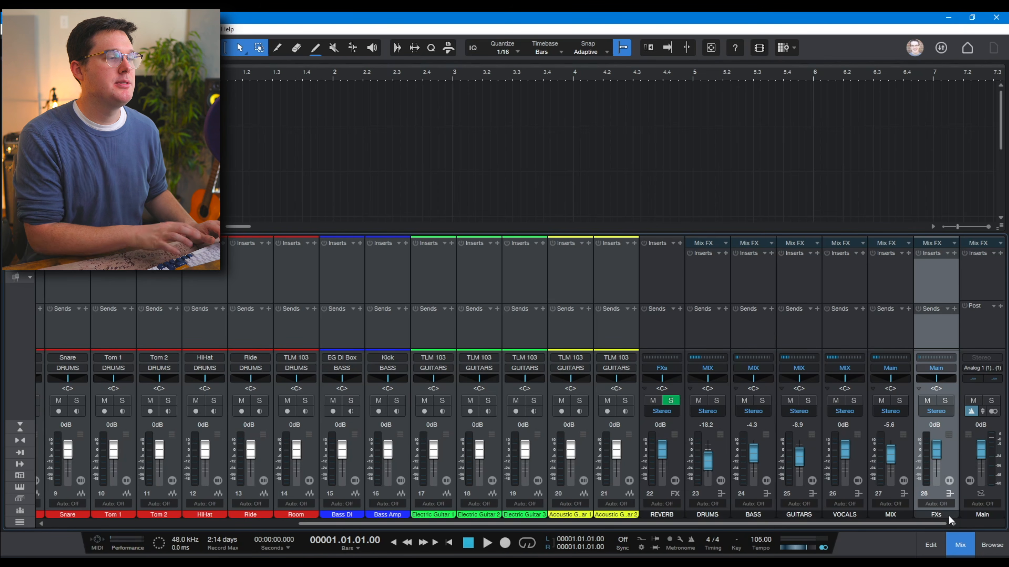
{"action": "key", "text": "Return"}
Step: Move the FXs bus in front of the MIX bus and route its output to MIX
{"action": "left_click_drag", "start_coordinate": [896, 284], "coordinate": [880, 283]}
{"action": "left_click", "coordinate": [888, 369]}
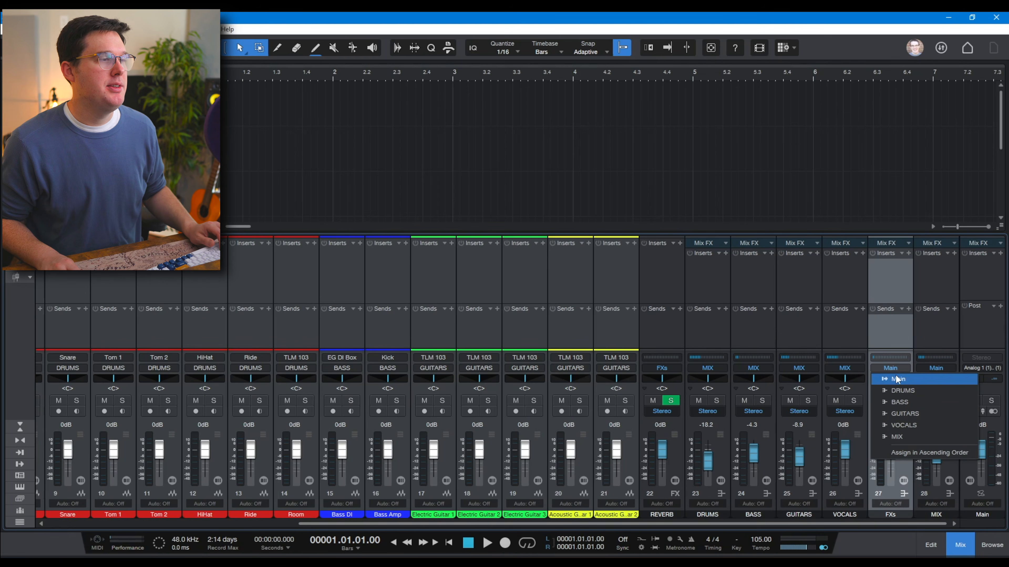
{"action": "left_click", "coordinate": [916, 435]}
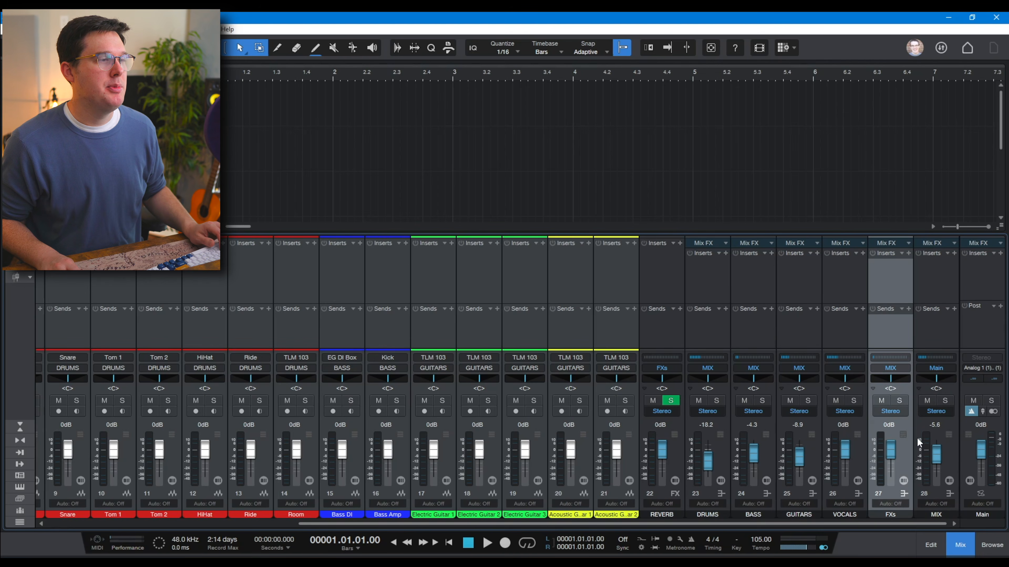
Step: Insert the PreSonus Room Reverb effect on the REVERB channel and close its plug-in window
{"action": "left_click", "coordinate": [645, 280]}
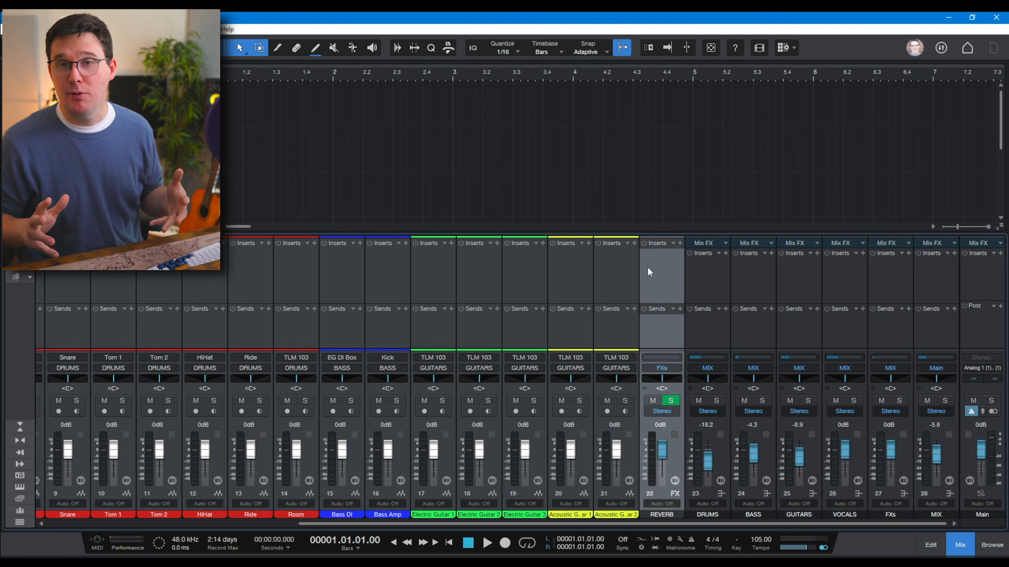
{"action": "left_click", "coordinate": [679, 243]}
{"action": "scroll", "coordinate": [745, 449], "scroll_direction": "down", "scroll_amount": 5}
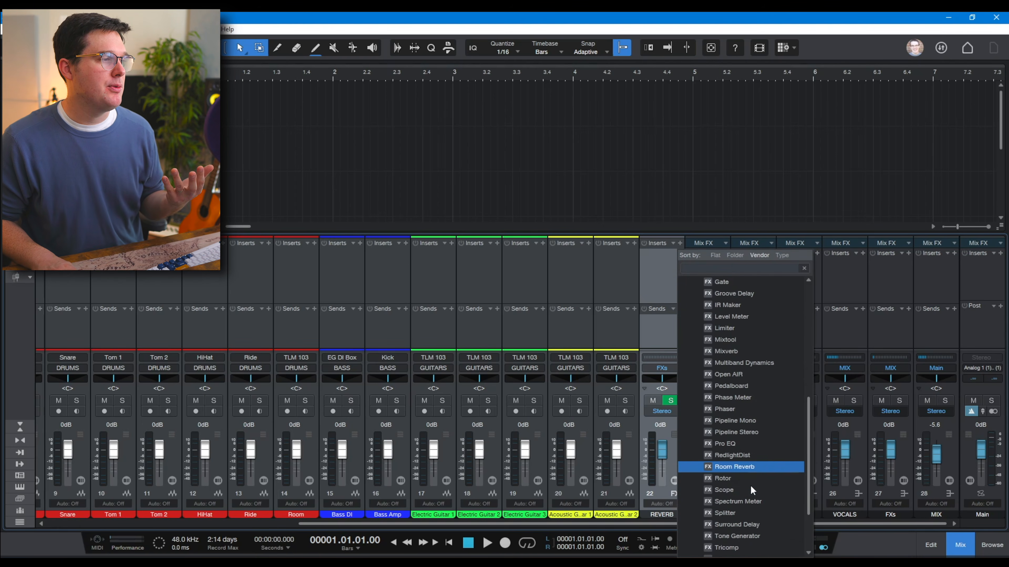
{"action": "scroll", "coordinate": [762, 466], "scroll_direction": "down", "scroll_amount": 3}
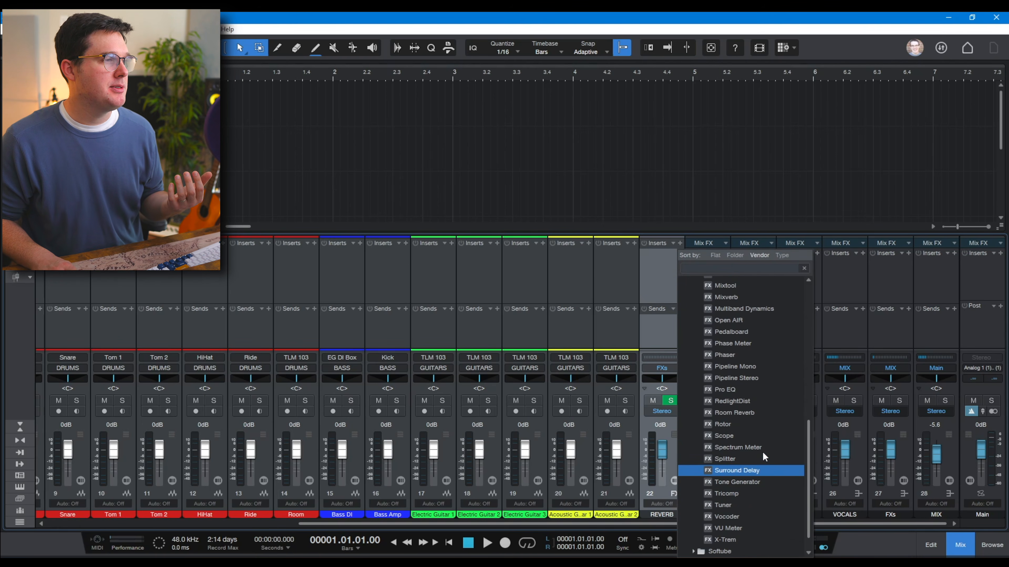
{"action": "left_click", "coordinate": [772, 417]}
{"action": "left_click", "coordinate": [659, 138]}
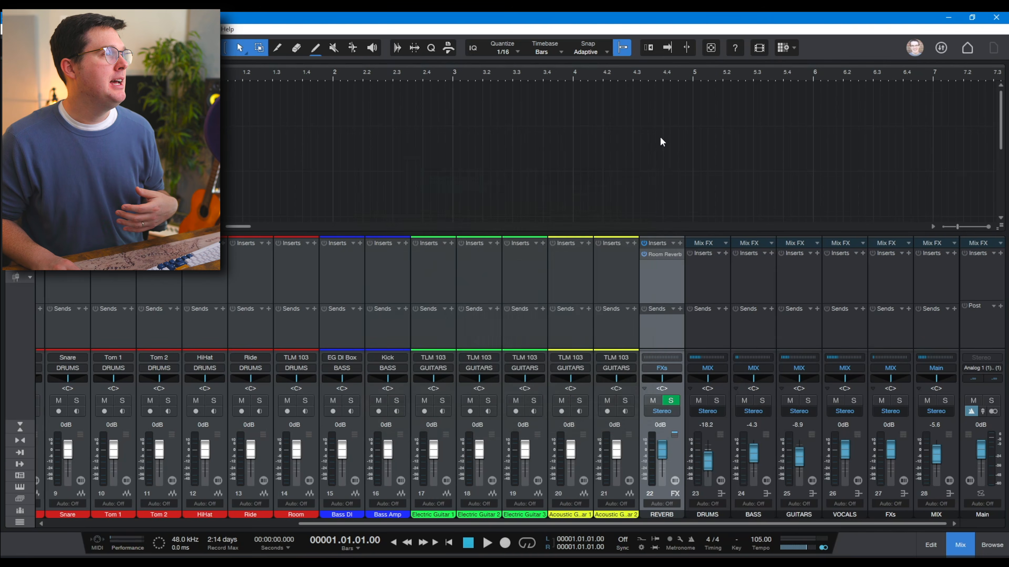
Step: Add a send to REVERB on both Acoustic Guitar channels together
{"action": "left_click", "coordinate": [561, 283]}
{"action": "left_click", "coordinate": [598, 282], "text": "shift"}
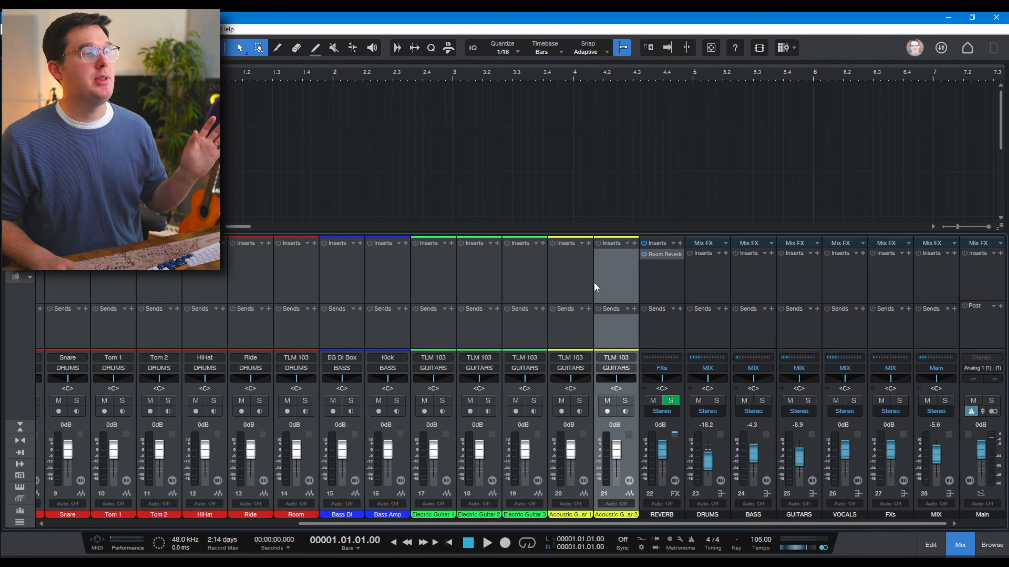
{"action": "left_click", "coordinate": [588, 309]}
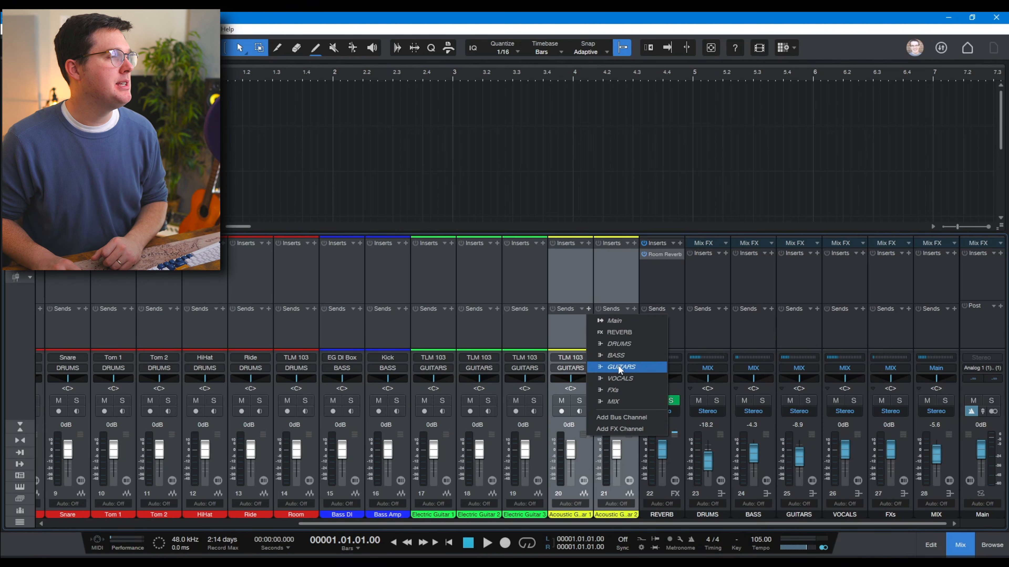
{"action": "left_click", "coordinate": [629, 332]}
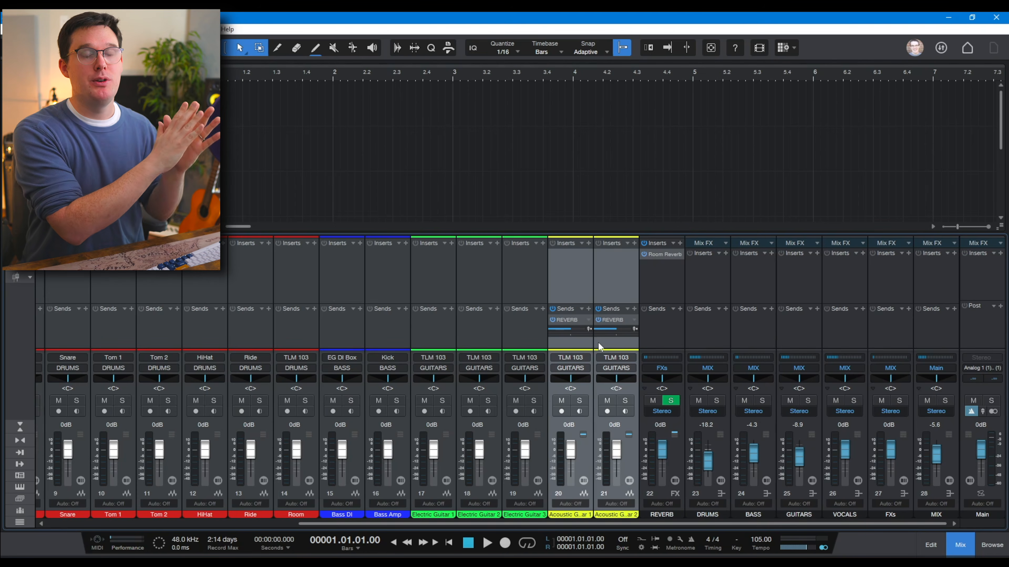
Step: Lower the REVERB channel's volume to -5.6 dB and check its path to the MIX bus
{"action": "left_click", "coordinate": [659, 284]}
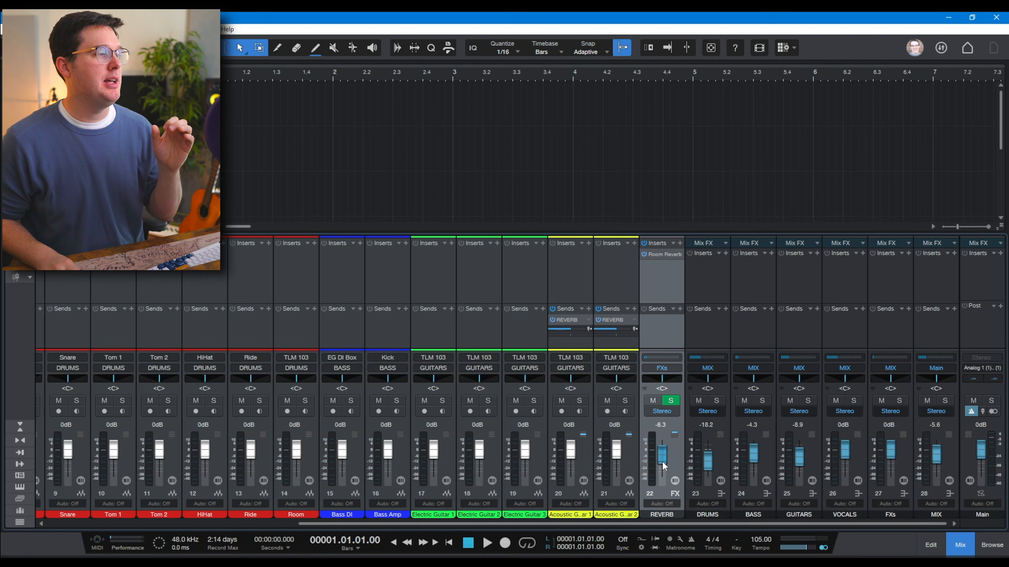
{"action": "left_click_drag", "start_coordinate": [661, 458], "coordinate": [662, 461]}
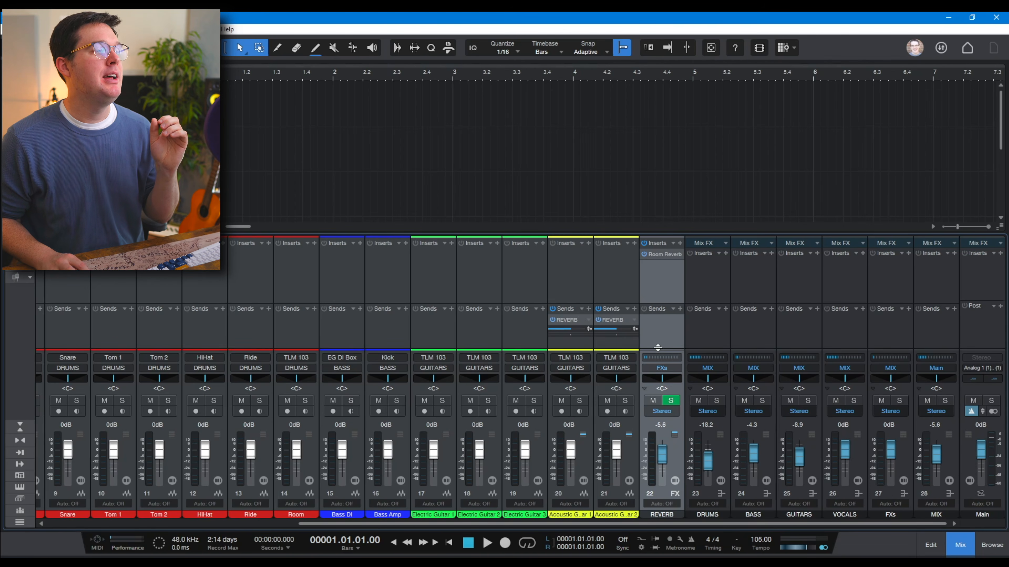
{"action": "left_click", "coordinate": [940, 285]}
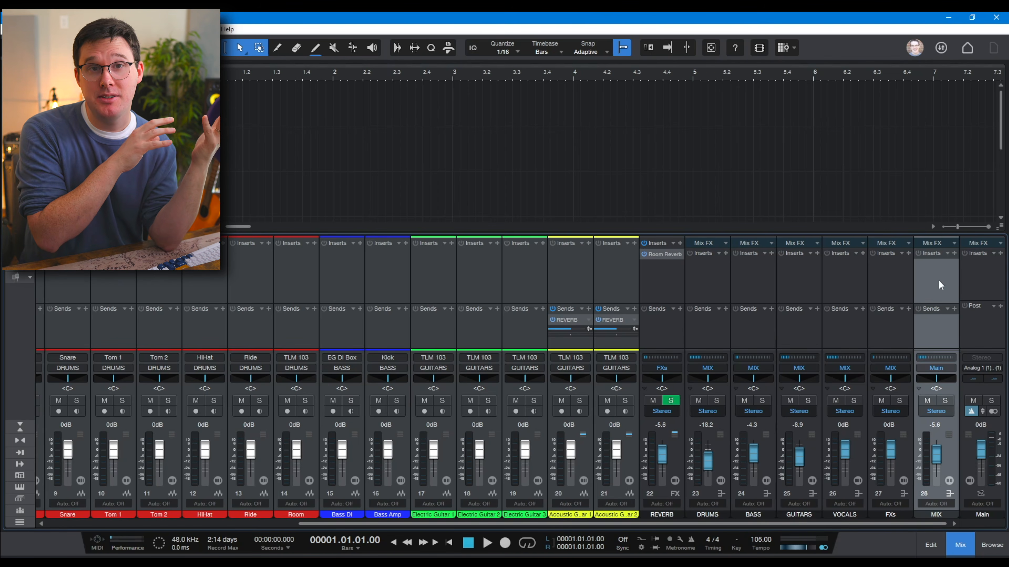
{"action": "left_click", "coordinate": [682, 282]}
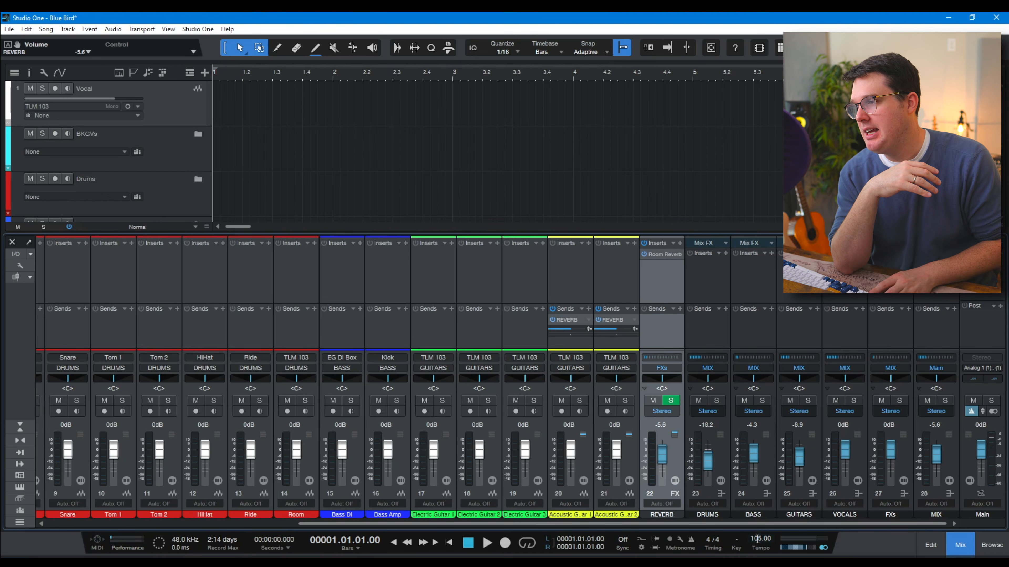
Step: Set the song's tempo to 88 and its time signature to 3/4, leaving the key unassigned
{"action": "type", "text": "8"}
{"action": "key", "text": "Return"}
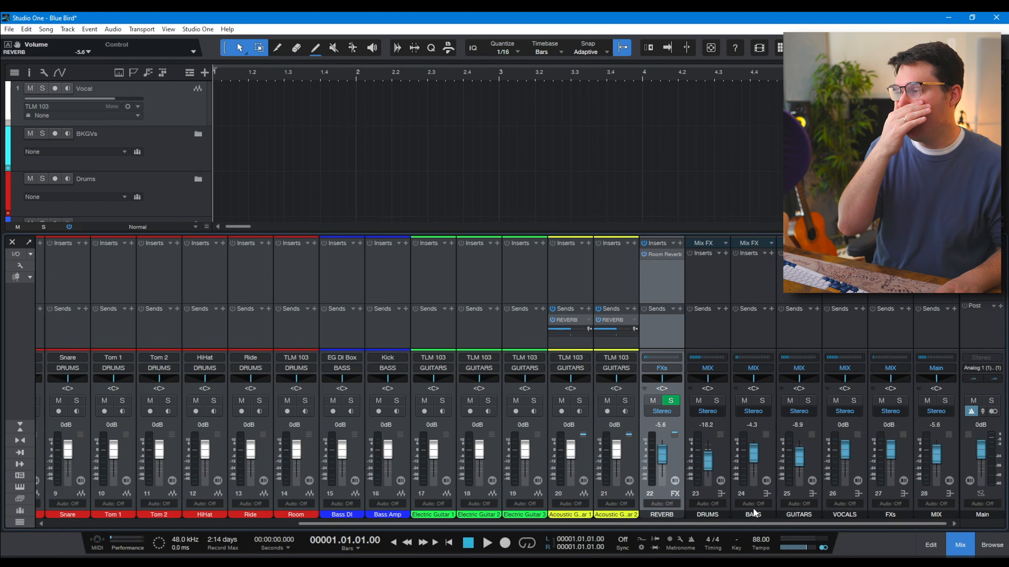
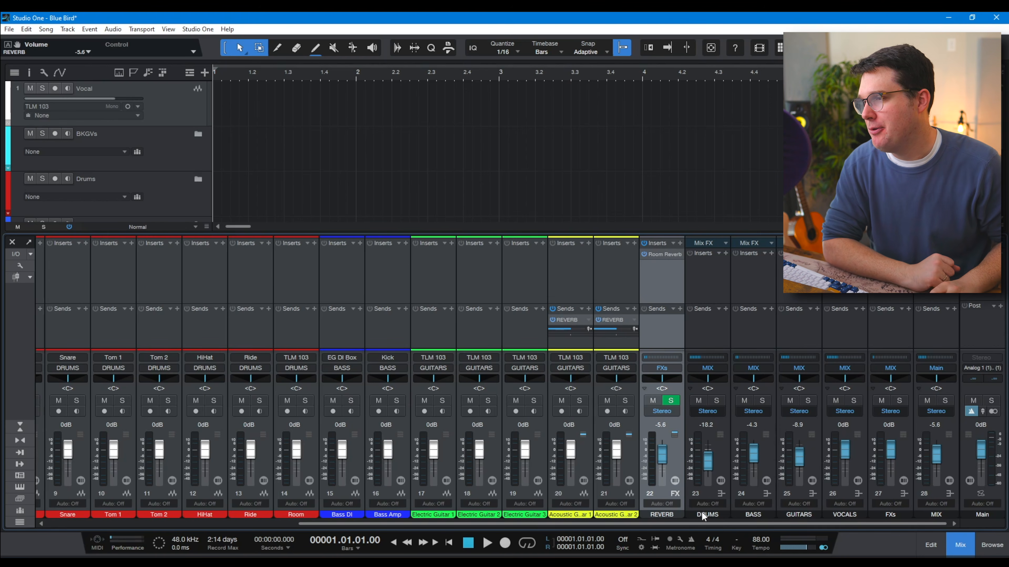
{"action": "left_click", "coordinate": [709, 540]}
{"action": "left_click", "coordinate": [709, 540]}
{"action": "left_click", "coordinate": [709, 540]}
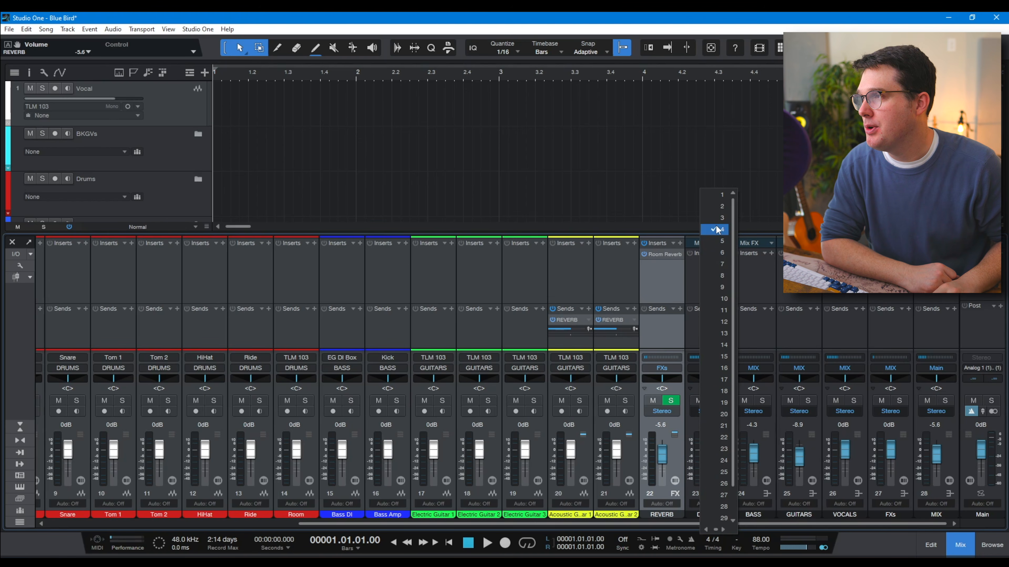
{"action": "left_click", "coordinate": [723, 217]}
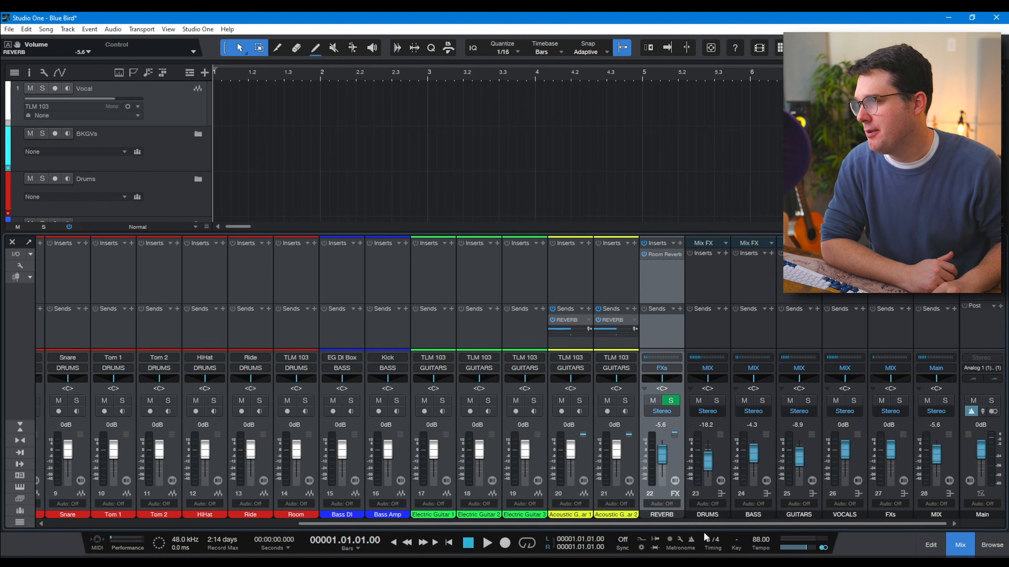
{"action": "left_click", "coordinate": [736, 543]}
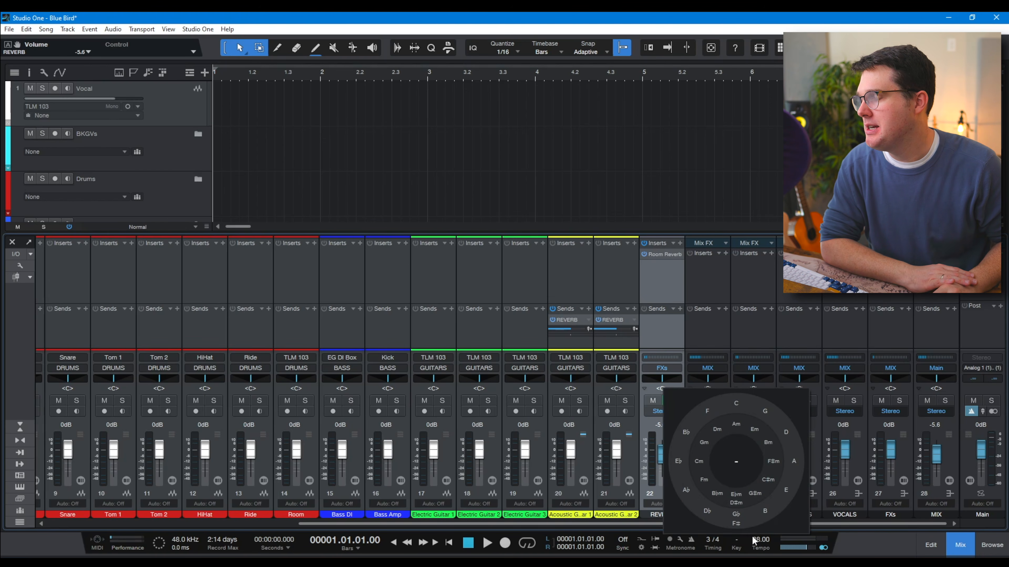
{"action": "left_click", "coordinate": [732, 543]}
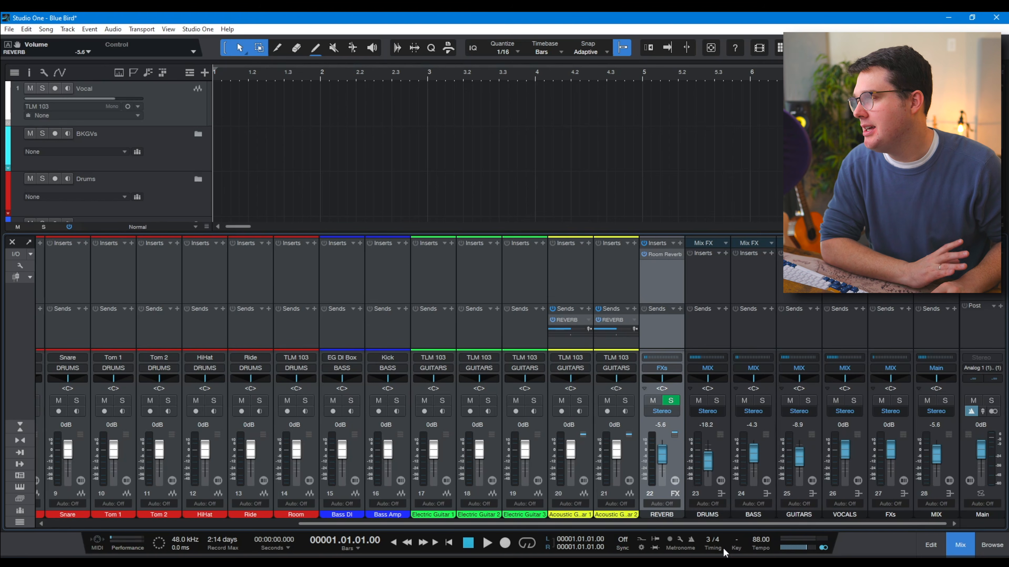
Step: Turn on the metronome and play the song briefly from the start to hear the click
{"action": "left_click", "coordinate": [693, 539]}
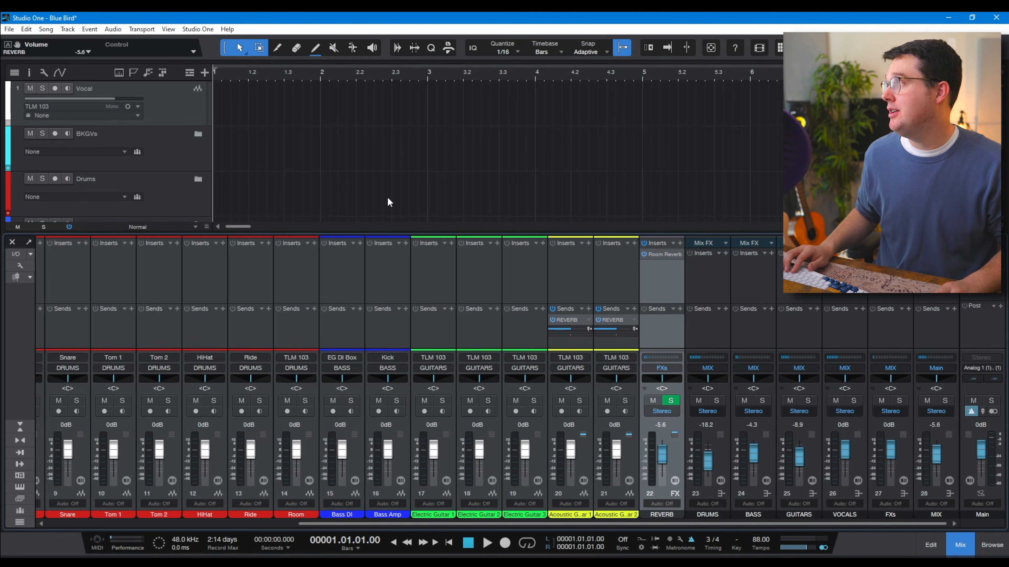
{"action": "key", "text": "space"}
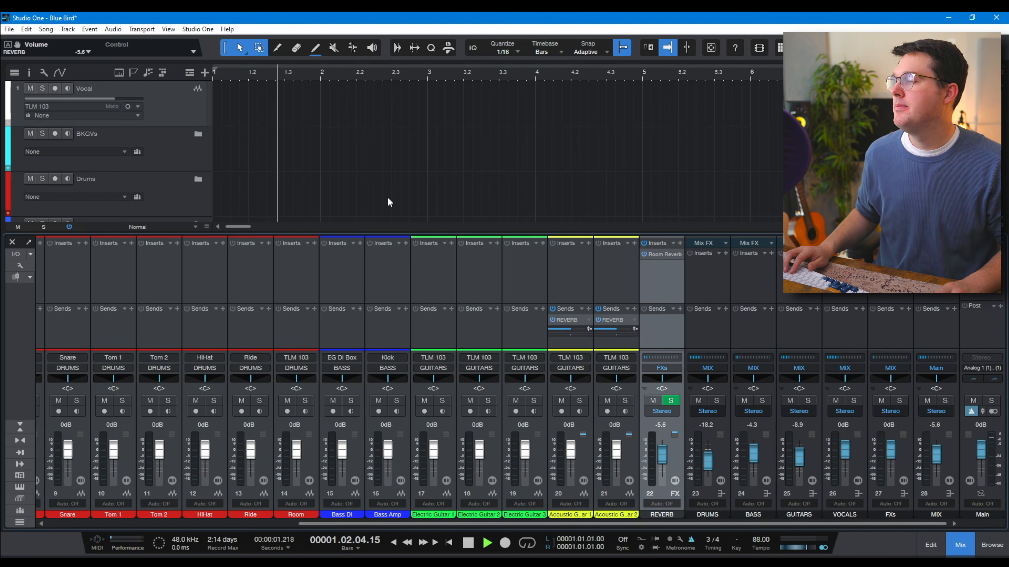
{"action": "key", "text": "space"}
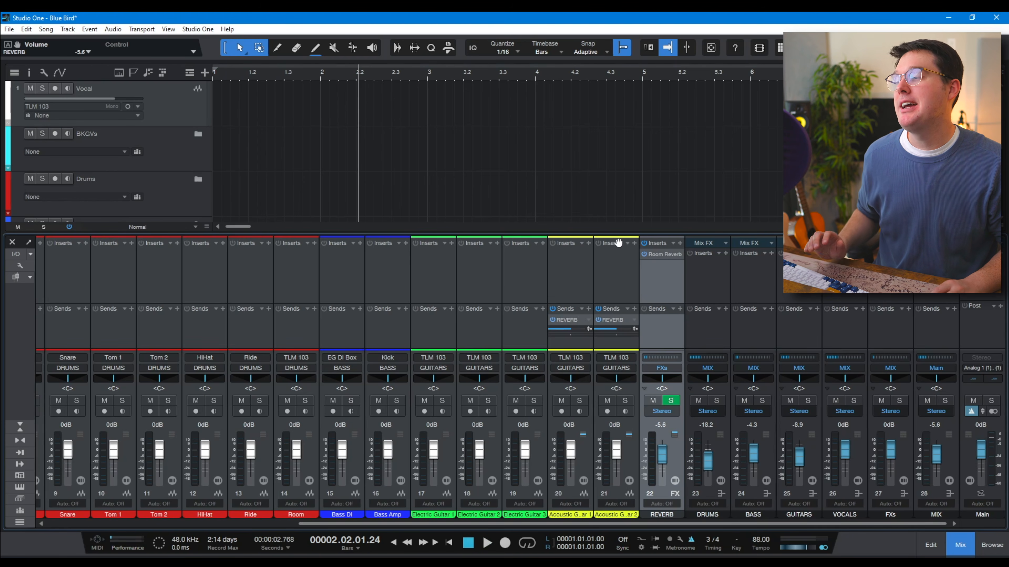
Step: Turn down the metronome volume on the Main output channel
{"action": "left_click", "coordinate": [960, 548]}
{"action": "left_click", "coordinate": [961, 548]}
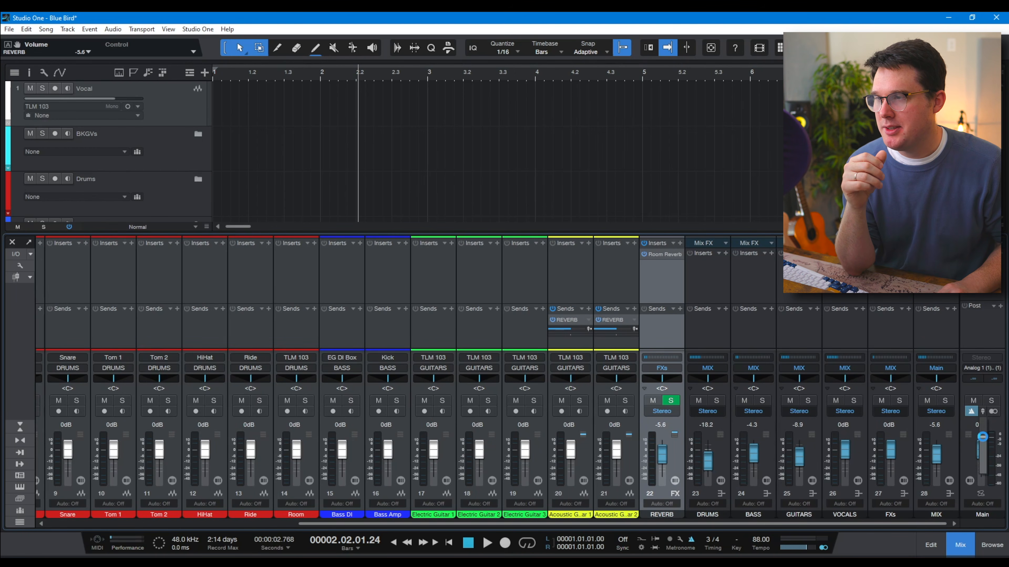
{"action": "left_click_drag", "start_coordinate": [984, 457], "coordinate": [974, 542]}
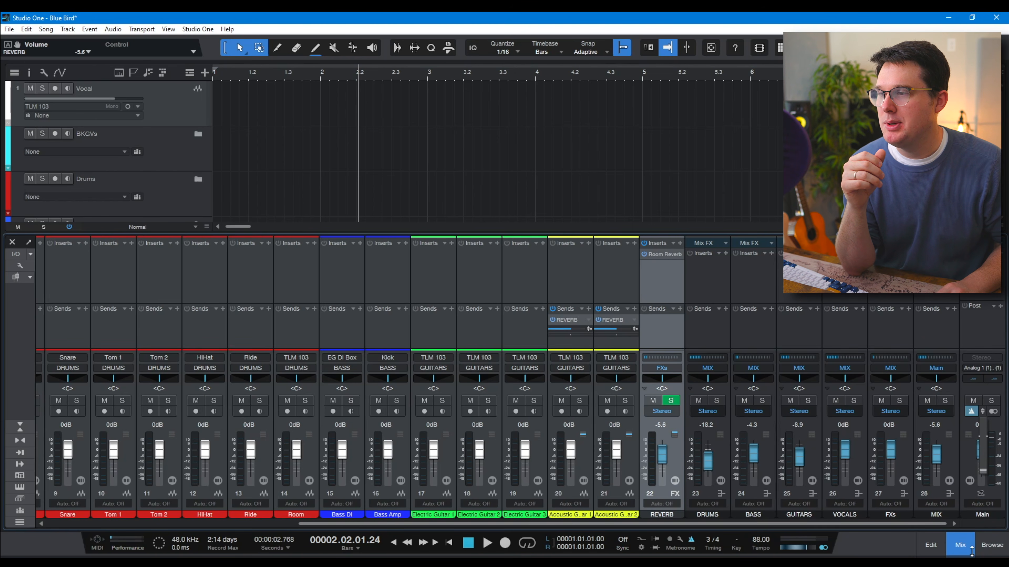
Step: Audition the metronome in short playbacks at different click volumes, ending with the click volume lowered on the Main output
{"action": "key", "text": "space"}
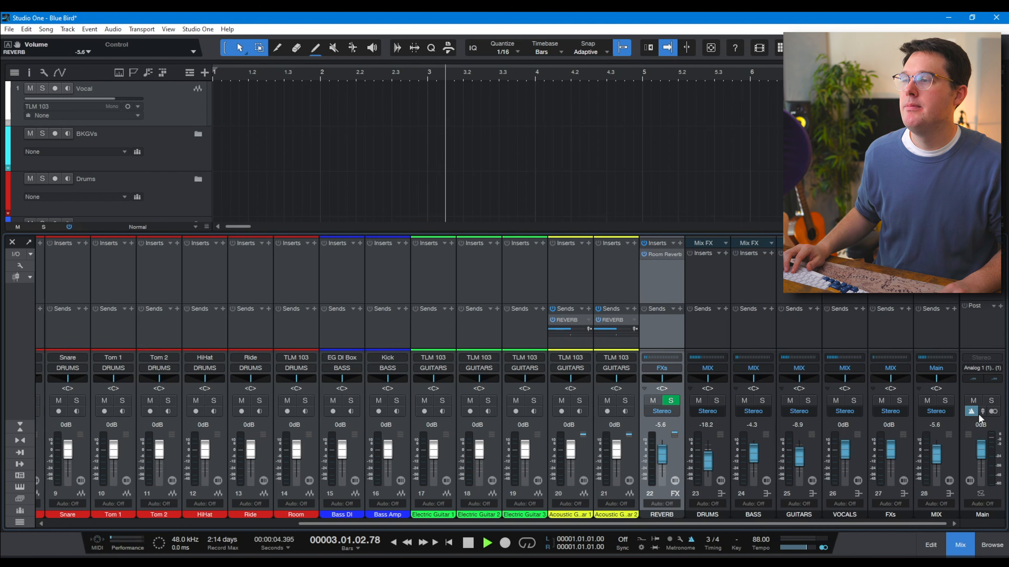
{"action": "key", "text": "space"}
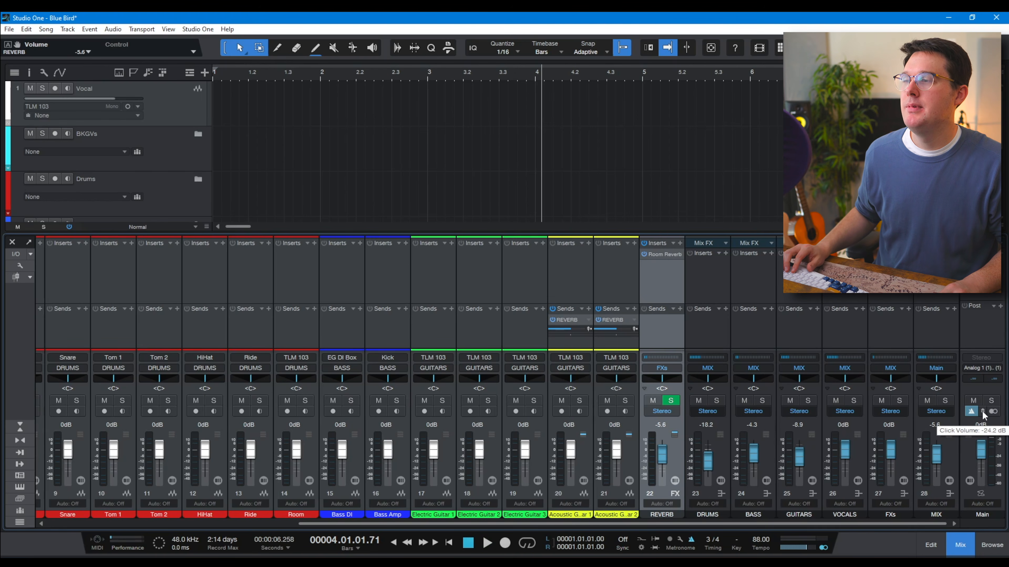
{"action": "left_click", "coordinate": [982, 412]}
{"action": "key", "text": "space"}
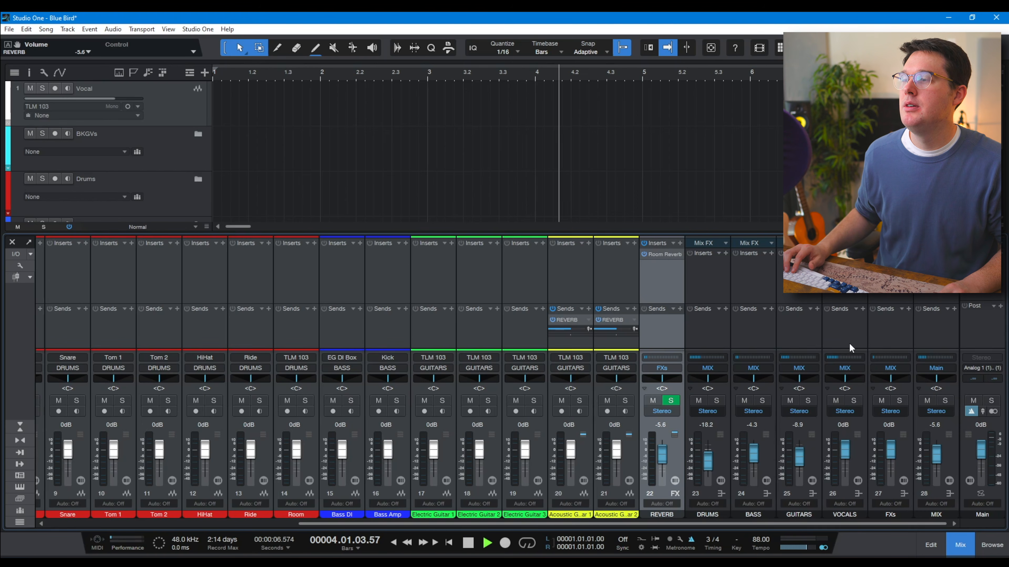
{"action": "key", "text": "space"}
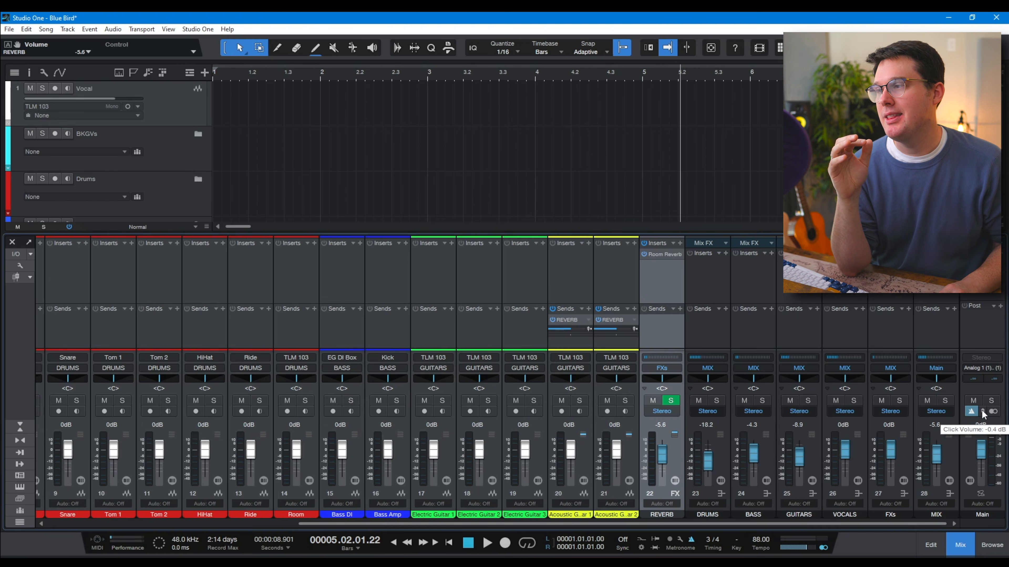
{"action": "left_click_drag", "start_coordinate": [983, 414], "coordinate": [970, 523]}
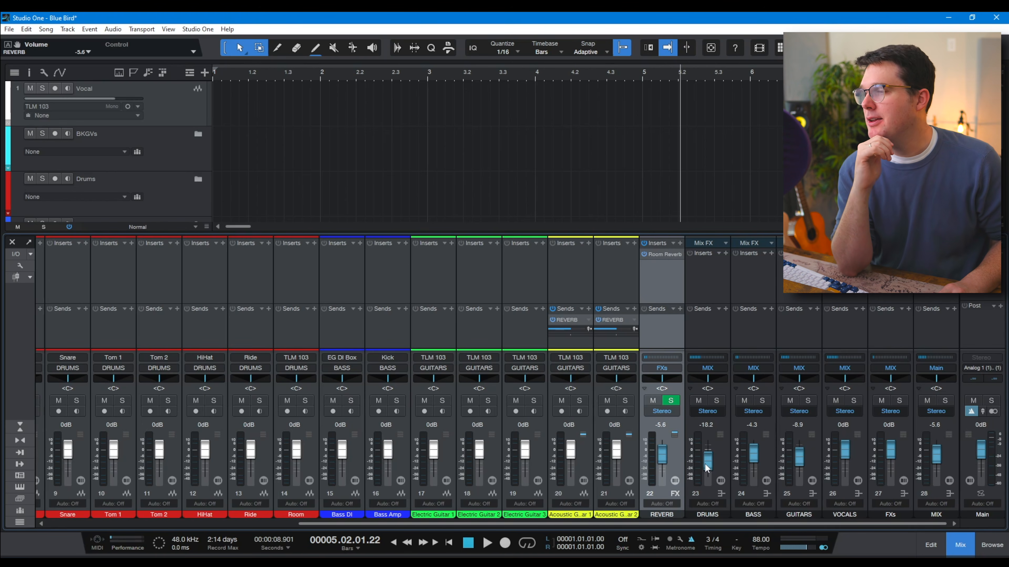
Step: Set both the Accent and Beat sounds to Cowbell in the metronome setup
{"action": "left_click", "coordinate": [680, 537]}
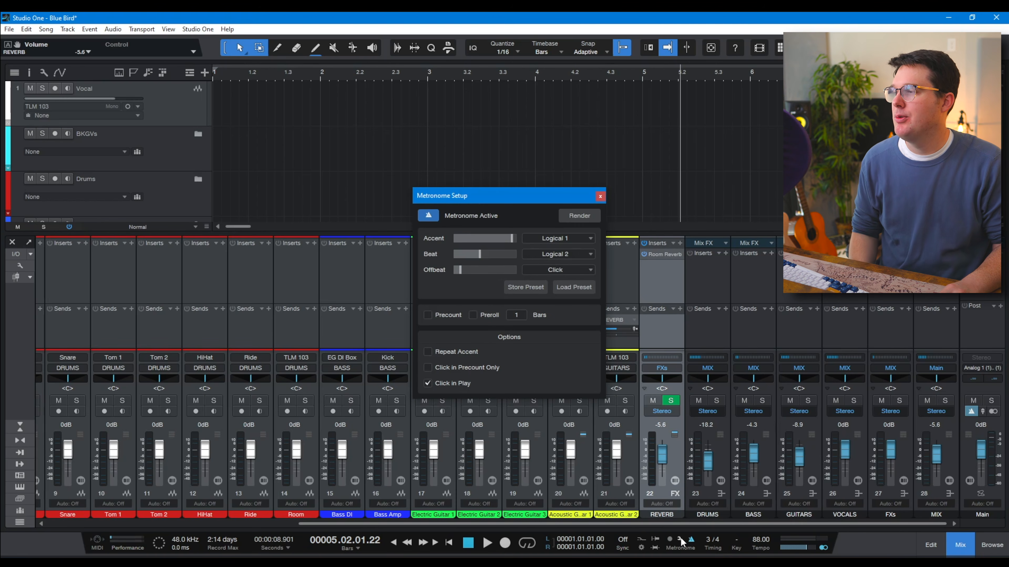
{"action": "left_click", "coordinate": [552, 238]}
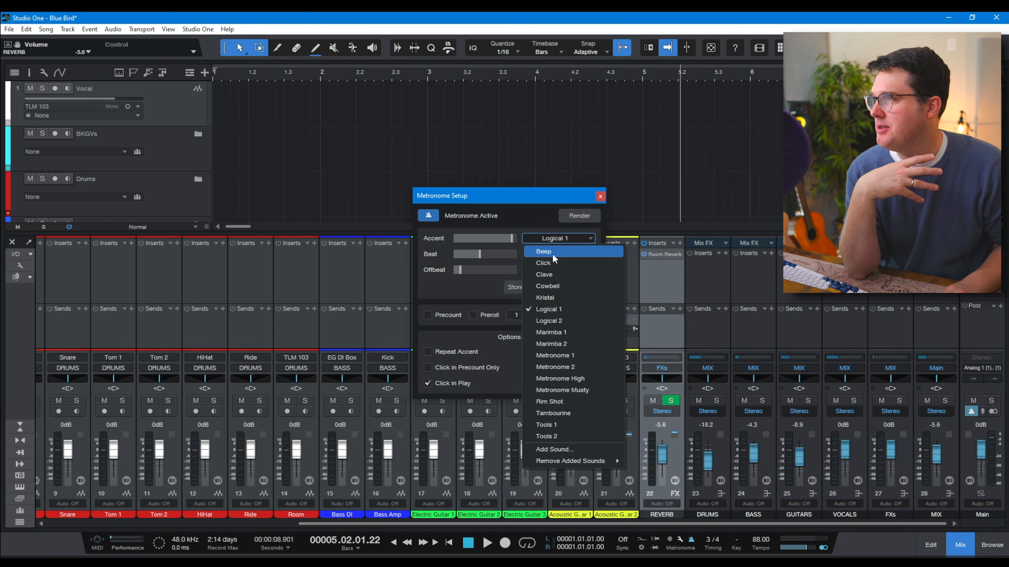
{"action": "left_click", "coordinate": [549, 285]}
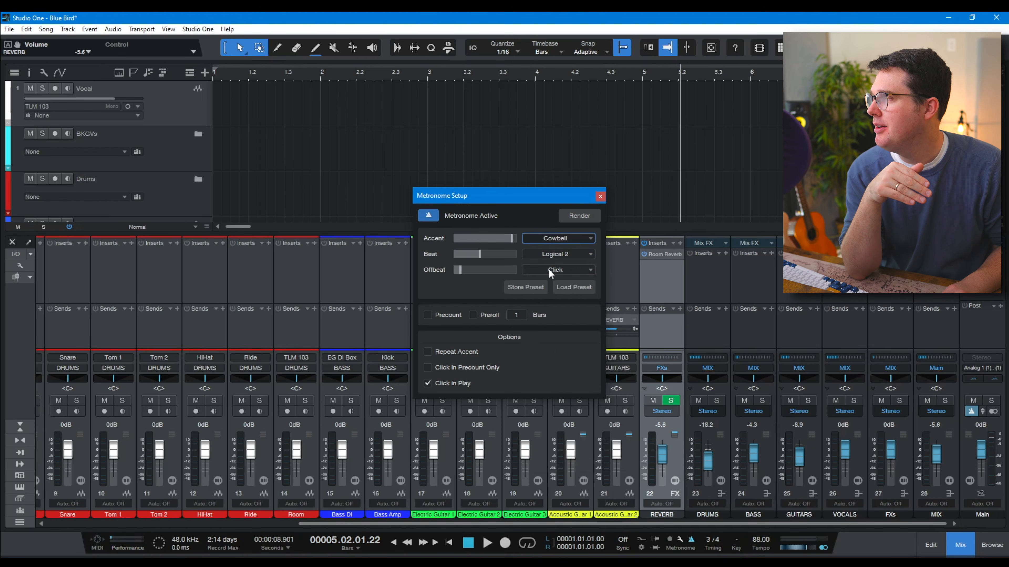
{"action": "left_click", "coordinate": [553, 255]}
{"action": "left_click", "coordinate": [553, 301]}
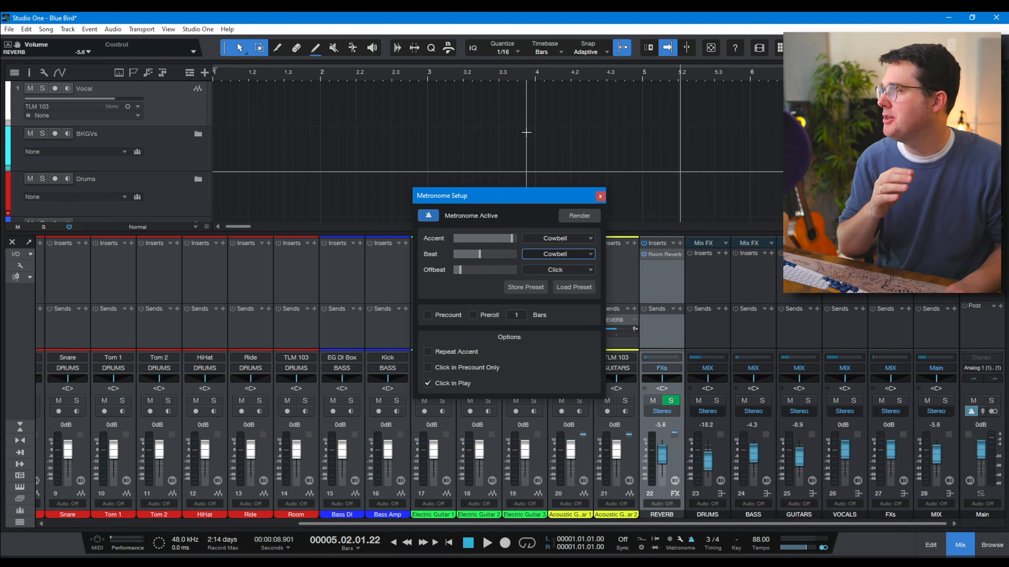
Step: Play the song briefly to hear the new metronome sounds and close the metronome setup
{"action": "left_click", "coordinate": [534, 80]}
{"action": "key", "text": "space"}
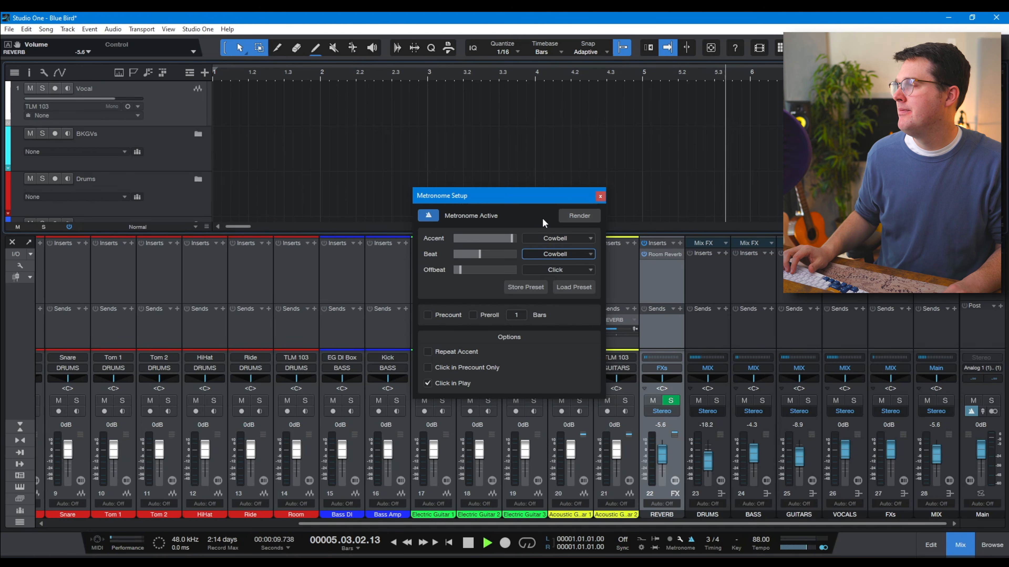
{"action": "key", "text": "space"}
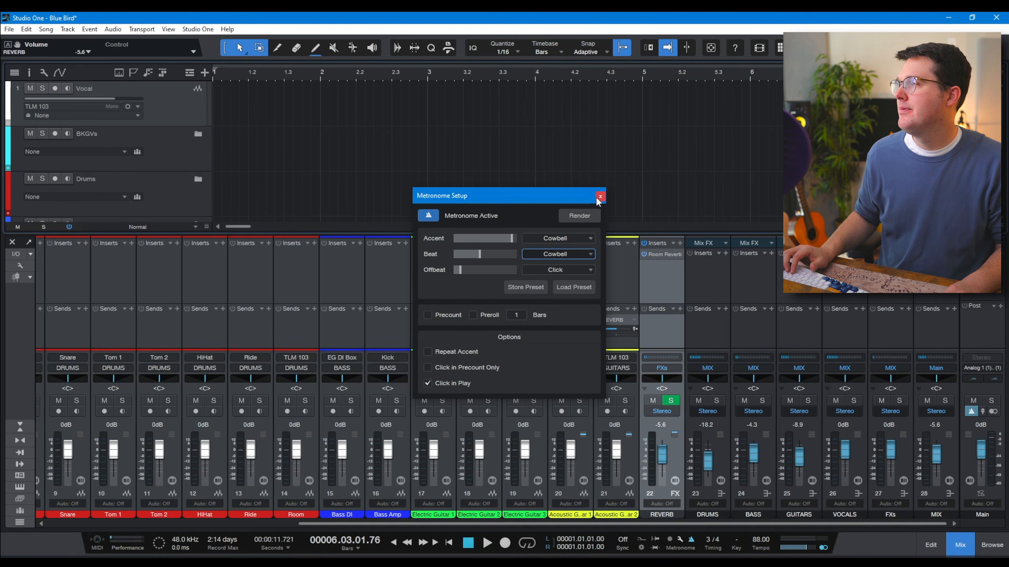
{"action": "left_click", "coordinate": [600, 196]}
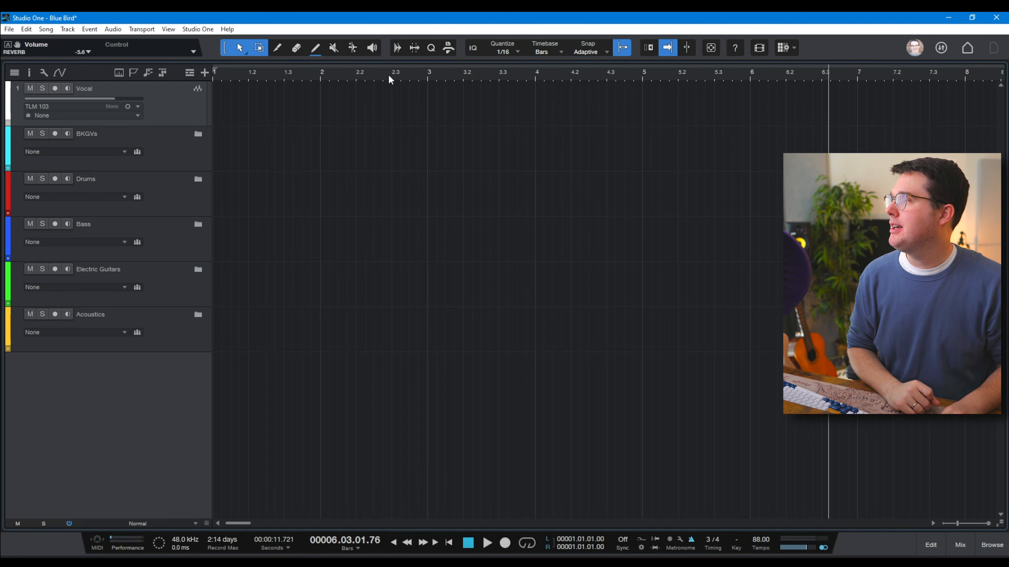
Step: Show the Arranger track and add an Intro section starting at bar 5
{"action": "left_click_drag", "start_coordinate": [390, 79], "coordinate": [394, 38]}
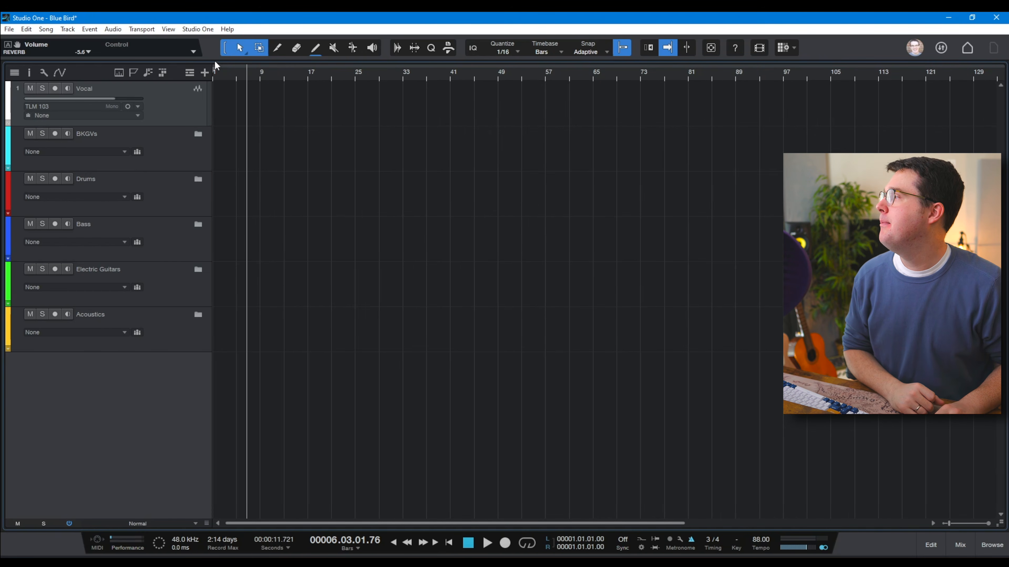
{"action": "left_click", "coordinate": [190, 75]}
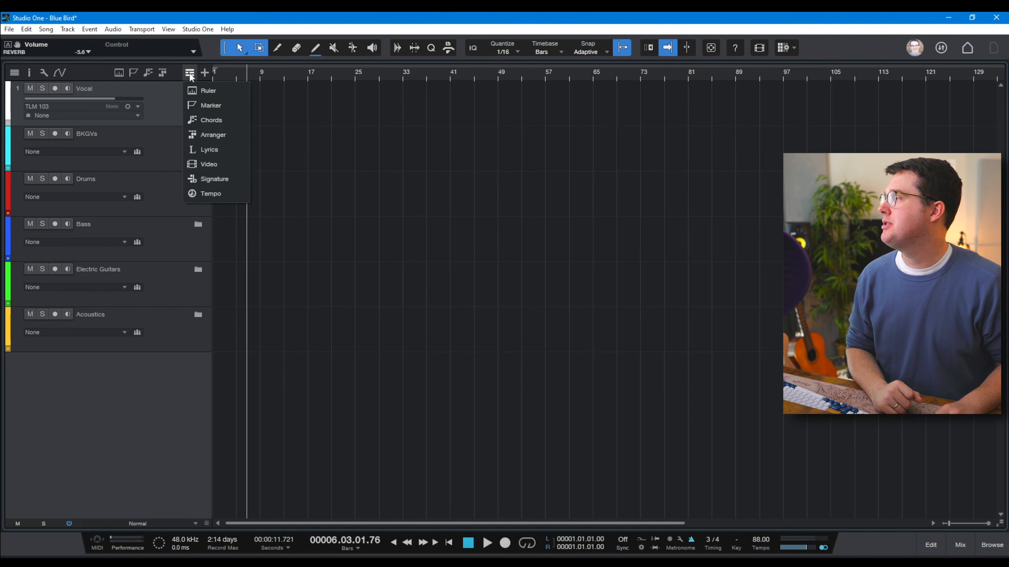
{"action": "left_click", "coordinate": [217, 135]}
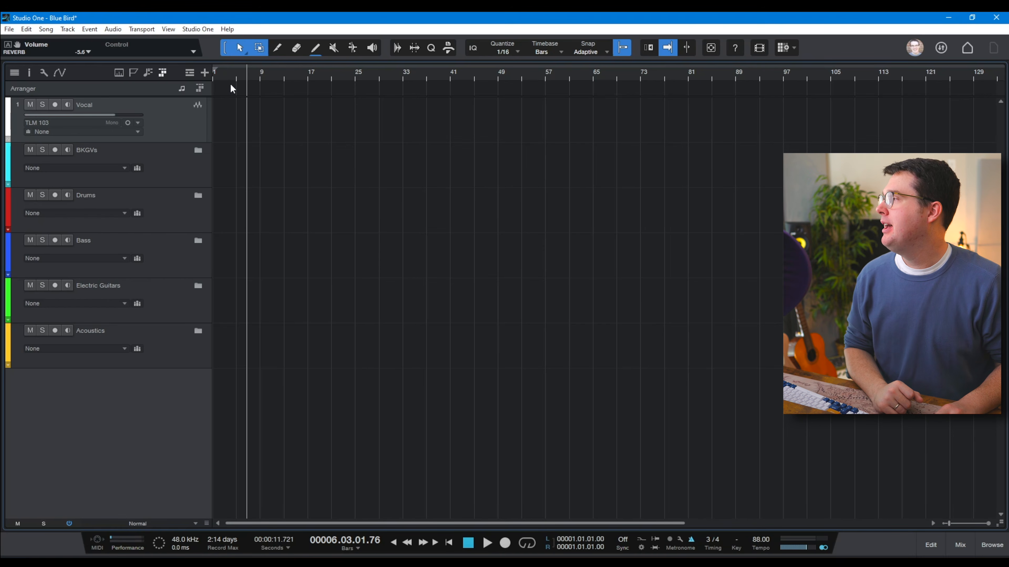
{"action": "left_click_drag", "start_coordinate": [230, 75], "coordinate": [239, 111]}
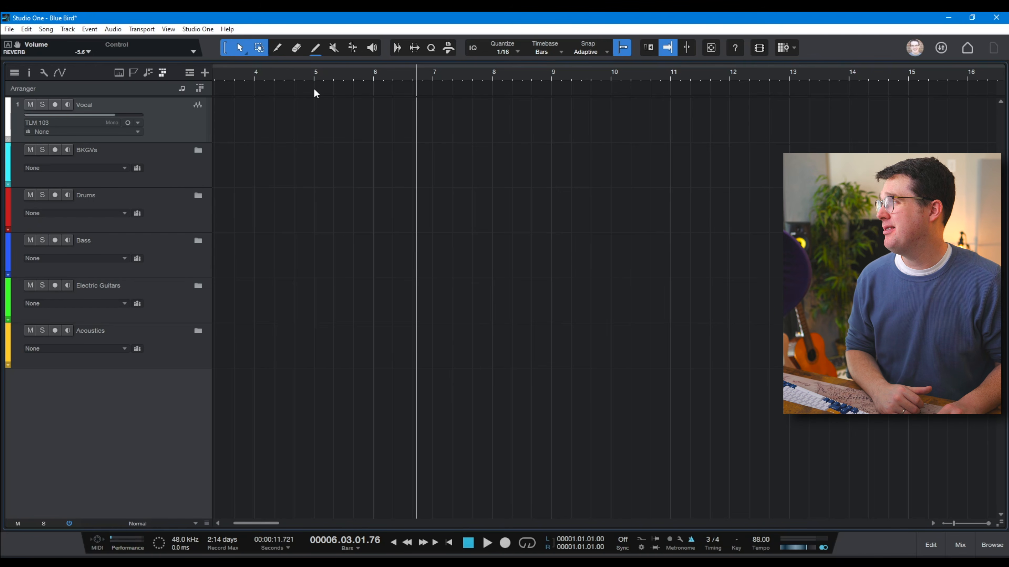
{"action": "double_click", "coordinate": [313, 90]}
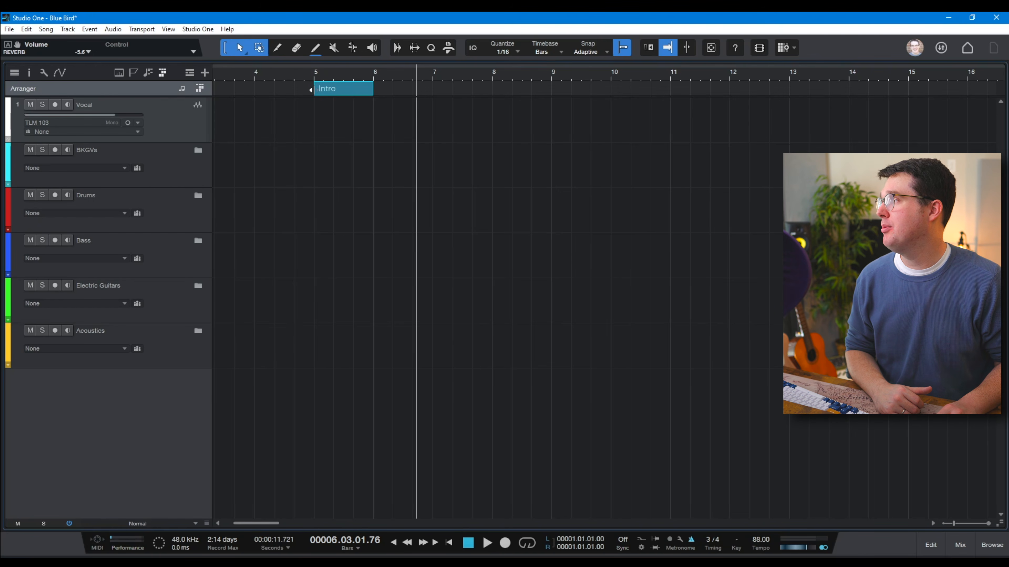
Step: Try adding Verse, Chorus, Bridge and Outro sections after the Intro, and delete those four sections
{"action": "double_click", "coordinate": [383, 89]}
{"action": "double_click", "coordinate": [470, 91]}
{"action": "double_click", "coordinate": [503, 89]}
{"action": "double_click", "coordinate": [561, 93]}
{"action": "left_click_drag", "start_coordinate": [566, 93], "coordinate": [610, 93]}
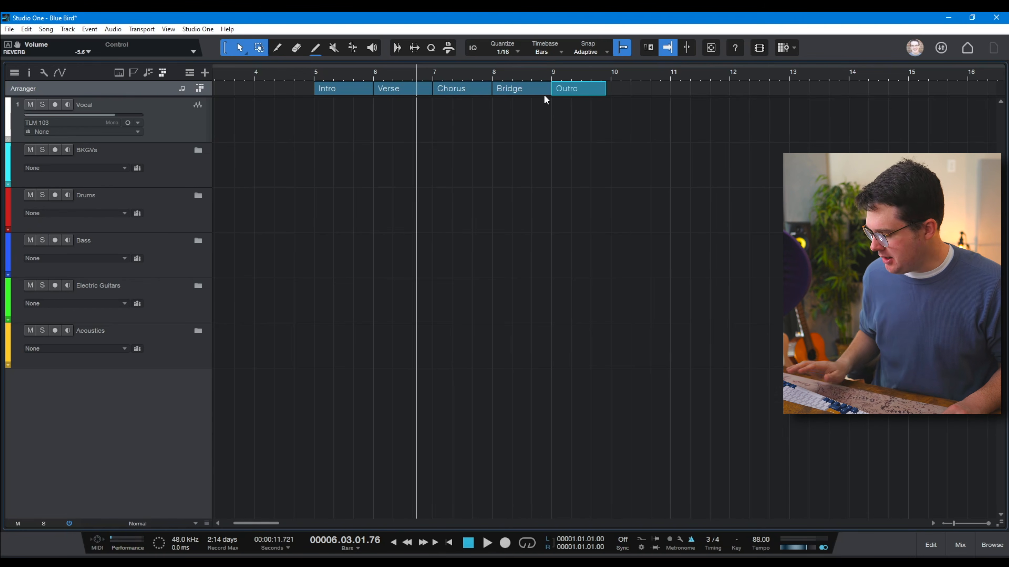
{"action": "key", "text": "Delete"}
{"action": "left_click_drag", "start_coordinate": [477, 94], "coordinate": [381, 88]}
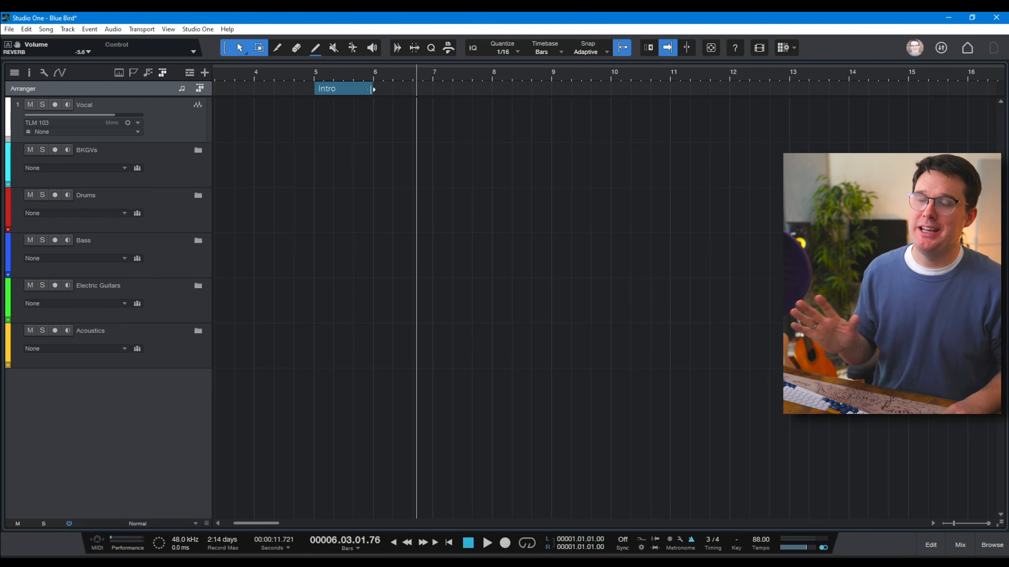
Step: Stretch the end of the Intro section to cover the song's length and place the playback cursor at bar 107
{"action": "left_click", "coordinate": [373, 89]}
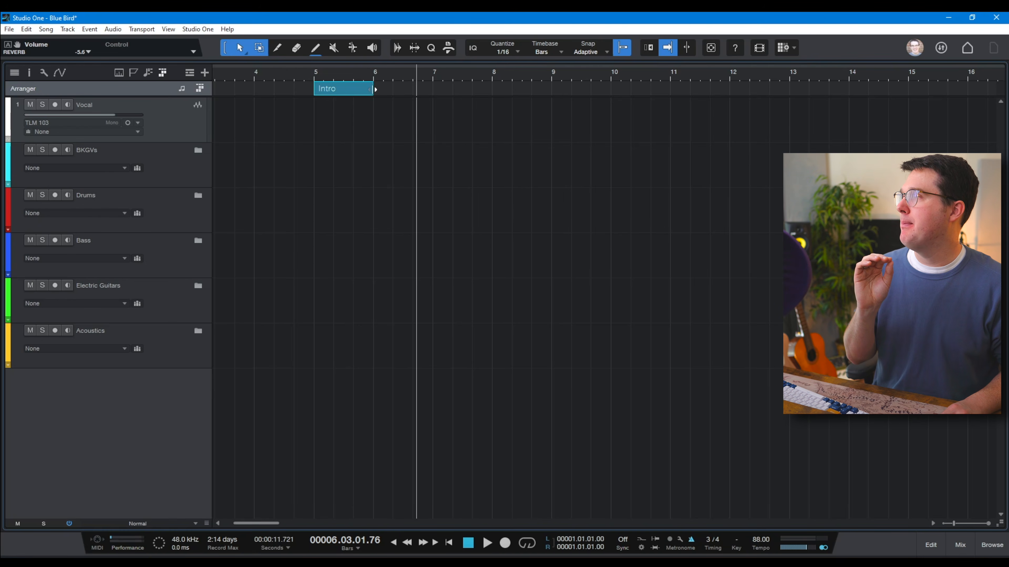
{"action": "left_click_drag", "start_coordinate": [375, 89], "coordinate": [842, 89]}
{"action": "left_click_drag", "start_coordinate": [551, 77], "coordinate": [535, 38]}
{"action": "left_click_drag", "start_coordinate": [276, 88], "coordinate": [713, 65]}
{"action": "left_click", "coordinate": [748, 72]}
{"action": "left_click_drag", "start_coordinate": [642, 88], "coordinate": [650, 90]}
{"action": "left_click_drag", "start_coordinate": [224, 78], "coordinate": [214, 118]}
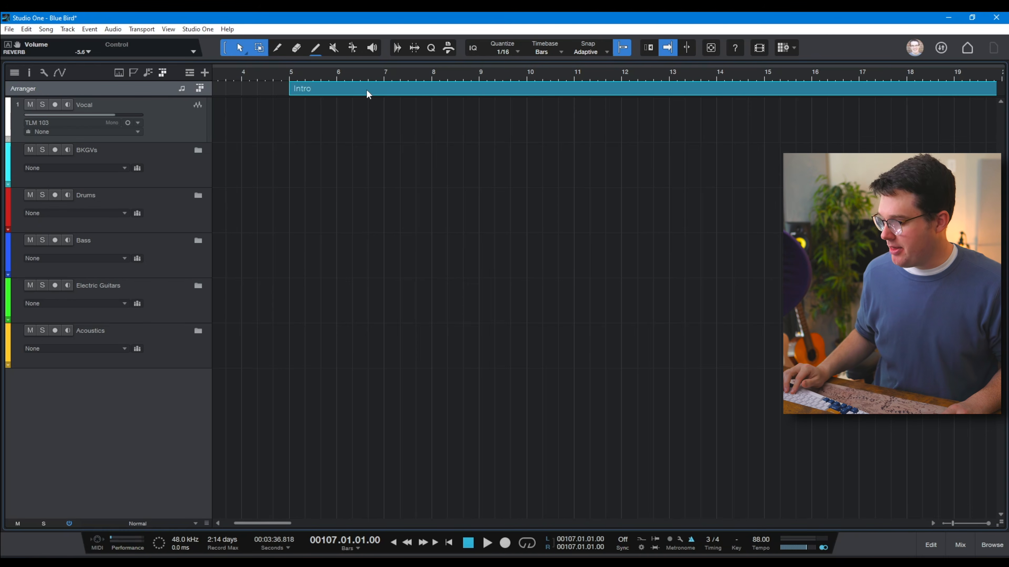
Step: Split the long Intro section at bars 9, 17, 25, 27 and 35
{"action": "key", "text": "3"}
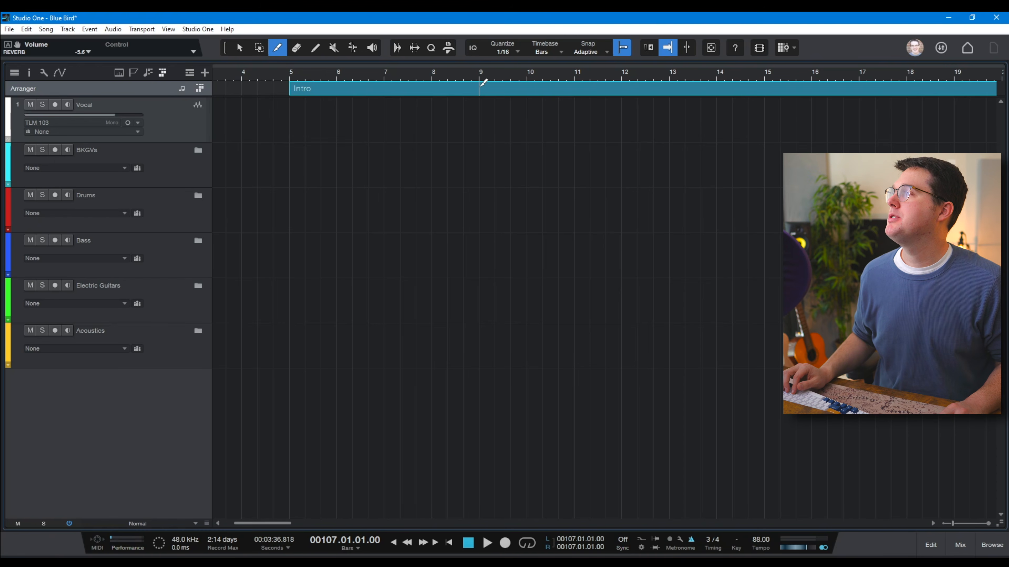
{"action": "left_click", "coordinate": [481, 85]}
{"action": "mouse_move", "coordinate": [481, 76]}
{"action": "left_mouse_down"}
{"action": "mouse_move", "coordinate": [474, 59]}
{"action": "mouse_move", "coordinate": [473, 70]}
{"action": "left_mouse_up"}
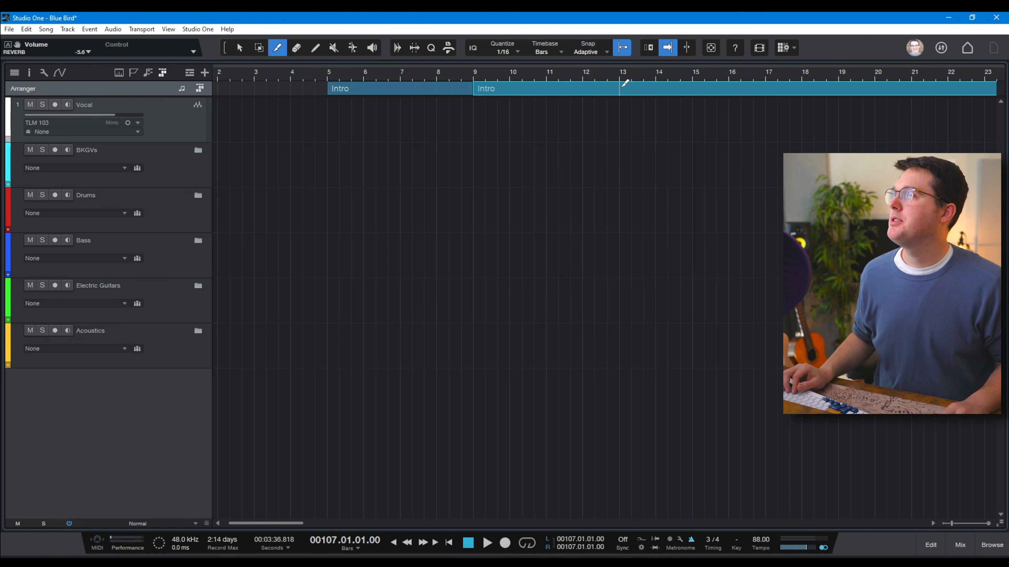
{"action": "left_click", "coordinate": [773, 87]}
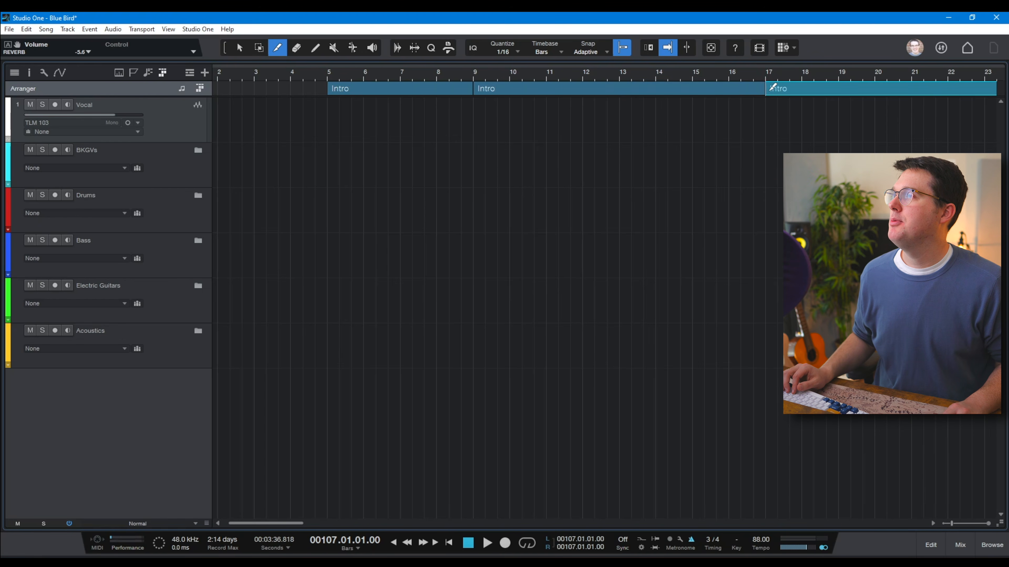
{"action": "left_click_drag", "start_coordinate": [718, 81], "coordinate": [705, 63]}
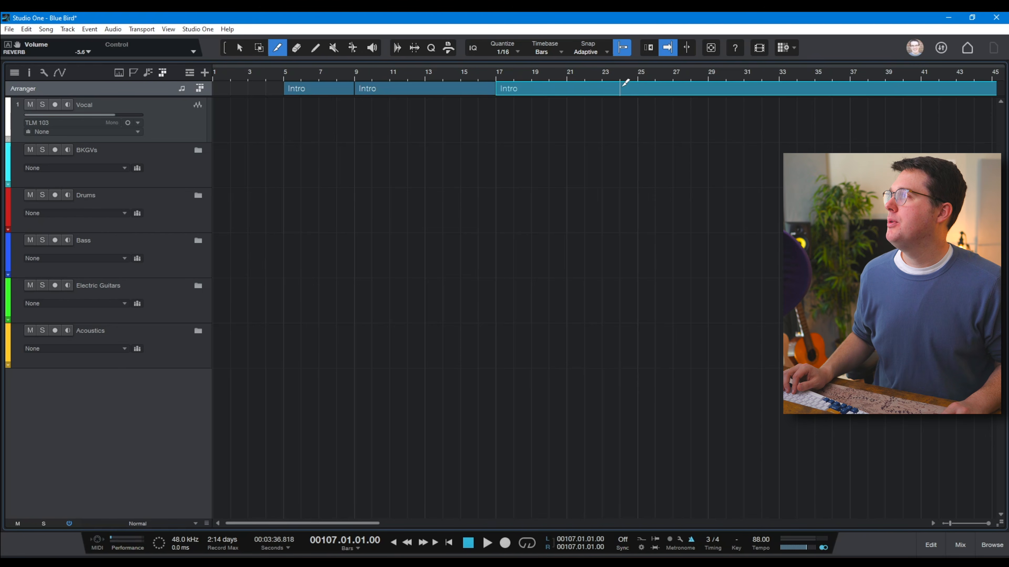
{"action": "left_click", "coordinate": [641, 89]}
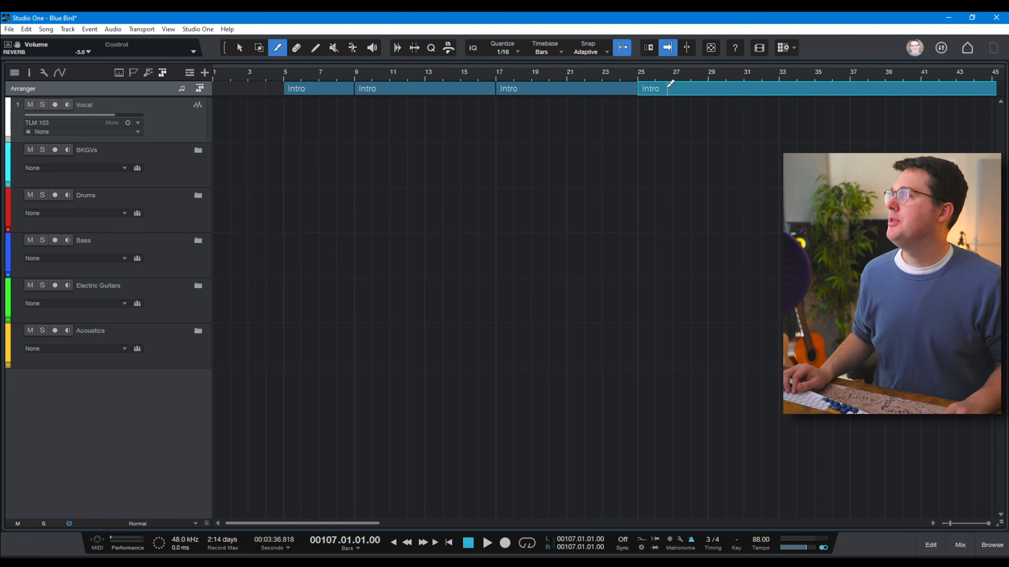
{"action": "left_click", "coordinate": [677, 83]}
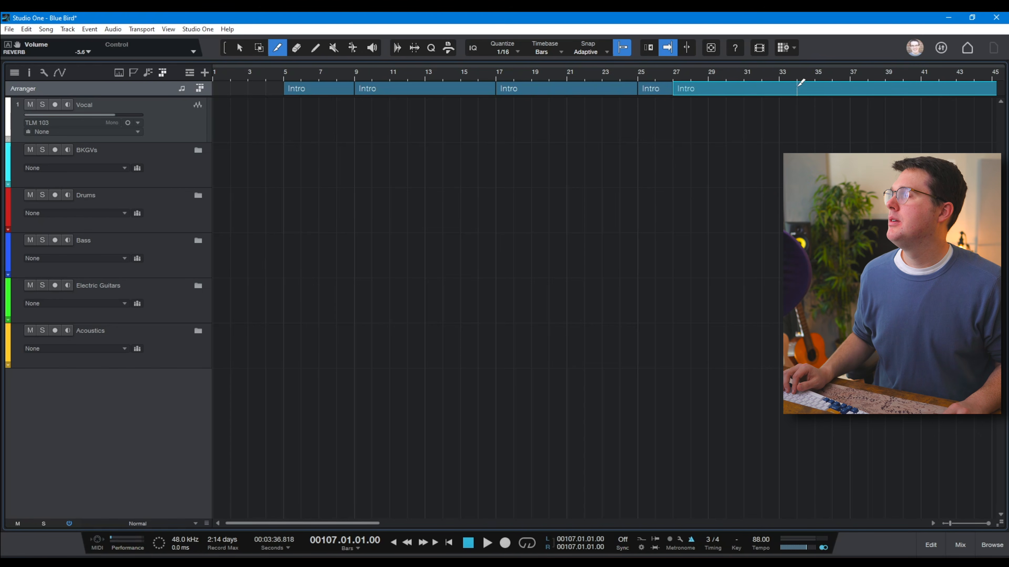
{"action": "left_click", "coordinate": [815, 85]}
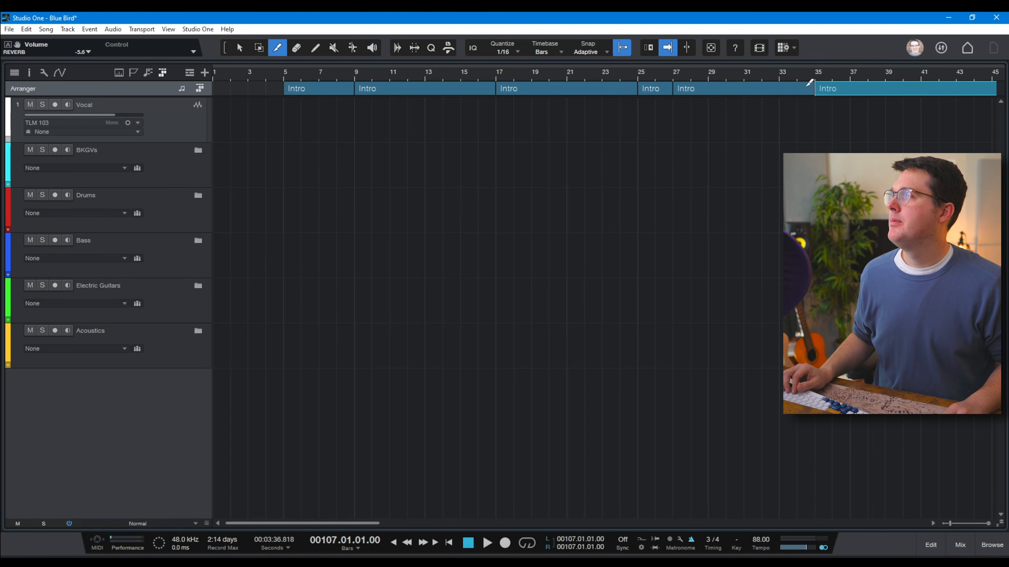
Step: Split the remaining last section at about bars 46, 60, 74 and 89, and return to the Arrow tool
{"action": "key", "text": "w"}
{"action": "left_click", "coordinate": [574, 86]}
{"action": "left_click", "coordinate": [687, 86]}
{"action": "left_click", "coordinate": [802, 86]}
{"action": "left_click", "coordinate": [919, 87]}
{"action": "key", "text": "1"}
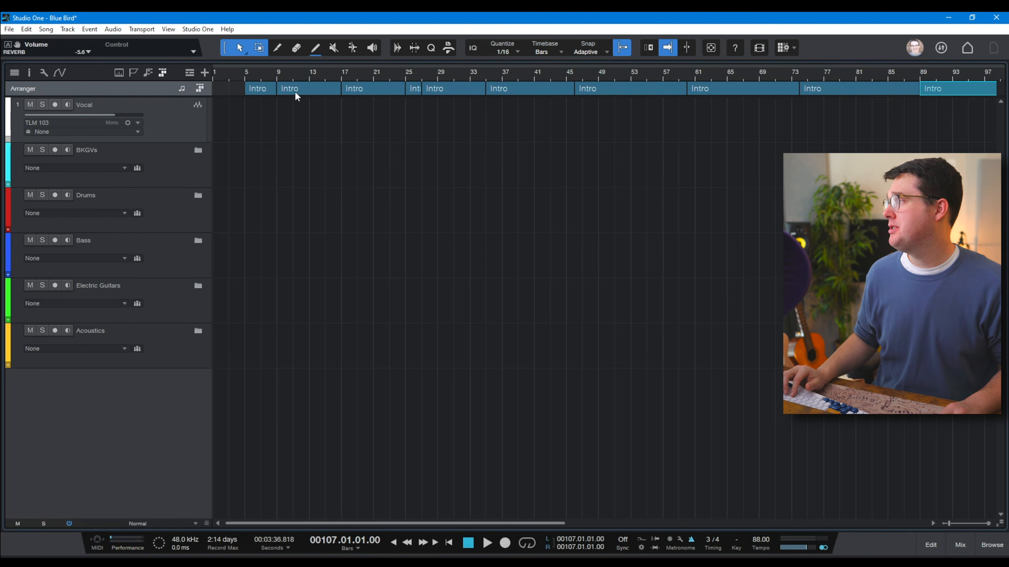
Step: Show the arranger section list in the inspector and rename the second section, bars 9 to 17, as Verse 1
{"action": "left_click", "coordinate": [256, 91]}
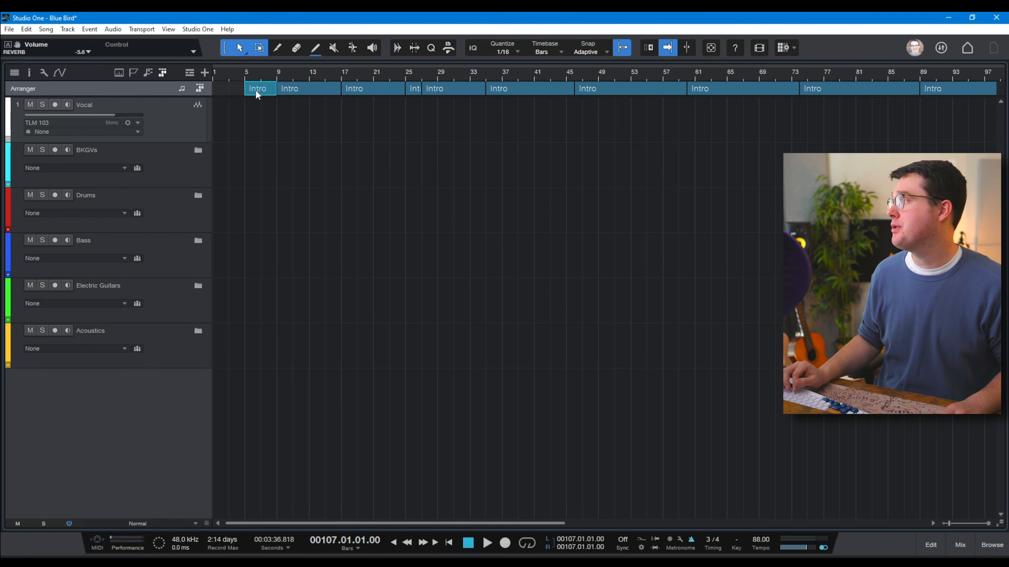
{"action": "left_click", "coordinate": [29, 73]}
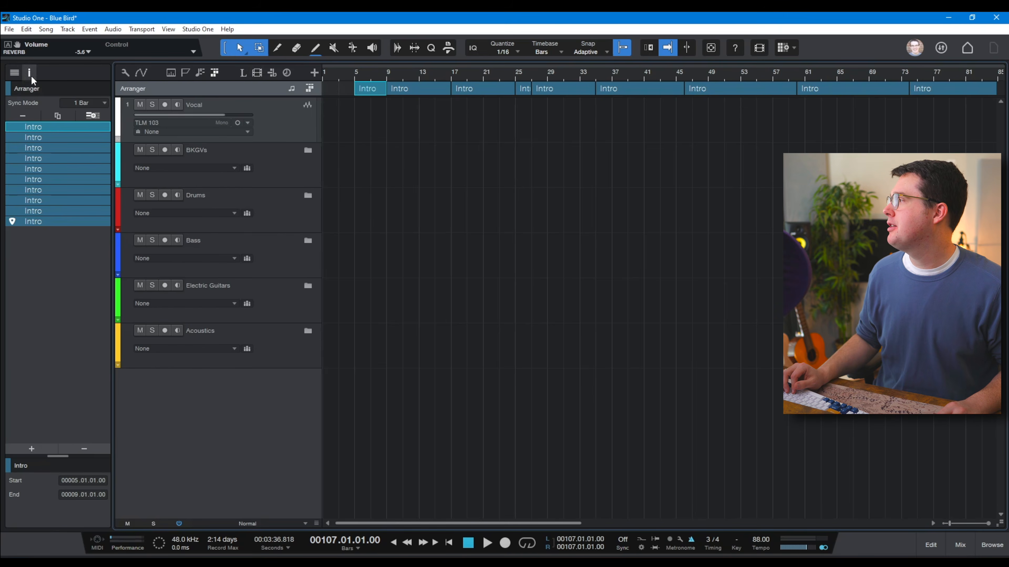
{"action": "left_click", "coordinate": [45, 137]}
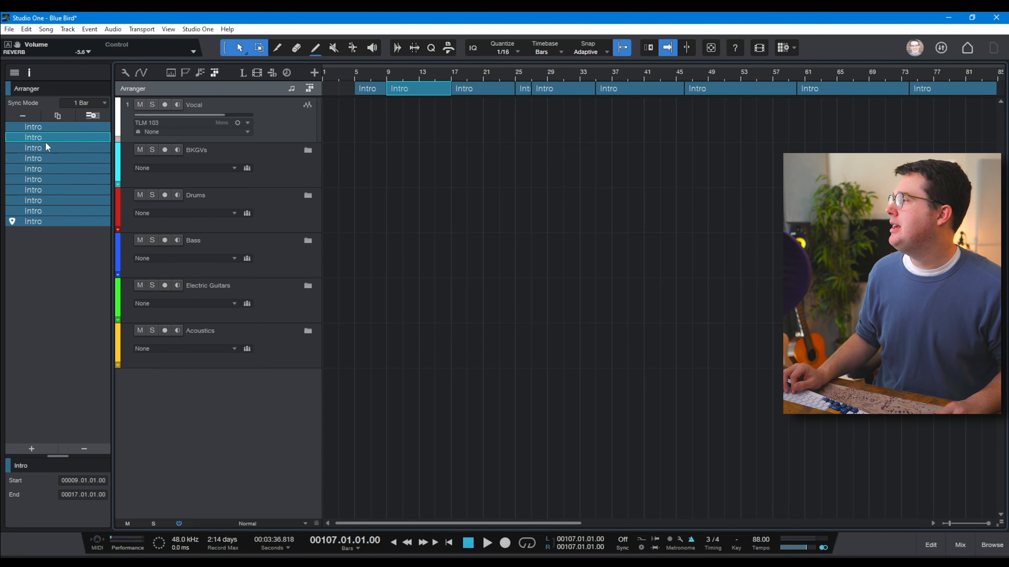
{"action": "double_click", "coordinate": [43, 136]}
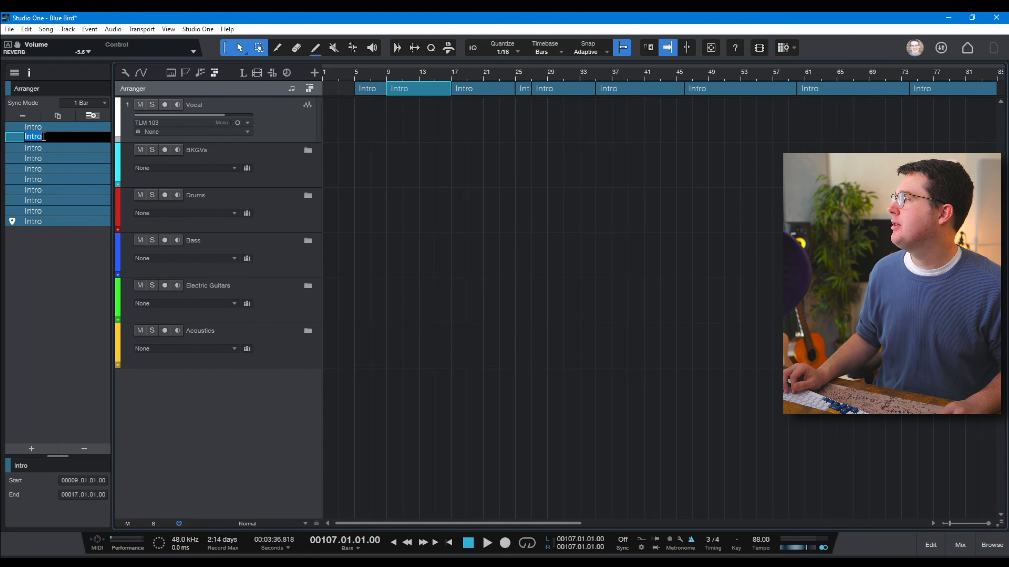
{"action": "type", "text": "Verse 1"}
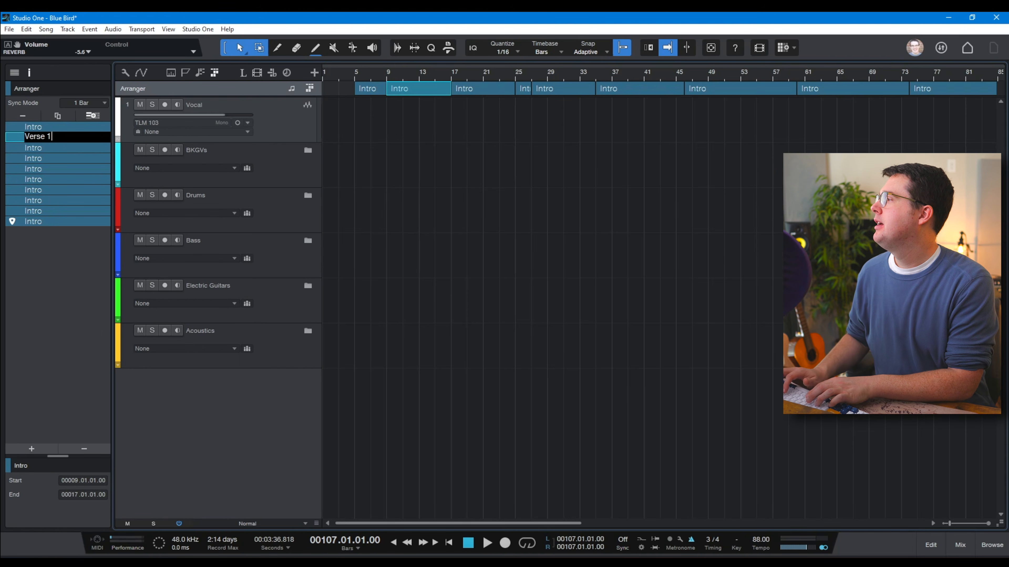
{"action": "key", "text": "Return"}
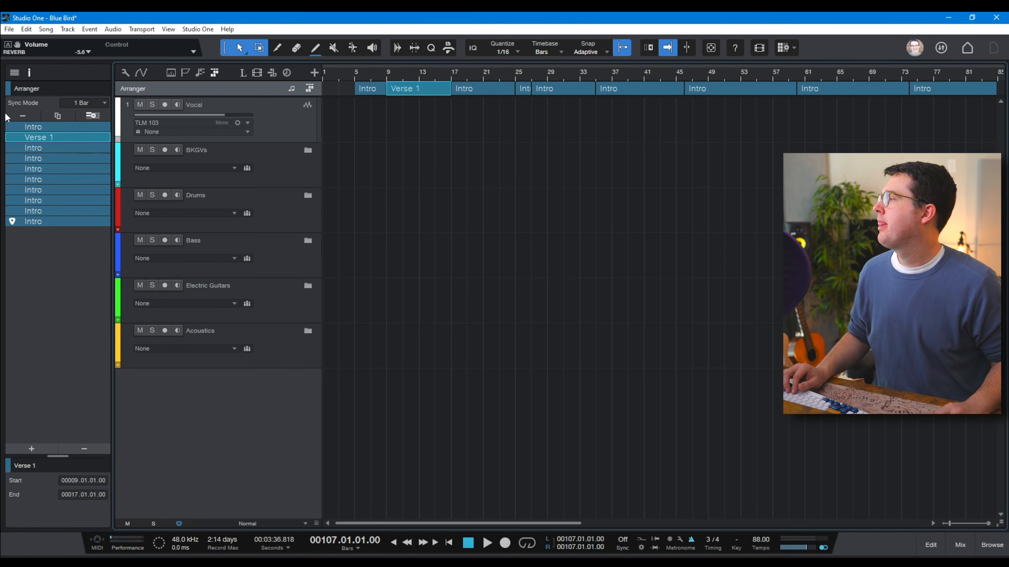
Step: Rename the third arranger section, bars 17 to 25, as Chorus 1 and the fourth, bars 25 to 27, as Turnaround
{"action": "double_click", "coordinate": [34, 148]}
{"action": "type", "text": "Chorus 1"}
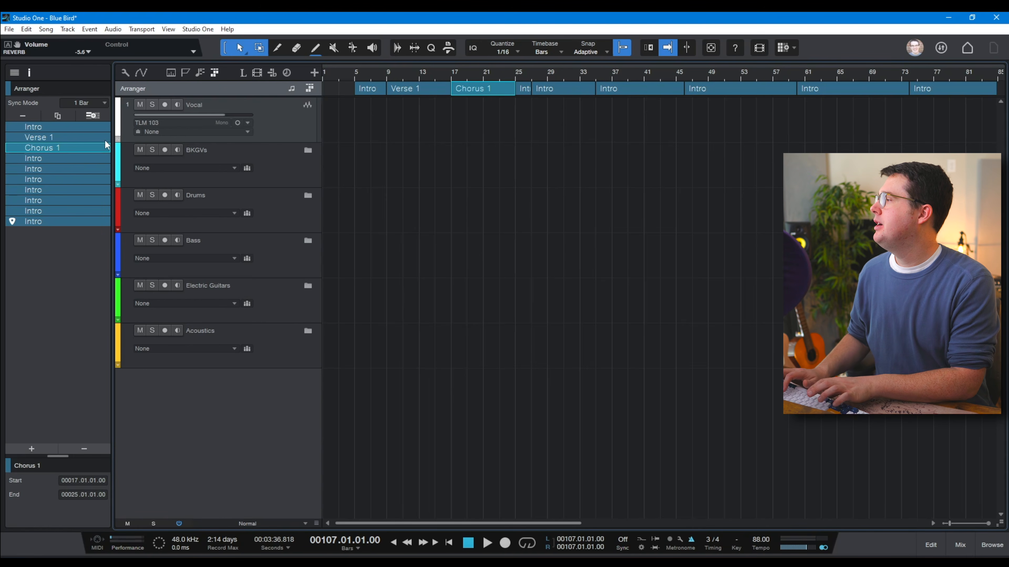
{"action": "key", "text": "Return"}
{"action": "double_click", "coordinate": [59, 156]}
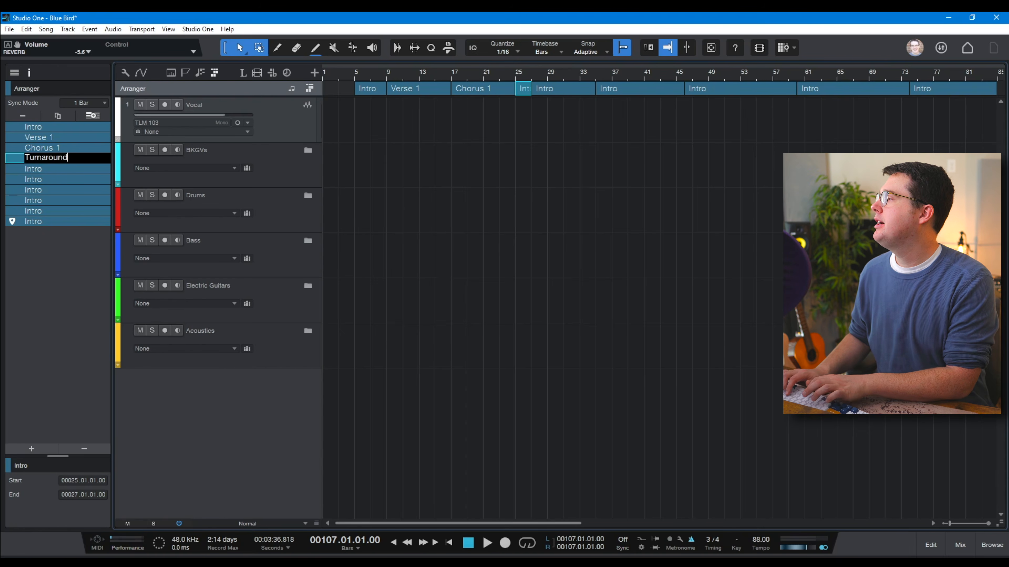
{"action": "key", "text": "Return"}
Step: Rename the fifth arranger section, bars 27 to 35, as Verse 2 and the sixth, bars 35 to 46, as Chorus 2
{"action": "double_click", "coordinate": [55, 172]}
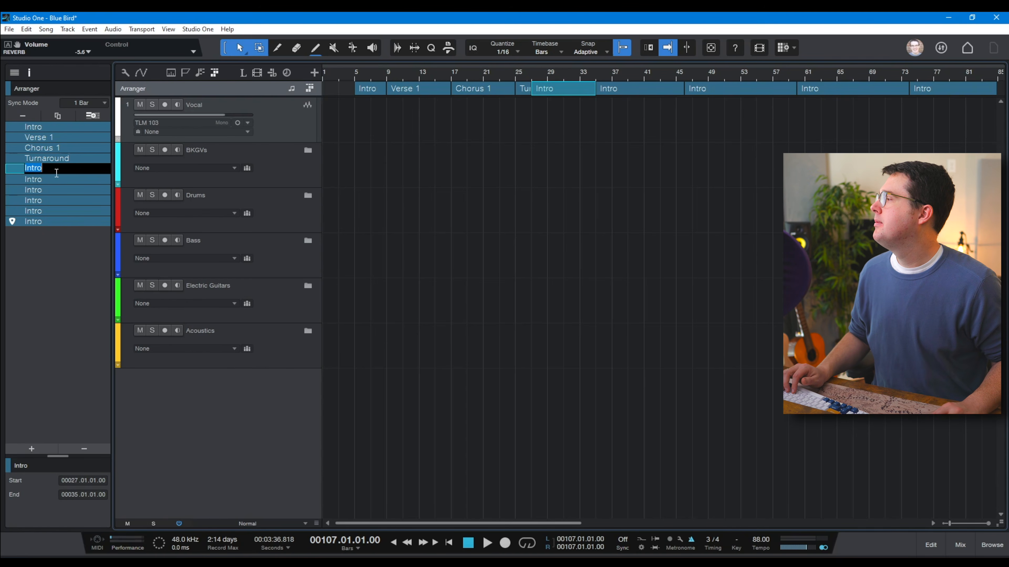
{"action": "type", "text": "Verse 2"}
{"action": "key", "text": "Return"}
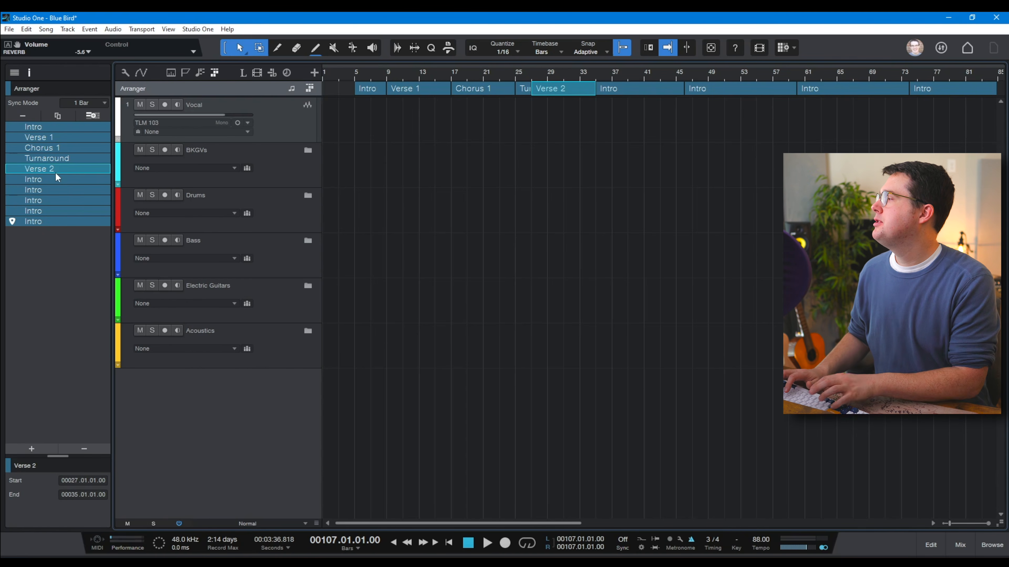
{"action": "double_click", "coordinate": [44, 182]}
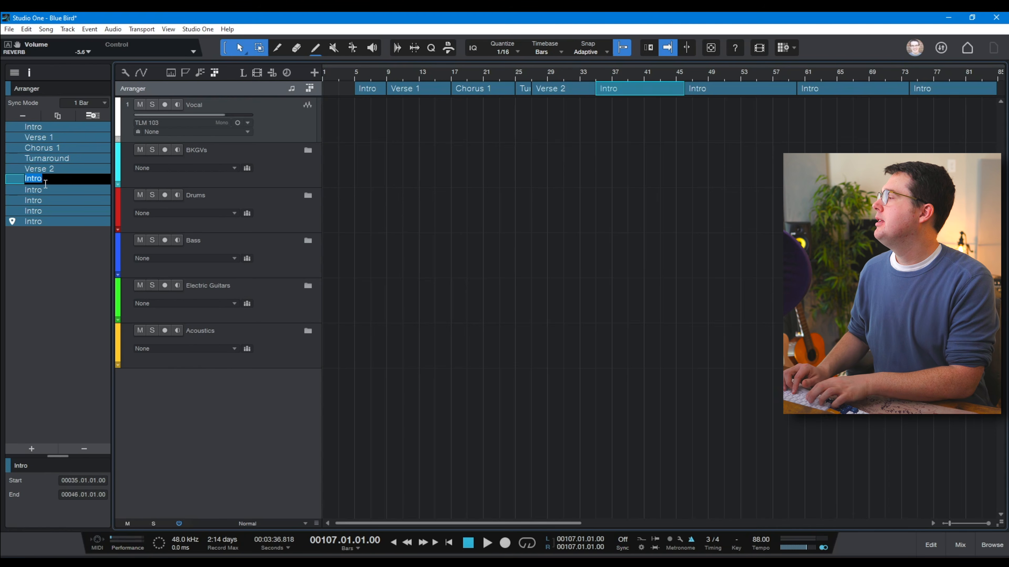
{"action": "type", "text": "Chorus 2"}
{"action": "key", "text": "Return"}
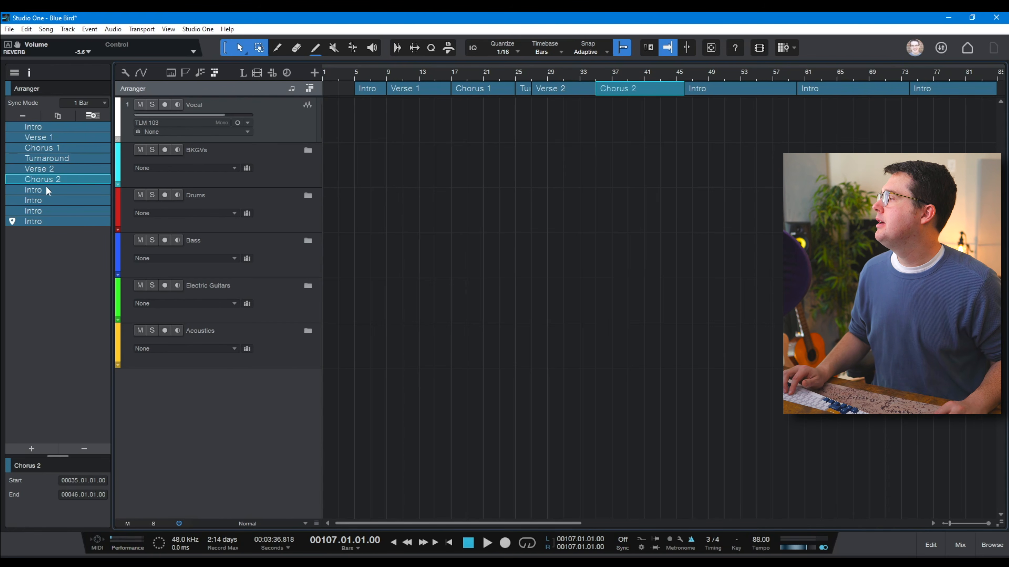
Step: Rename the arranger section at bars 46 to 60 as Bridge and the one at bars 60 to 74 as Chorus 3
{"action": "double_click", "coordinate": [46, 190]}
{"action": "type", "text": "Bri"}
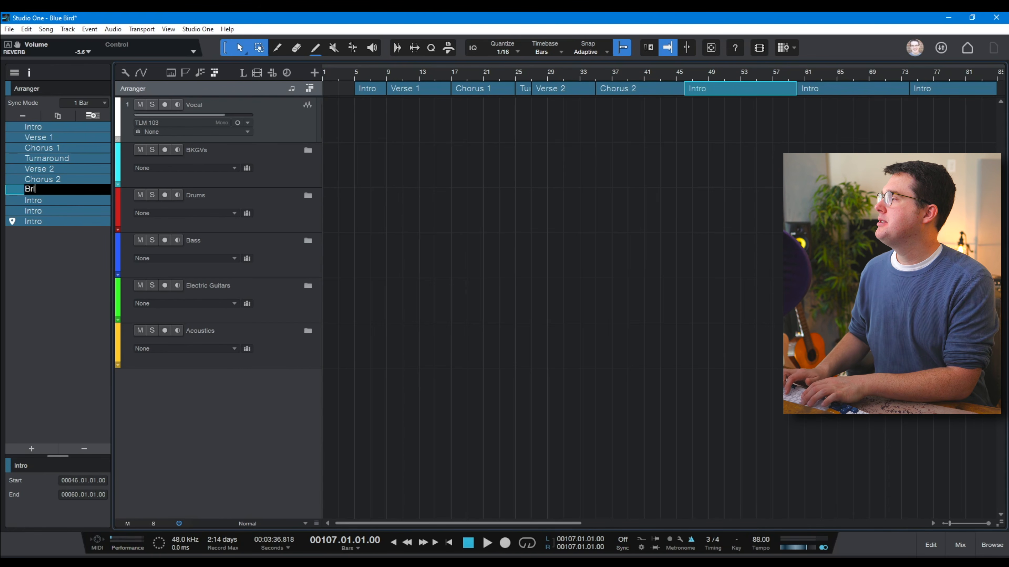
{"action": "type", "text": "dge"}
{"action": "key", "text": "Return"}
{"action": "double_click", "coordinate": [45, 202]}
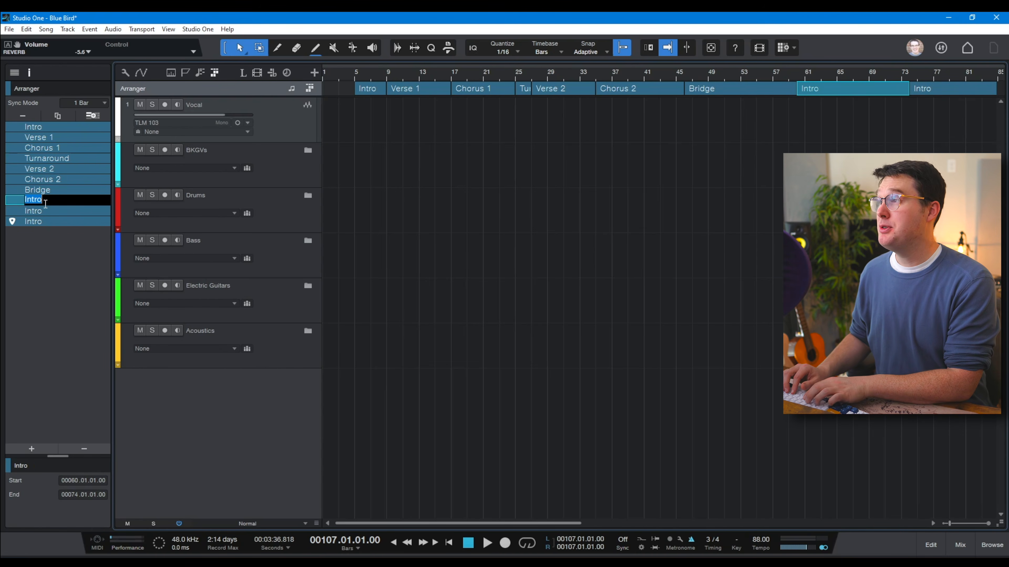
{"action": "type", "text": "Chorus "}
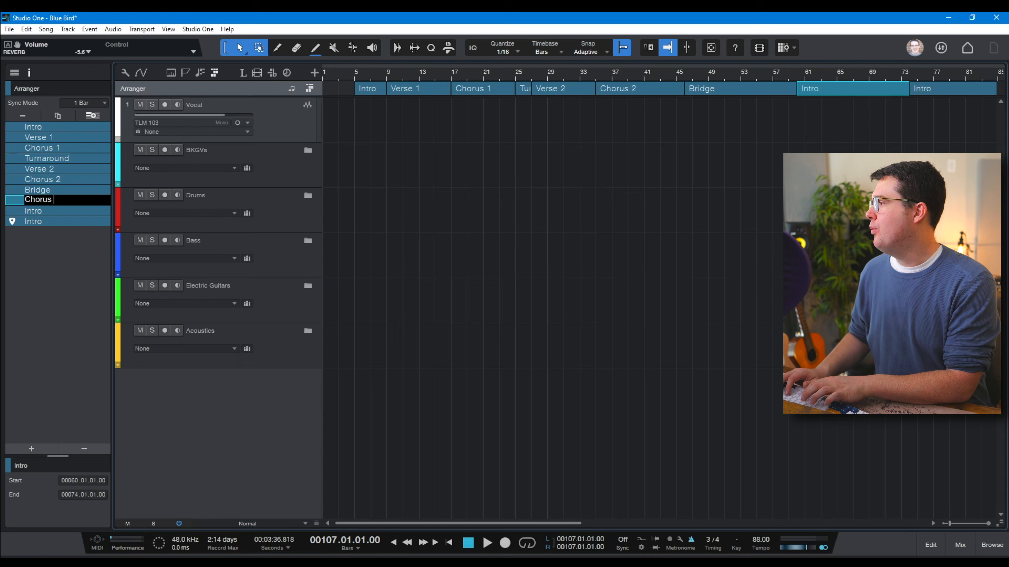
{"action": "type", "text": "3"}
{"action": "key", "text": "Return"}
Step: Rename the arranger section at bars 74 to 89 as Chorus 4 and the last section as Outro
{"action": "double_click", "coordinate": [45, 210]}
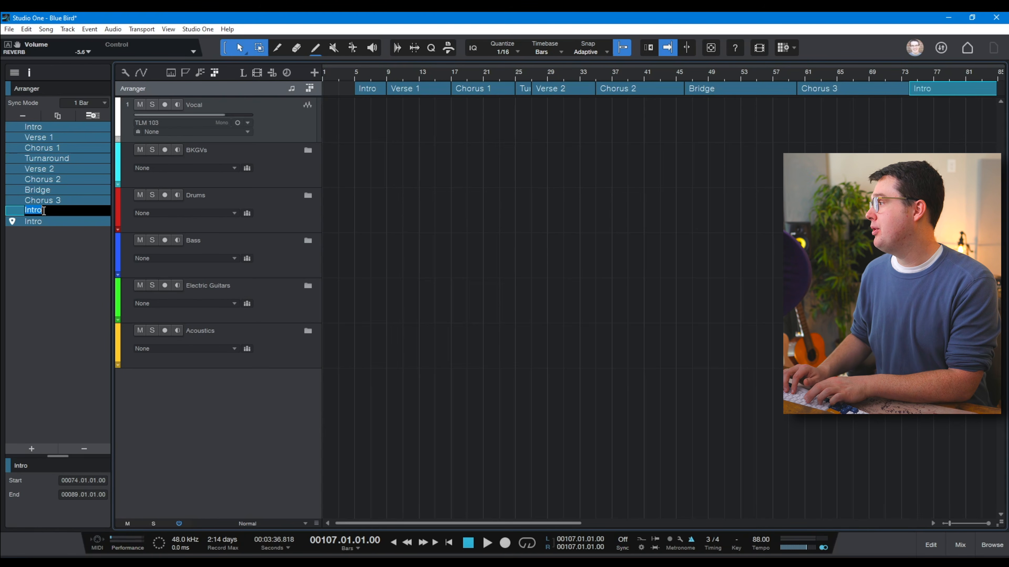
{"action": "type", "text": "Chorus "}
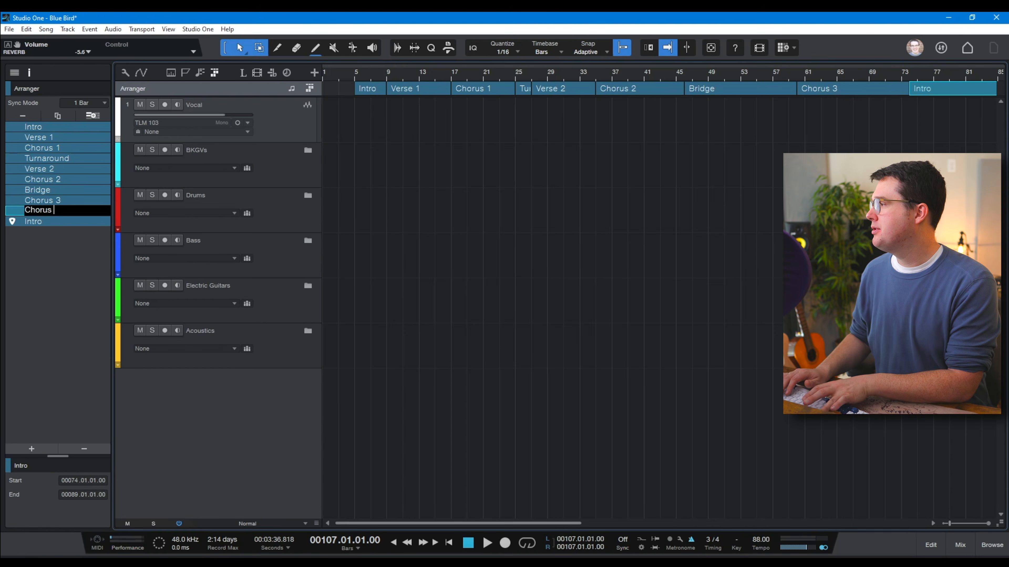
{"action": "type", "text": "4"}
{"action": "key", "text": "Return"}
{"action": "double_click", "coordinate": [63, 222]}
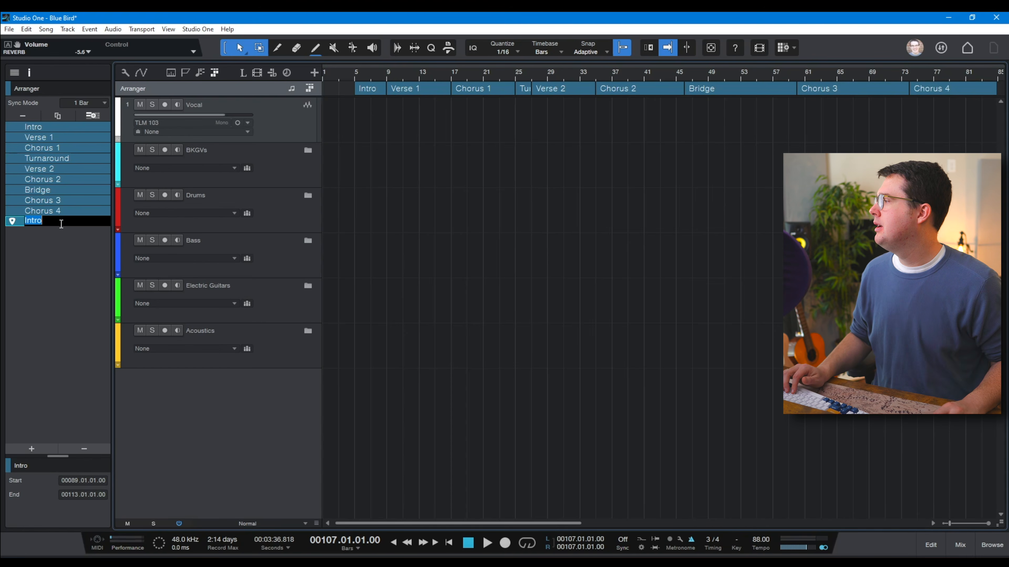
{"action": "type", "text": "Outro"}
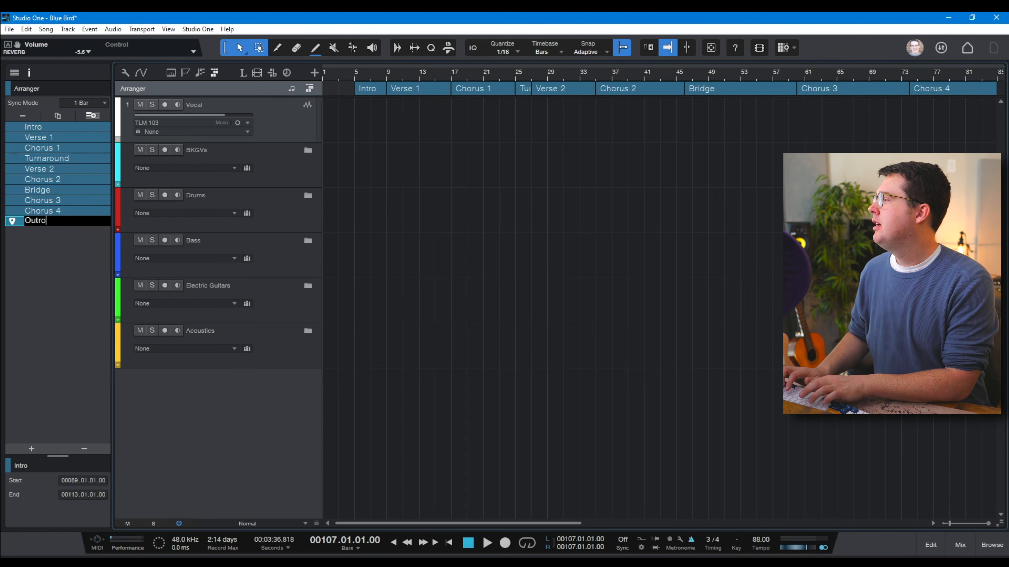
{"action": "key", "text": "Return"}
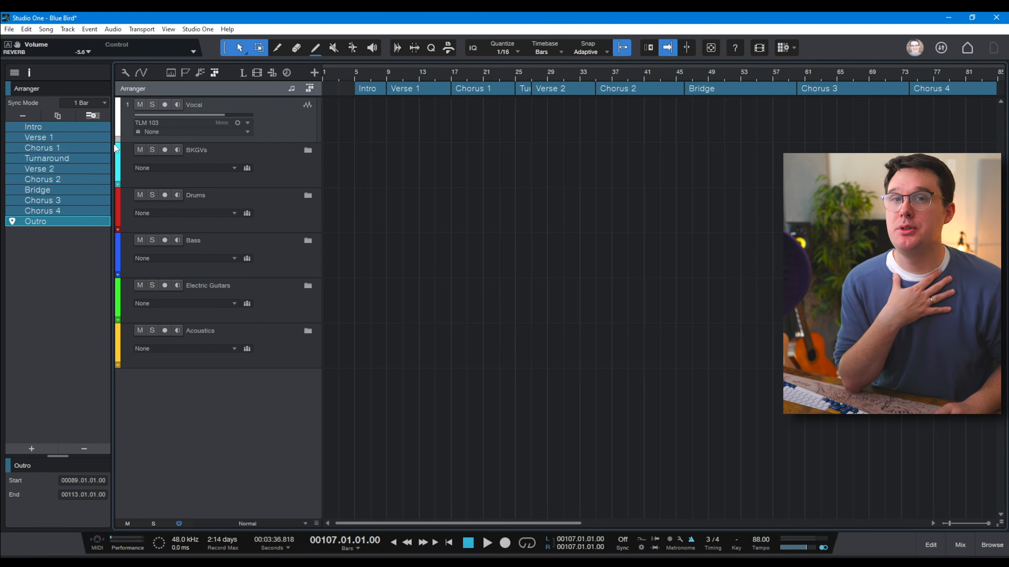
Step: Change the color of the Verse 1 arranger section to bright yellow
{"action": "left_click", "coordinate": [36, 139]}
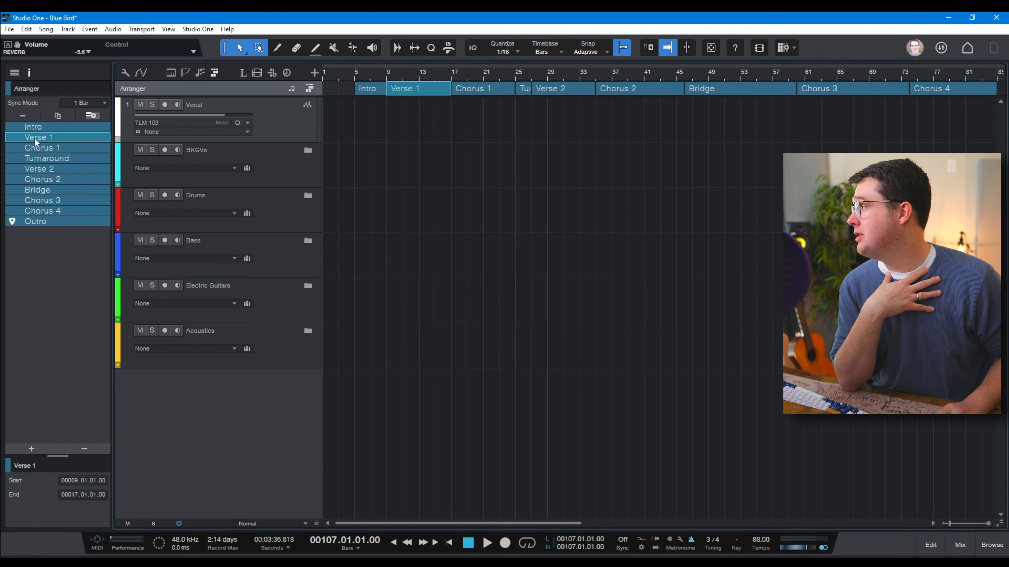
{"action": "left_click", "coordinate": [15, 141]}
{"action": "right_click", "coordinate": [14, 141]}
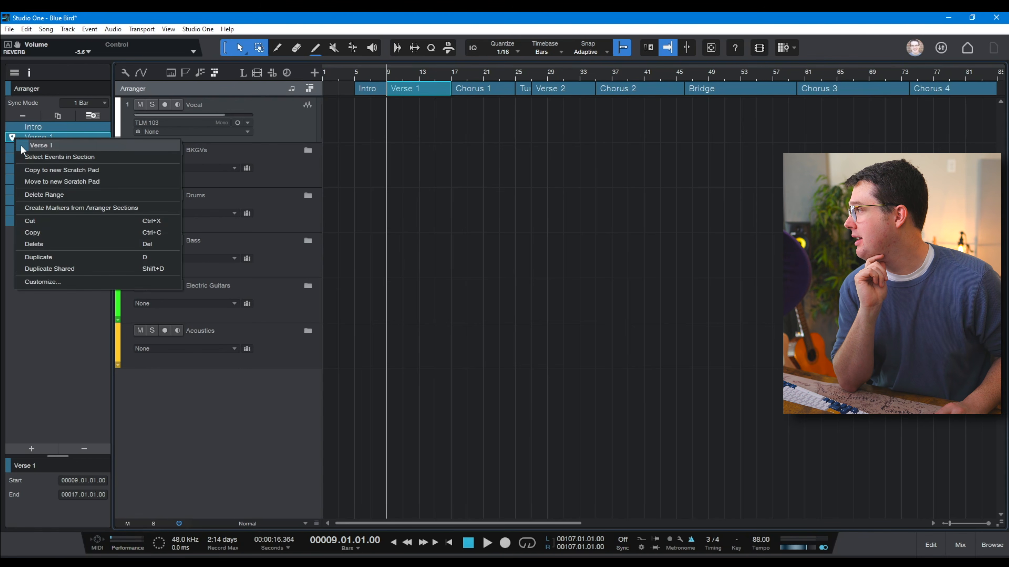
{"action": "left_click", "coordinate": [22, 149]}
{"action": "left_click", "coordinate": [161, 162]}
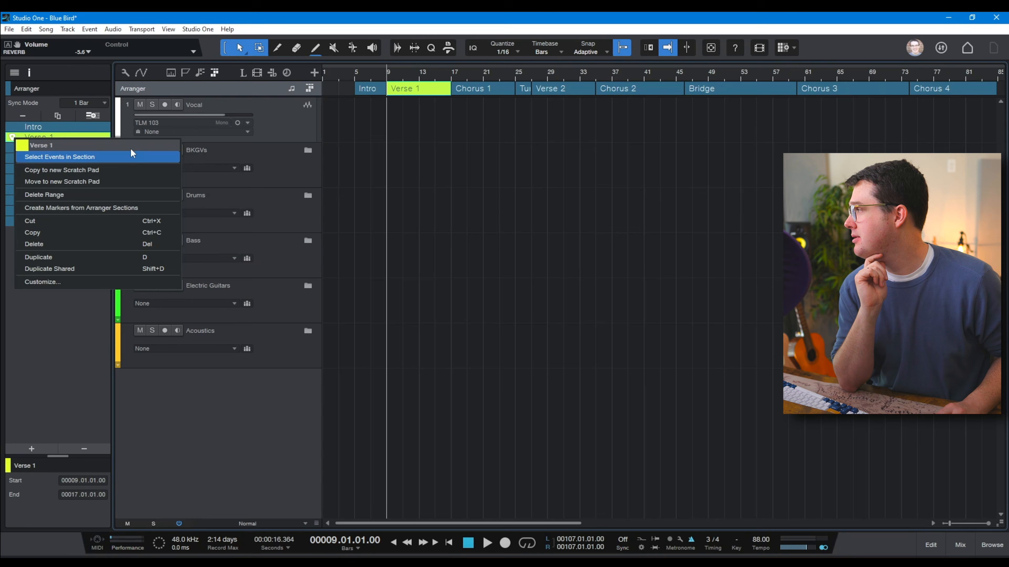
{"action": "left_click", "coordinate": [67, 138]}
Step: Color the Verse 2 arranger section bright yellow to match Verse 1
{"action": "left_click", "coordinate": [14, 169]}
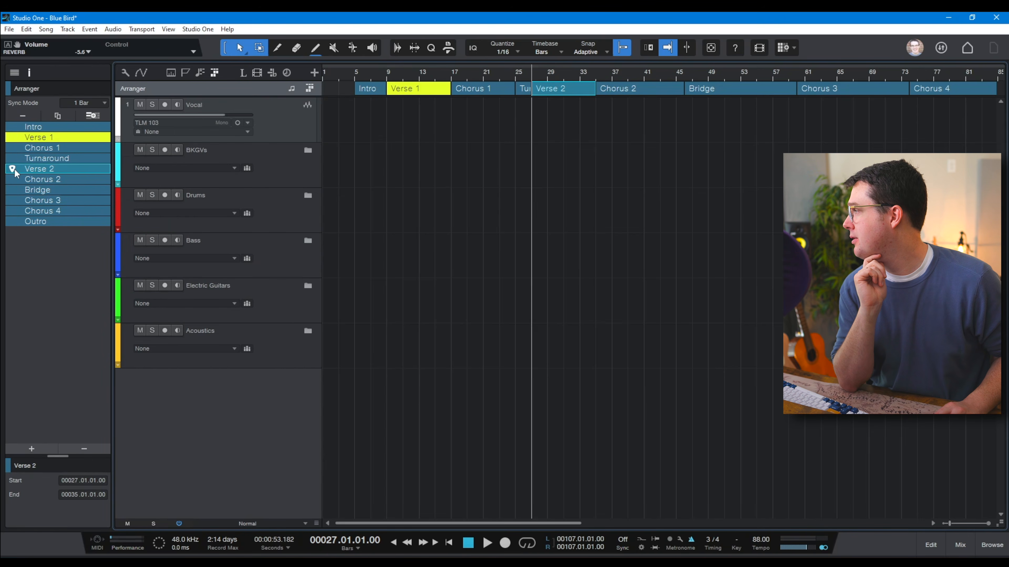
{"action": "right_click", "coordinate": [15, 171]}
{"action": "left_click", "coordinate": [24, 176]}
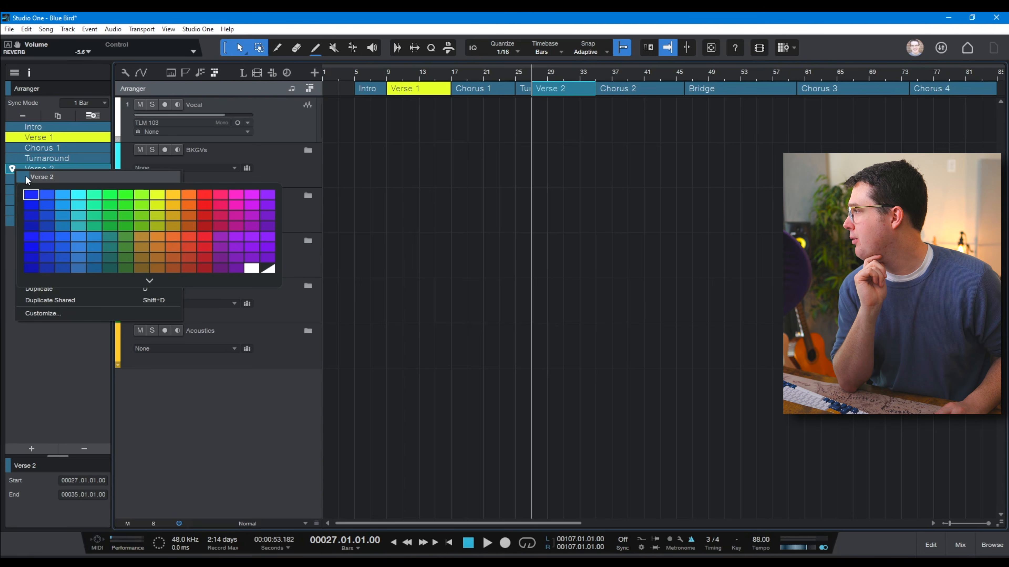
{"action": "left_click", "coordinate": [156, 194]}
{"action": "left_click", "coordinate": [60, 152]}
Step: Change the color of the Chorus 1 arranger section to red
{"action": "left_click", "coordinate": [30, 149]}
{"action": "right_click", "coordinate": [19, 150]}
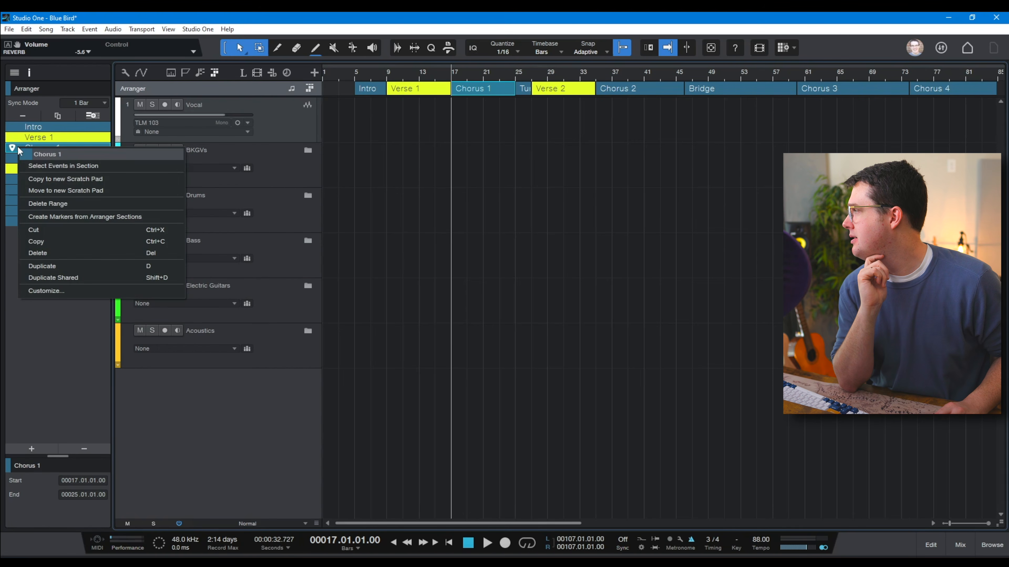
{"action": "left_click", "coordinate": [28, 154]}
{"action": "left_click", "coordinate": [203, 176]}
{"action": "left_click", "coordinate": [50, 126]}
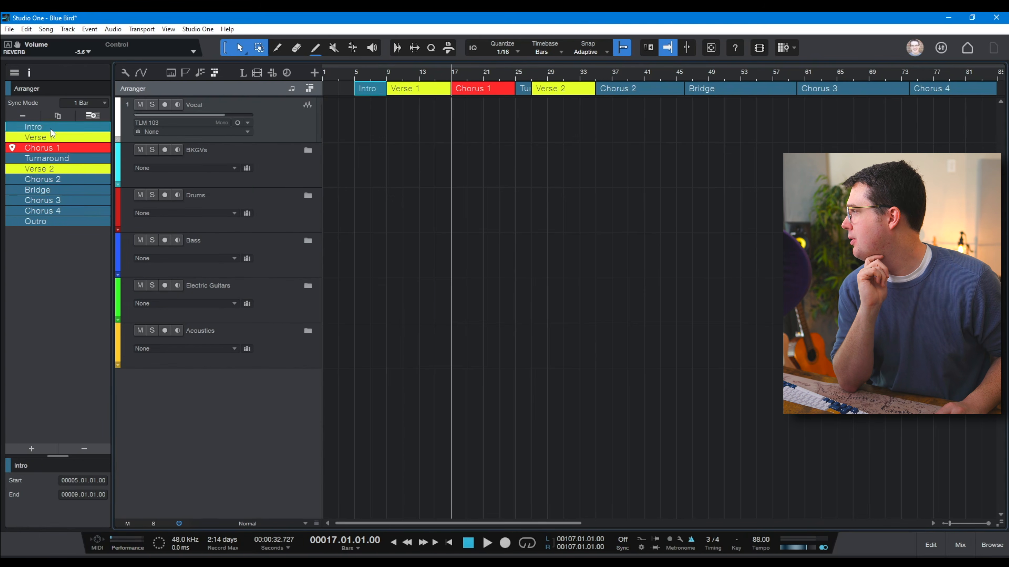
Step: Color the Chorus 2 arranger section red to match Chorus 1
{"action": "left_click", "coordinate": [33, 181]}
{"action": "left_click", "coordinate": [19, 183]}
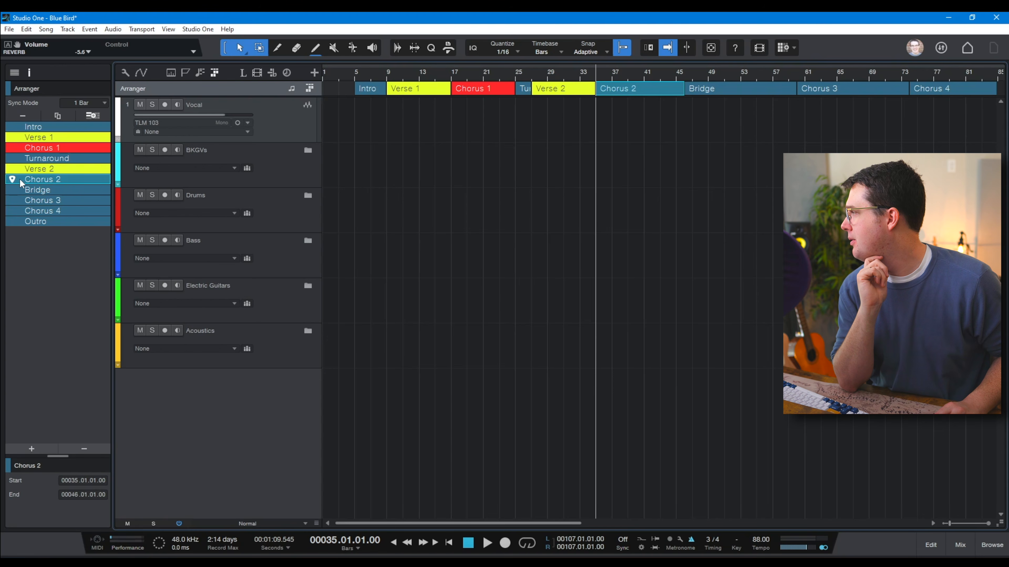
{"action": "right_click", "coordinate": [22, 184]}
{"action": "left_click", "coordinate": [29, 186]}
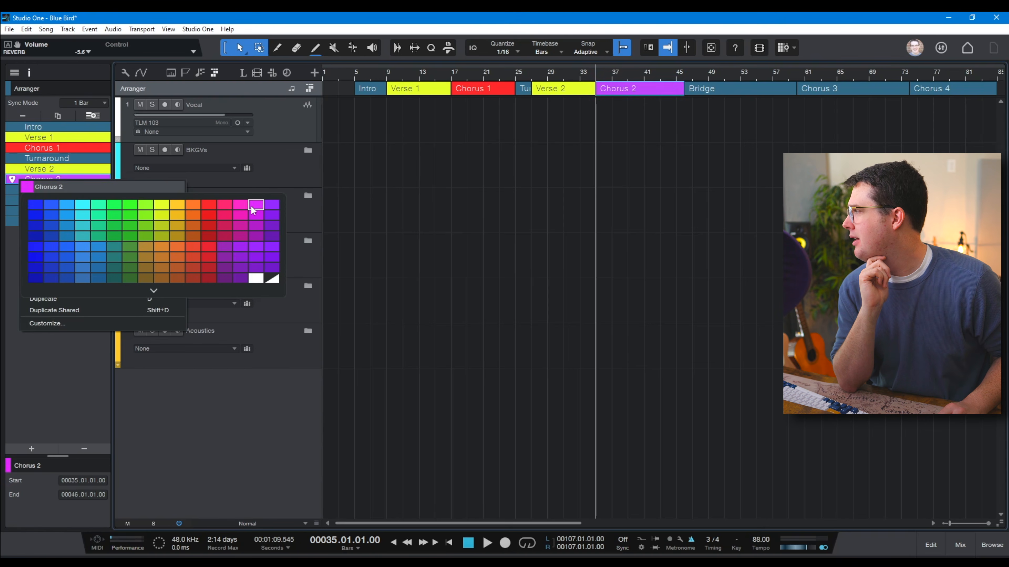
{"action": "left_click", "coordinate": [214, 203]}
{"action": "left_click", "coordinate": [54, 161]}
Step: Color the Chorus 3 arranger section the same red as the first two choruses
{"action": "left_click", "coordinate": [22, 201]}
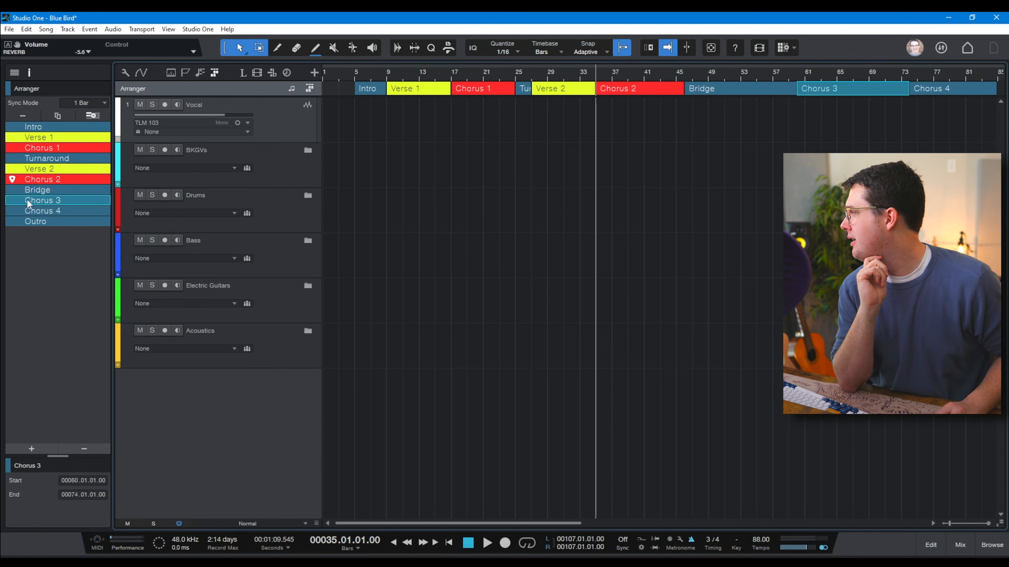
{"action": "right_click", "coordinate": [25, 202]}
{"action": "left_click", "coordinate": [25, 202]}
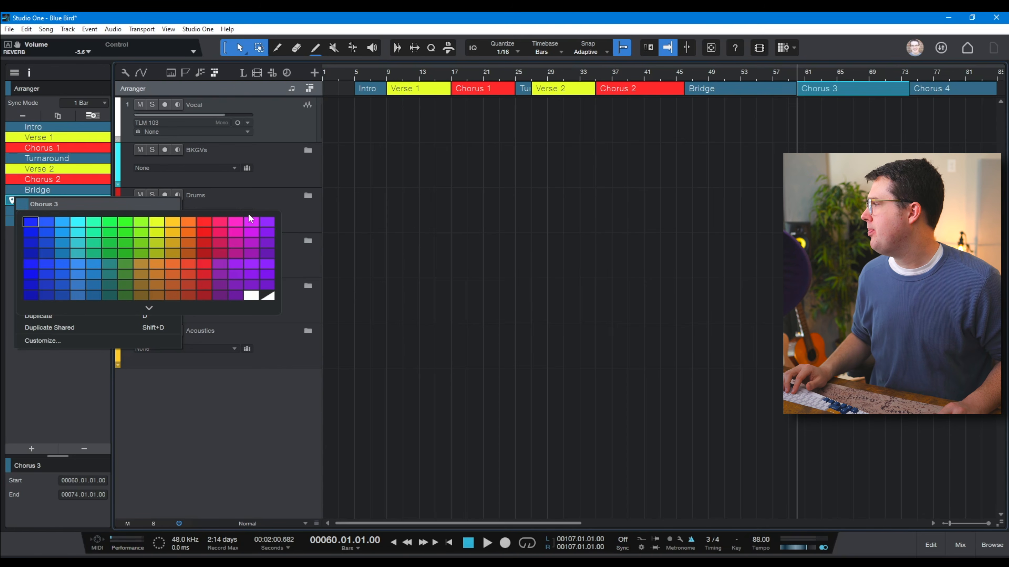
{"action": "left_click", "coordinate": [209, 220]}
{"action": "left_click", "coordinate": [42, 190]}
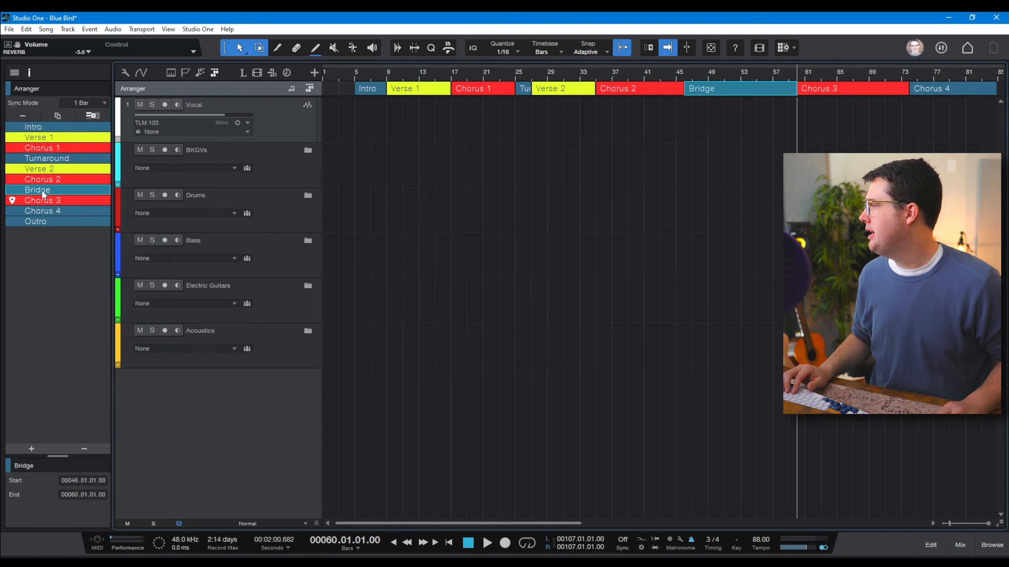
Step: Give the Chorus 4 arranger section a magenta color that sets it apart from the red choruses
{"action": "left_click", "coordinate": [32, 211]}
{"action": "right_click", "coordinate": [22, 214]}
{"action": "left_click", "coordinate": [24, 218]}
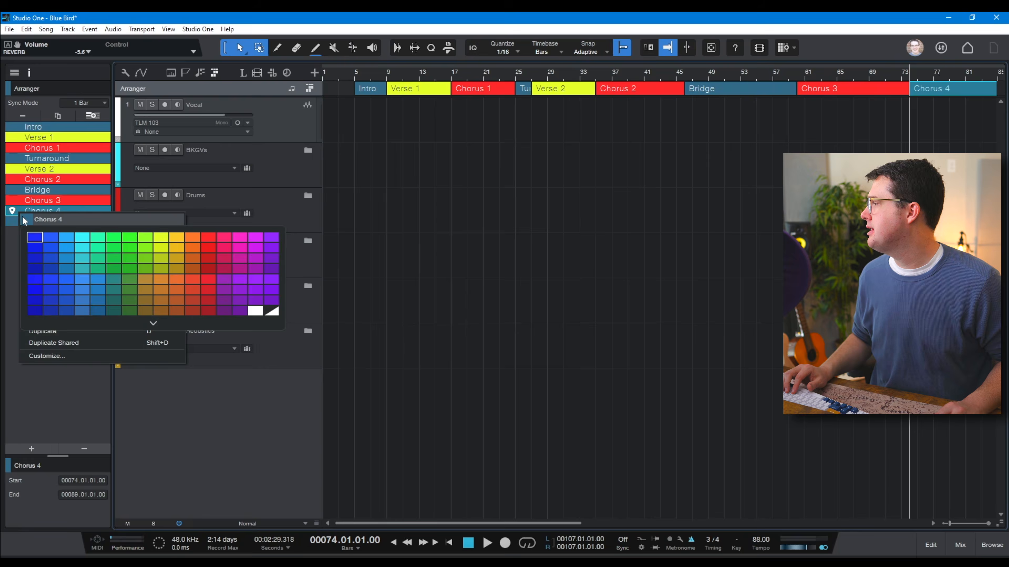
{"action": "left_click", "coordinate": [244, 236]}
{"action": "left_click", "coordinate": [91, 203]}
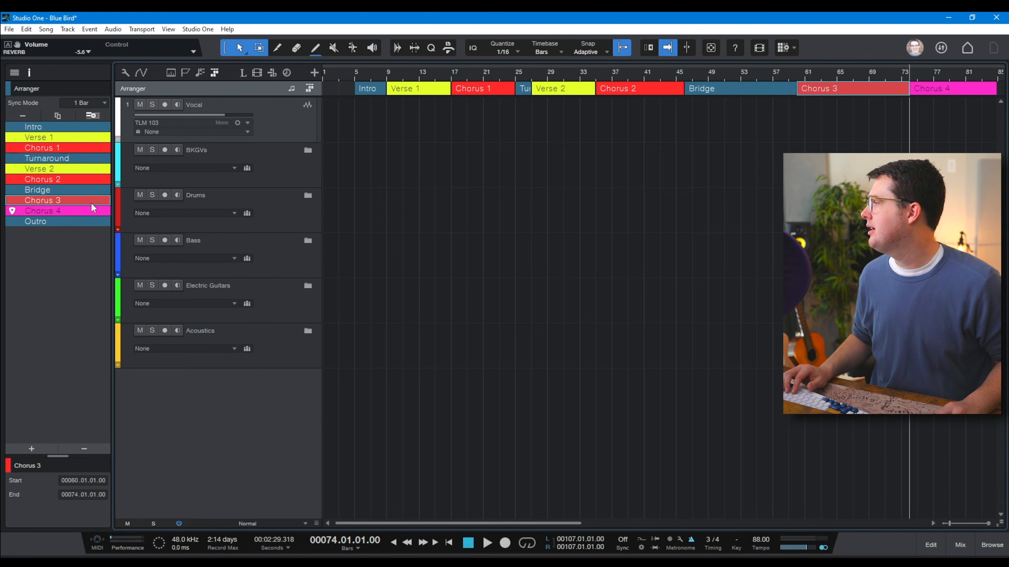
{"action": "left_click", "coordinate": [31, 160]}
Step: Change the color of the Bridge arranger section to green
{"action": "left_click", "coordinate": [35, 192]}
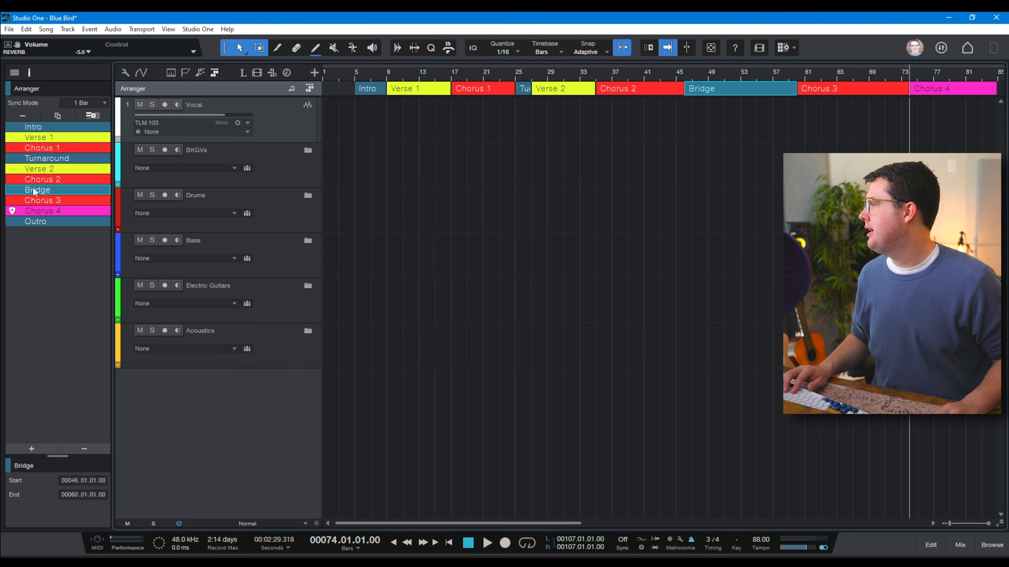
{"action": "right_click", "coordinate": [14, 192]}
{"action": "left_click", "coordinate": [21, 195]}
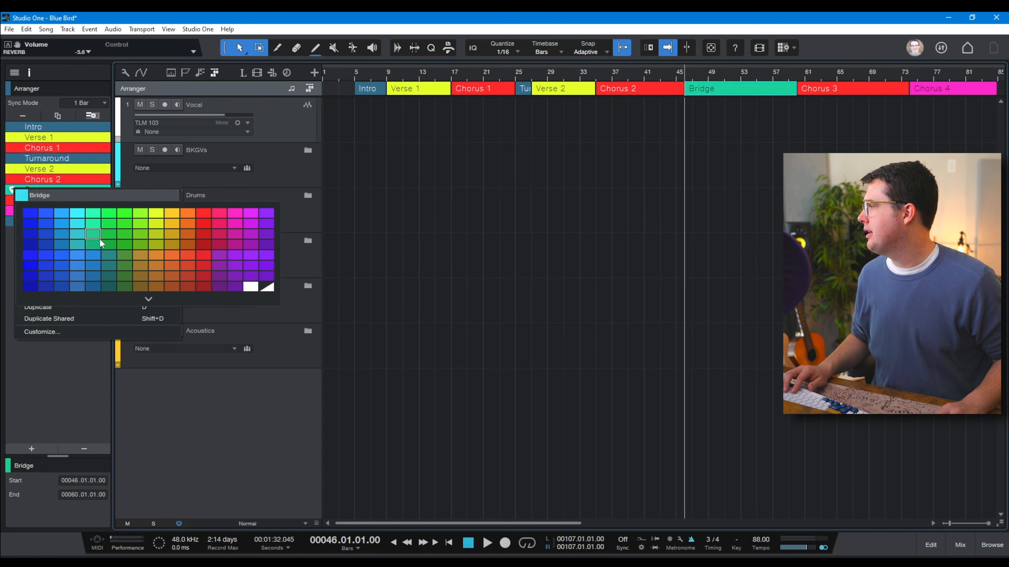
{"action": "left_click", "coordinate": [112, 246]}
{"action": "left_click", "coordinate": [39, 161]}
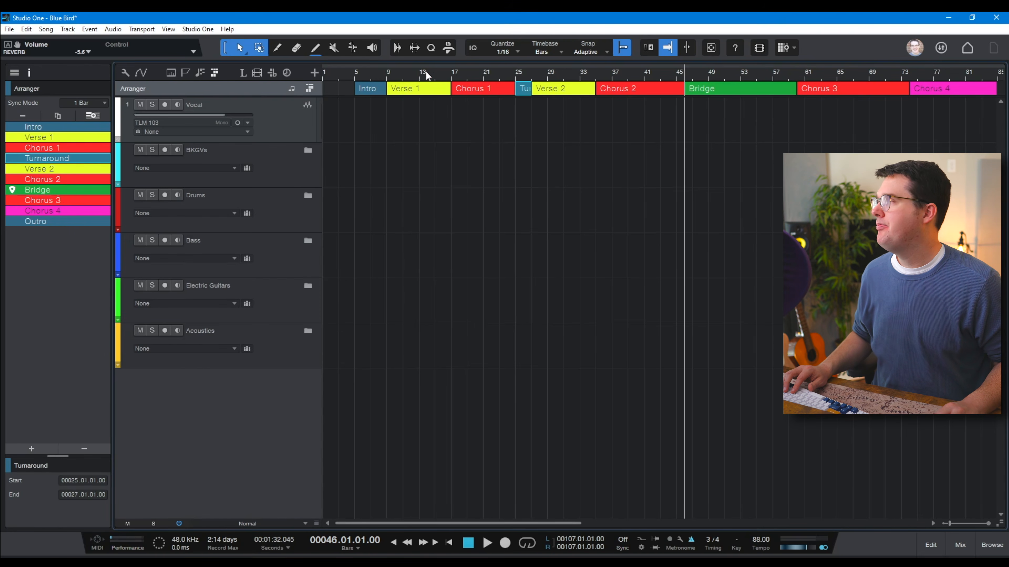
Step: Review the colored sections across the whole song and place the playback cursor at bar 27, between Turnaround and Verse 2
{"action": "left_click_drag", "start_coordinate": [460, 75], "coordinate": [467, 68]}
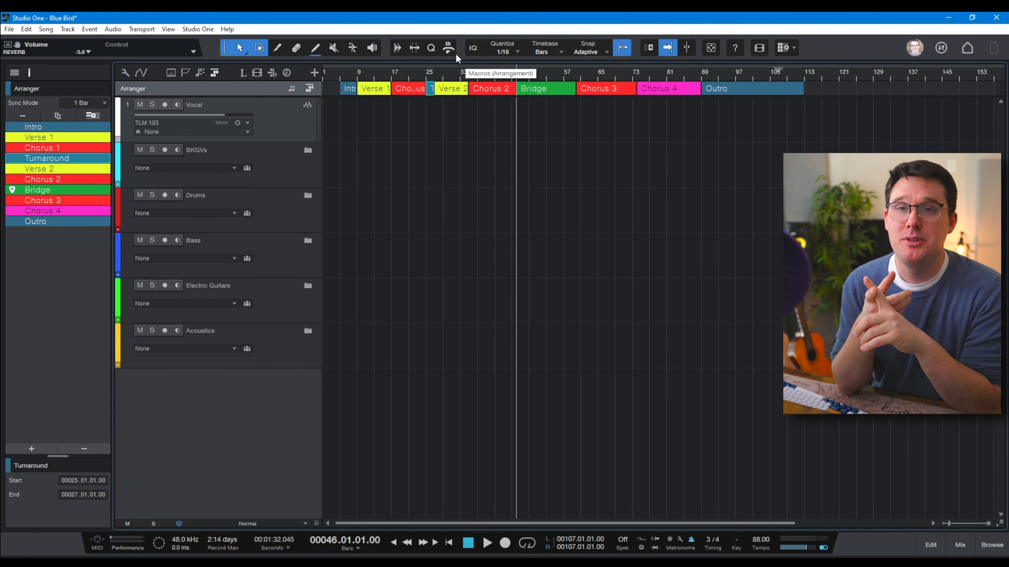
{"action": "left_click", "coordinate": [573, 85]}
{"action": "left_click", "coordinate": [585, 79]}
{"action": "left_click", "coordinate": [647, 81]}
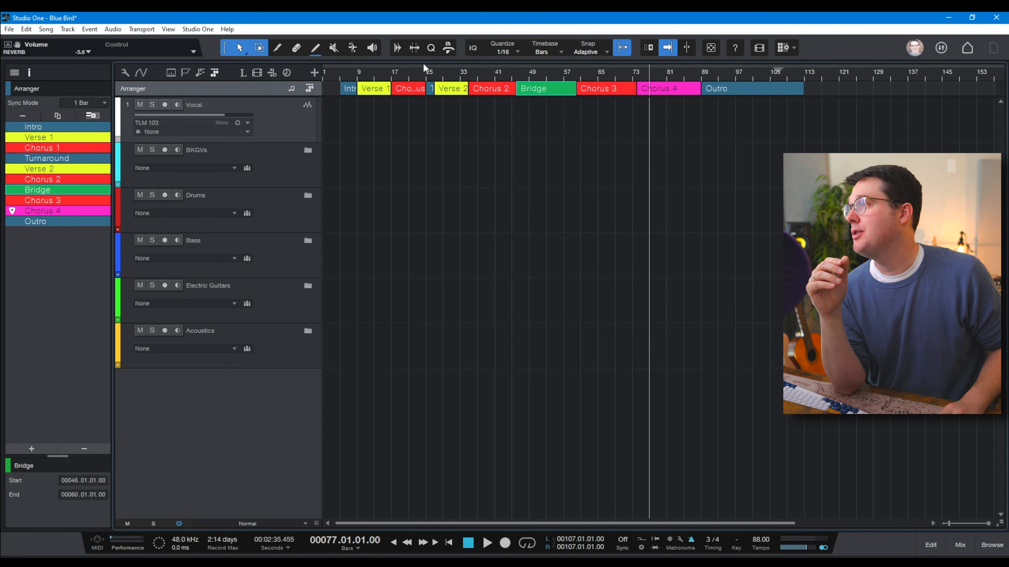
{"action": "scroll", "coordinate": [438, 84], "scroll_direction": "up", "scroll_amount": 5}
{"action": "left_click", "coordinate": [446, 72]}
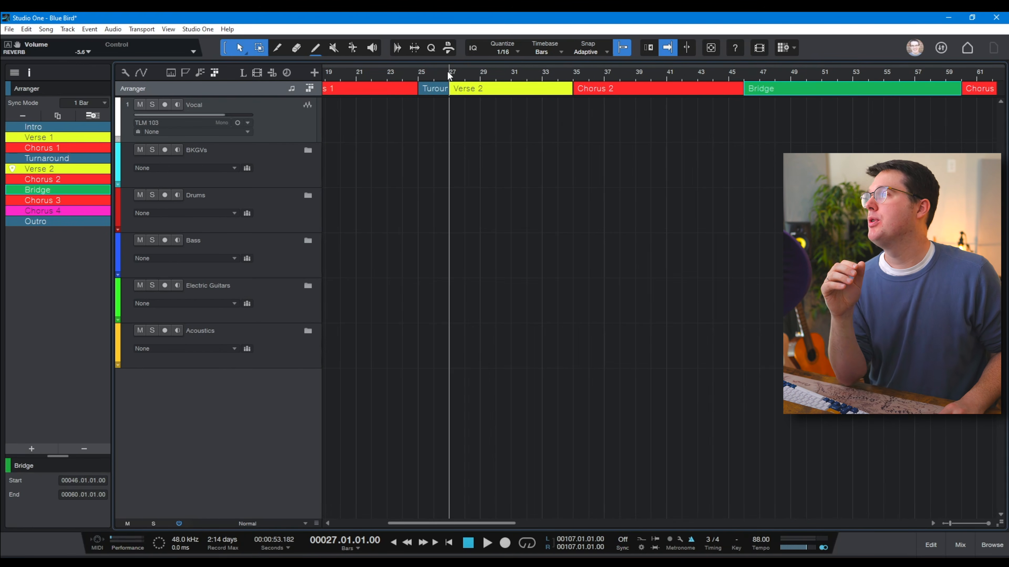
{"action": "scroll", "coordinate": [447, 69], "scroll_direction": "up", "scroll_amount": 5}
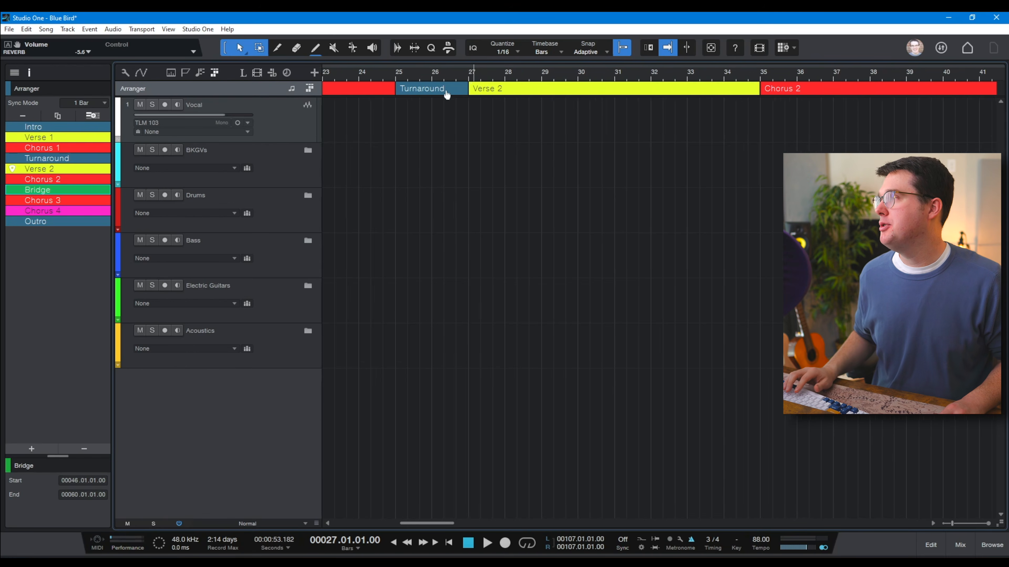
Step: Look over the section boundaries around Verse 2 and place the playback cursor at bar 35, where Chorus 2 begins
{"action": "scroll", "coordinate": [469, 73], "scroll_direction": "up", "scroll_amount": 4}
{"action": "scroll", "coordinate": [477, 67], "scroll_direction": "down", "scroll_amount": 6}
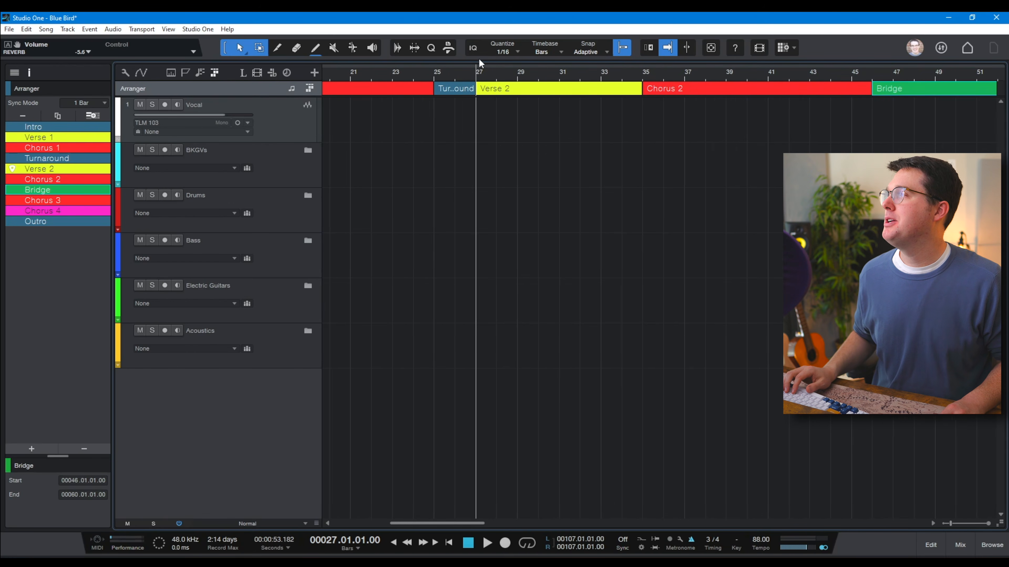
{"action": "scroll", "coordinate": [656, 87], "scroll_direction": "up", "scroll_amount": 5}
{"action": "left_click", "coordinate": [594, 76]}
{"action": "left_click", "coordinate": [608, 75]}
{"action": "scroll", "coordinate": [612, 70], "scroll_direction": "down", "scroll_amount": 4}
{"action": "scroll", "coordinate": [616, 62], "scroll_direction": "down", "scroll_amount": 6}
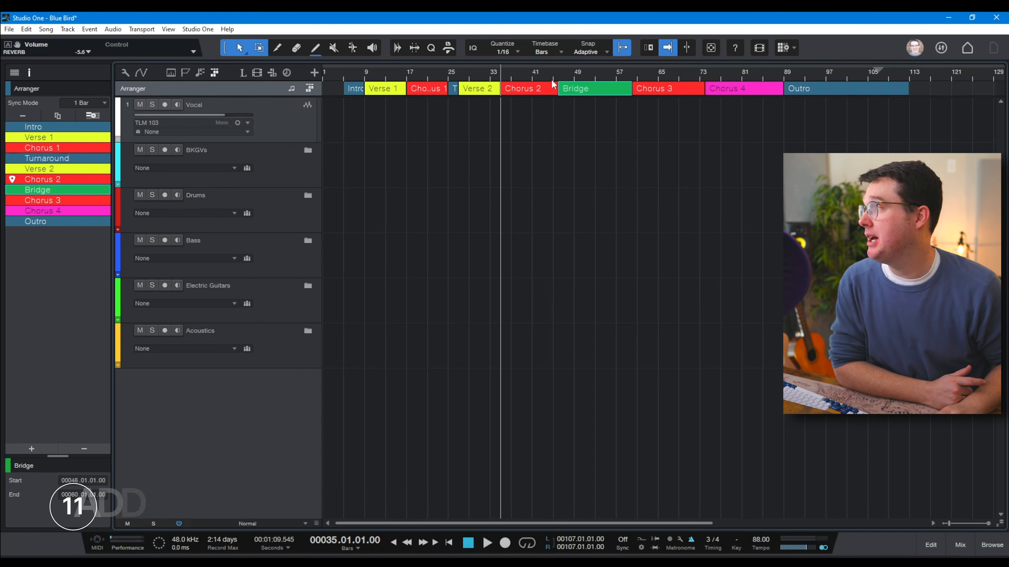
Step: Hide the arranger inspector and show the Marker track above the Arranger track
{"action": "left_click", "coordinate": [16, 72]}
{"action": "left_click", "coordinate": [14, 72]}
{"action": "left_click", "coordinate": [28, 70]}
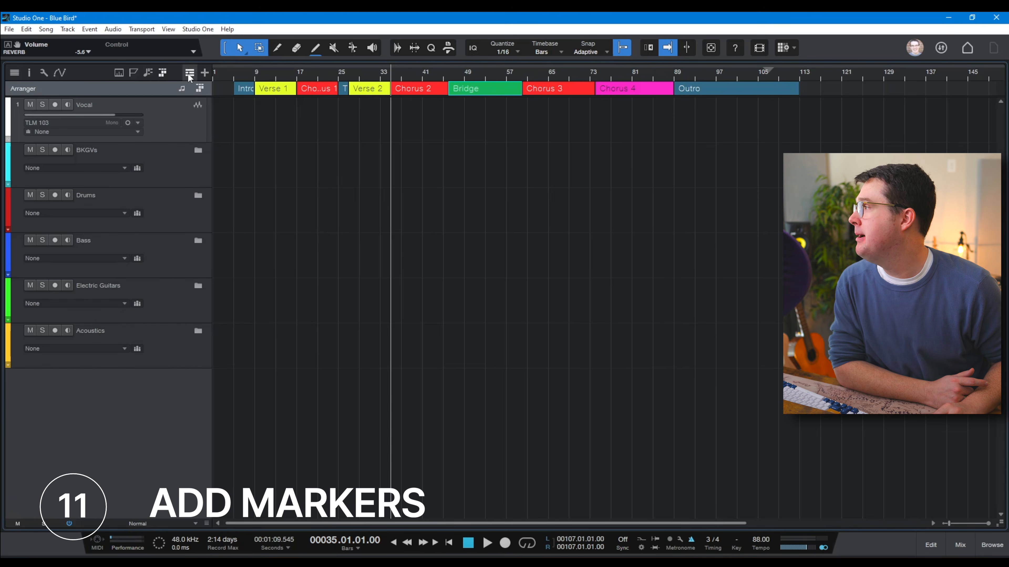
{"action": "left_click", "coordinate": [190, 74]}
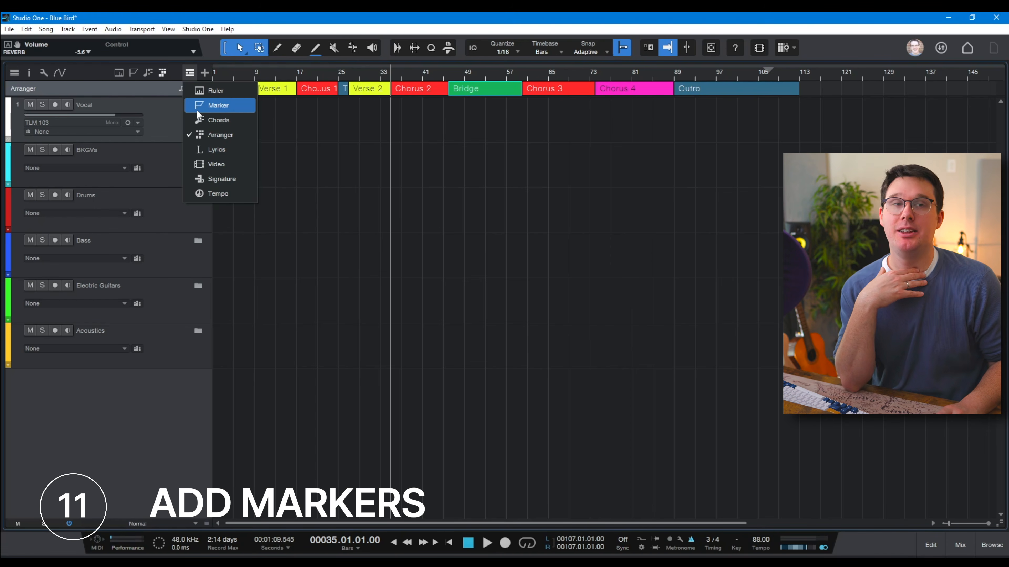
{"action": "left_click", "coordinate": [221, 103]}
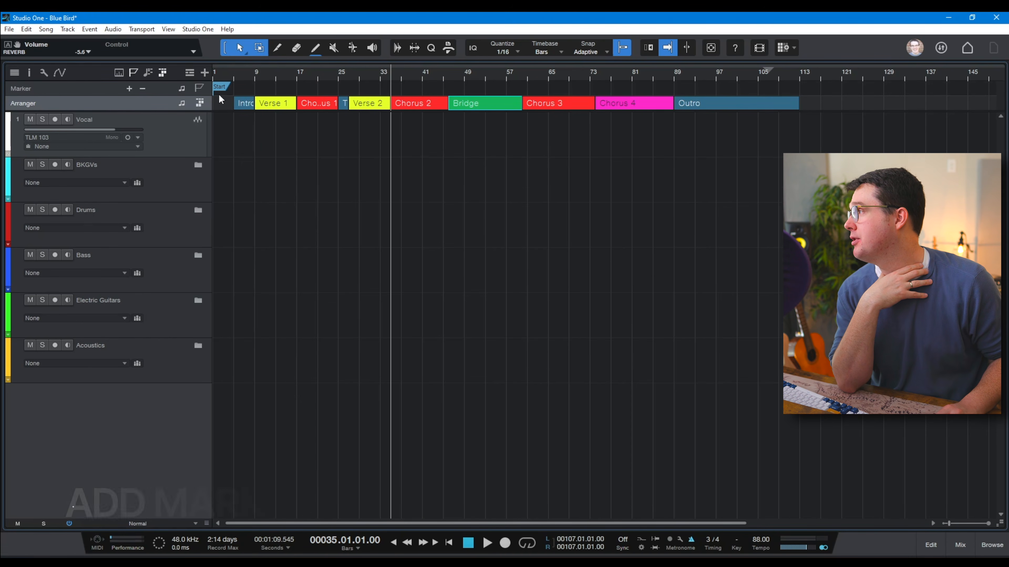
Step: Move the Start marker to the beginning of the Intro at bar 5 and place the playback cursor at bar 3
{"action": "mouse_move", "coordinate": [222, 92]}
{"action": "left_mouse_down"}
{"action": "mouse_move", "coordinate": [244, 92]}
{"action": "mouse_move", "coordinate": [246, 122]}
{"action": "left_mouse_up"}
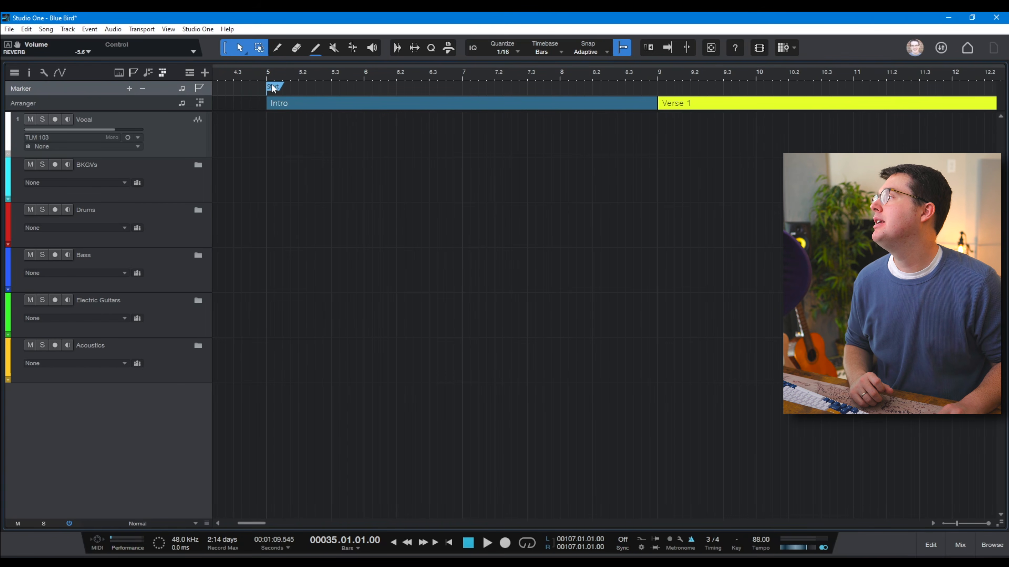
{"action": "mouse_move", "coordinate": [273, 89]}
{"action": "left_mouse_down"}
{"action": "mouse_move", "coordinate": [243, 89]}
{"action": "mouse_move", "coordinate": [241, 22]}
{"action": "left_mouse_up"}
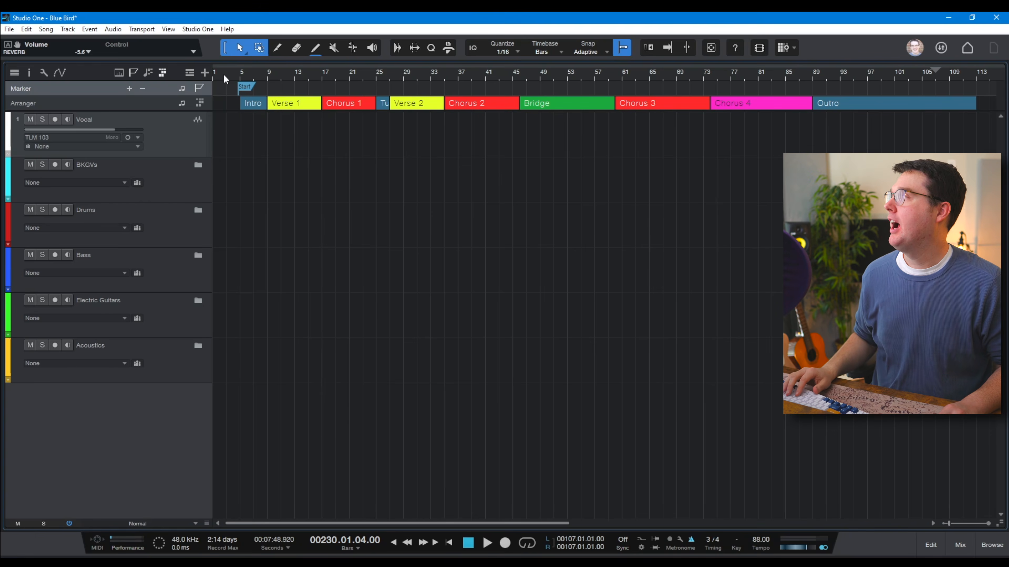
{"action": "left_click", "coordinate": [227, 74]}
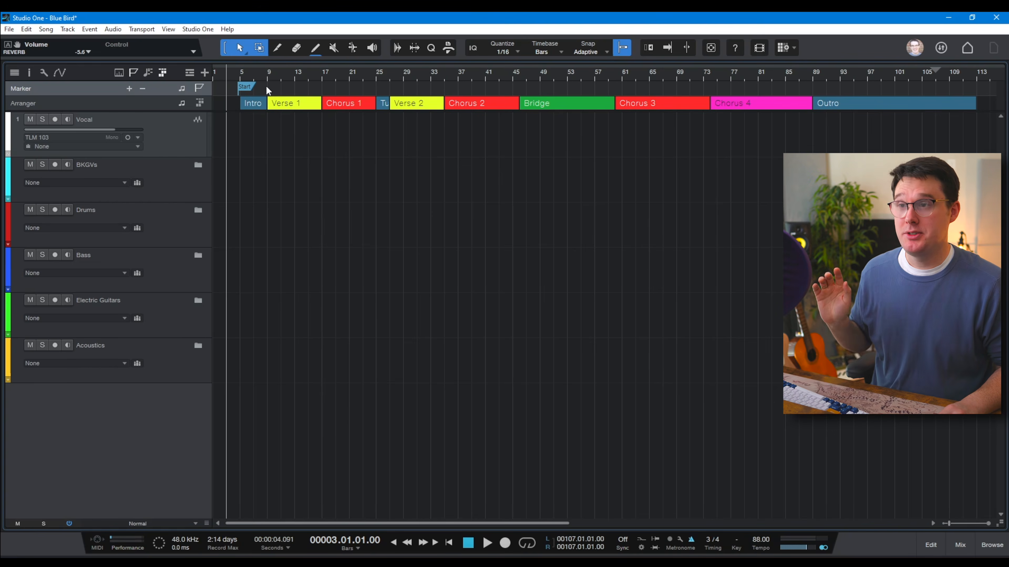
Step: Move the song's End marker to just past the end of the Outro, near bar 113
{"action": "left_click_drag", "start_coordinate": [317, 523], "coordinate": [682, 524]}
{"action": "mouse_move", "coordinate": [957, 91]}
{"action": "left_mouse_down"}
{"action": "mouse_move", "coordinate": [106, 90]}
{"action": "mouse_move", "coordinate": [33, 99]}
{"action": "mouse_move", "coordinate": [428, 86]}
{"action": "left_mouse_up"}
{"action": "scroll", "coordinate": [431, 102], "scroll_direction": "up", "scroll_amount": 3}
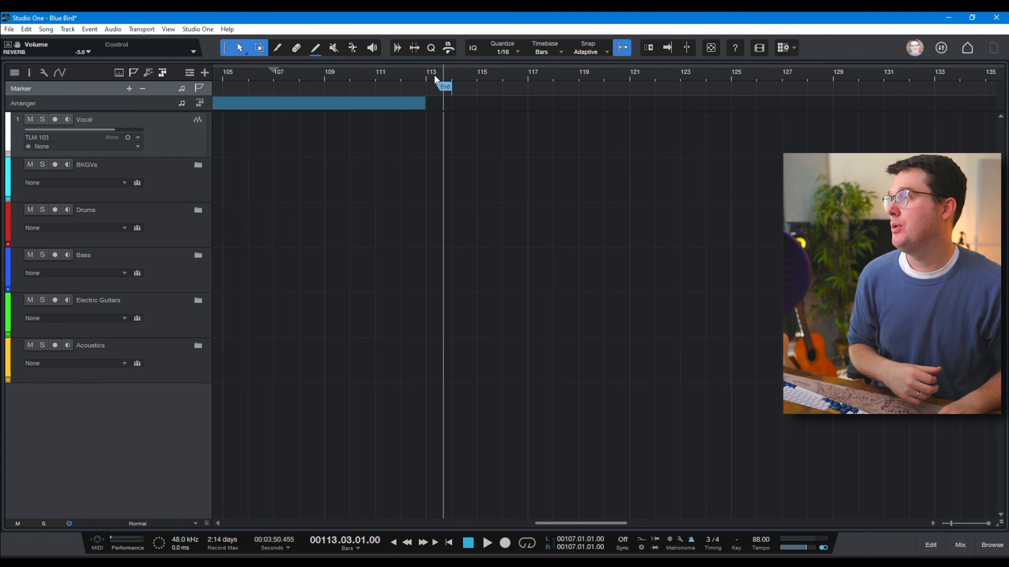
Step: Add a marker just after the End marker at bar 113, beat 3, and place the playback cursor at bar 107
{"action": "left_click", "coordinate": [128, 89]}
{"action": "left_click", "coordinate": [274, 87]}
{"action": "left_click_drag", "start_coordinate": [372, 76], "coordinate": [397, 37]}
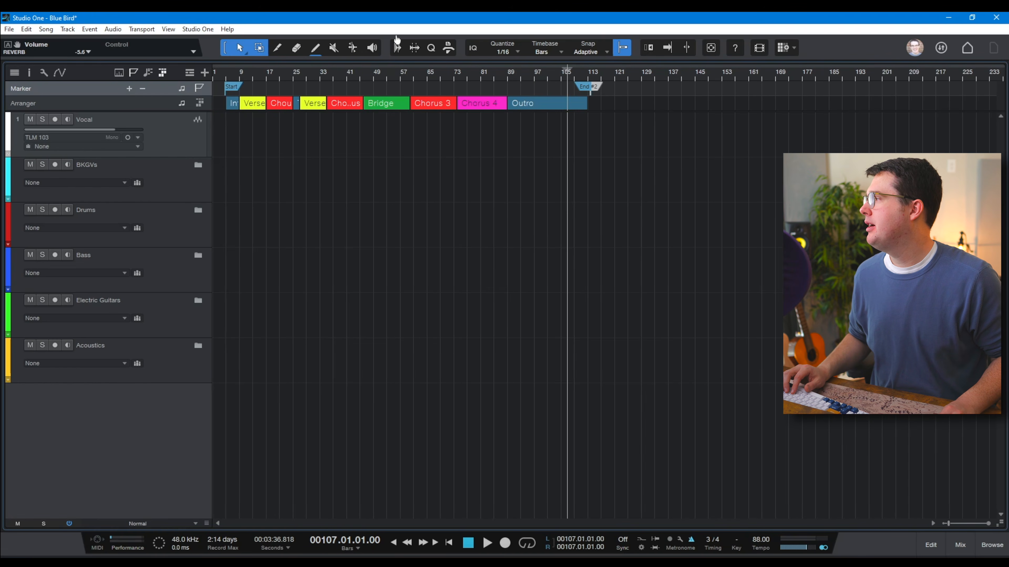
Step: Add a marker at bar 47 in the Bridge and name it "Heavey Drums"
{"action": "left_click_drag", "start_coordinate": [379, 80], "coordinate": [342, 97]}
{"action": "left_click", "coordinate": [303, 77]}
{"action": "left_click", "coordinate": [130, 90]}
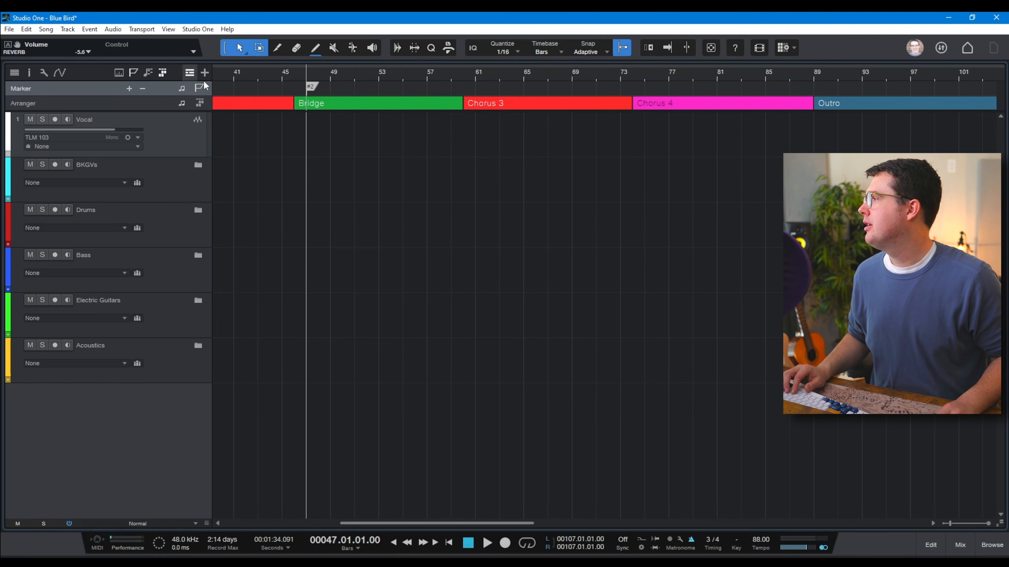
{"action": "double_click", "coordinate": [311, 87]}
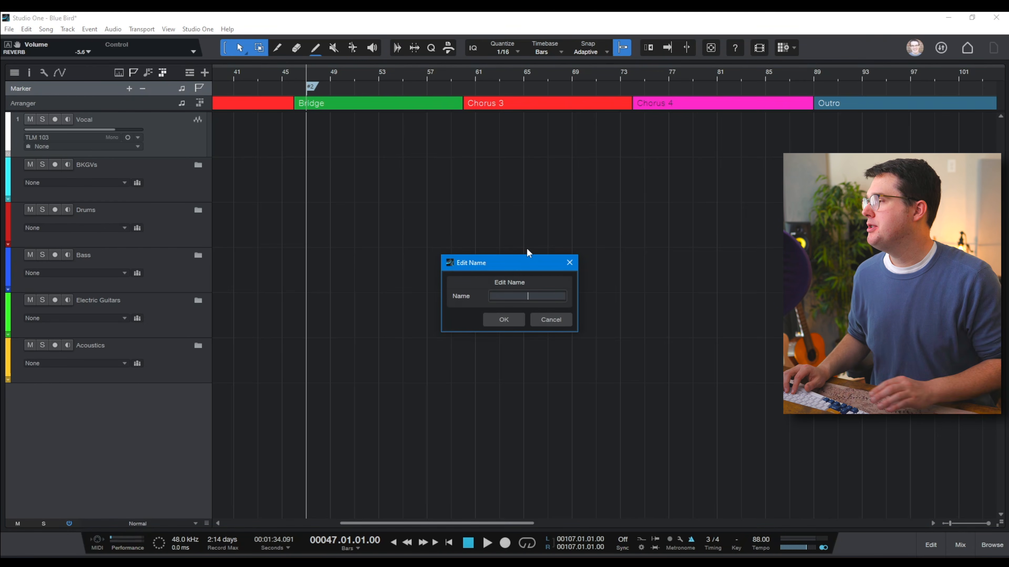
{"action": "type", "text": "Heavey"}
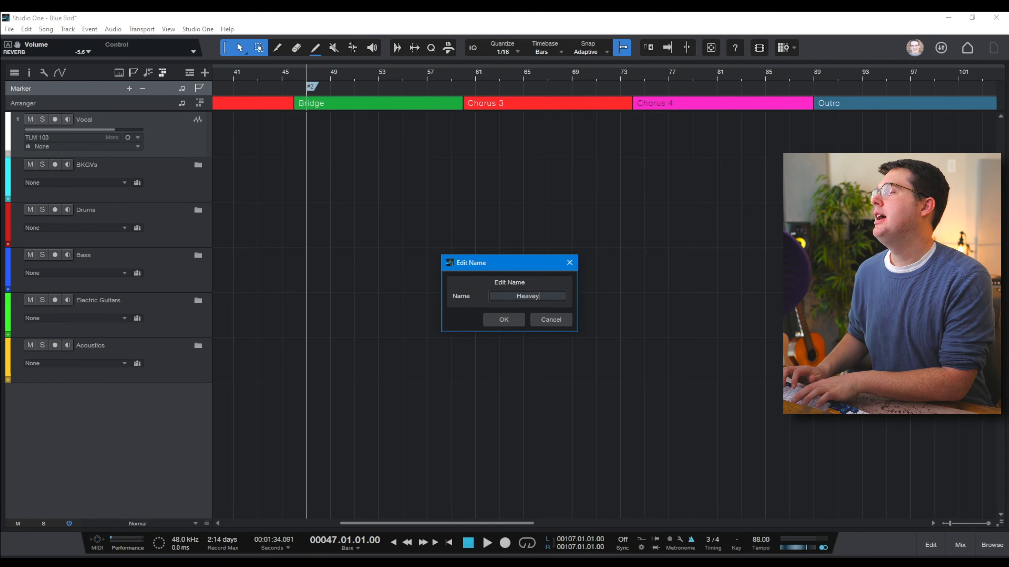
{"action": "type", "text": " Drums"}
{"action": "key", "text": "Return"}
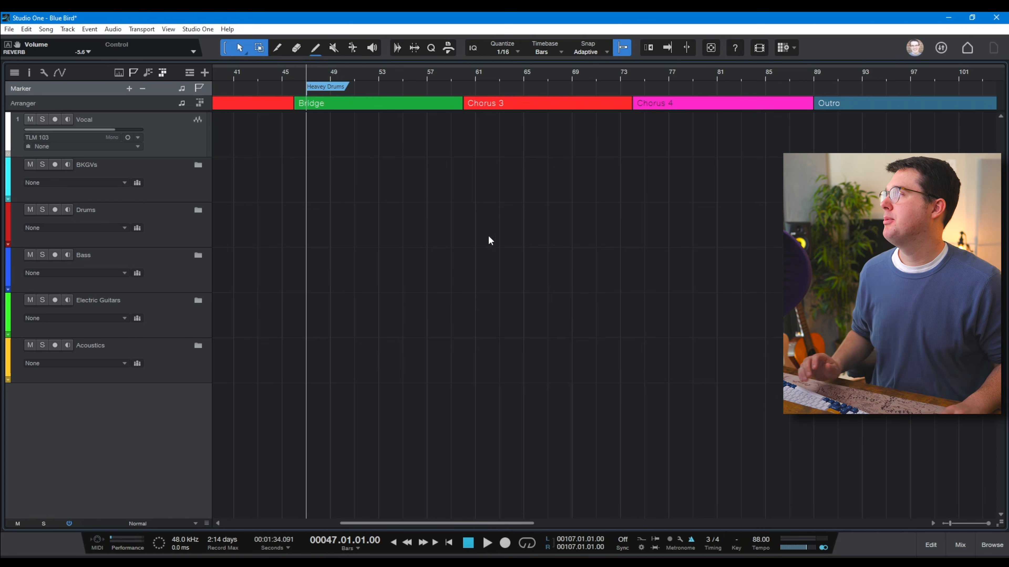
Step: Zoom out the timeline and display the mixer below the arrangement
{"action": "left_click_drag", "start_coordinate": [347, 74], "coordinate": [359, 55]}
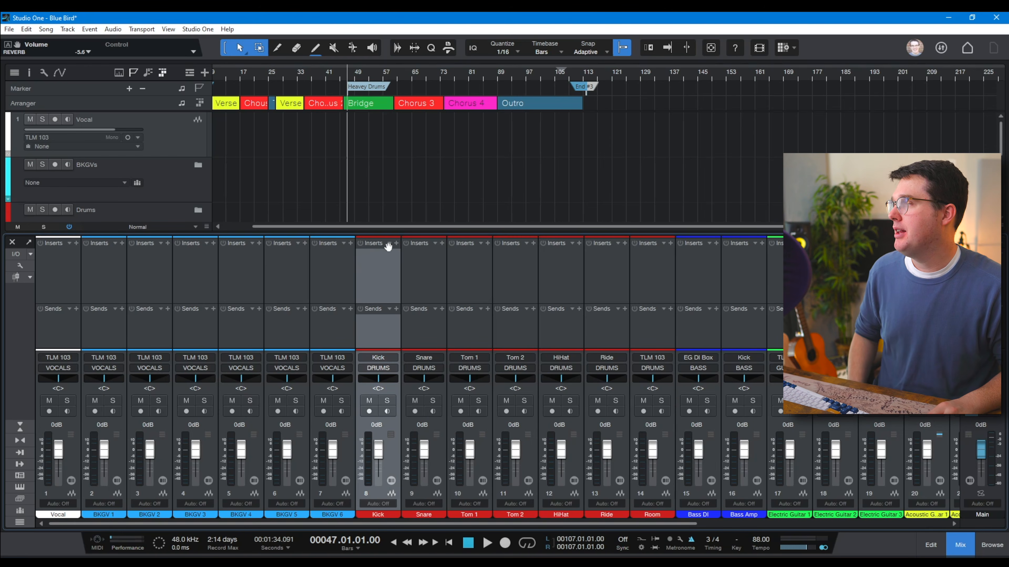
{"action": "left_click", "coordinate": [964, 554]}
{"action": "left_click", "coordinate": [963, 553]}
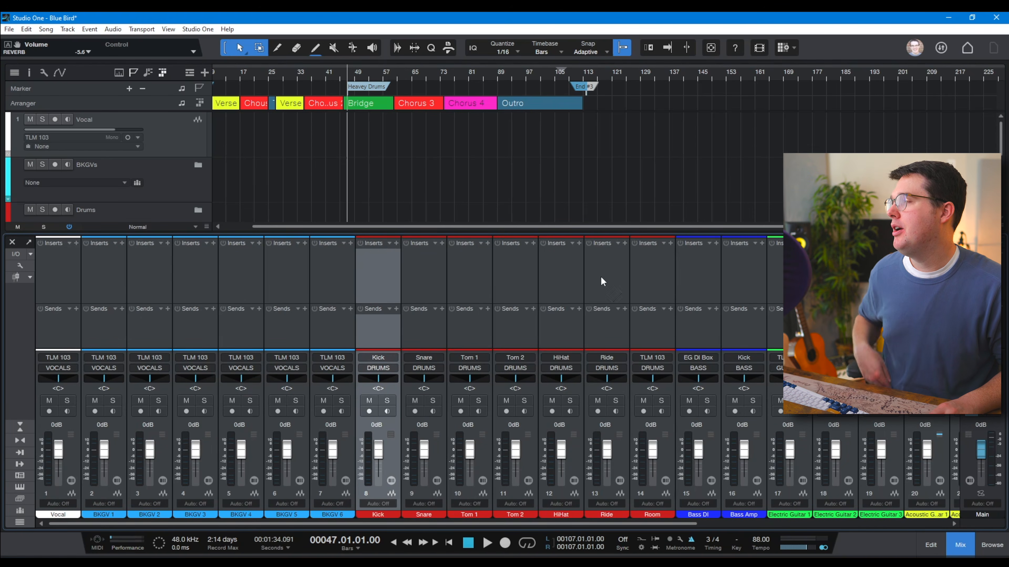
Step: Select all channels from Vocal through Acoustic Guitar 2 and insert a Pro EQ on each of them
{"action": "left_click", "coordinate": [75, 286]}
{"action": "left_click_drag", "start_coordinate": [451, 523], "coordinate": [636, 523]}
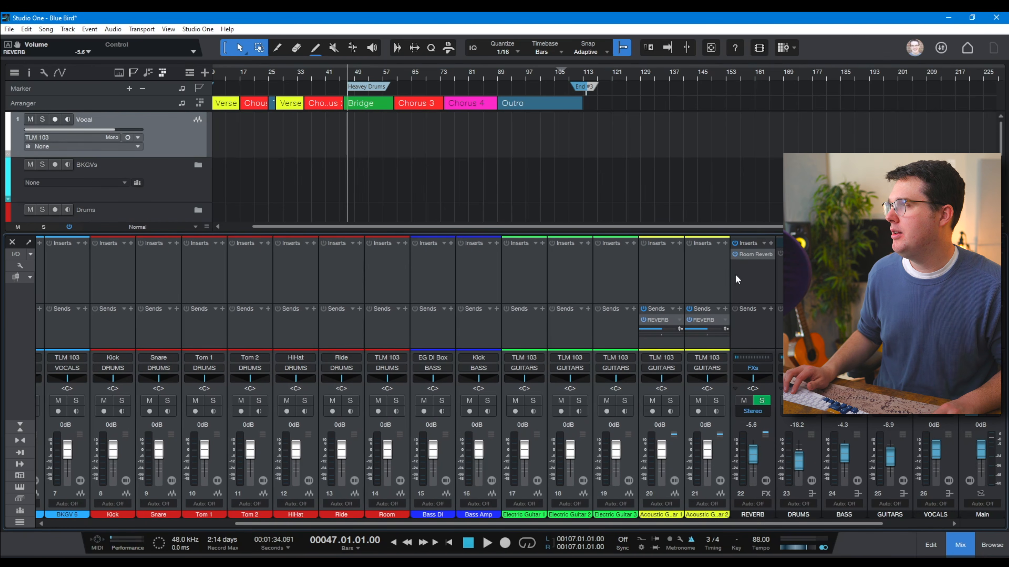
{"action": "left_click", "coordinate": [725, 243]}
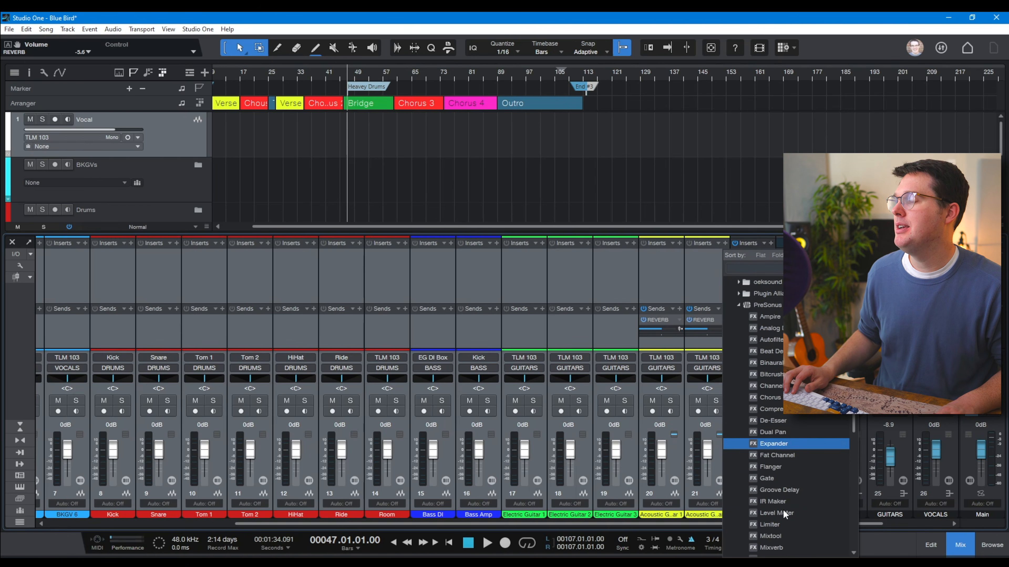
{"action": "scroll", "coordinate": [784, 510], "scroll_direction": "down", "scroll_amount": 5}
{"action": "left_click", "coordinate": [800, 480]}
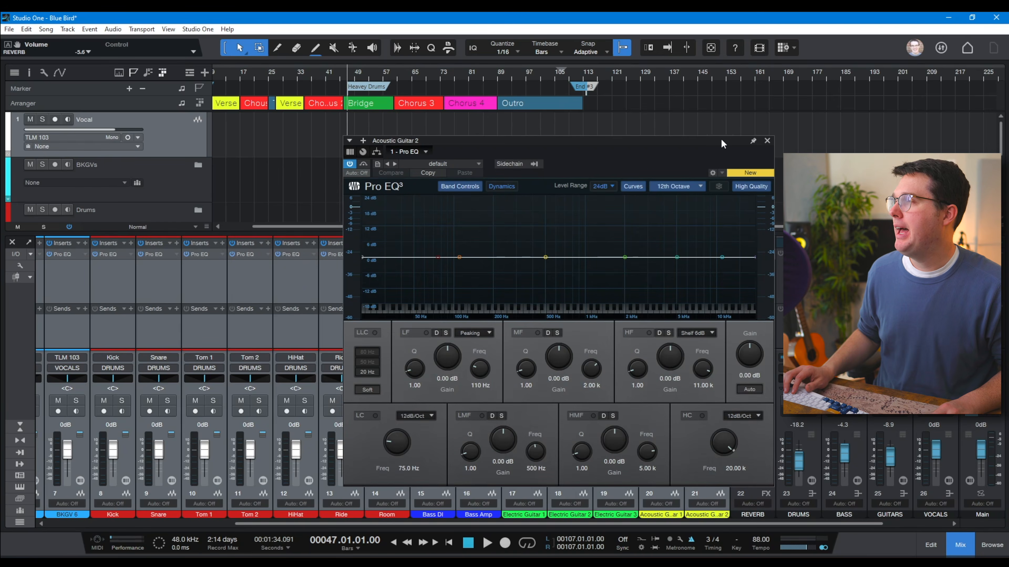
{"action": "left_click", "coordinate": [766, 141]}
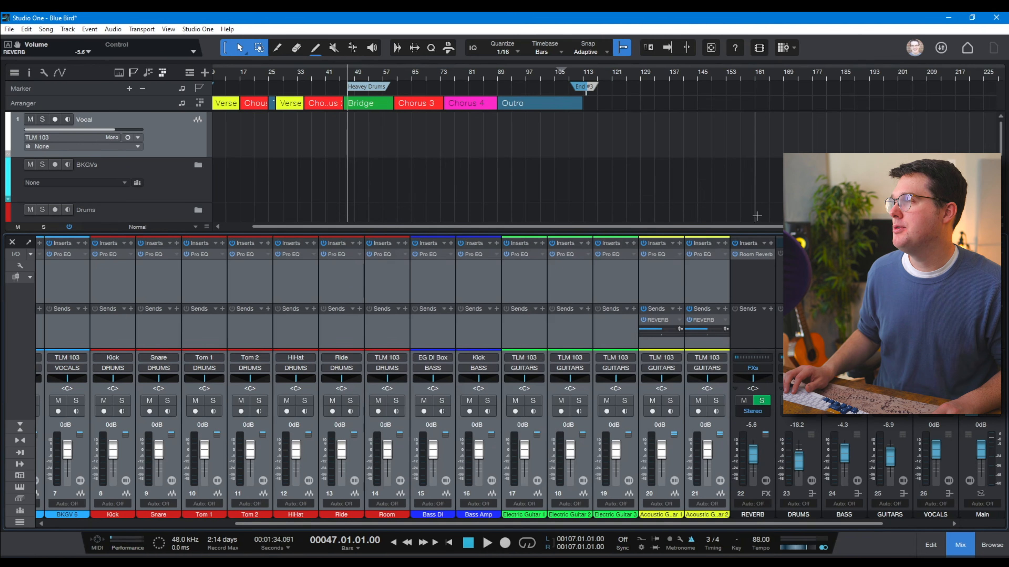
Step: Insert a Compressor after the Pro EQ on all selected channels
{"action": "left_click", "coordinate": [724, 242]}
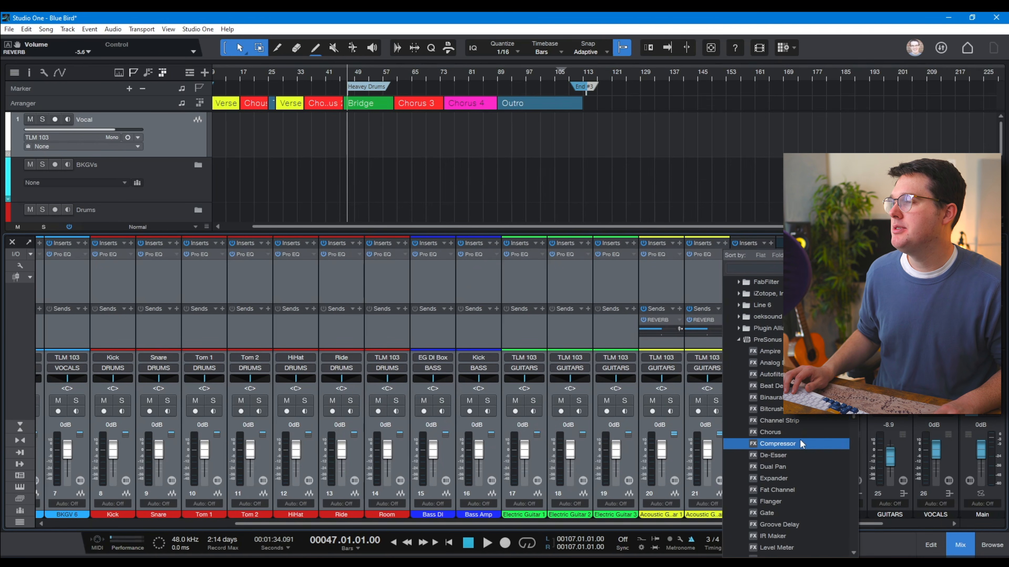
{"action": "left_click", "coordinate": [777, 478]}
{"action": "left_click", "coordinate": [785, 141]}
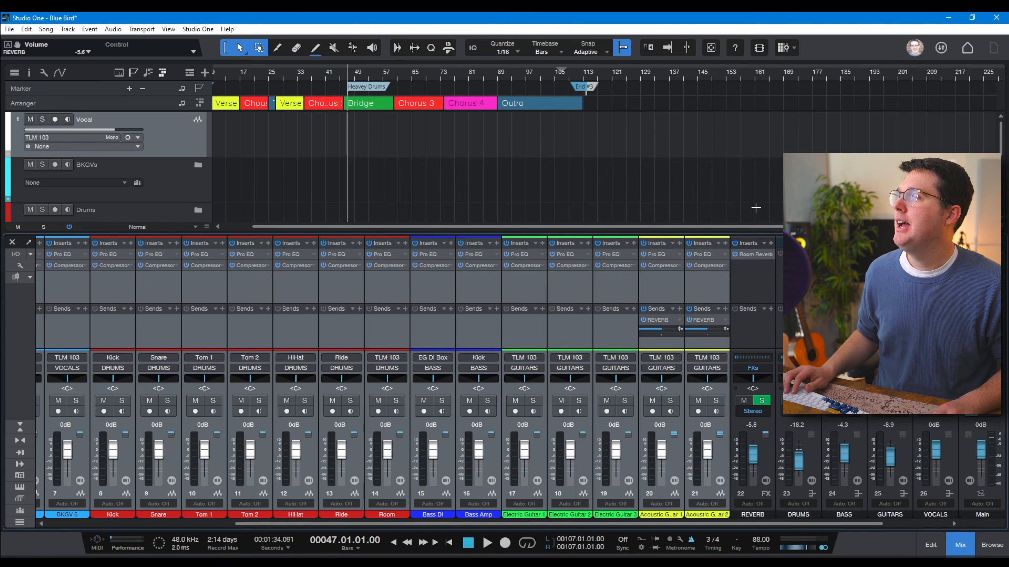
Step: Insert a Fat Channel on all selected channels and choose the FET model for Acoustic Guitar 2's Fat Channel compressor
{"action": "left_click", "coordinate": [722, 242]}
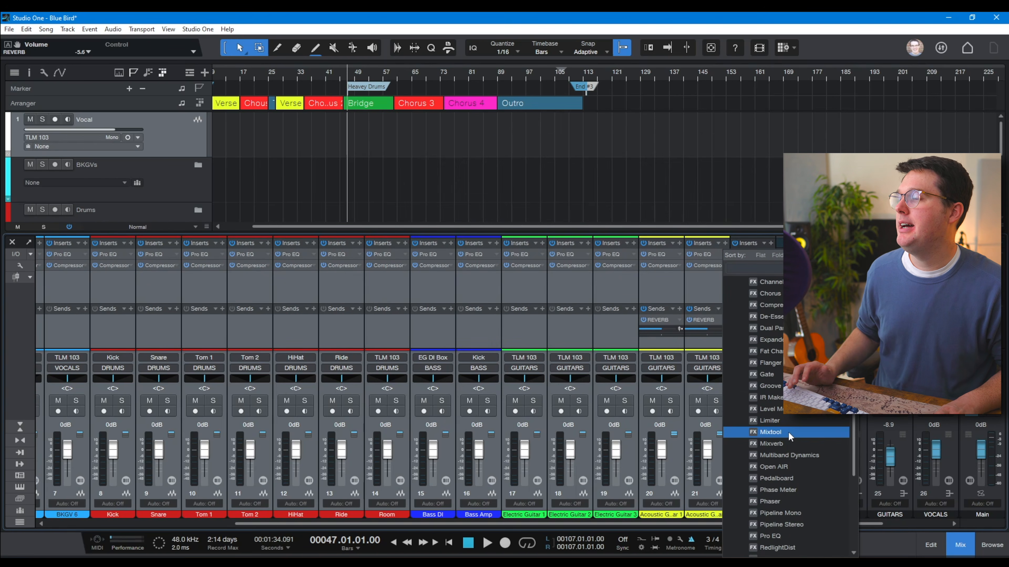
{"action": "left_click", "coordinate": [764, 352]}
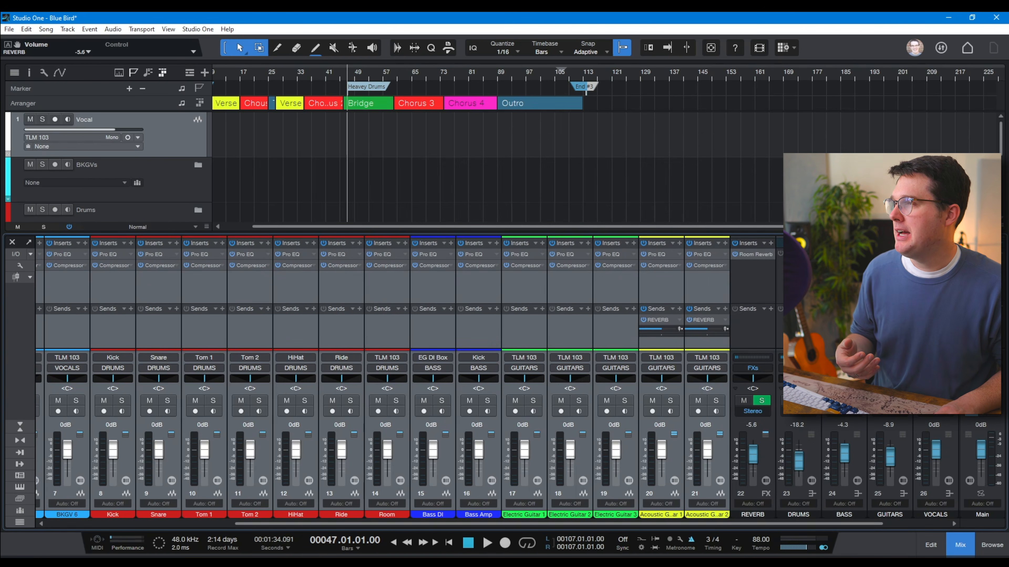
{"action": "left_click", "coordinate": [556, 188]}
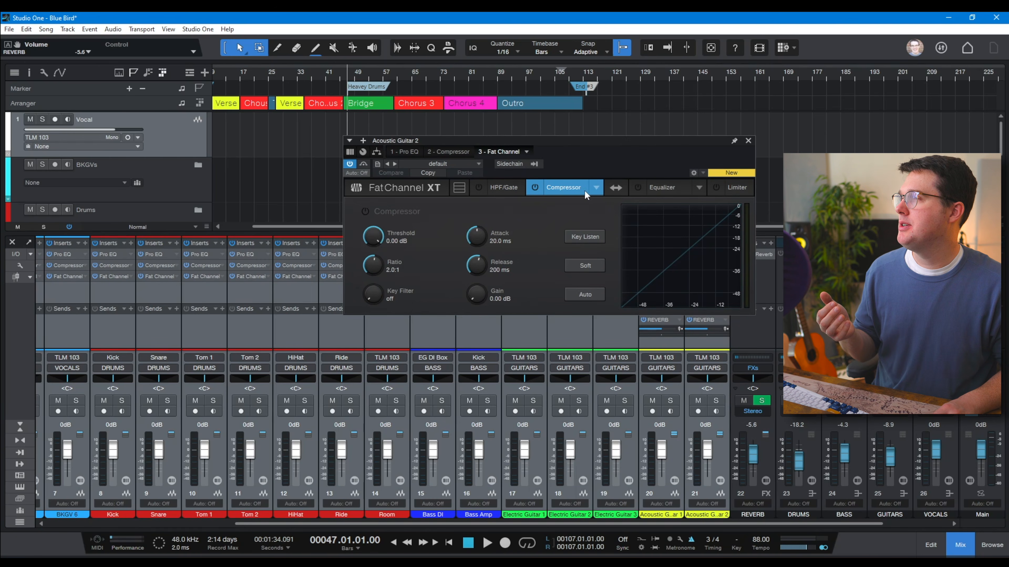
{"action": "left_click", "coordinate": [595, 188]}
{"action": "left_click", "coordinate": [646, 226]}
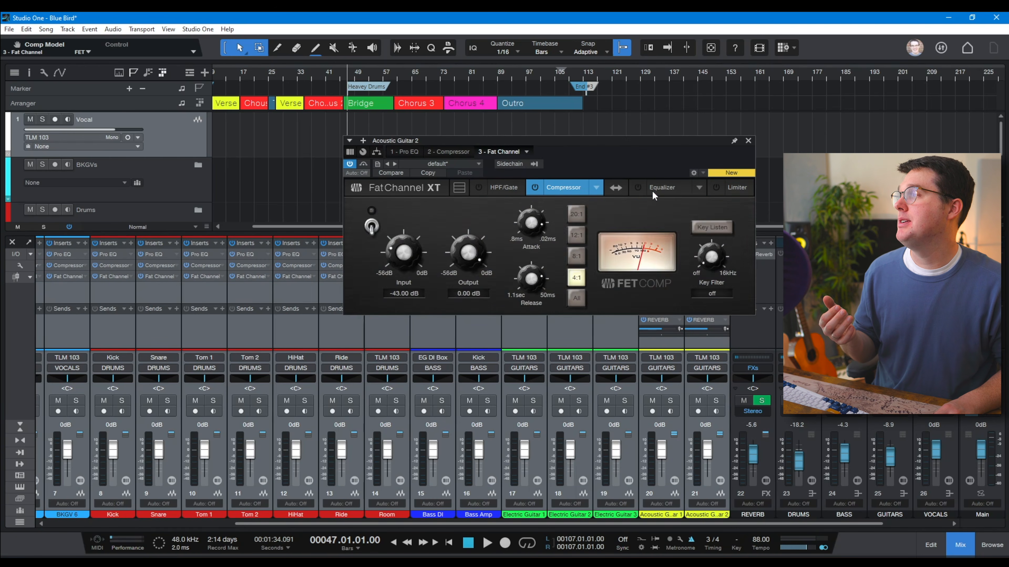
Step: Choose the Passive equalizer model in Acoustic Guitar 2's Fat Channel and close the plug-in window
{"action": "left_click", "coordinate": [660, 188]}
{"action": "left_click", "coordinate": [699, 188]}
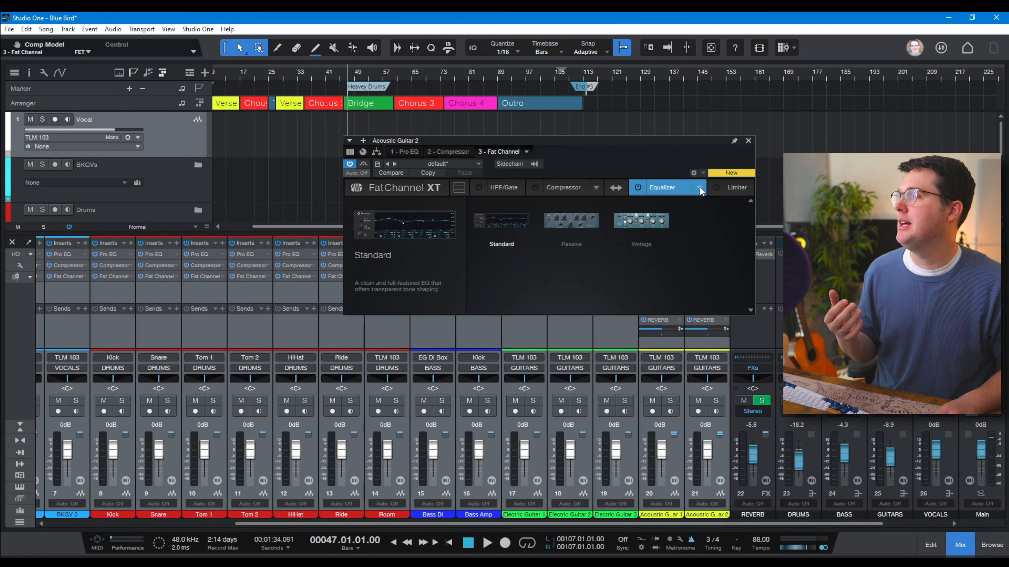
{"action": "left_click", "coordinate": [593, 224]}
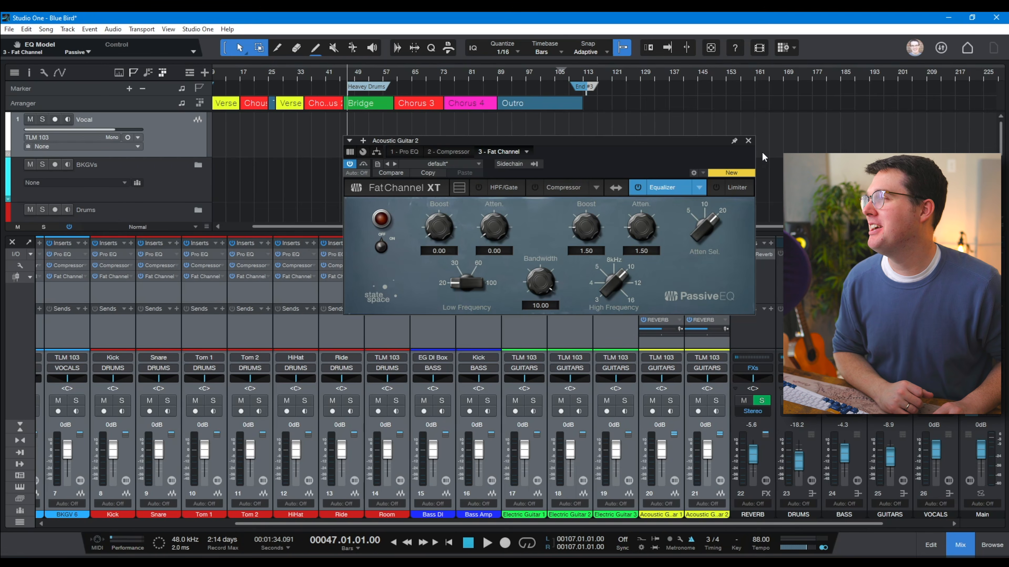
{"action": "left_click", "coordinate": [748, 141]}
Step: Reselect all channels from Acoustic Guitar 2 back to Vocal, bypass all their inserts, and select only the Snare channel
{"action": "left_click", "coordinate": [605, 296]}
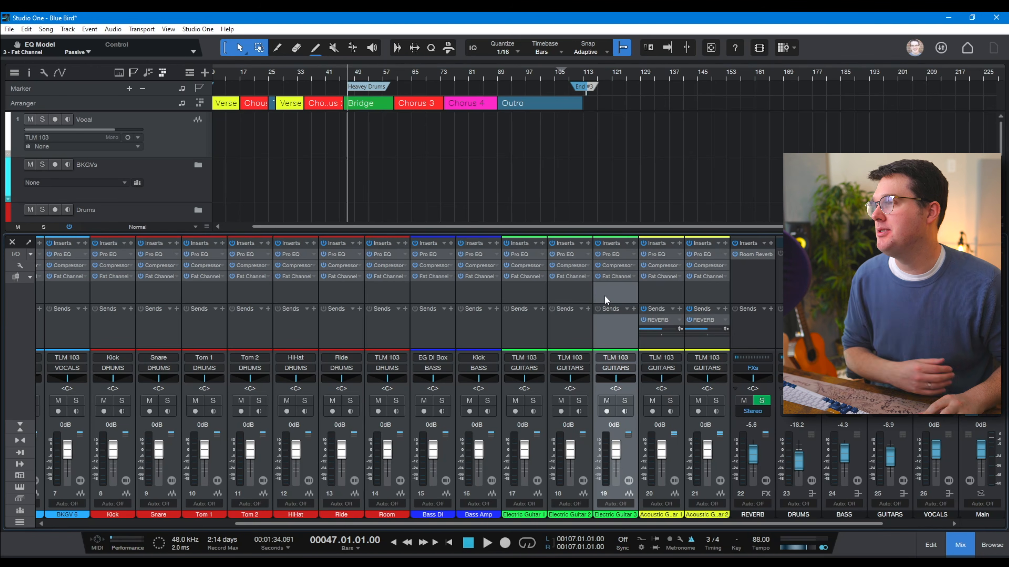
{"action": "left_click", "coordinate": [695, 297]}
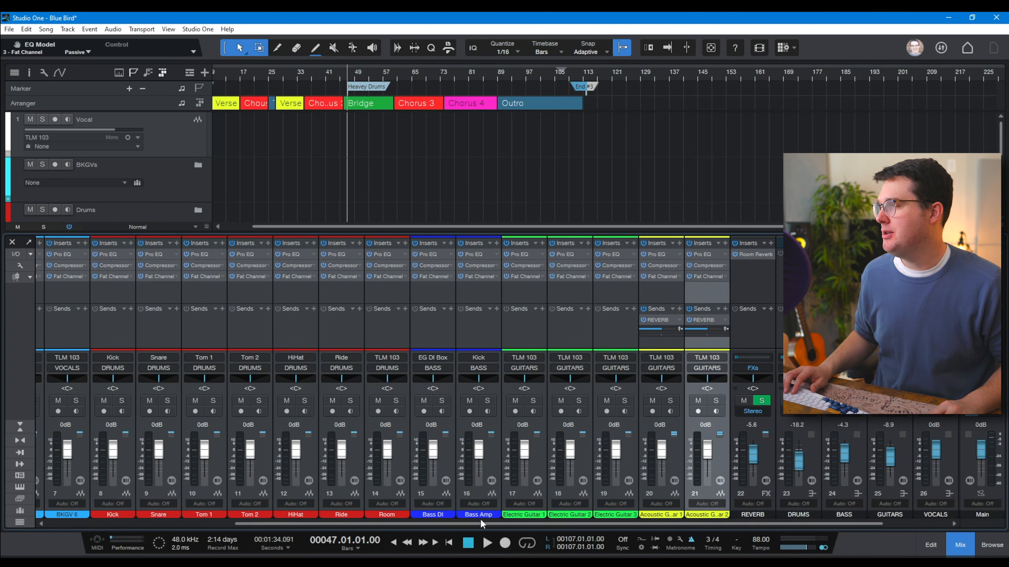
{"action": "left_click_drag", "start_coordinate": [499, 523], "coordinate": [304, 523]}
{"action": "left_click", "coordinate": [50, 288]}
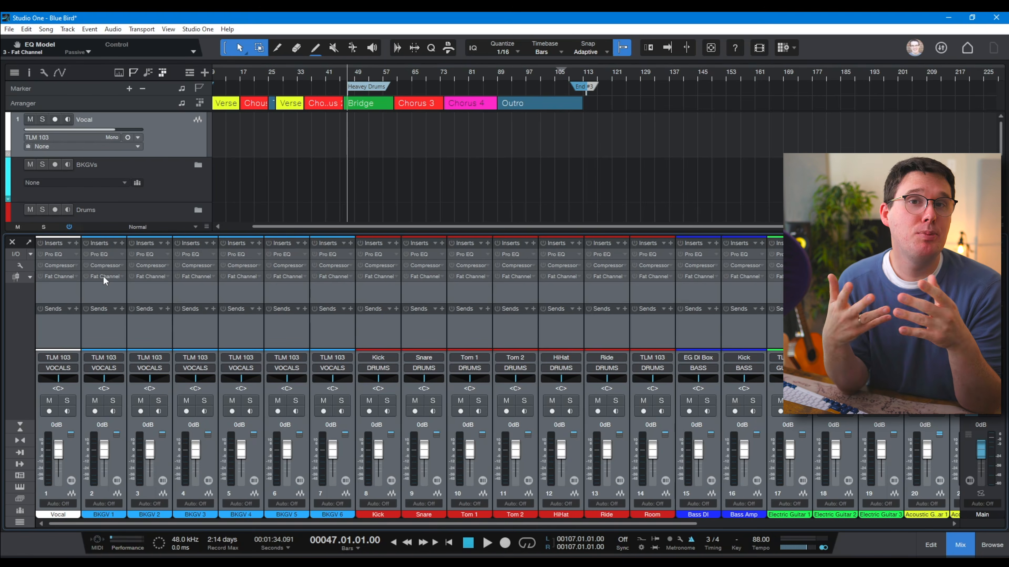
{"action": "left_click", "coordinate": [433, 290]}
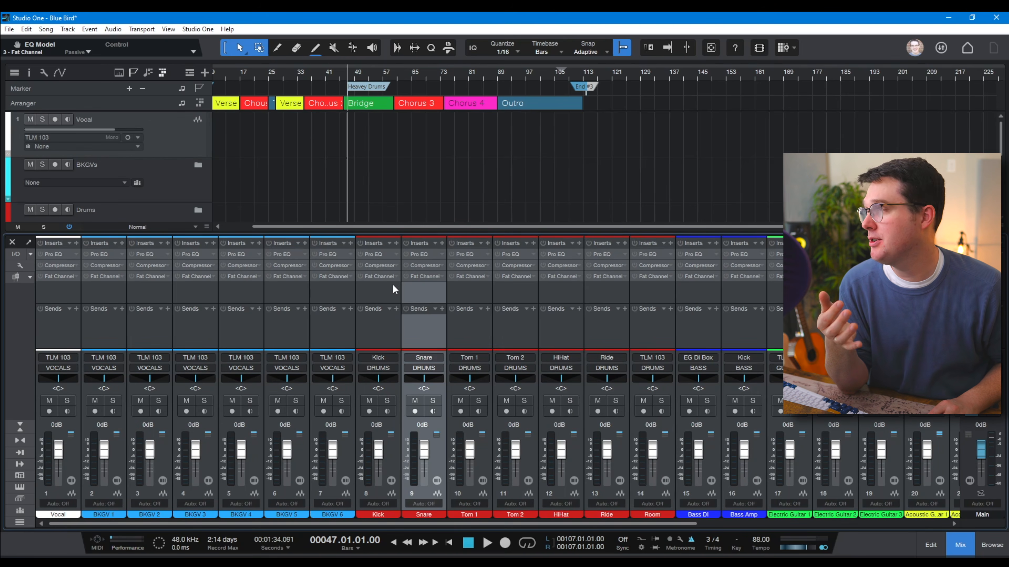
Step: Activate the Kick channel's Pro EQ, with a low cut at 24.9 Hz and a 13.29 dB low-frequency boost at 47.5 Hz
{"action": "left_click", "coordinate": [390, 296]}
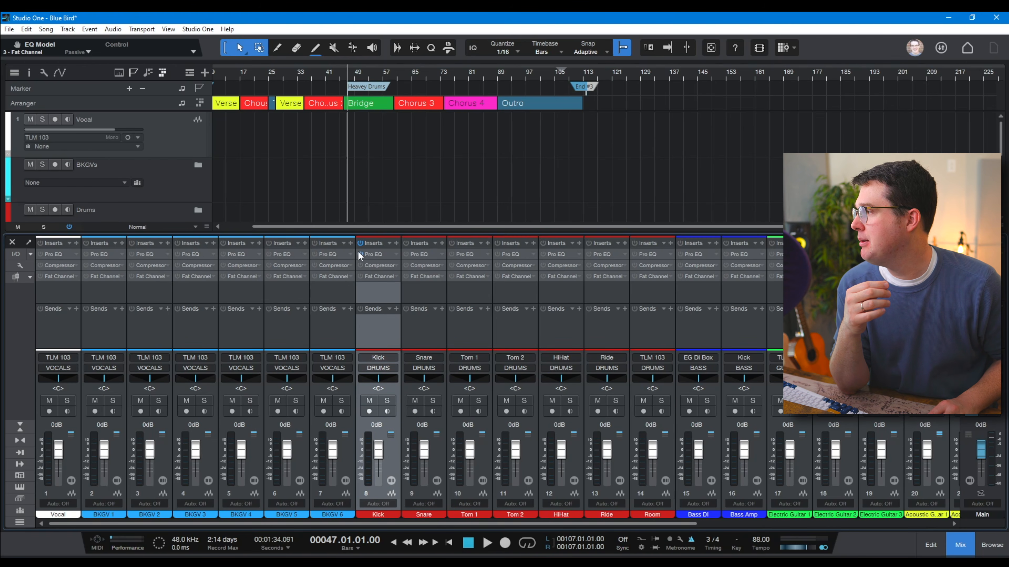
{"action": "left_click", "coordinate": [374, 254]}
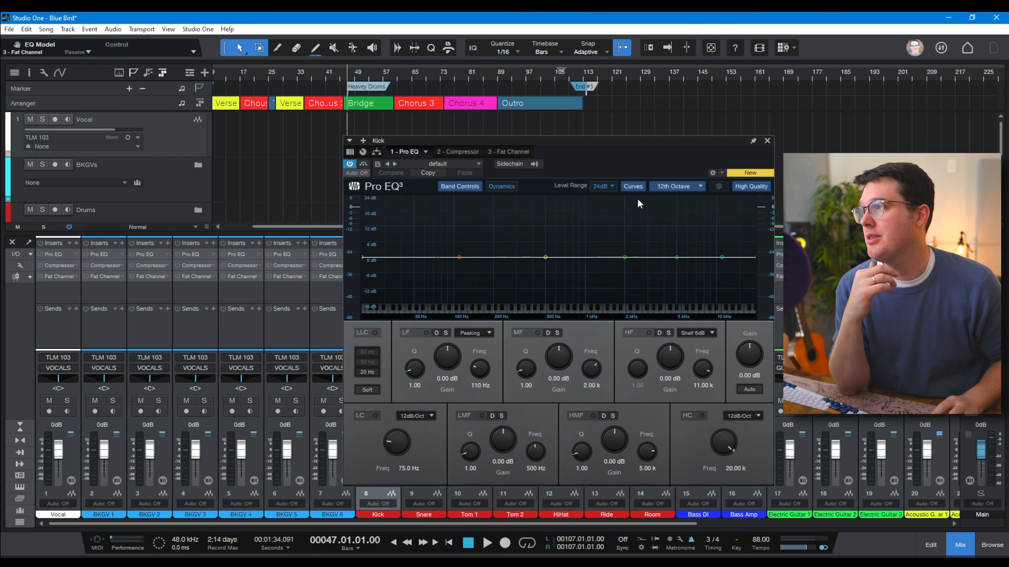
{"action": "left_click_drag", "start_coordinate": [438, 258], "coordinate": [412, 223]}
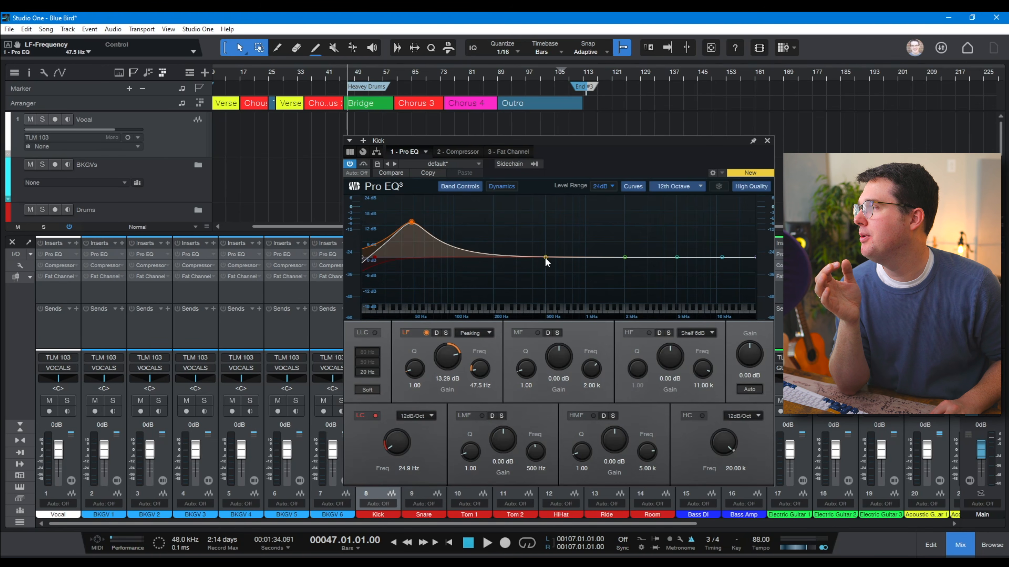
Step: In the Kick's Pro EQ, cut 11.11 dB at 521 Hz, boost the high-frequency shelf 7.74 dB at 7.96 kHz, and close the plug-in window
{"action": "left_click_drag", "start_coordinate": [545, 257], "coordinate": [548, 286]}
{"action": "left_click", "coordinate": [721, 258]}
{"action": "left_click_drag", "start_coordinate": [722, 257], "coordinate": [703, 237]}
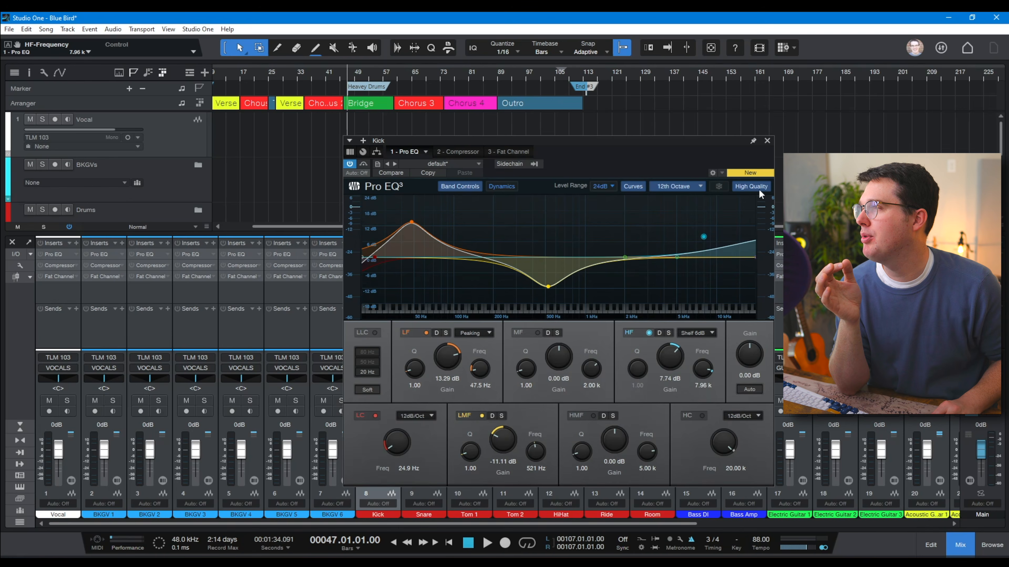
{"action": "left_click", "coordinate": [766, 141]}
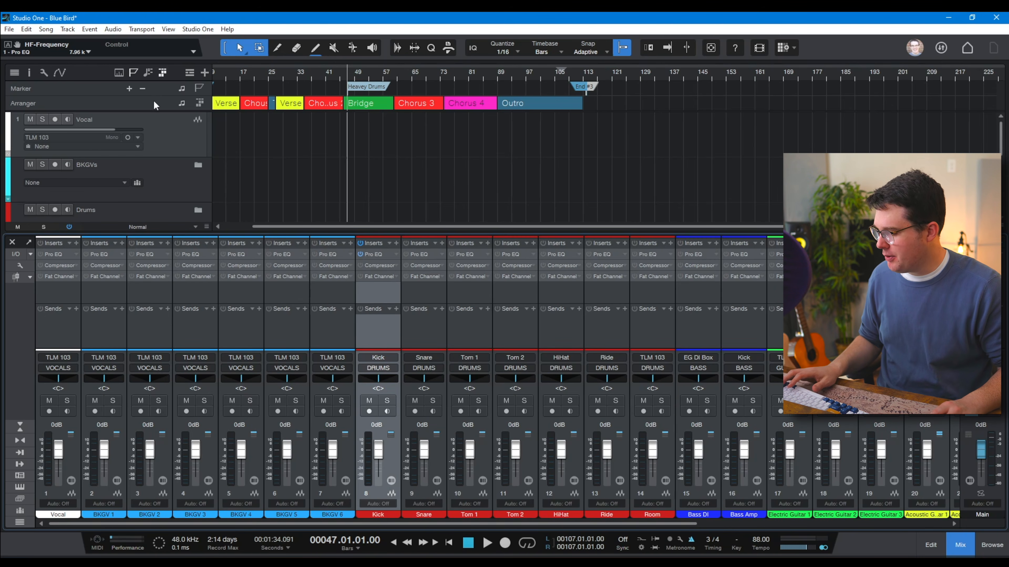
Step: Save the Blue Bird song and look over the available file commands
{"action": "key", "text": "ctrl+s"}
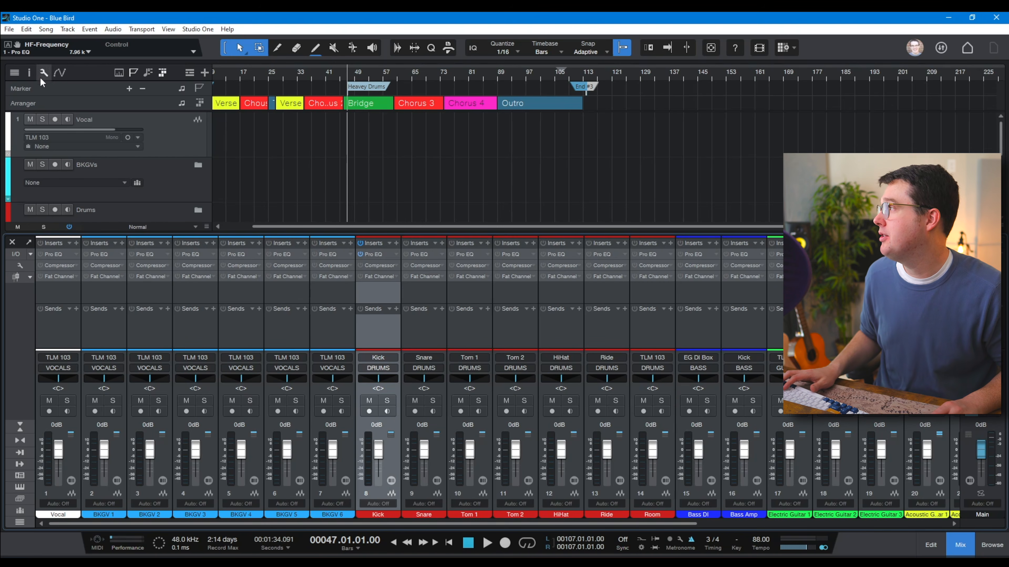
{"action": "left_click", "coordinate": [8, 29]}
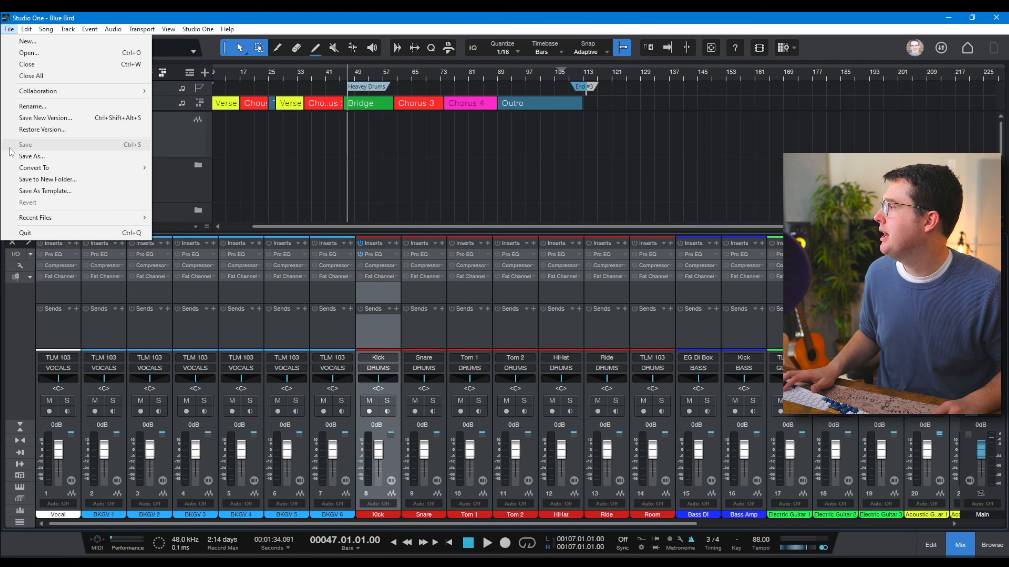
{"action": "left_click", "coordinate": [374, 18]}
{"action": "left_click", "coordinate": [9, 29]}
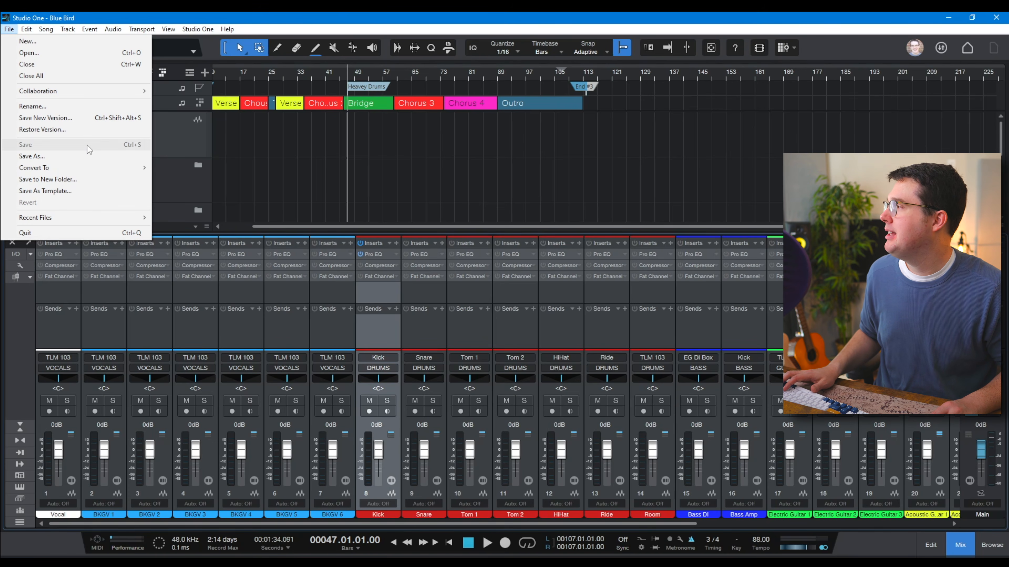
{"action": "left_click", "coordinate": [428, 17]}
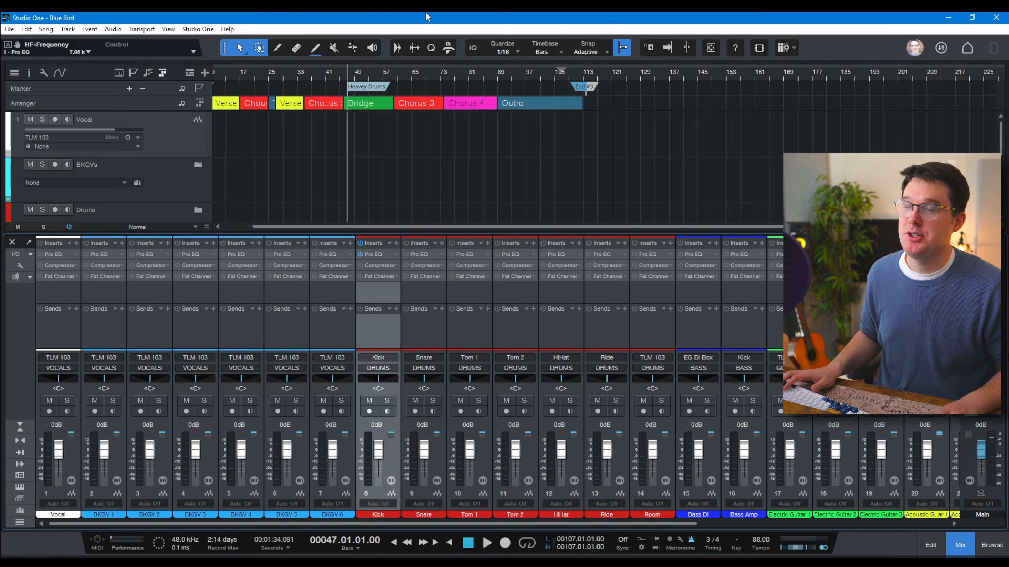
Step: Delete the Chorus 3 section from the Arranger track and save the song again
{"action": "left_click", "coordinate": [402, 105]}
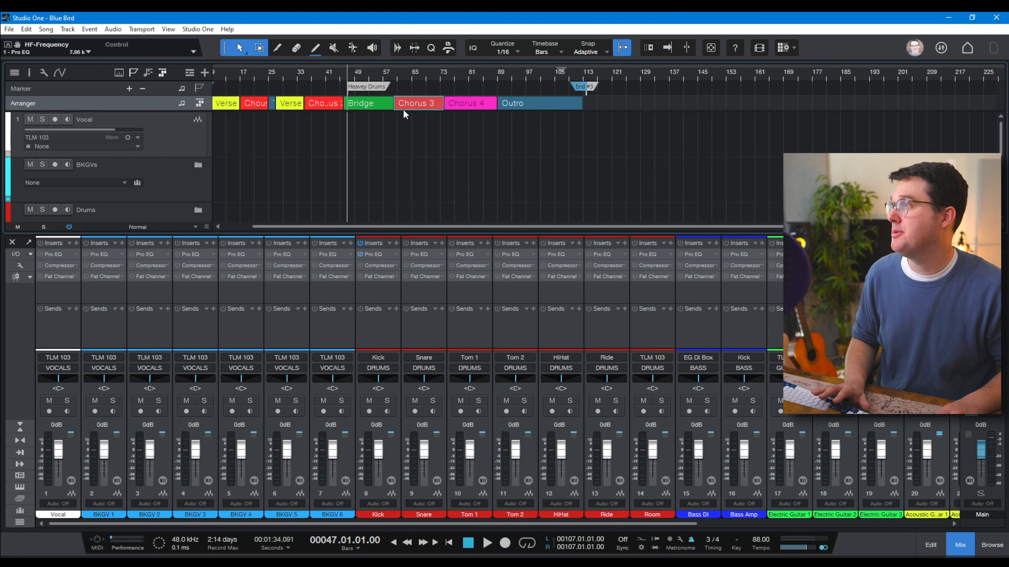
{"action": "key", "text": "Delete"}
{"action": "left_click", "coordinate": [6, 31]}
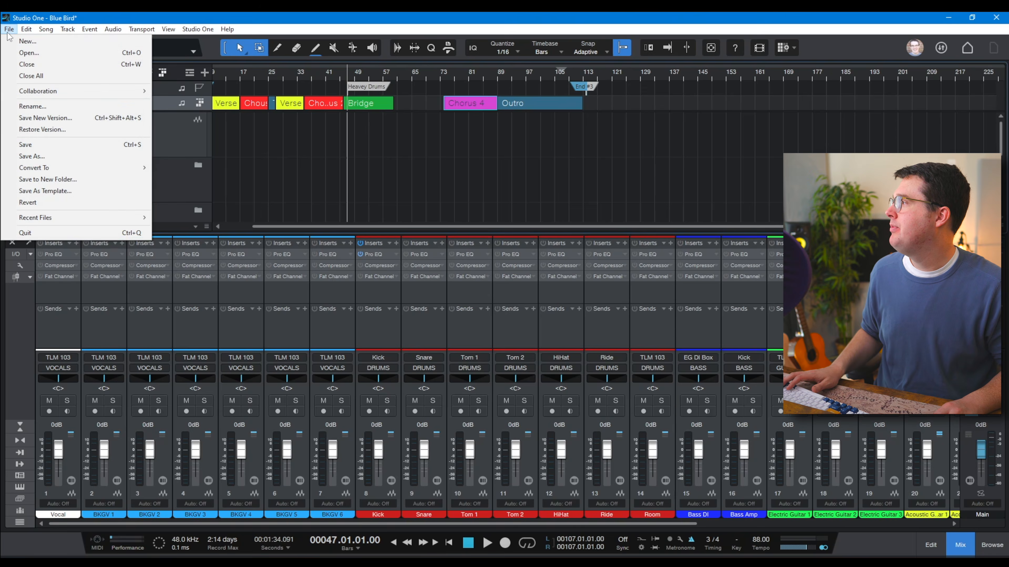
{"action": "left_click", "coordinate": [24, 144]}
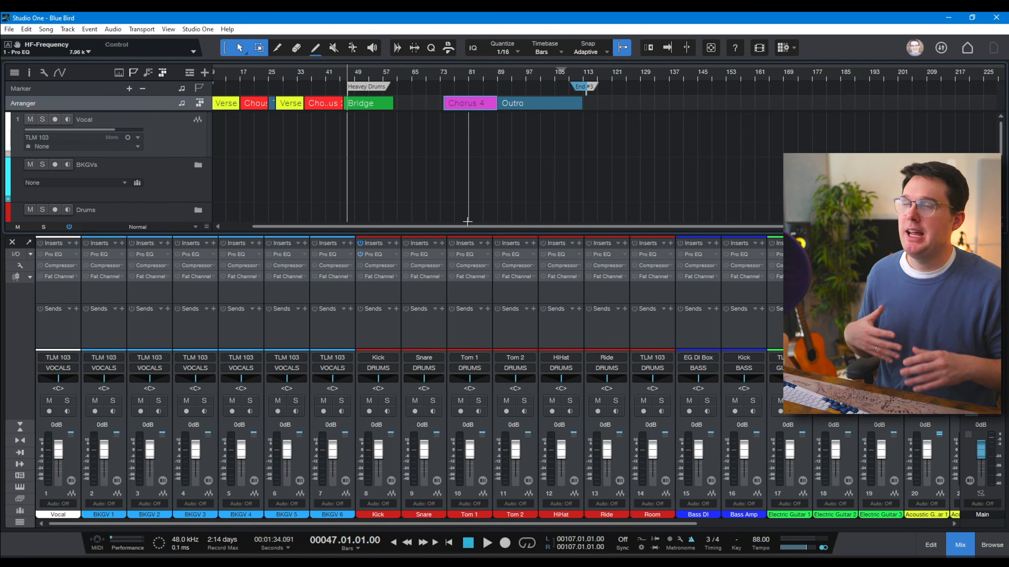